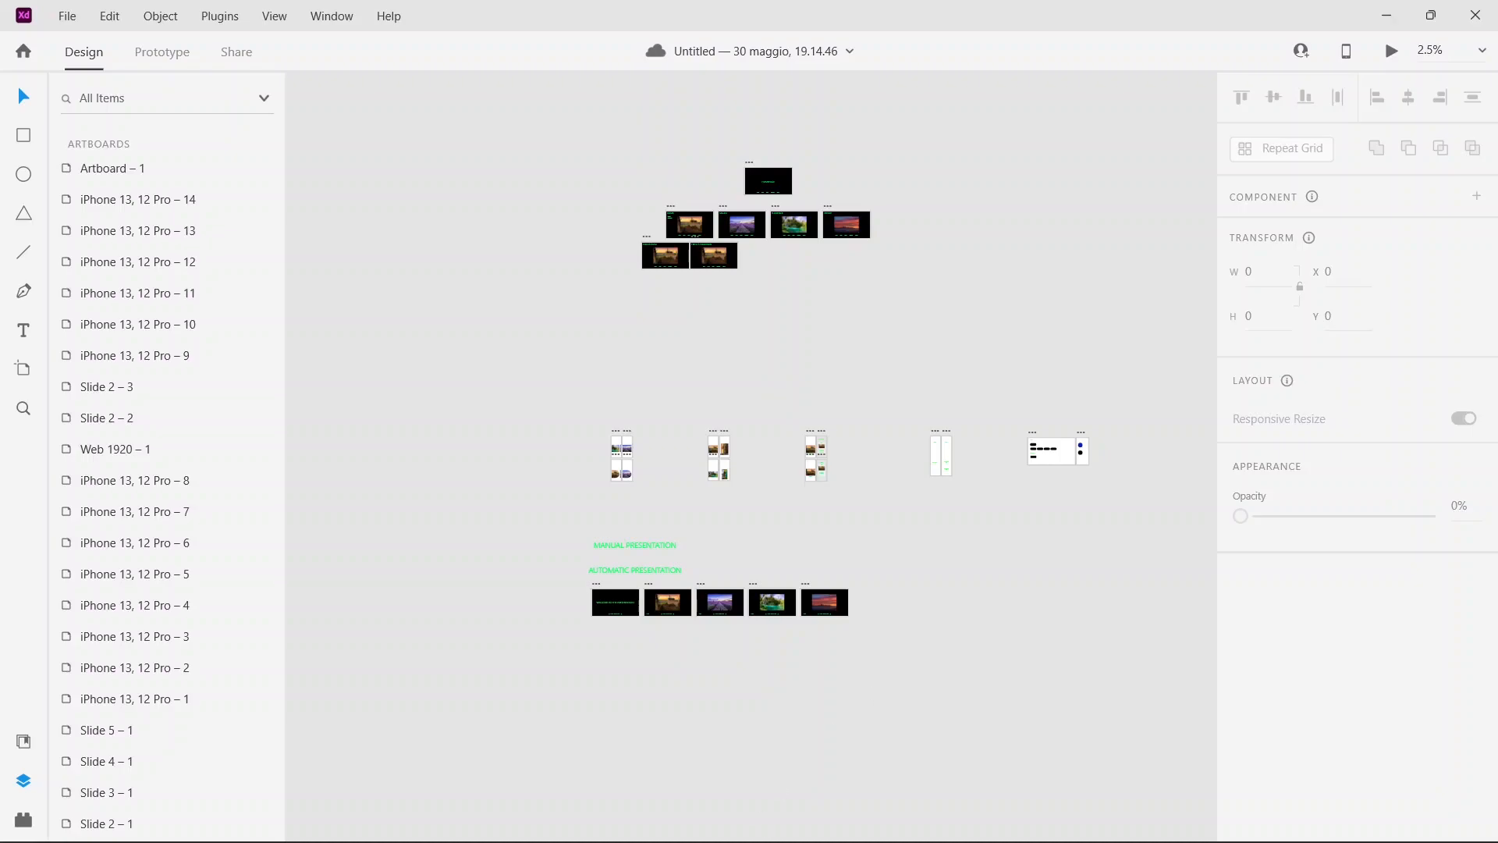
# Step: Switch to the Chrome browser and search Google for "free website template photoshop"
pyautogui.moveTo(368, 836)
pyautogui.click(737, 833)
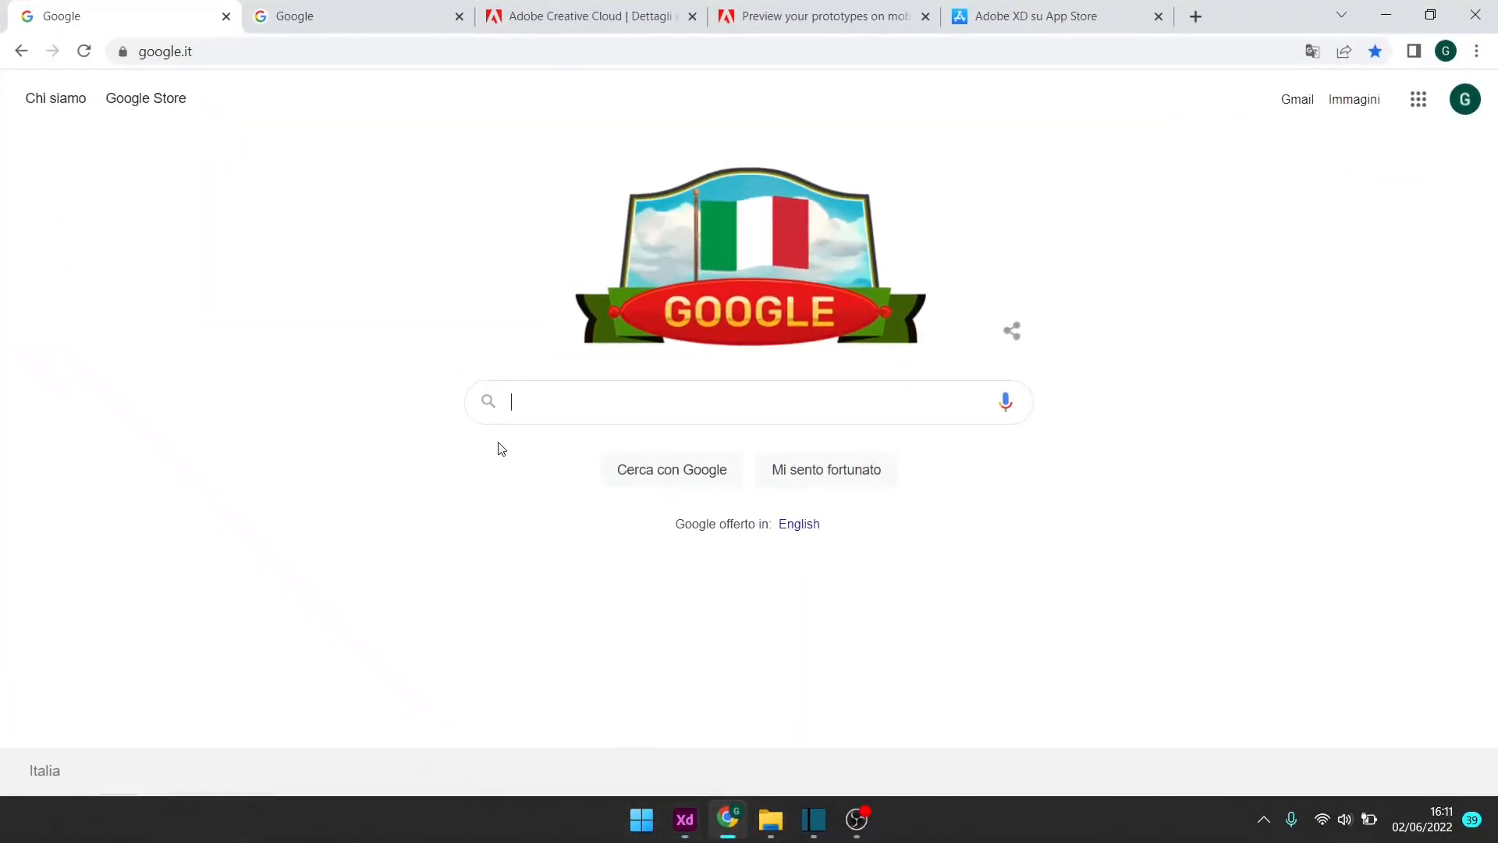
pyautogui.write('free website template photoshop')
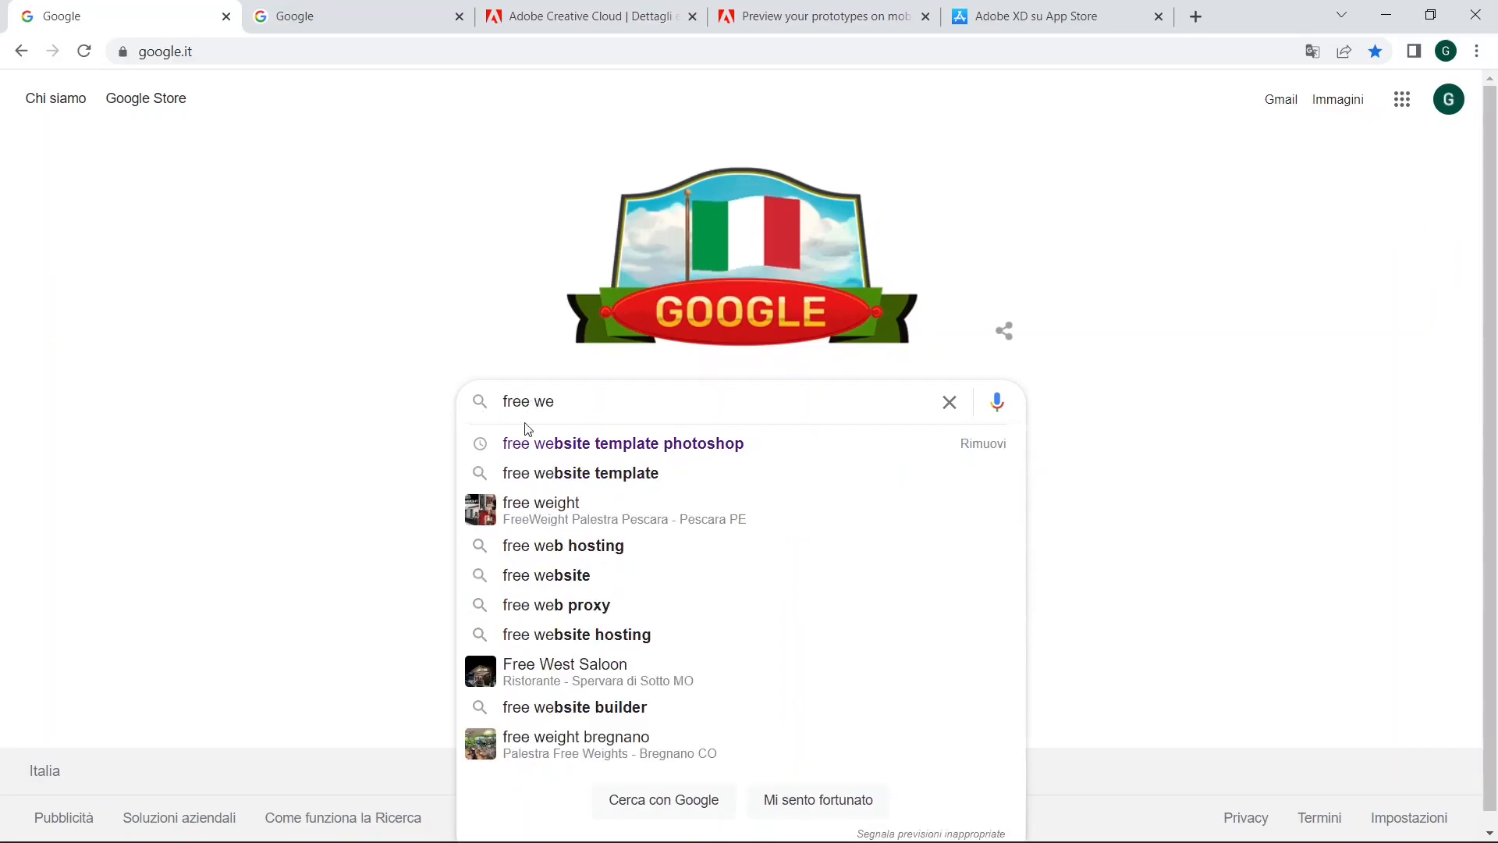
pyautogui.click(559, 441)
# Step: Search for "free app template illustrator" in the other open Google tab
pyautogui.click(406, 10)
pyautogui.click(632, 405)
pyautogui.write('free')
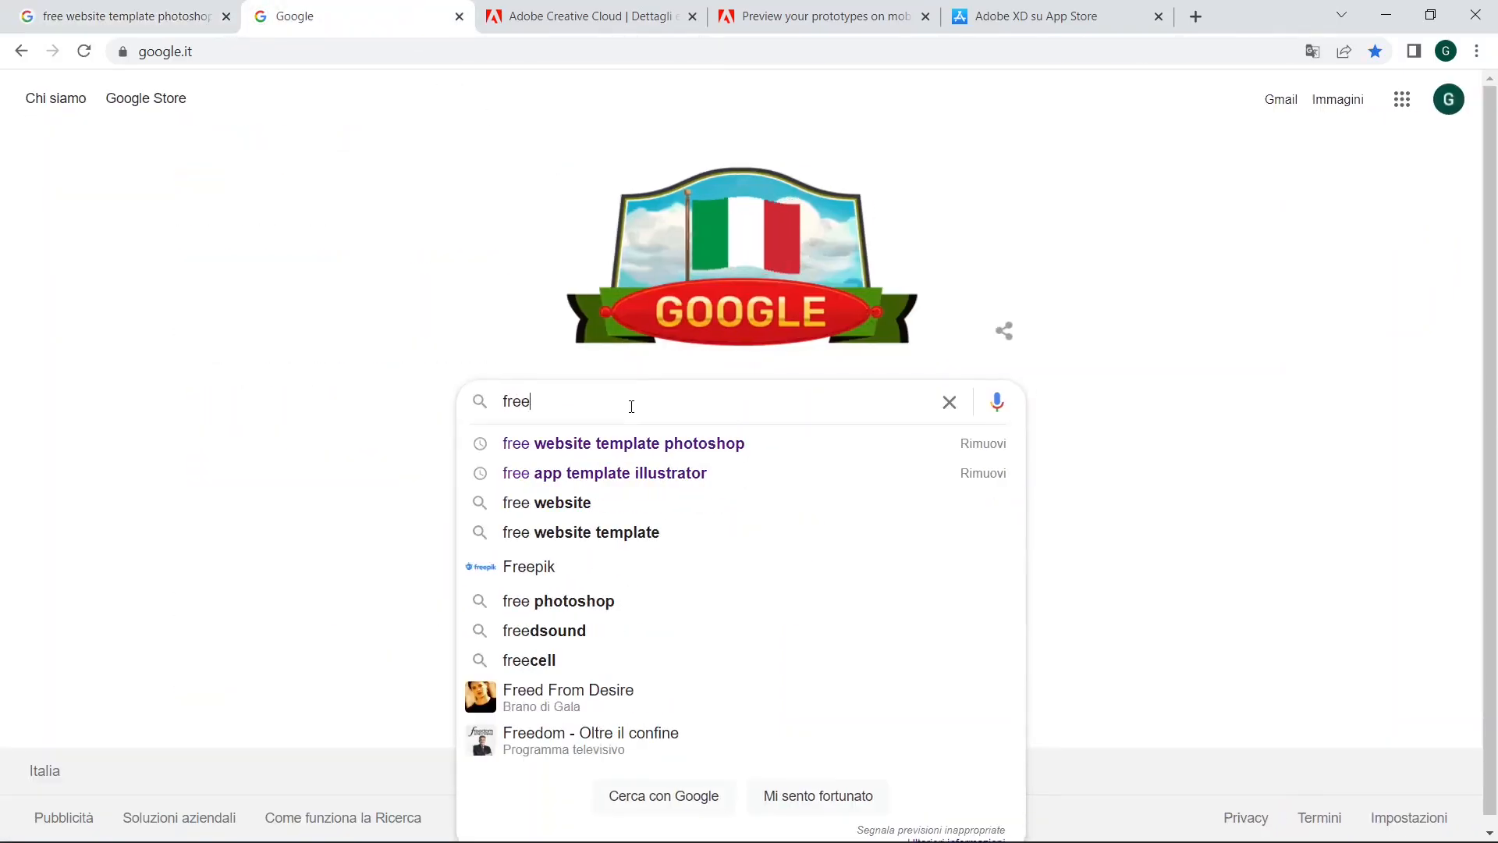
pyautogui.click(636, 473)
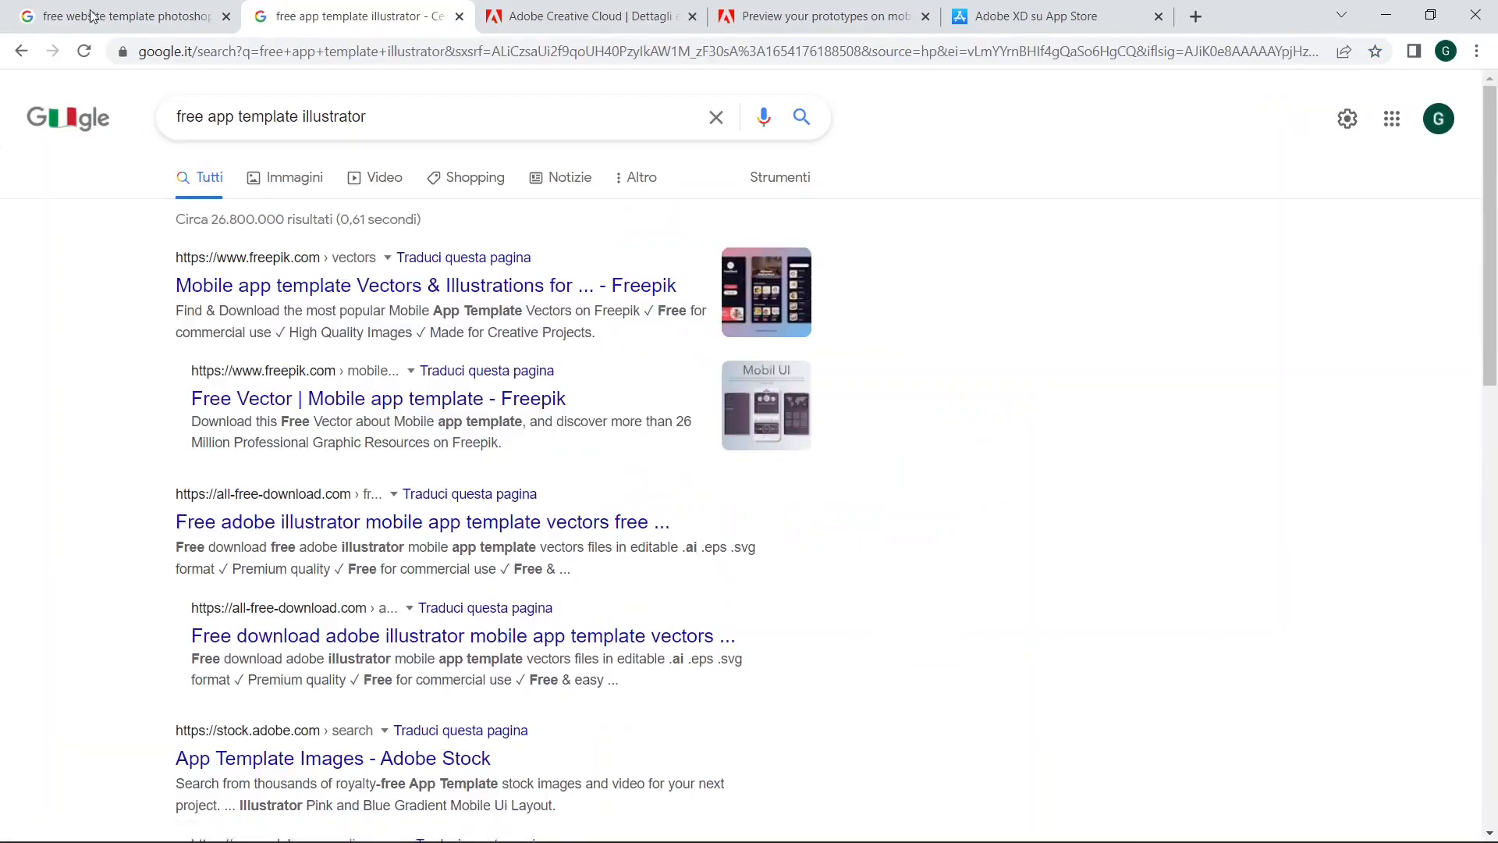
# Step: Browse the image results for the Photoshop website templates and preview the purple Free PSD Website Design Templates design from Freebiesbug
pyautogui.click(62, 11)
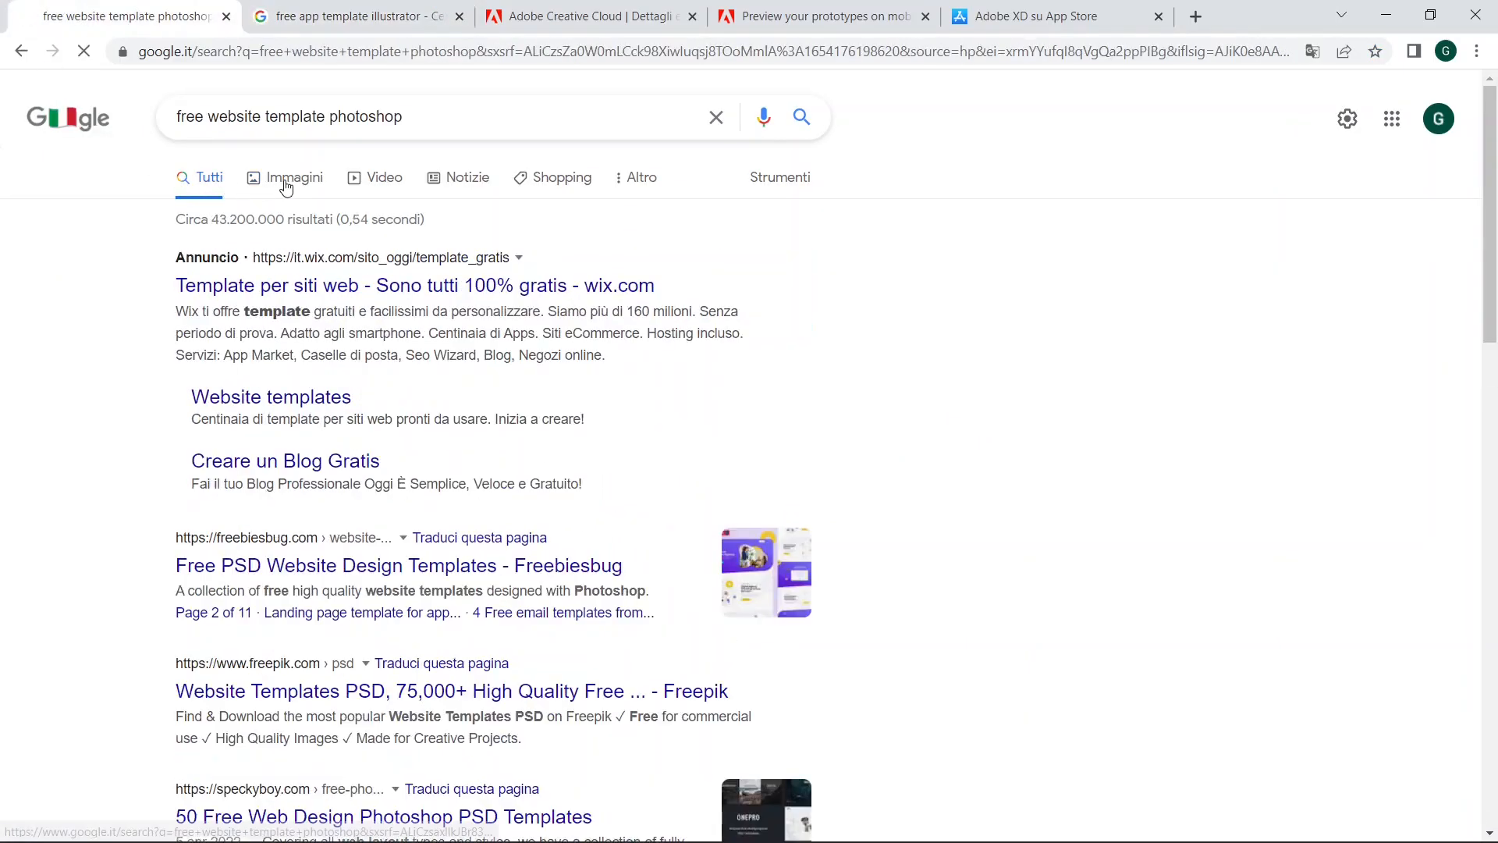
pyautogui.click(286, 184)
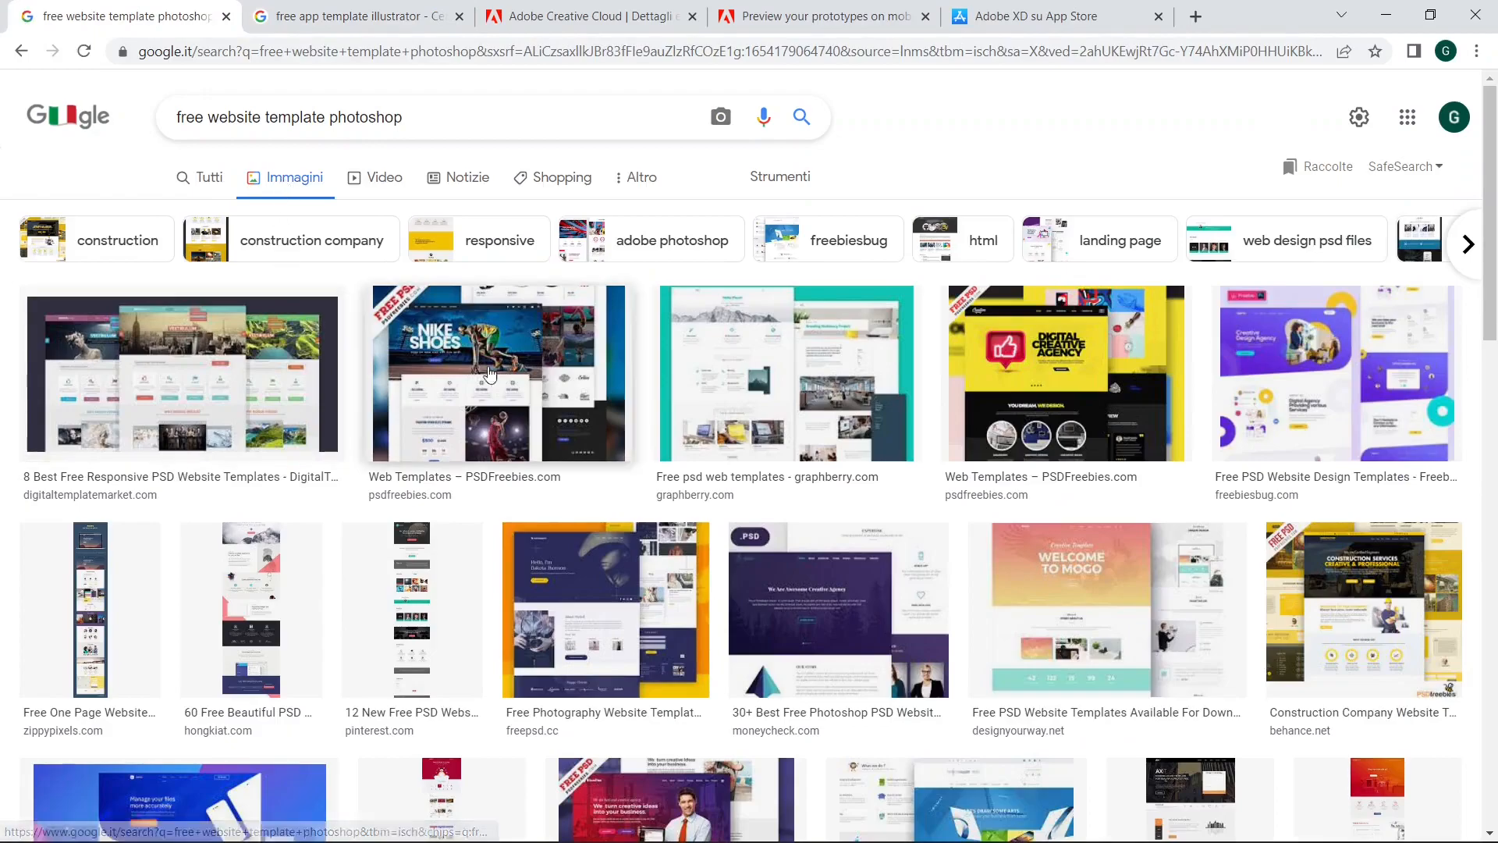
pyautogui.scroll(-9, 719, 280)
pyautogui.scroll(3, 719, 281)
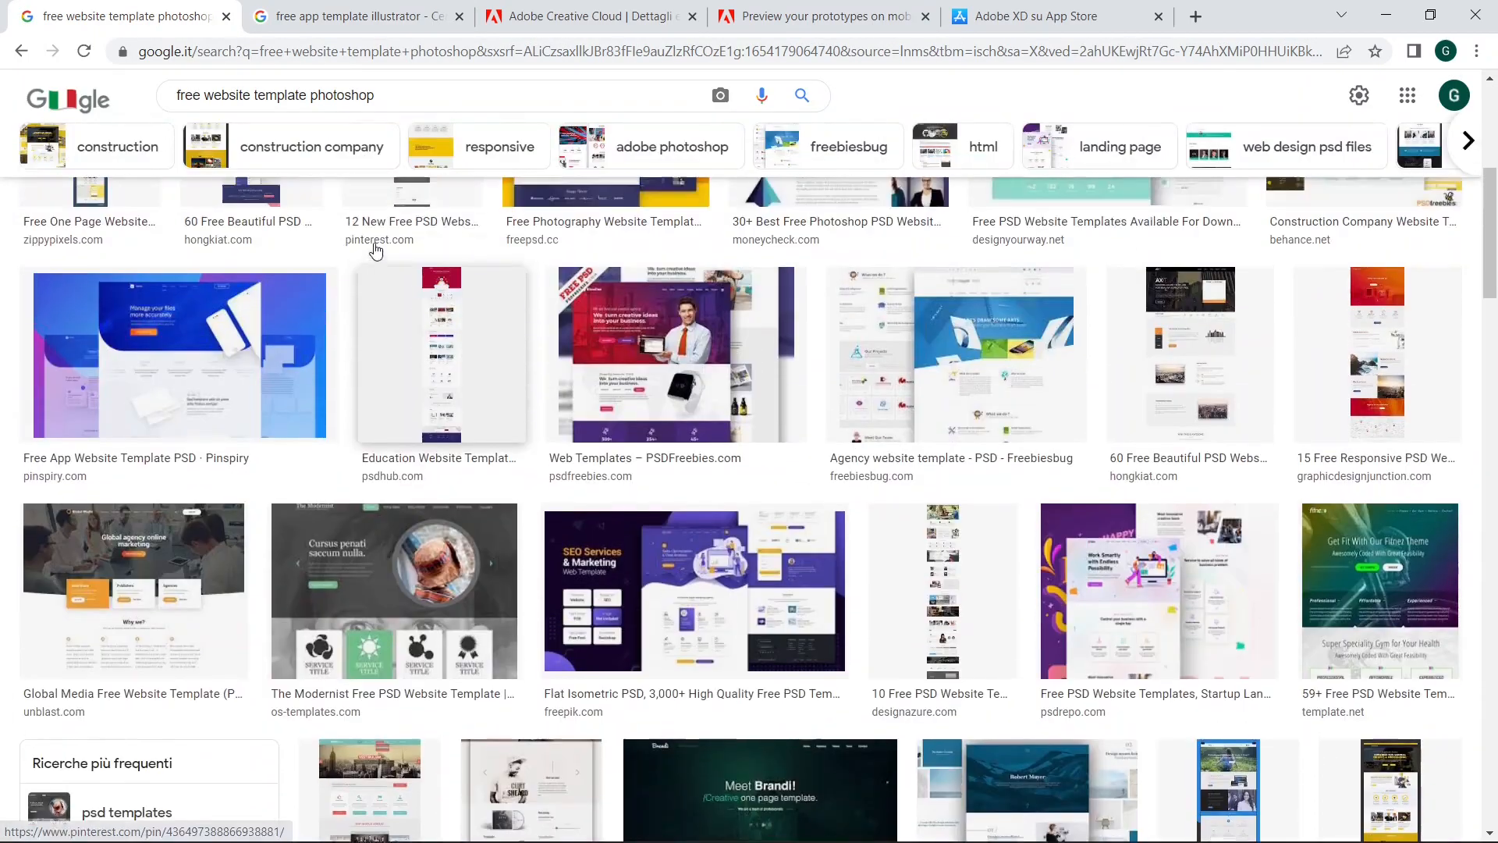
pyautogui.scroll(4, 1056, 328)
pyautogui.scroll(3, 1056, 328)
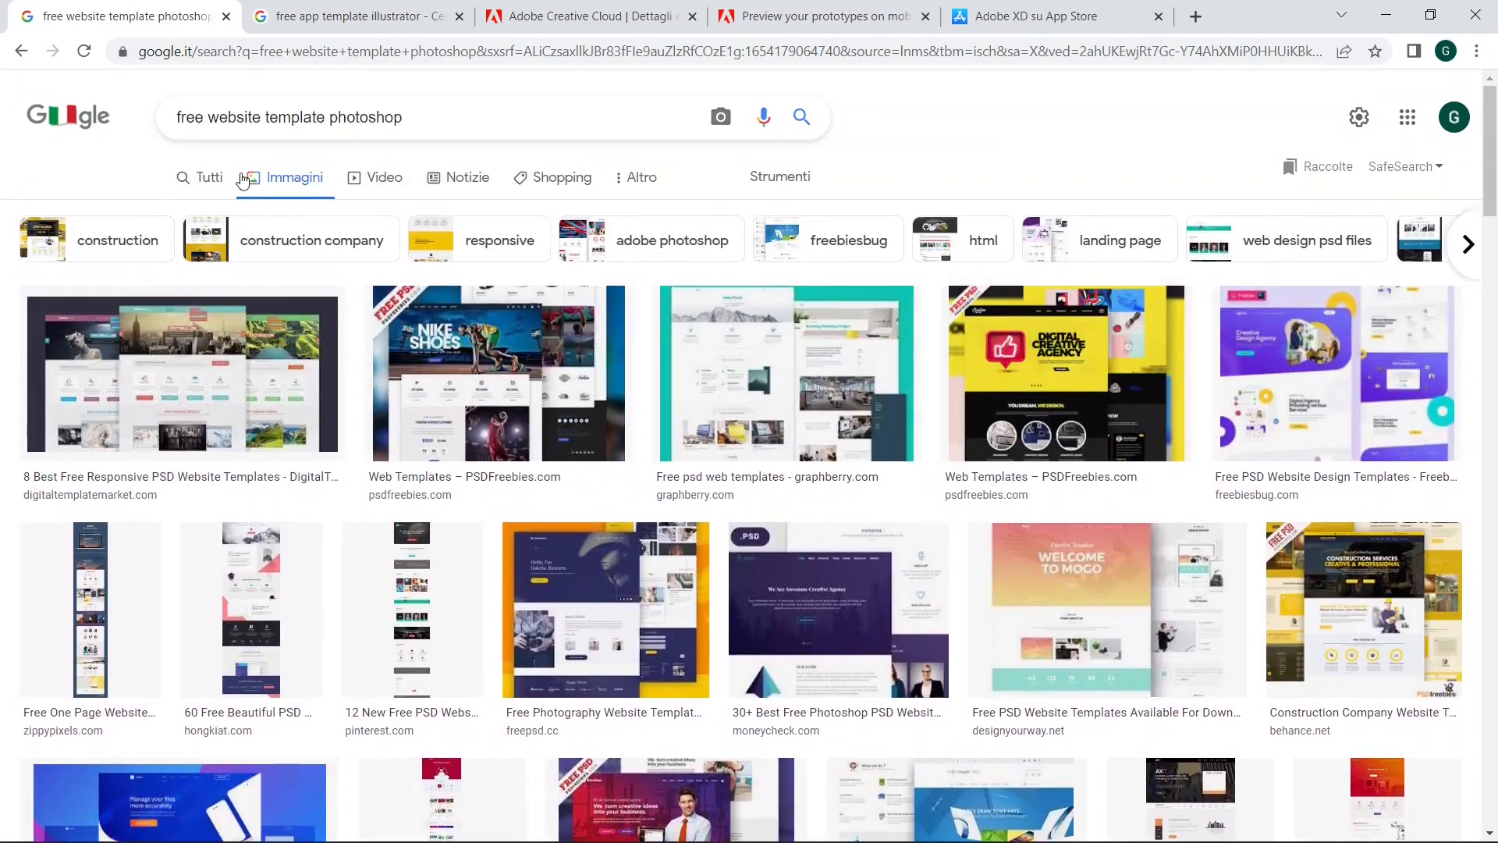
pyautogui.scroll(-1, 1016, 406)
pyautogui.scroll(-1, 1016, 407)
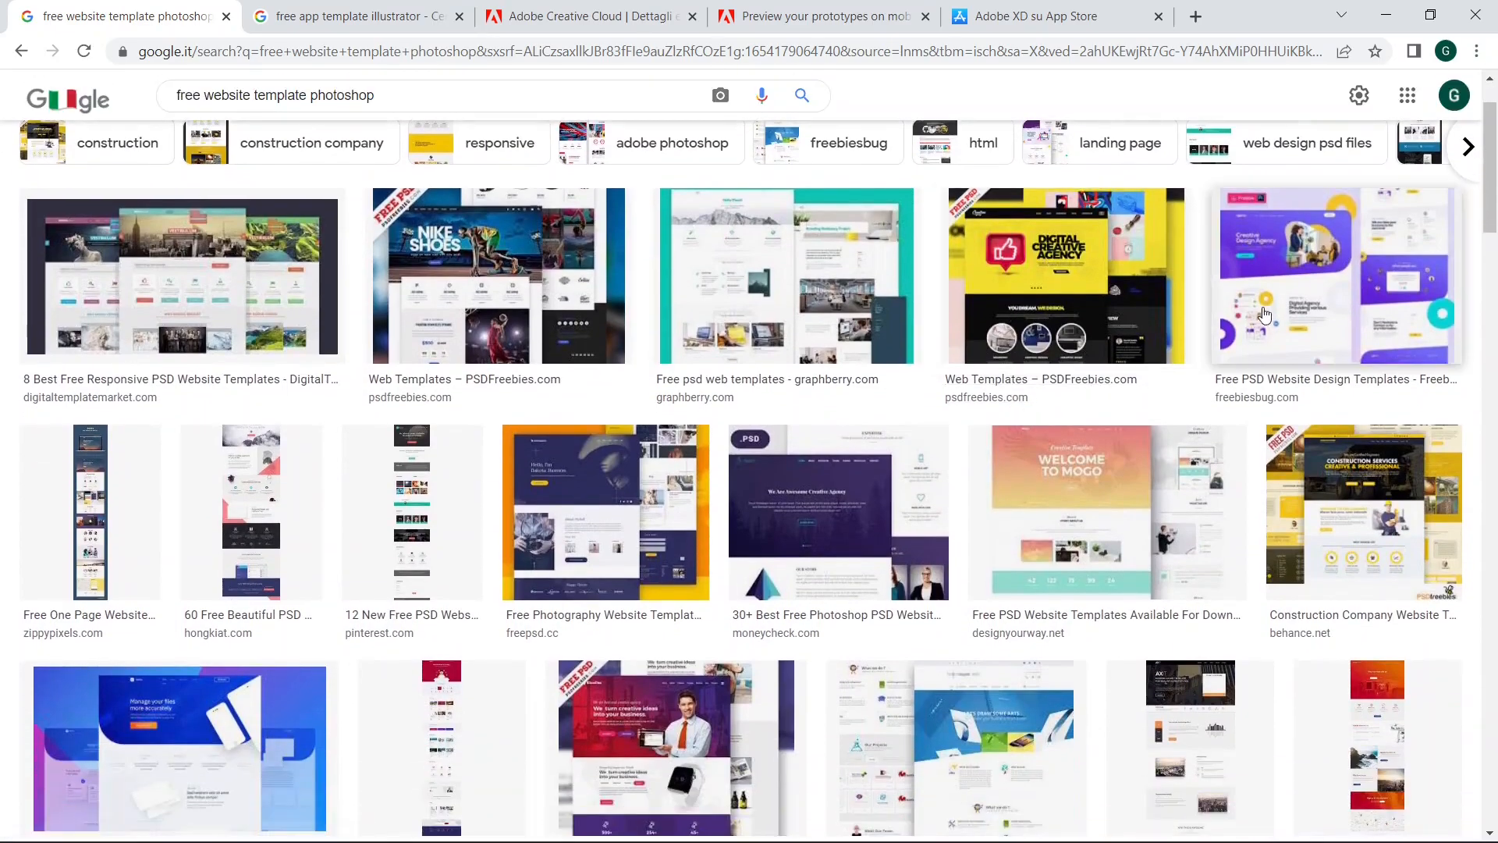
pyautogui.click(1225, 300)
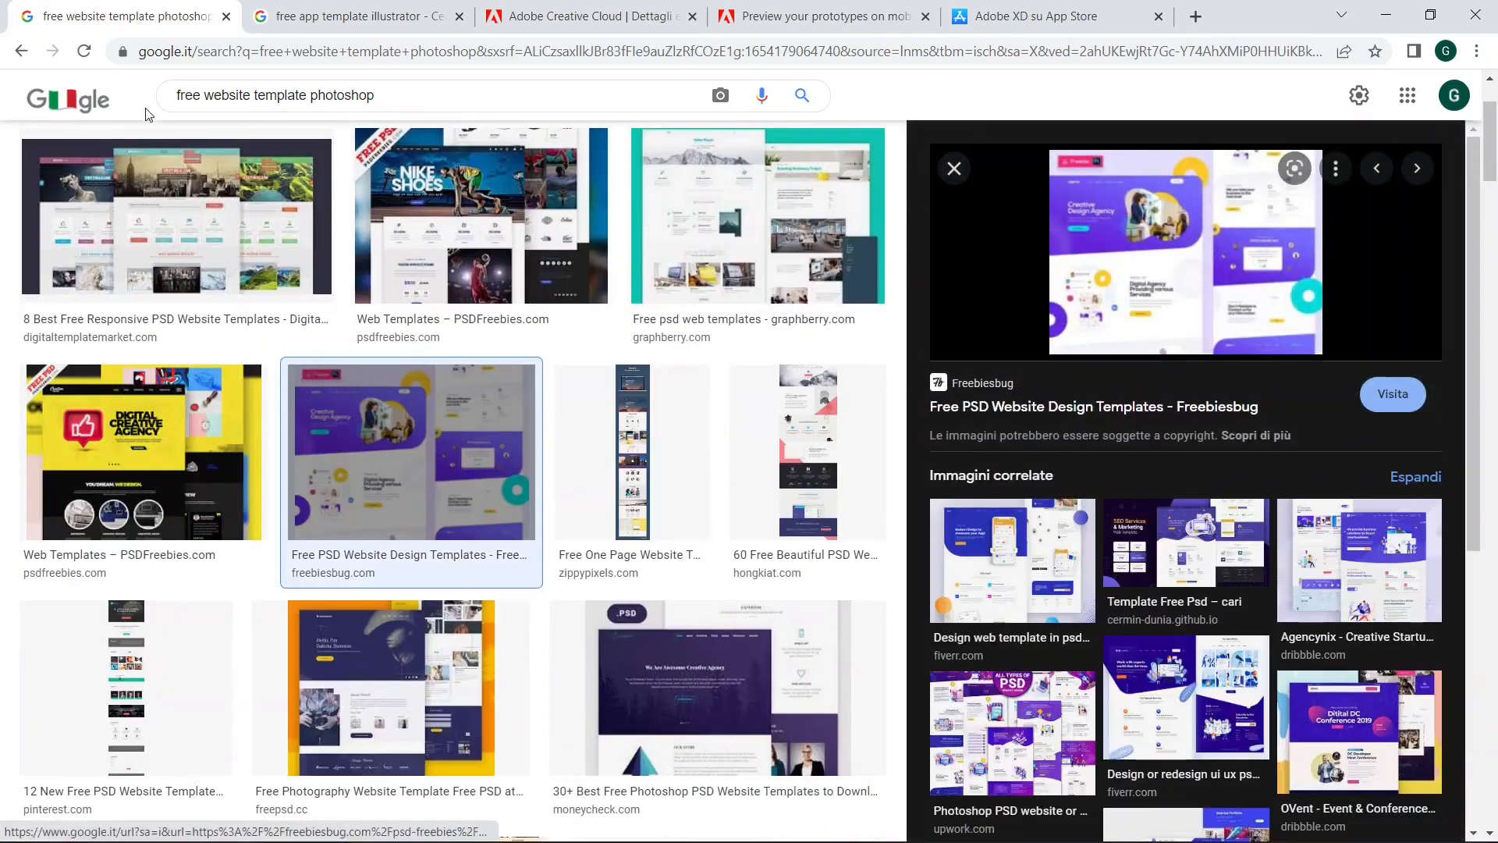
# Step: Show the image results for "free app template illustrator" and preview the blue MRT ticket app template from Freepik
pyautogui.click(335, 14)
pyautogui.click(294, 186)
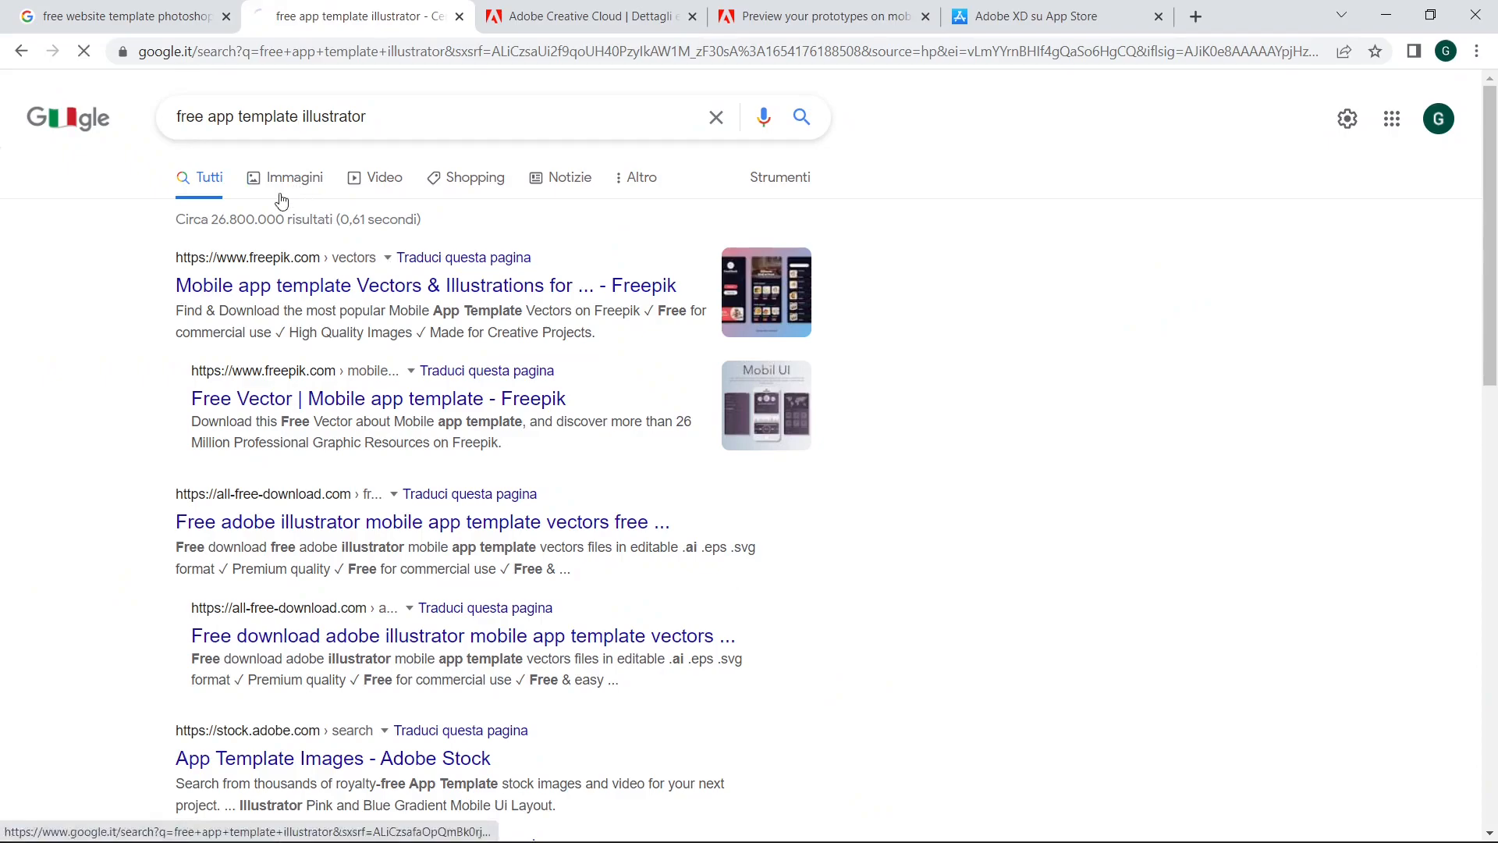
pyautogui.scroll(-7, 619, 344)
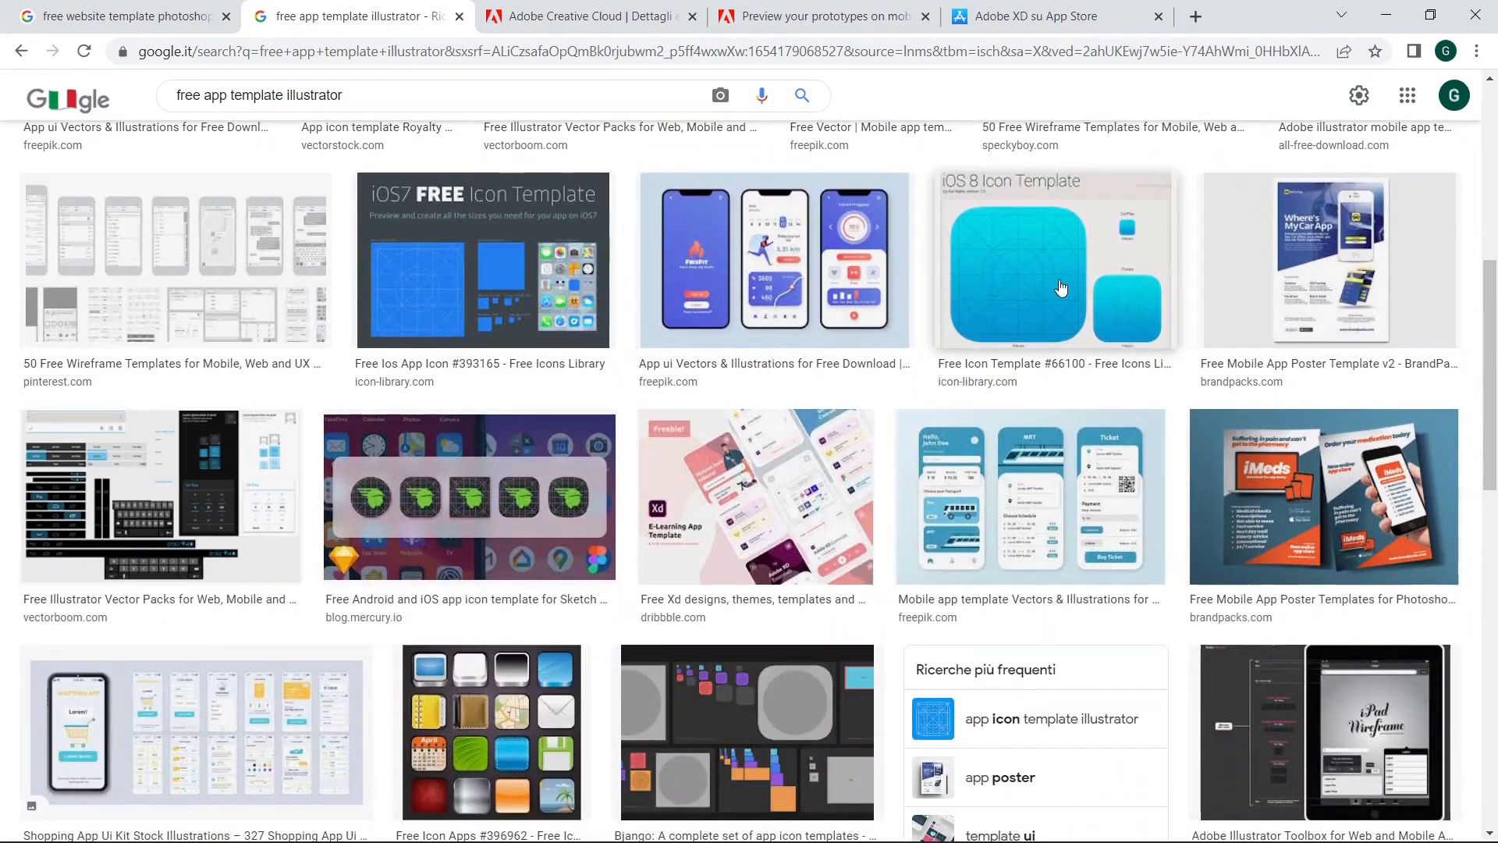
pyautogui.scroll(-2, 1093, 312)
pyautogui.click(1066, 315)
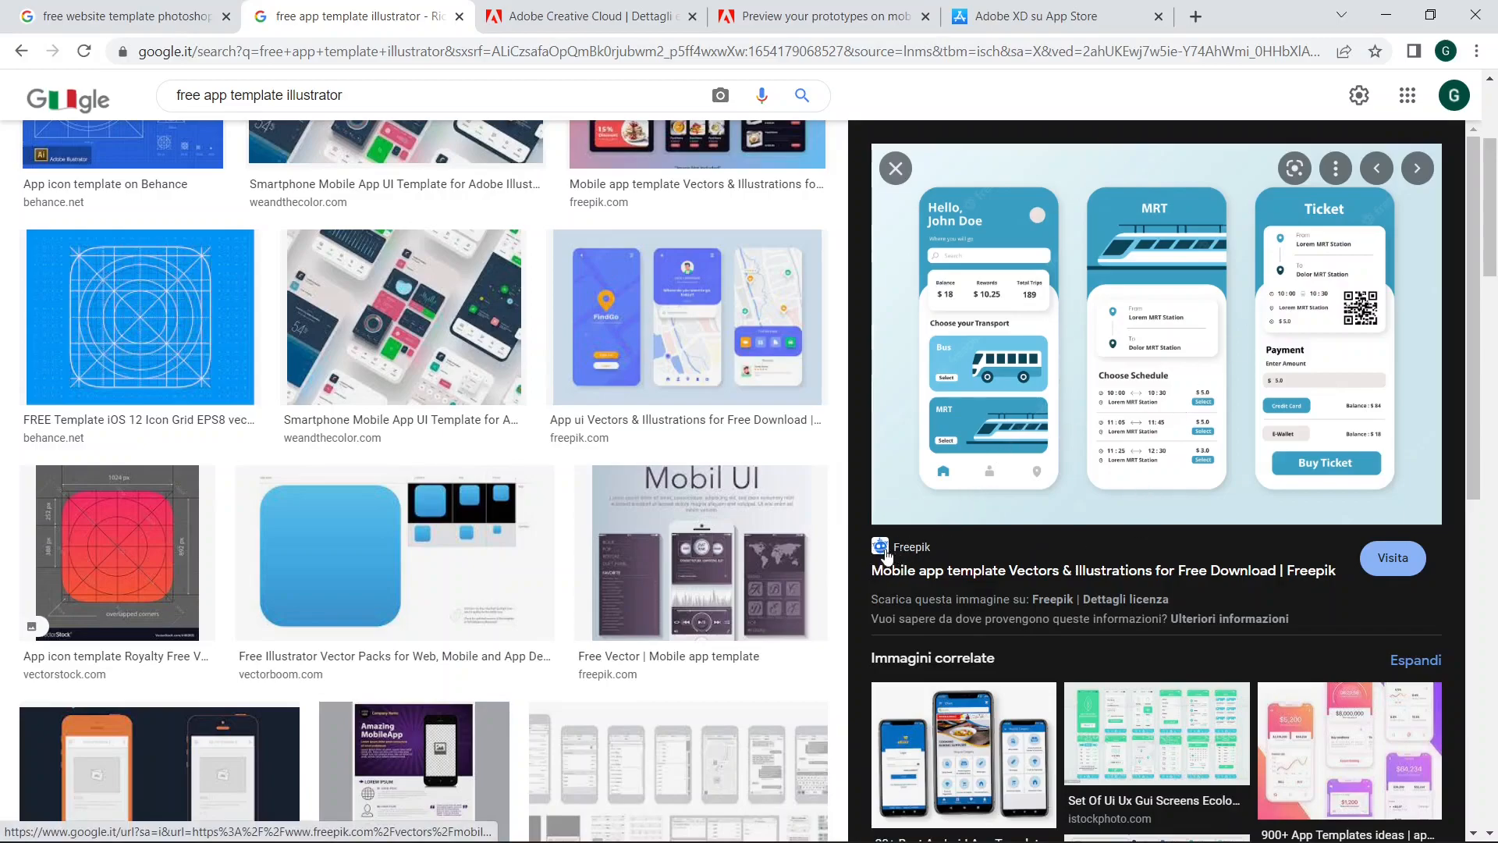
# Step: Visit the template's Freepik page, restrict the mobile app template vectors to the Free license, and look over the results and filters
pyautogui.click(931, 558)
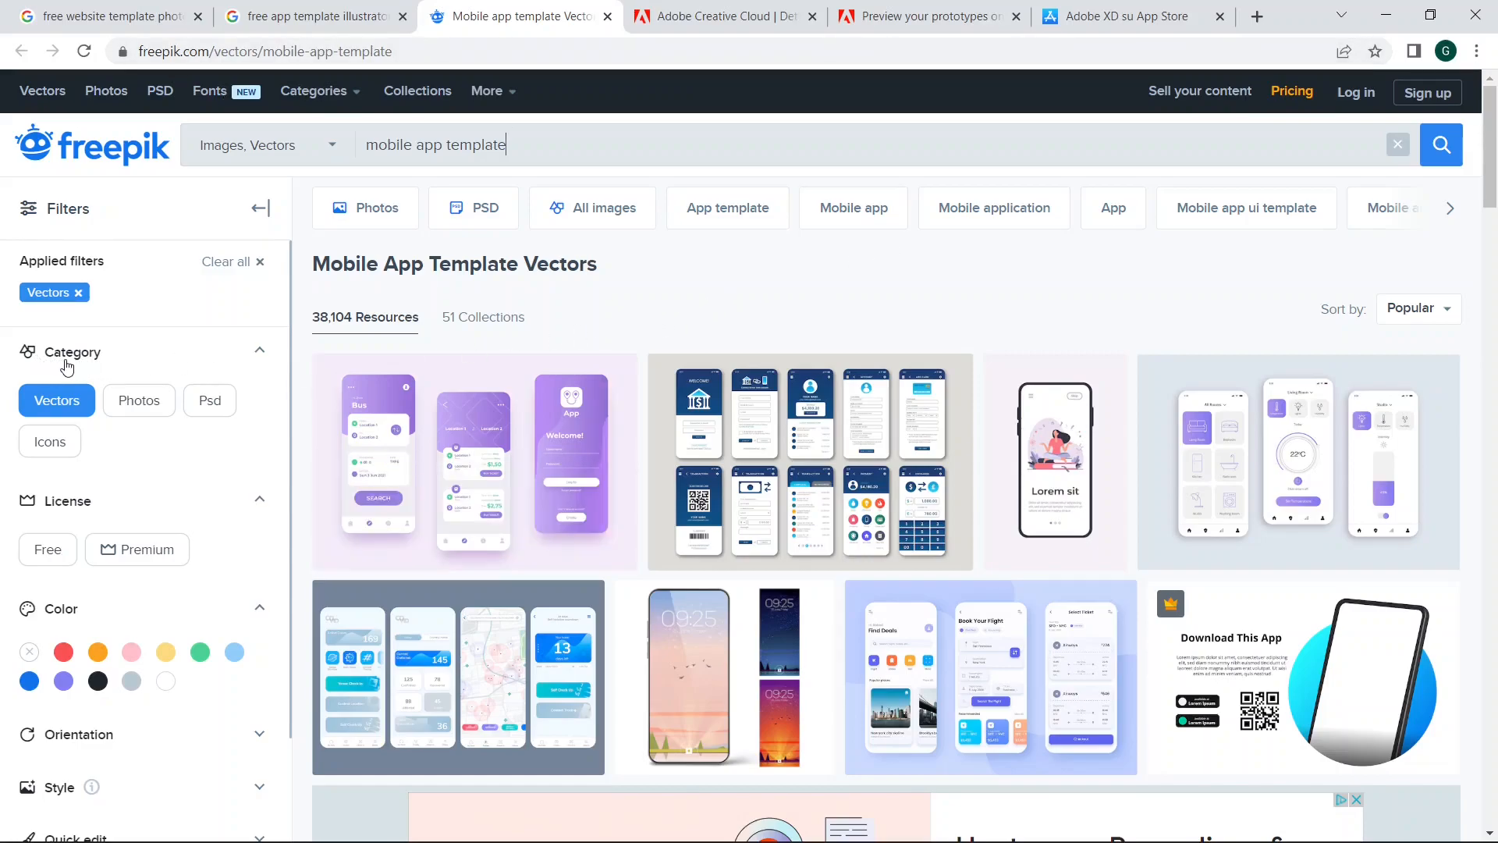
pyautogui.click(48, 549)
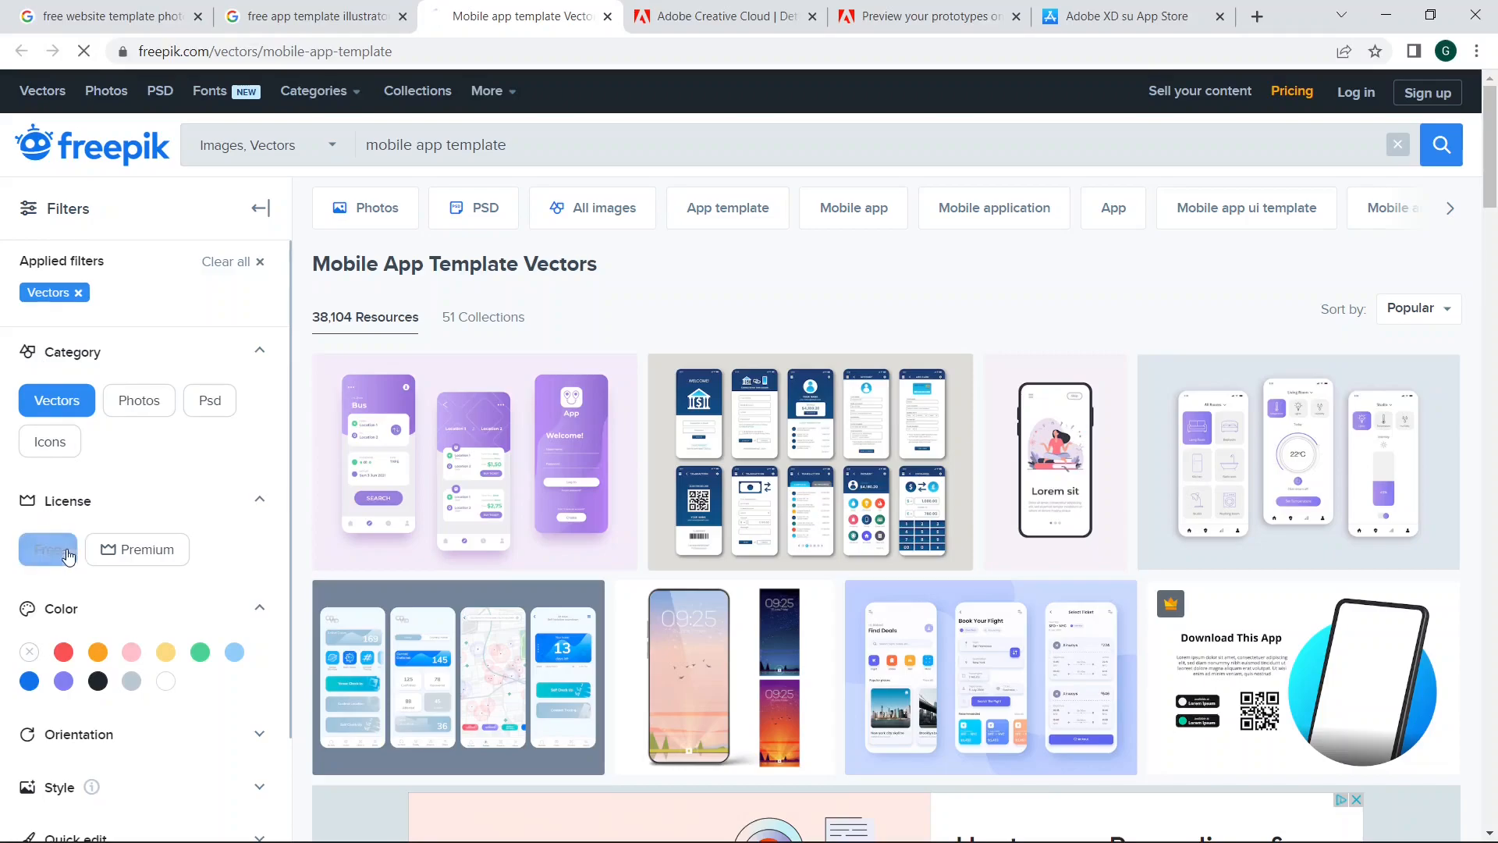
pyautogui.scroll(-2, 596, 304)
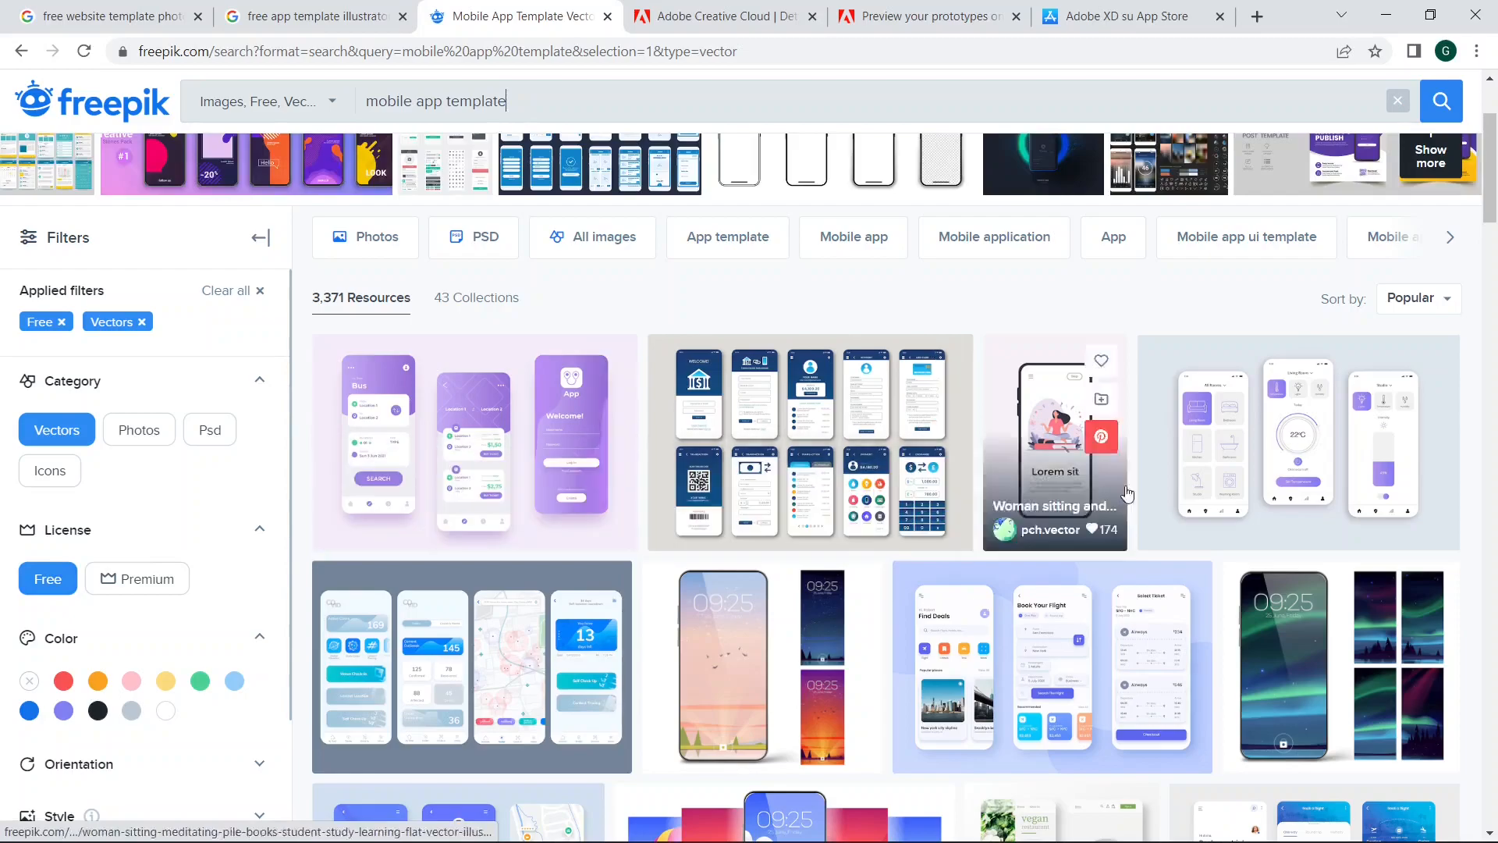
pyautogui.scroll(-3, 185, 527)
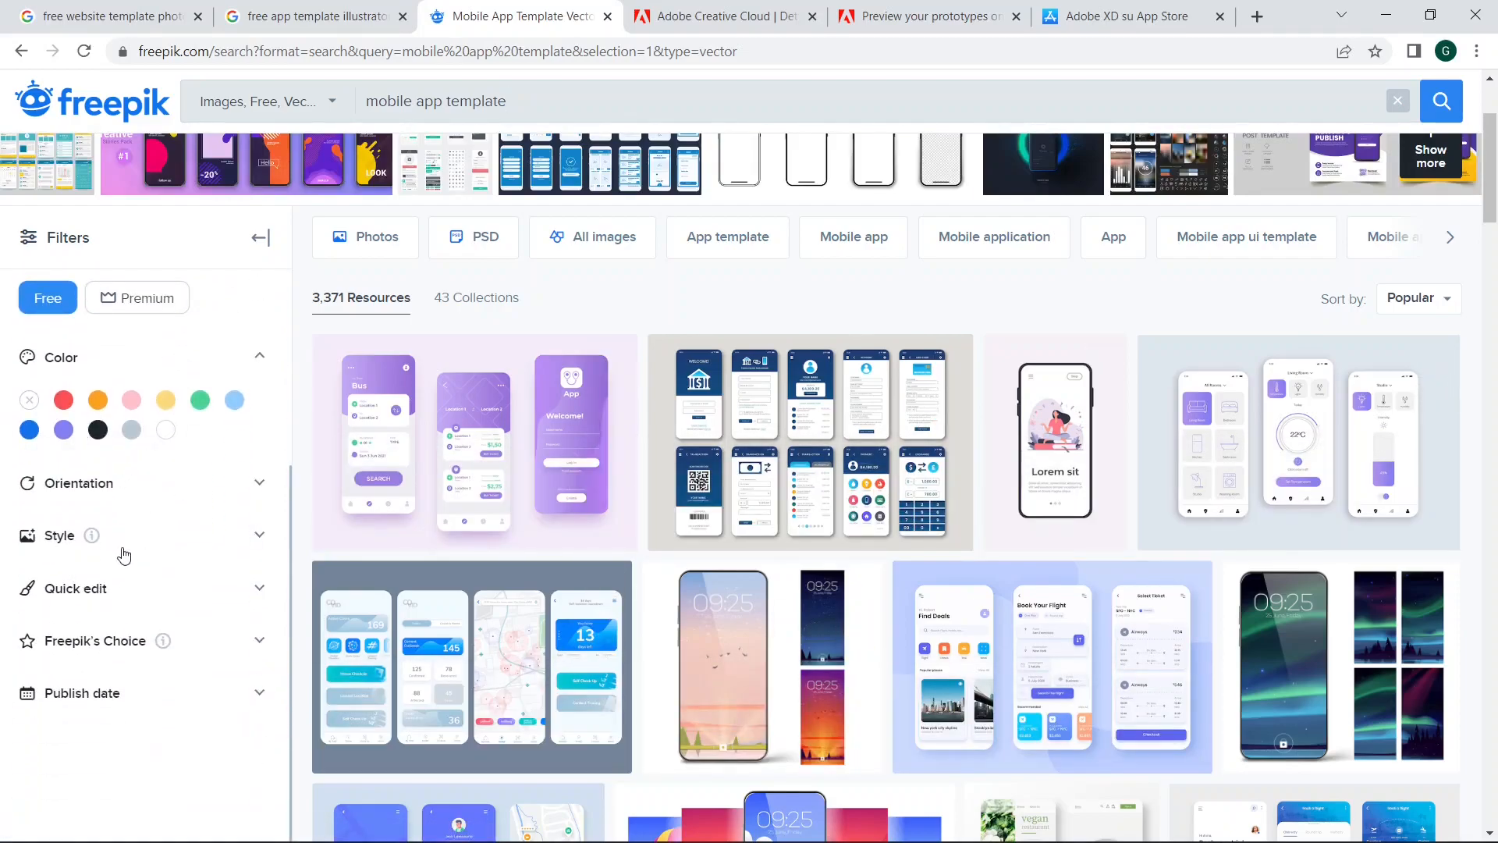
pyautogui.scroll(3, 142, 531)
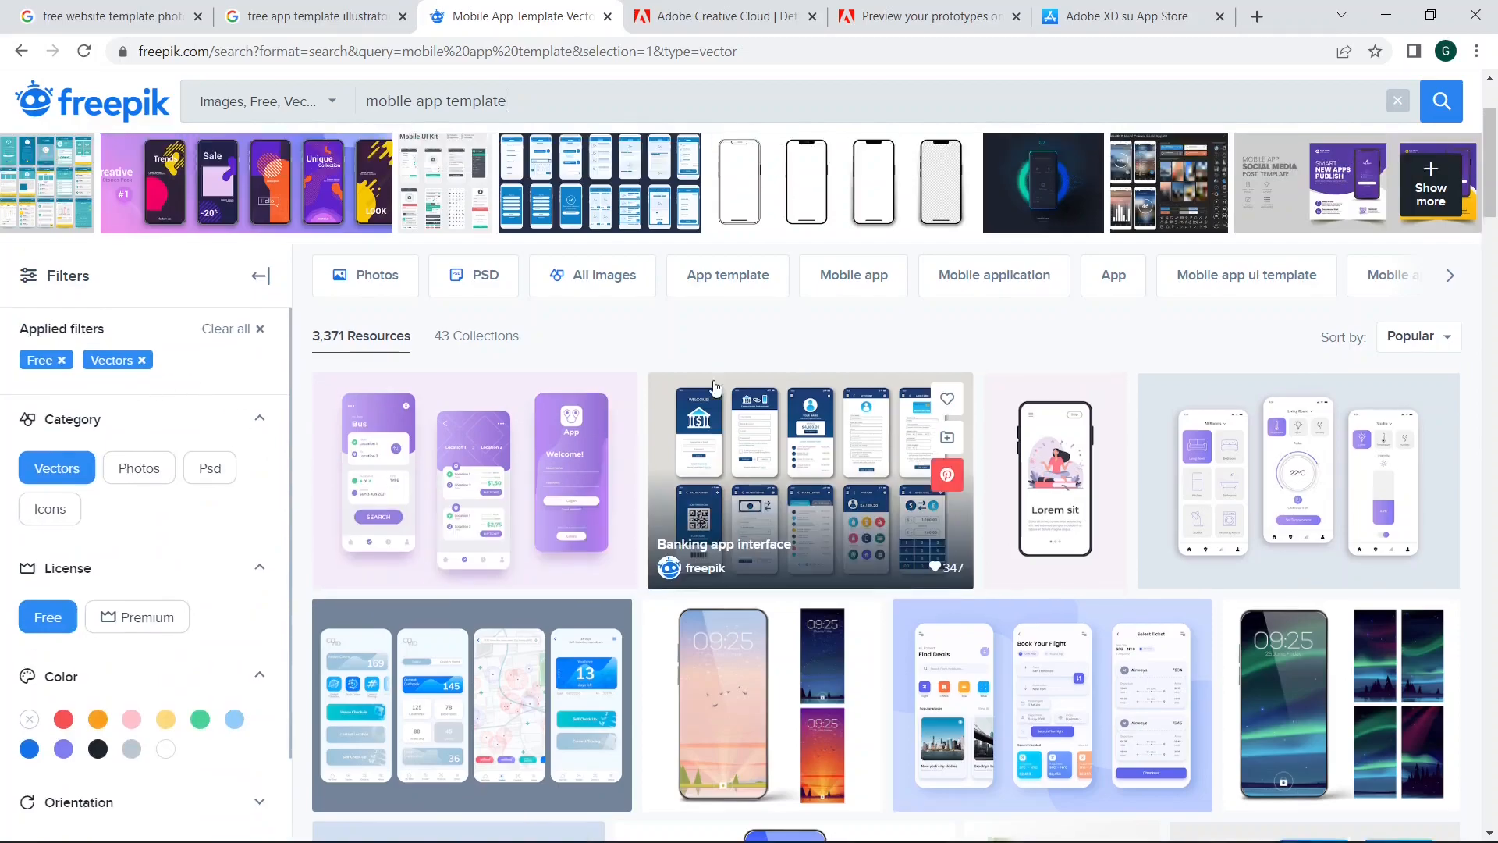
pyautogui.scroll(3, 616, 195)
# Step: Replace the Freepik search term with "landing page" and run the search
pyautogui.moveTo(613, 132); pyautogui.dragTo(364, 130)
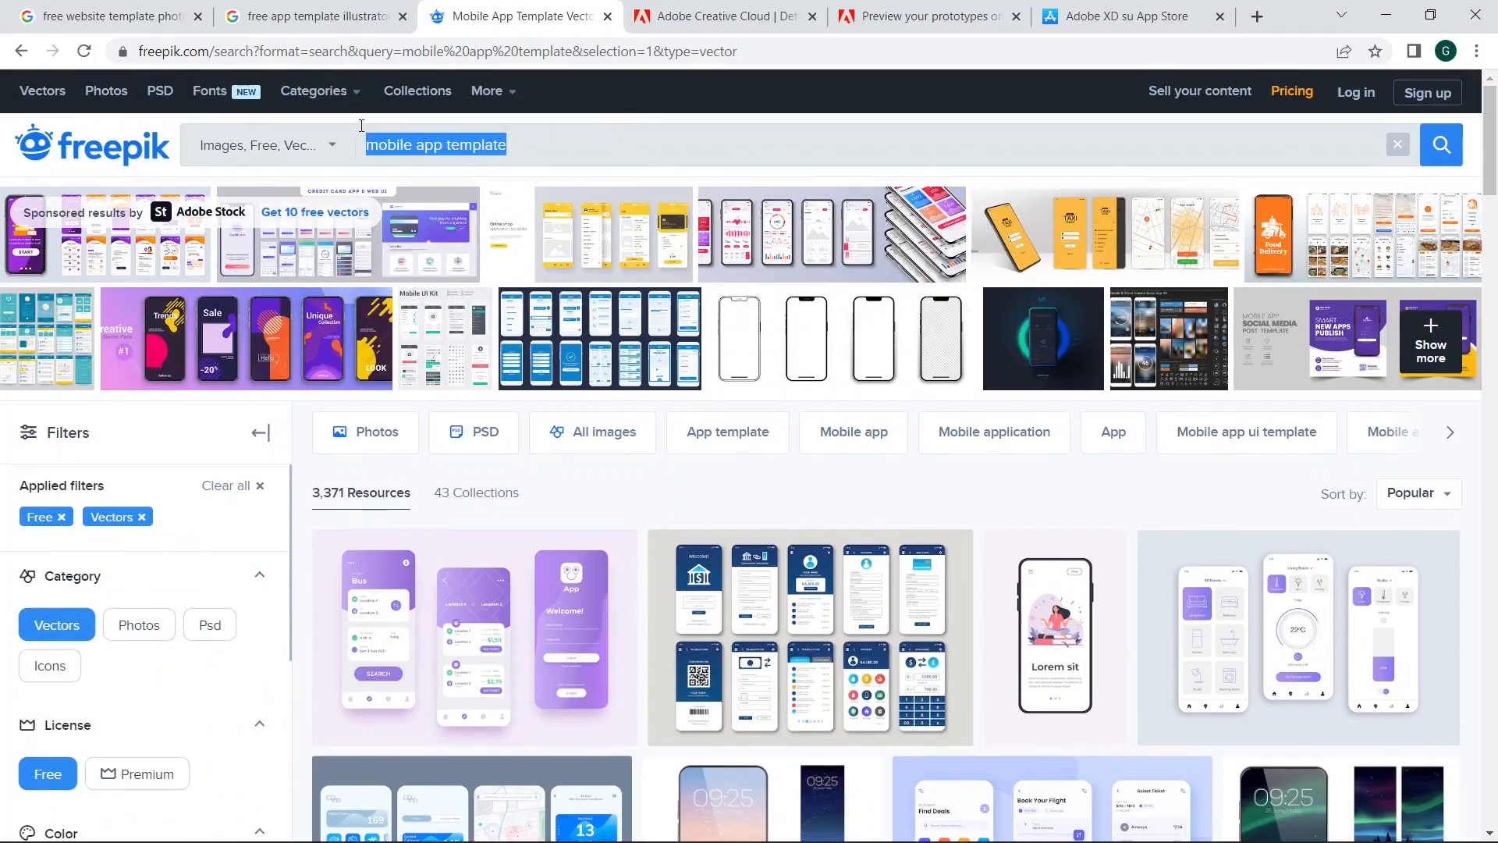
pyautogui.press('BackSpace')
pyautogui.write('land')
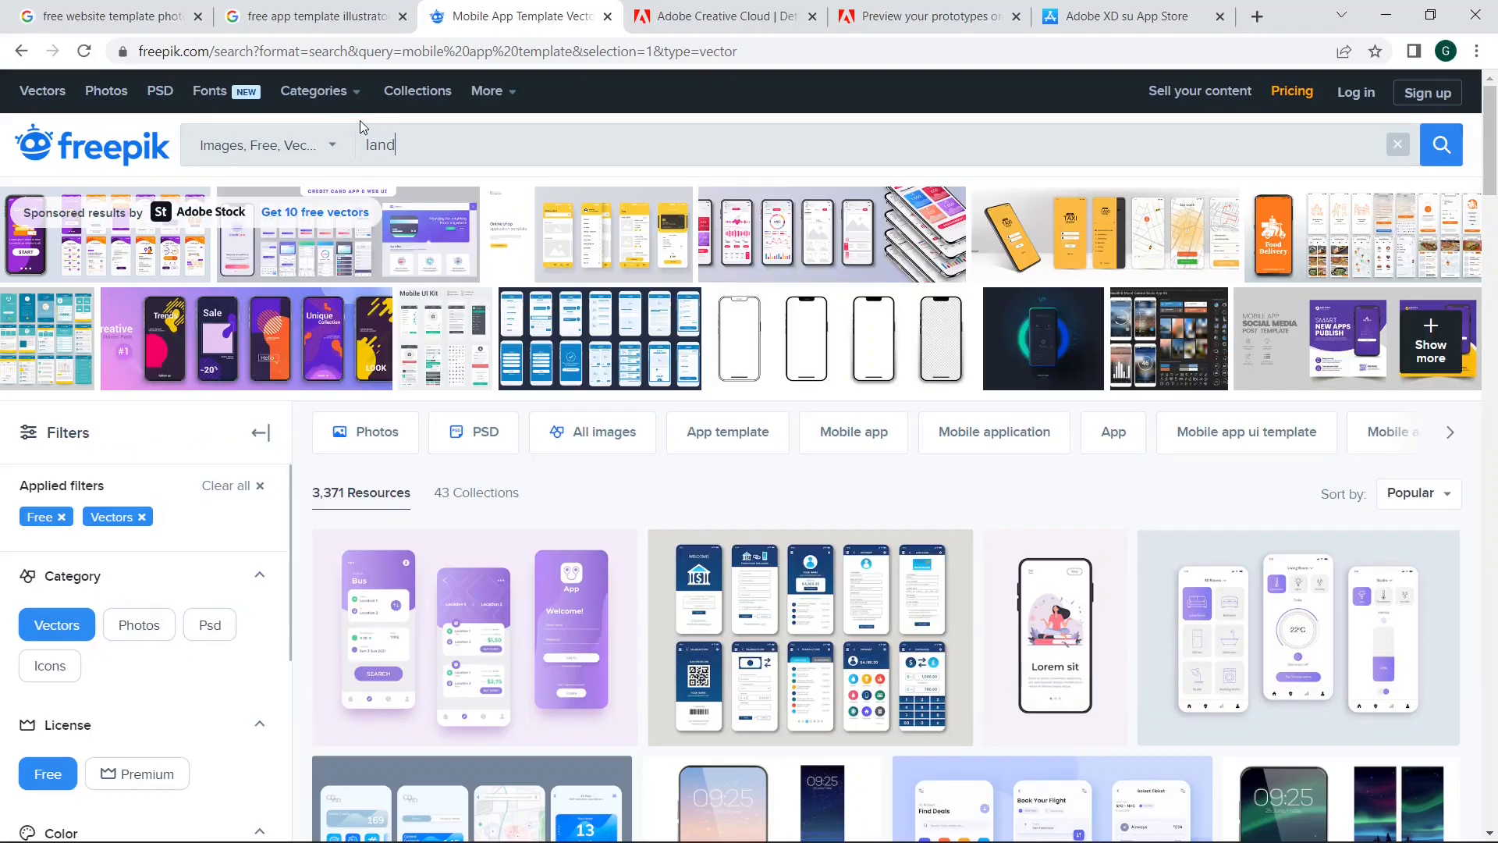
pyautogui.write('ing')
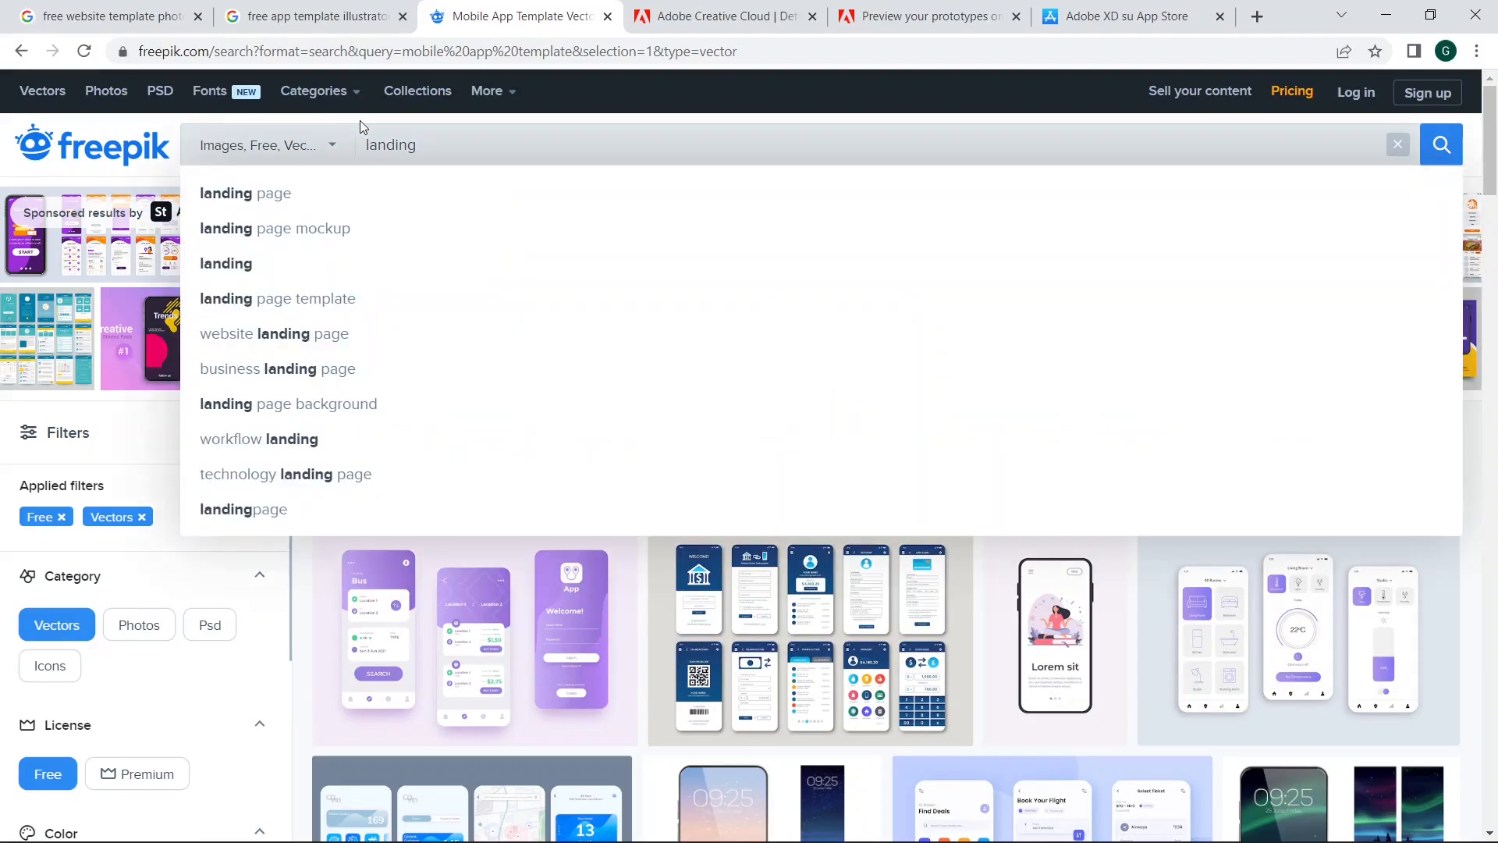
pyautogui.write(' page')
pyautogui.press('Return')
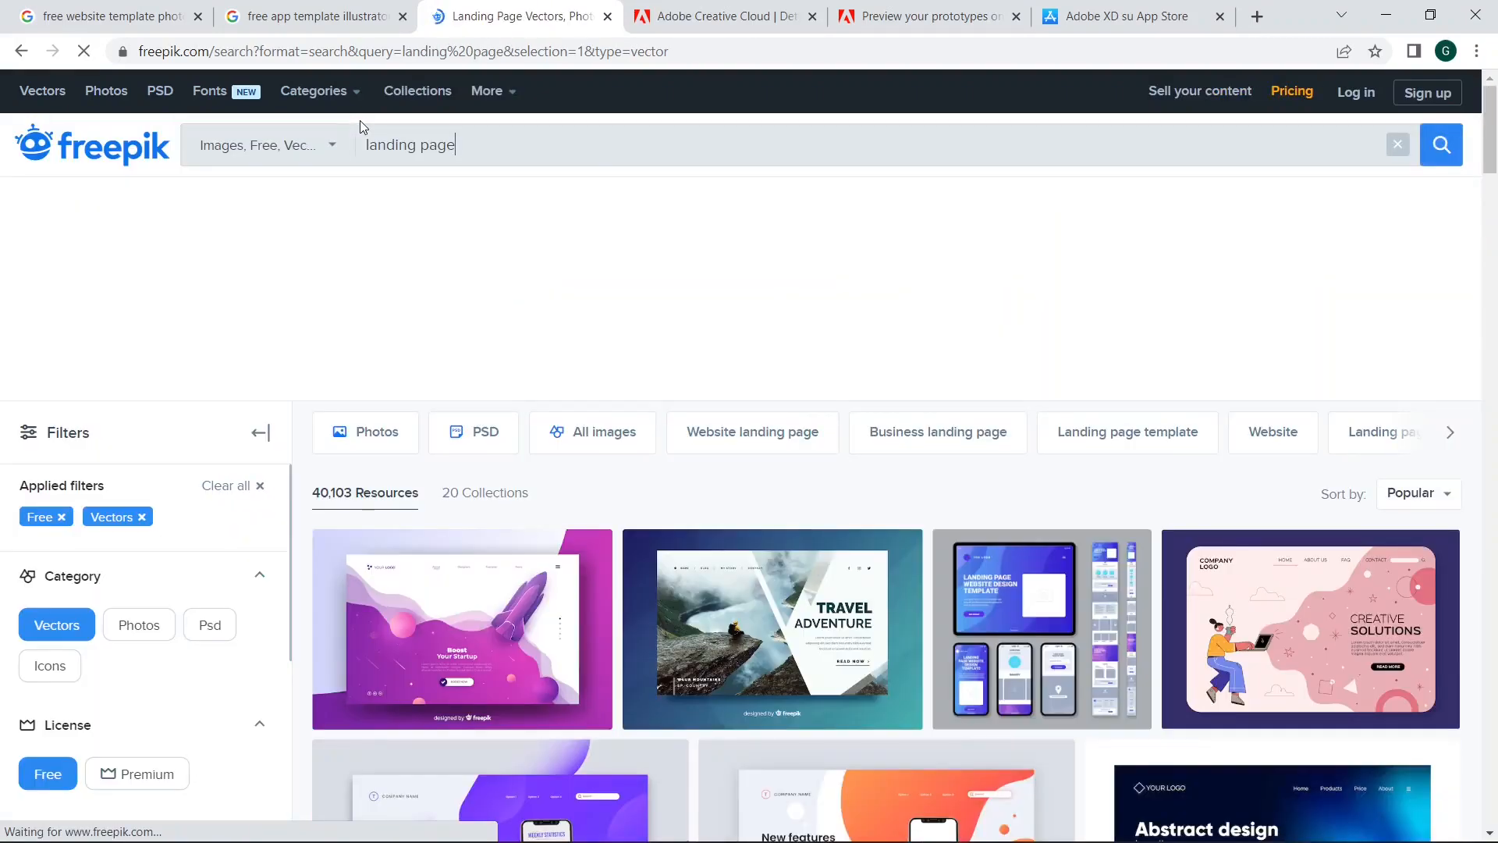
# Step: View the details of the set of modern website landing page templates, and return to the results
pyautogui.scroll(-3, 528, 372)
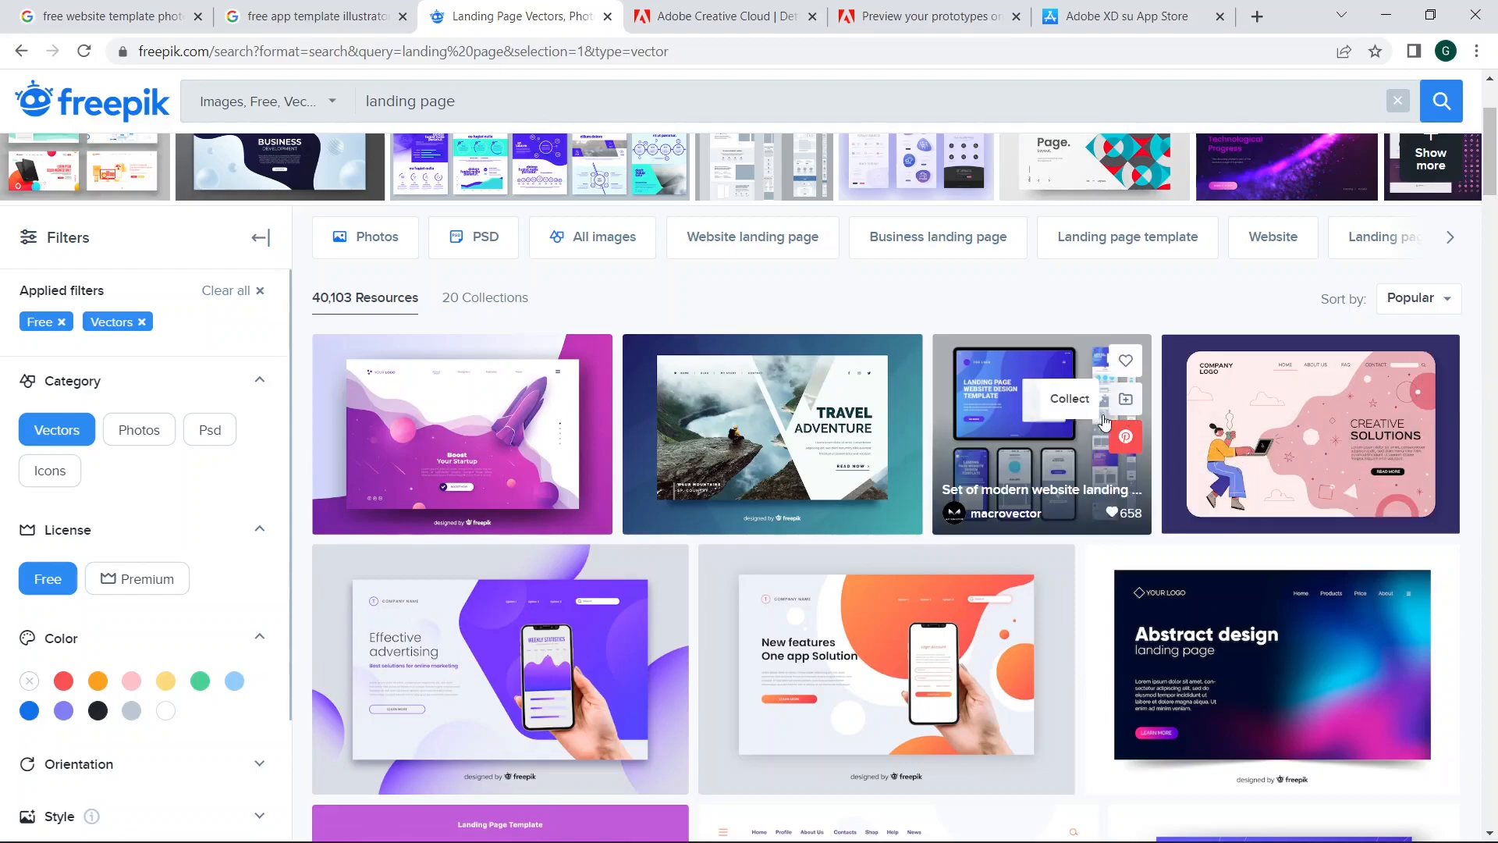
pyautogui.click(1065, 421)
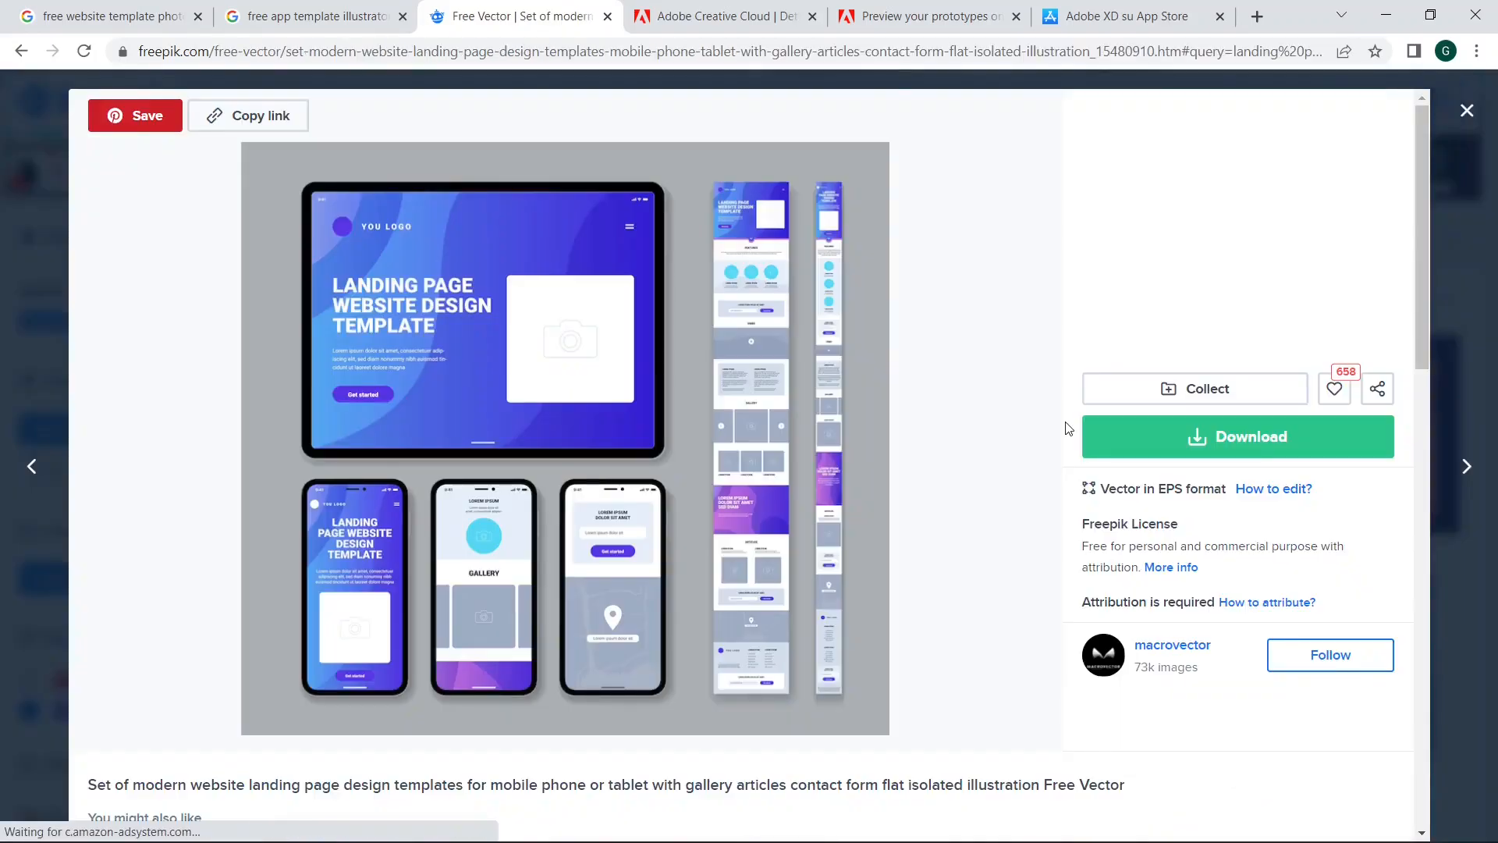
pyautogui.click(1467, 112)
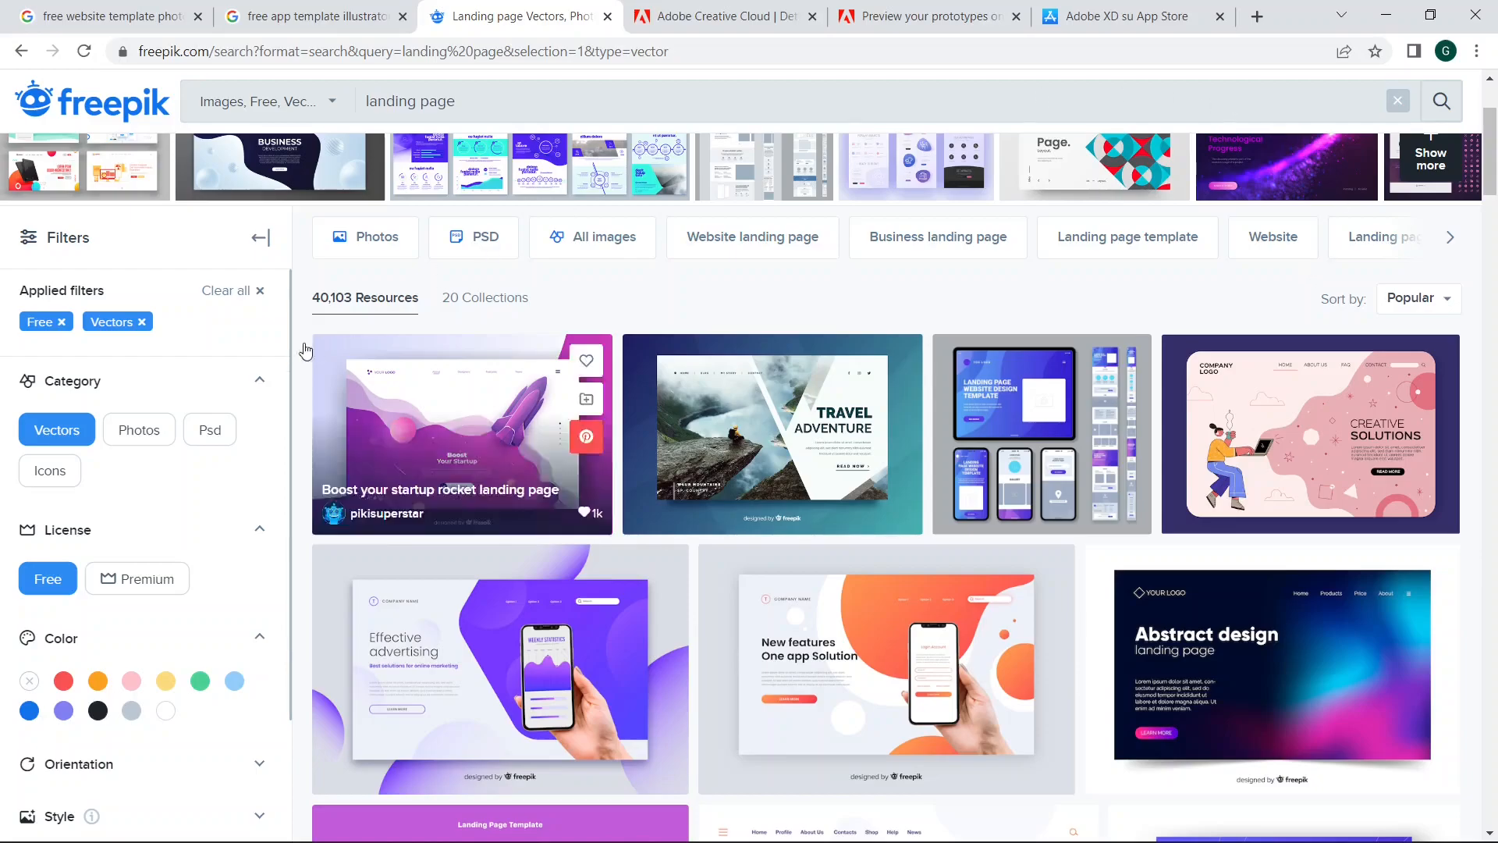
# Step: Filter the landing page results to the Psd category and browse the templates
pyautogui.click(201, 437)
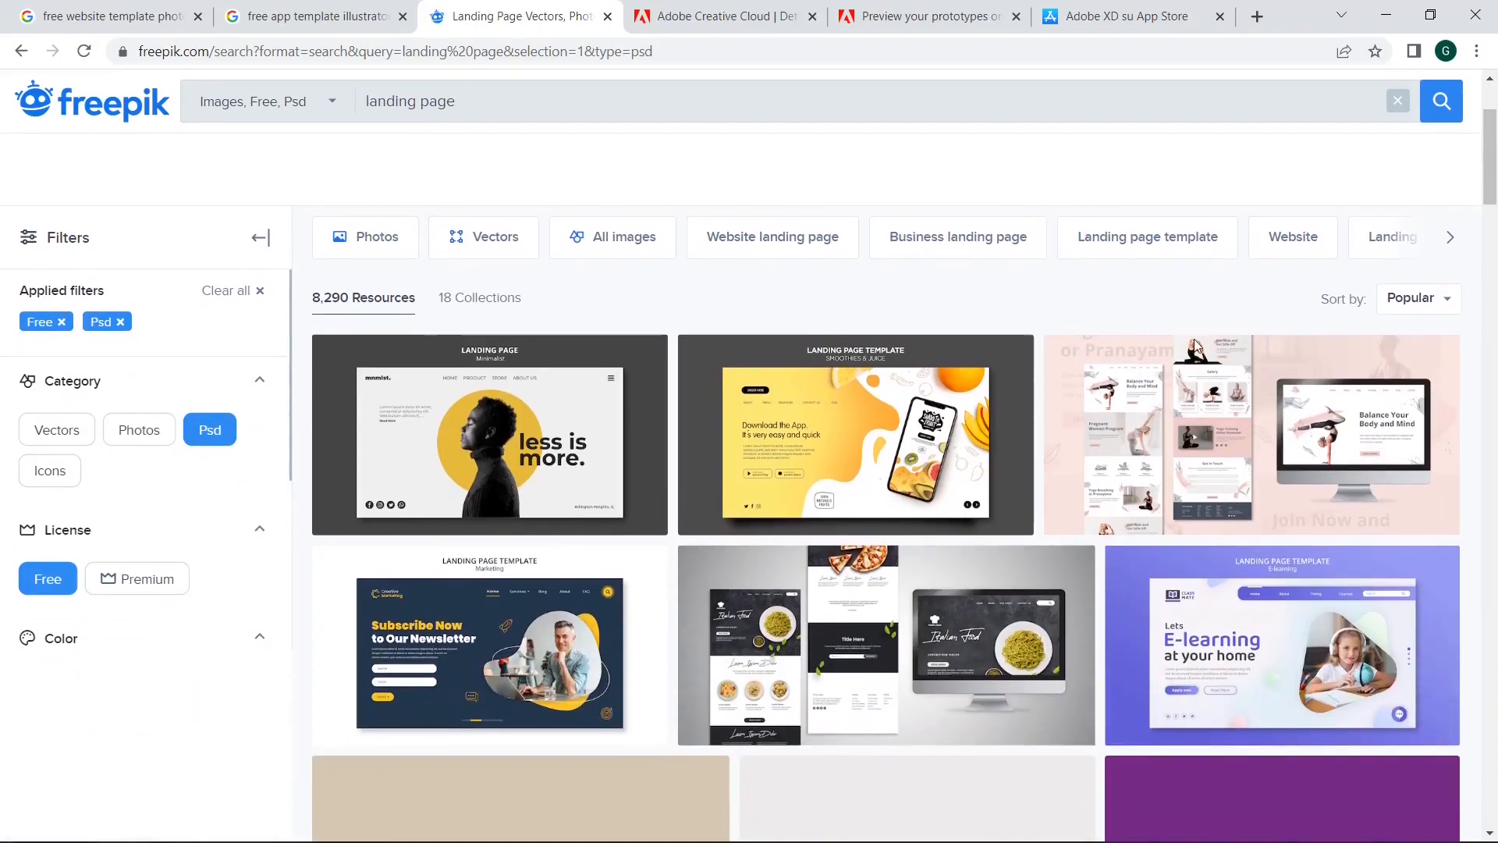
pyautogui.scroll(-5, 704, 473)
pyautogui.scroll(-10, 858, 422)
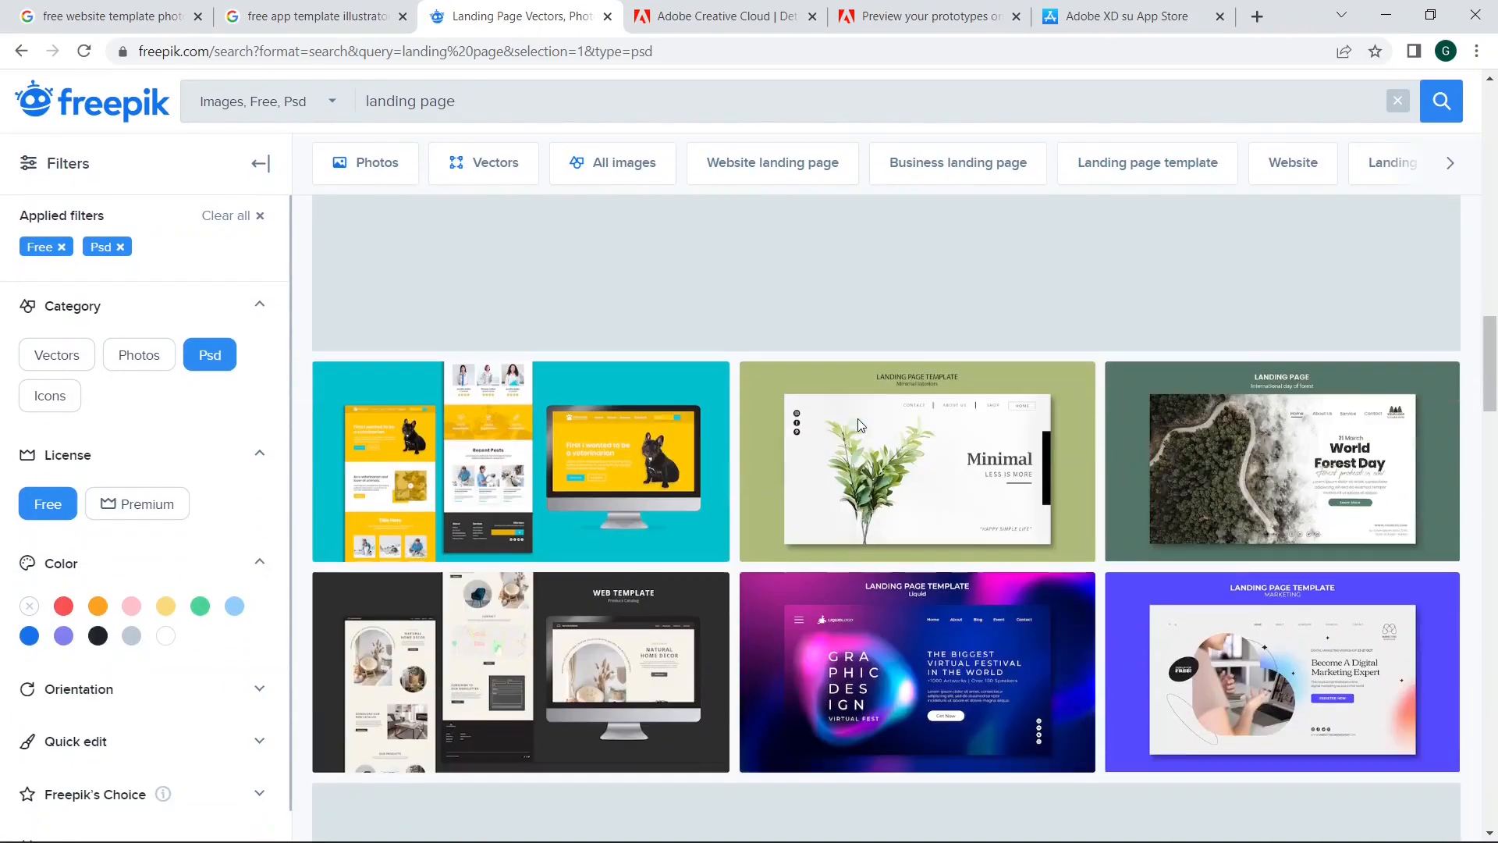
pyautogui.scroll(-7, 858, 433)
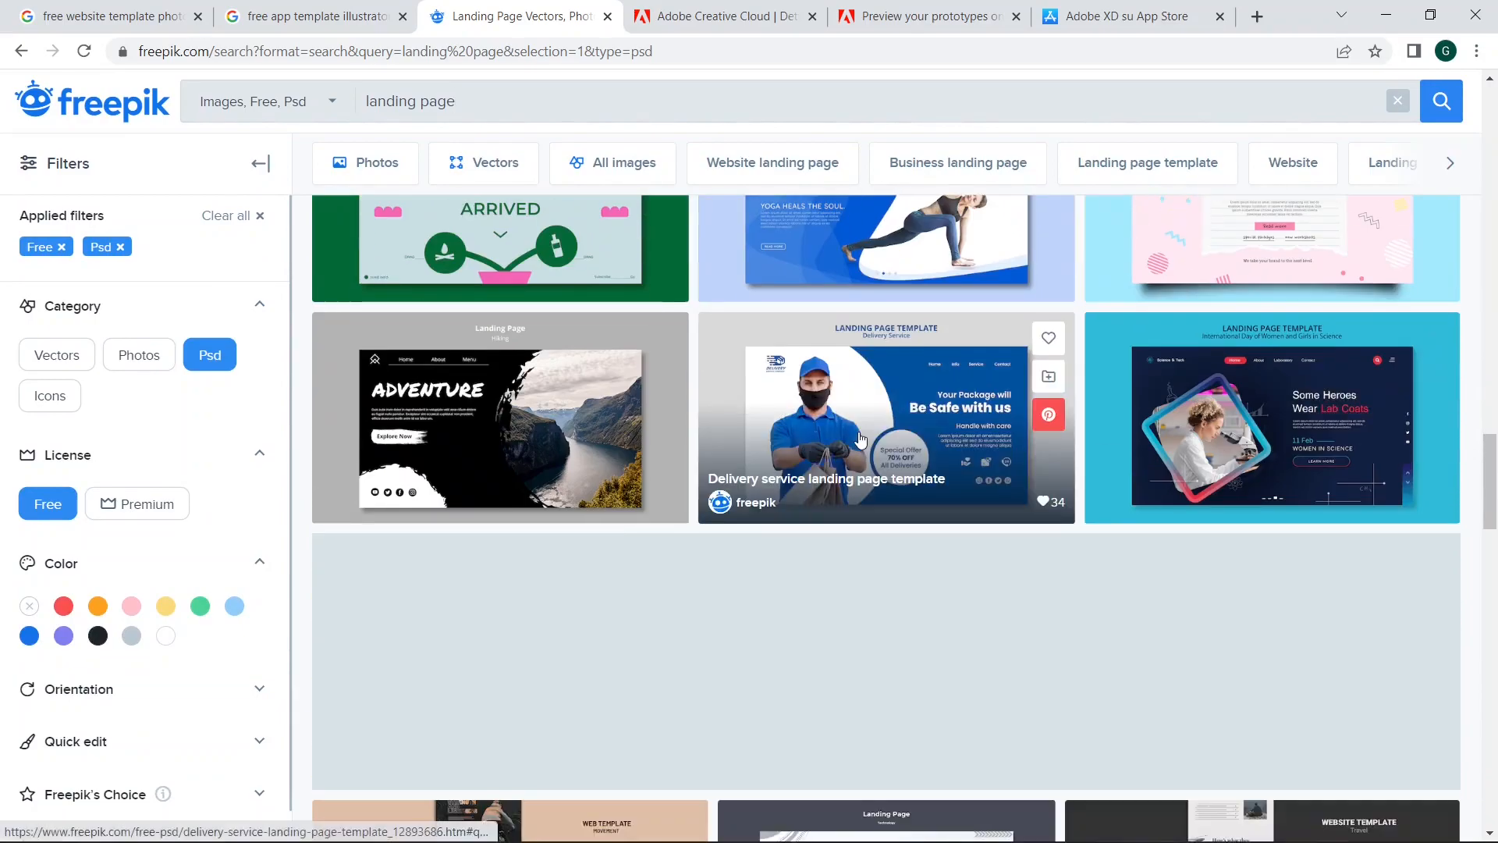
pyautogui.scroll(2, 913, 398)
# Step: Open the yoga fitness landing page template and download it with the free, attribution-required option
pyautogui.click(868, 378)
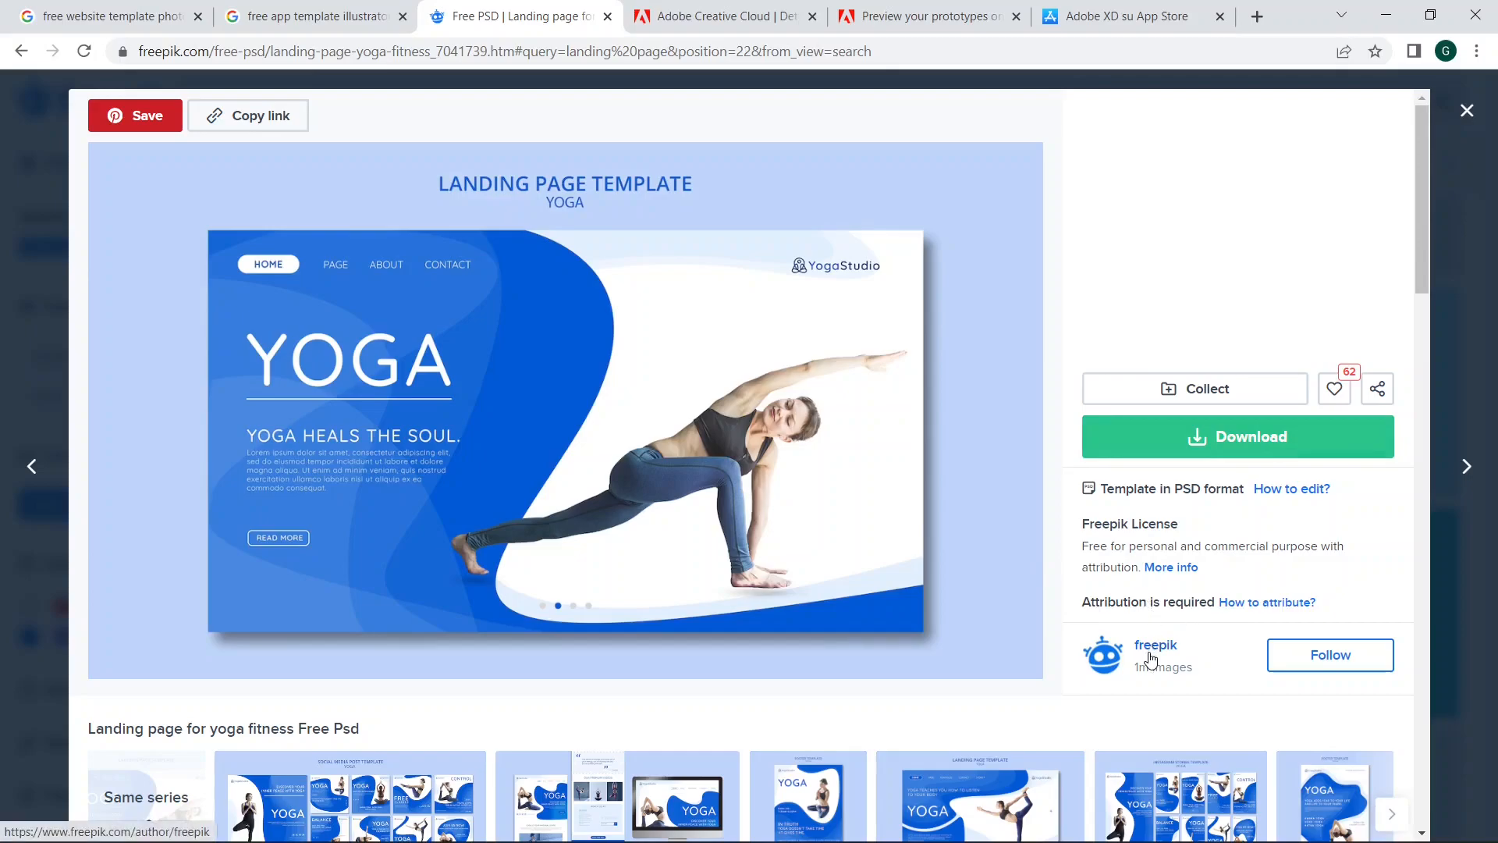
pyautogui.click(1158, 456)
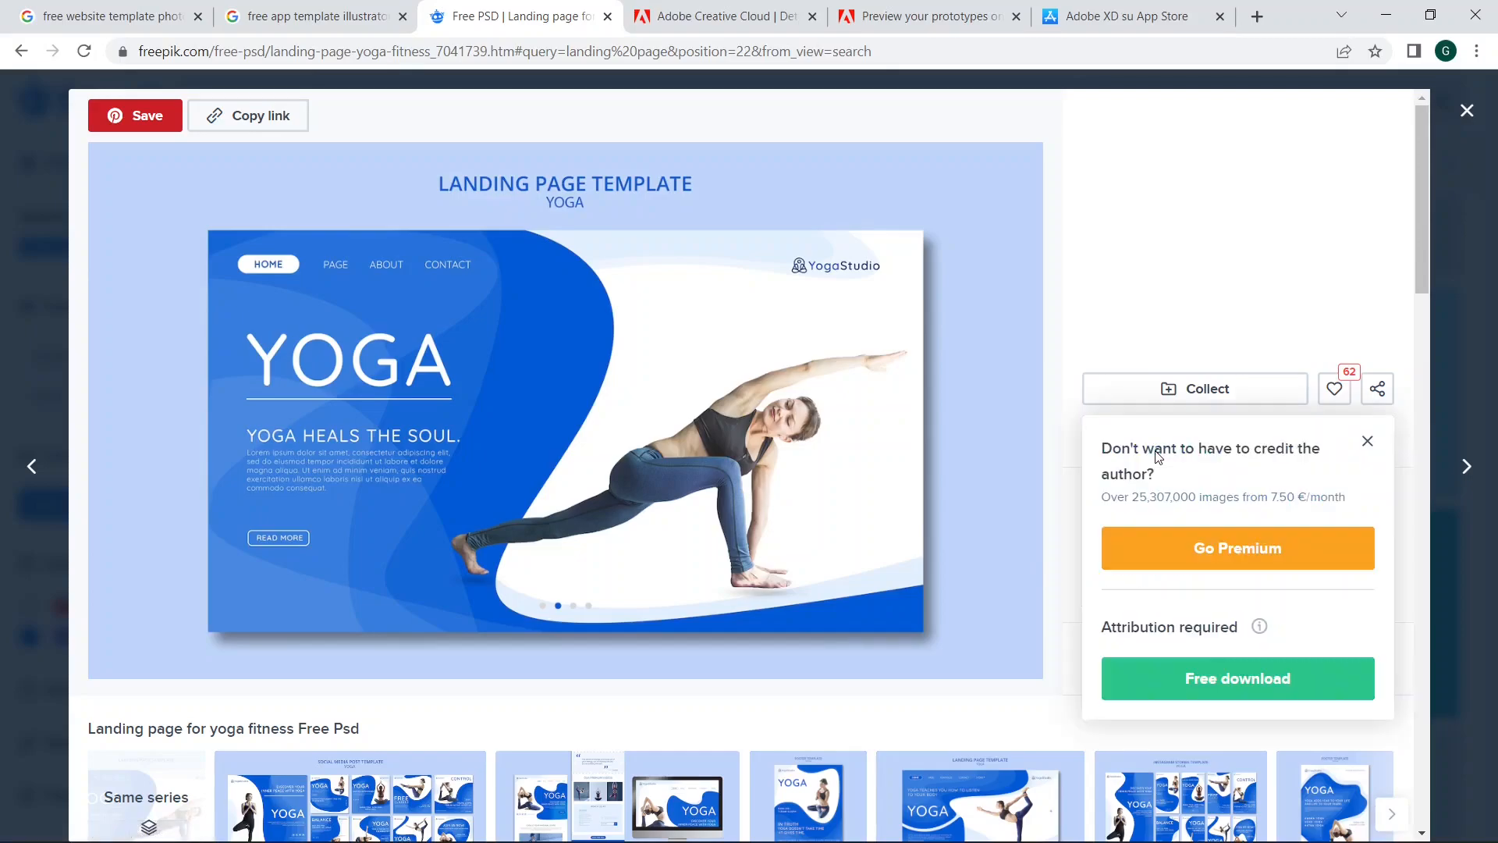
pyautogui.click(1181, 677)
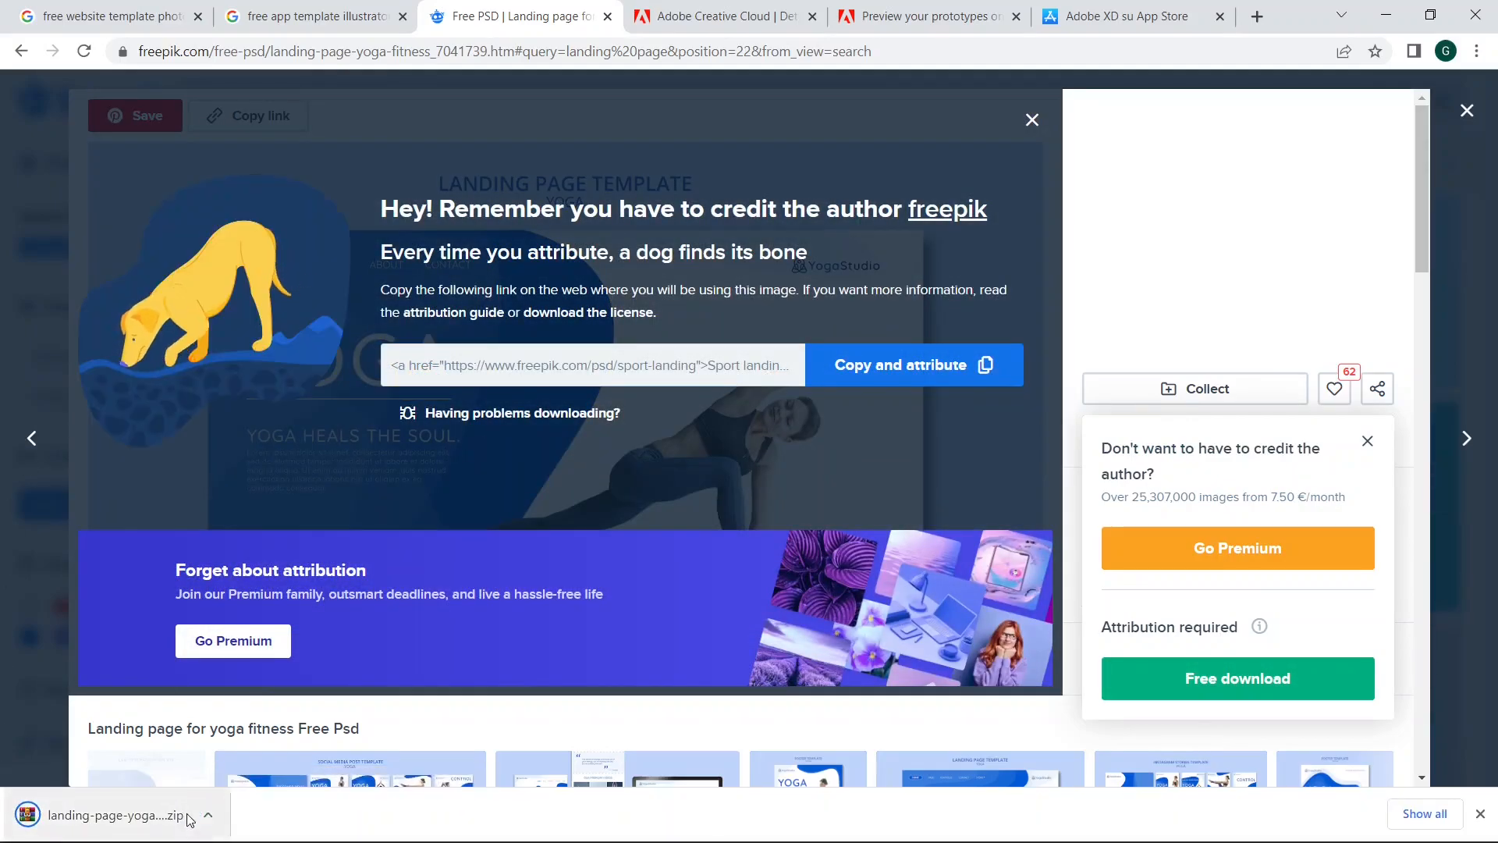
# Step: Open the downloaded yoga landing page zip archive and read its License free.txt file
pyautogui.click(216, 811)
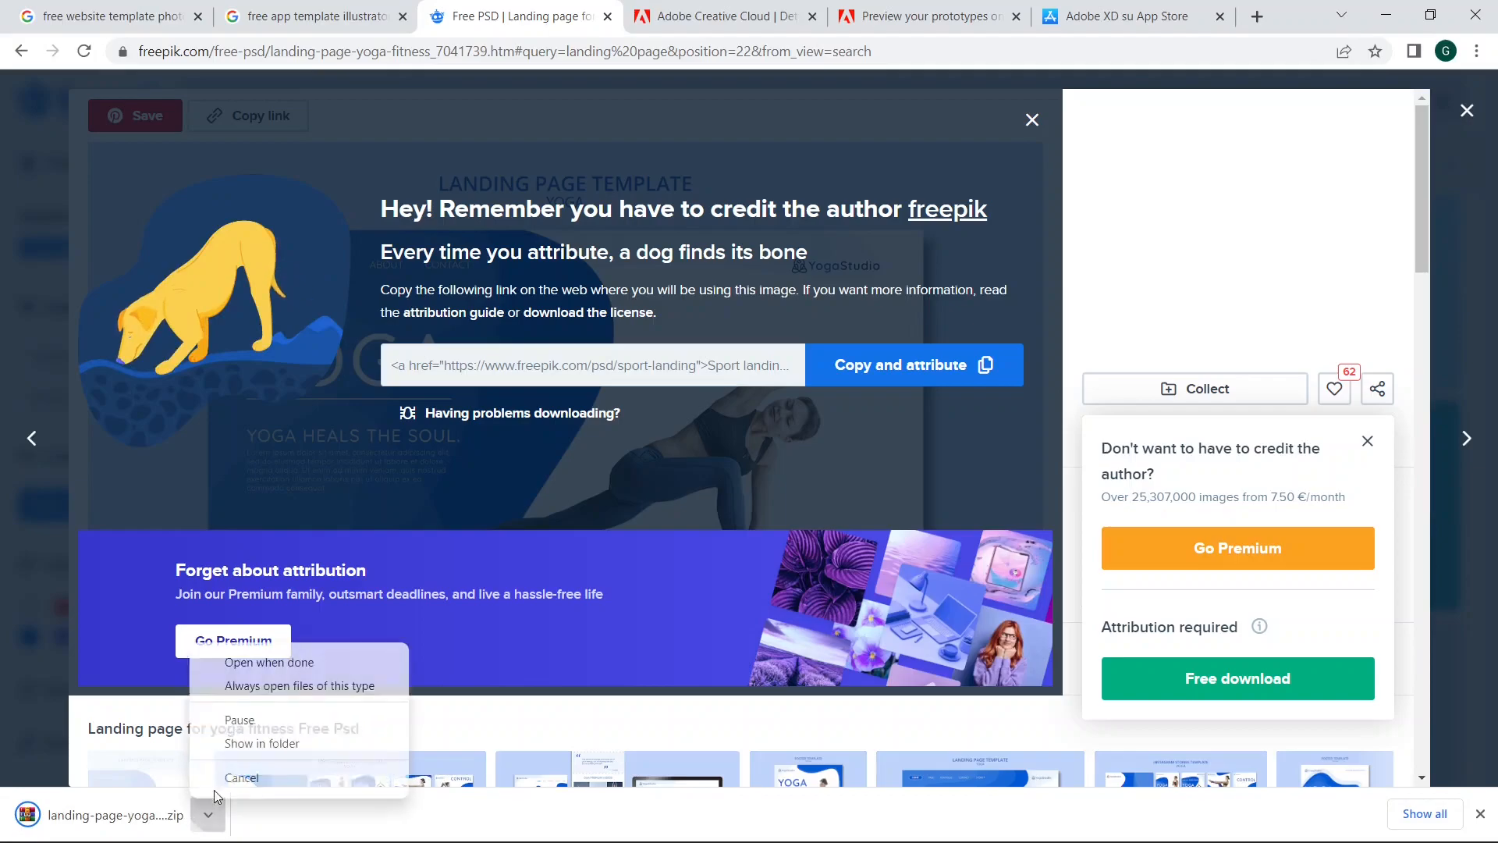
pyautogui.click(248, 665)
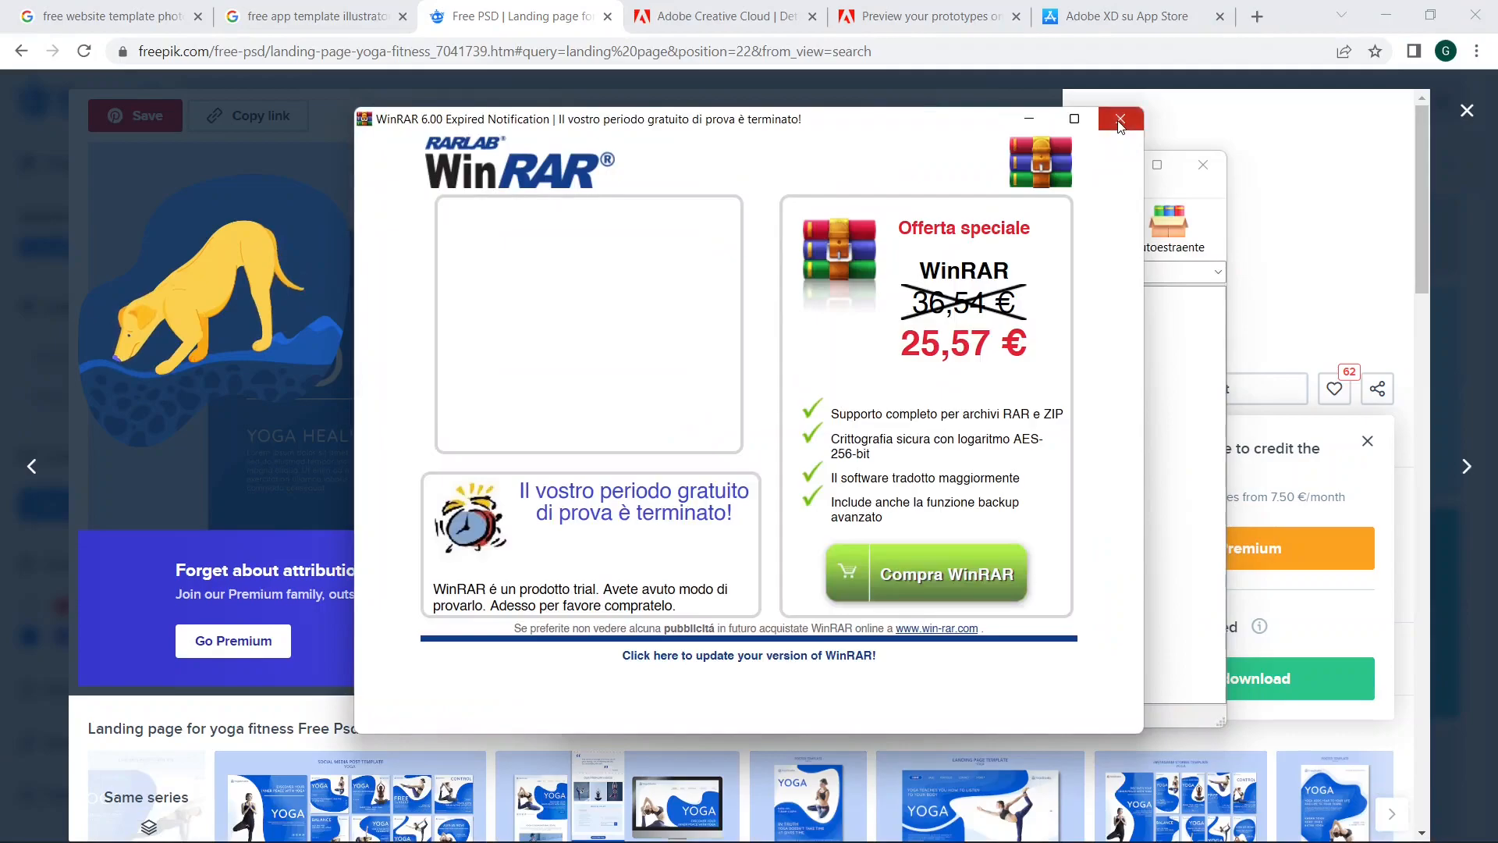
pyautogui.click(1120, 120)
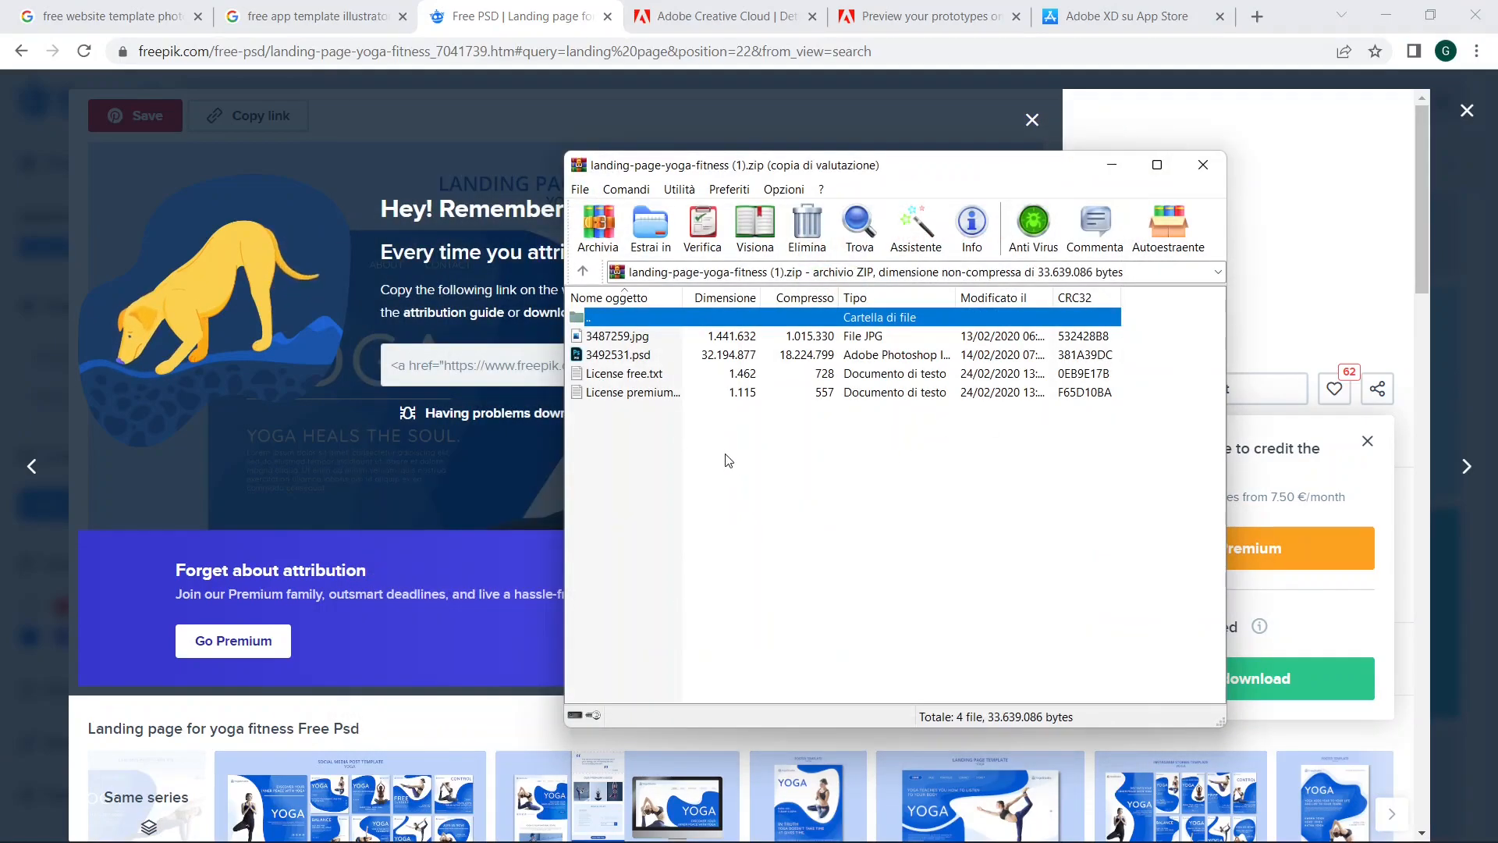
pyautogui.click(671, 378)
pyautogui.scroll(-6, 976, 337)
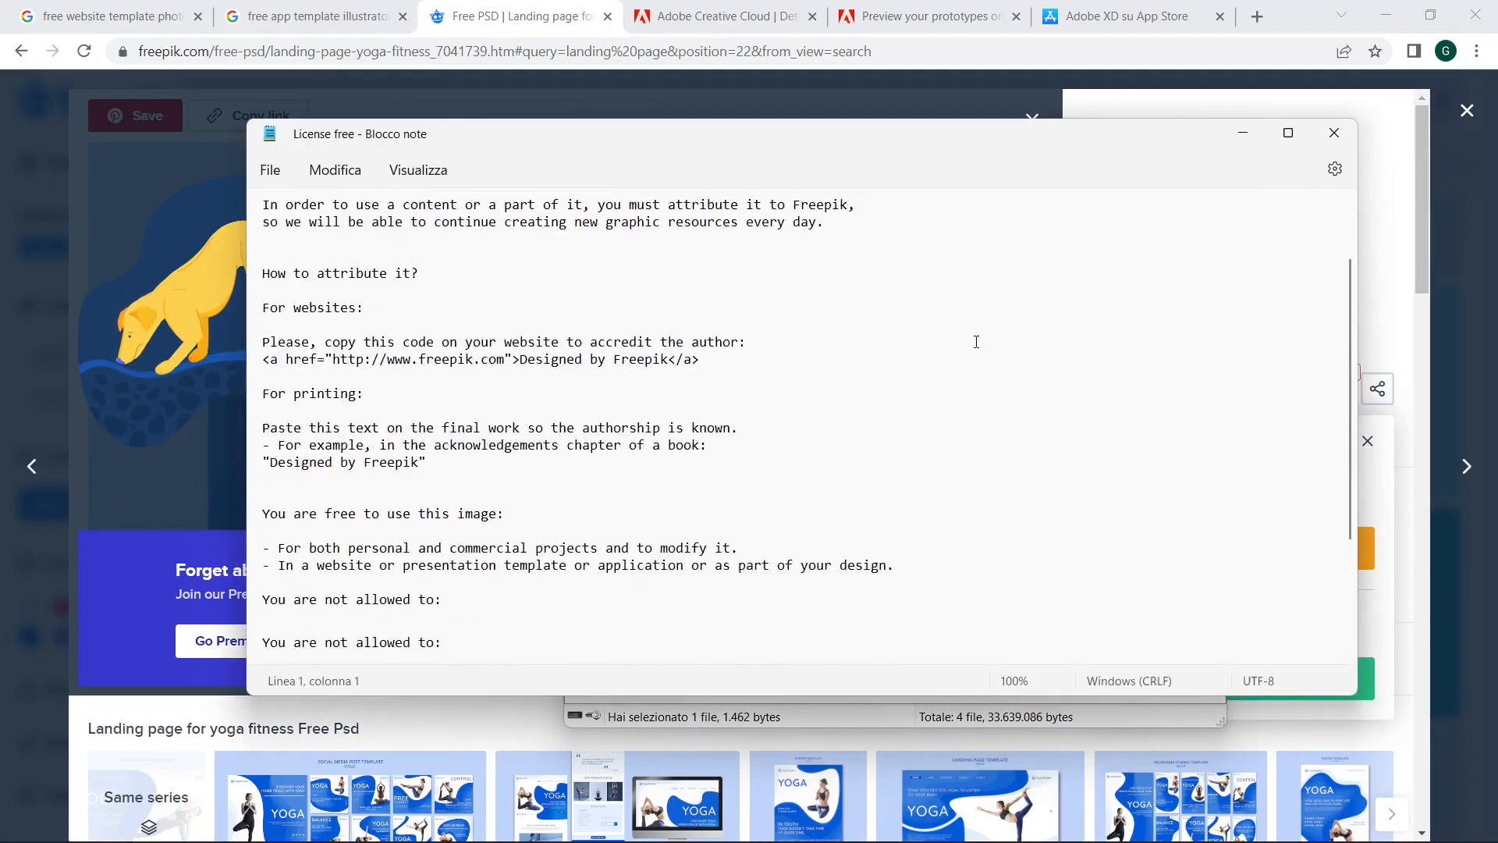
# Step: Close the license text, extract 3492531.psd from the zip archive into the ADOBE XD FILES folder, and close the archive
pyautogui.click(1334, 132)
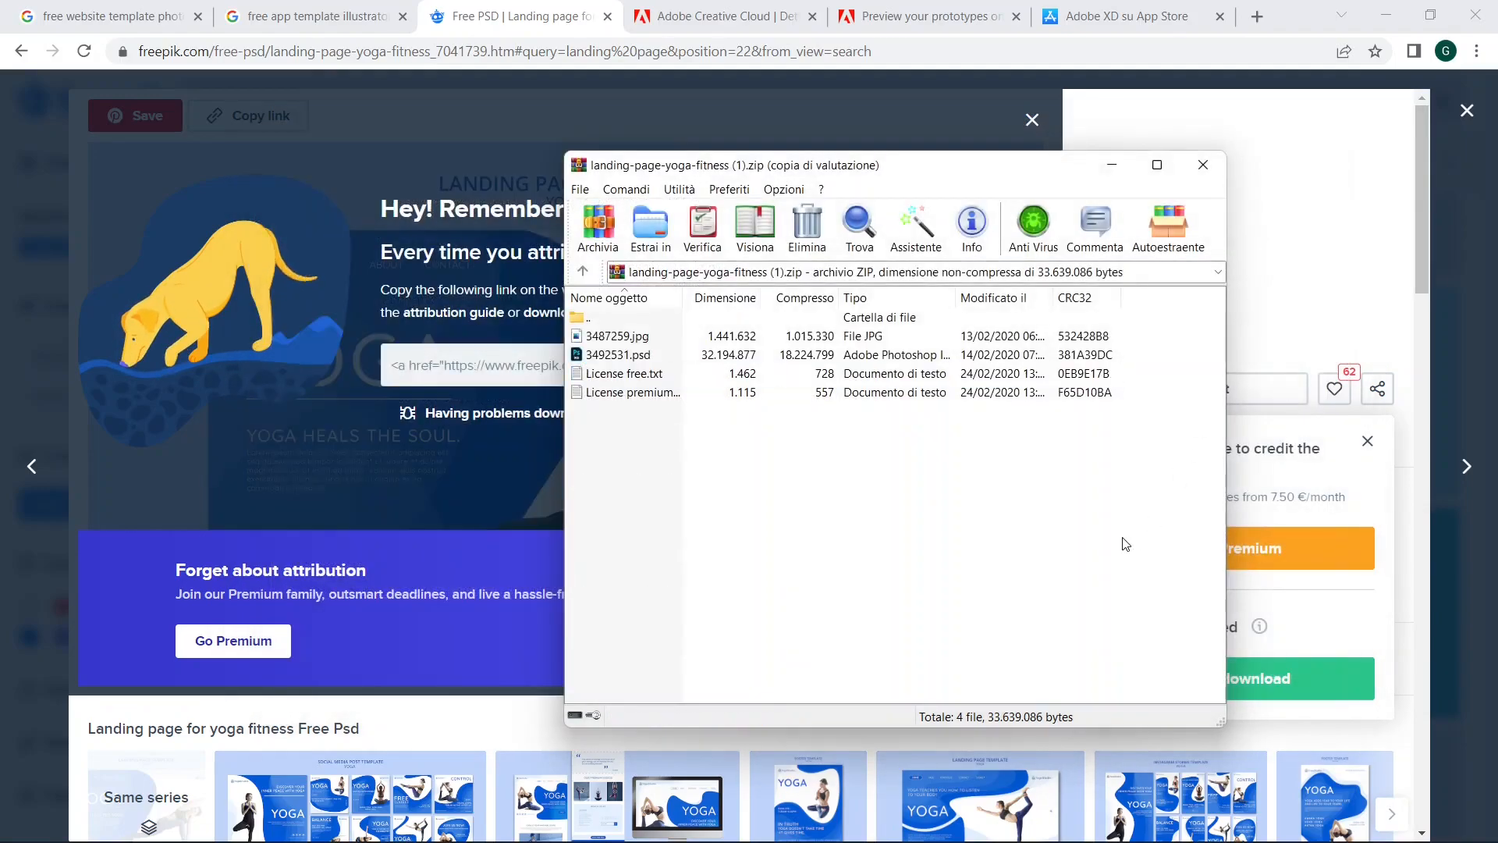
pyautogui.click(674, 357)
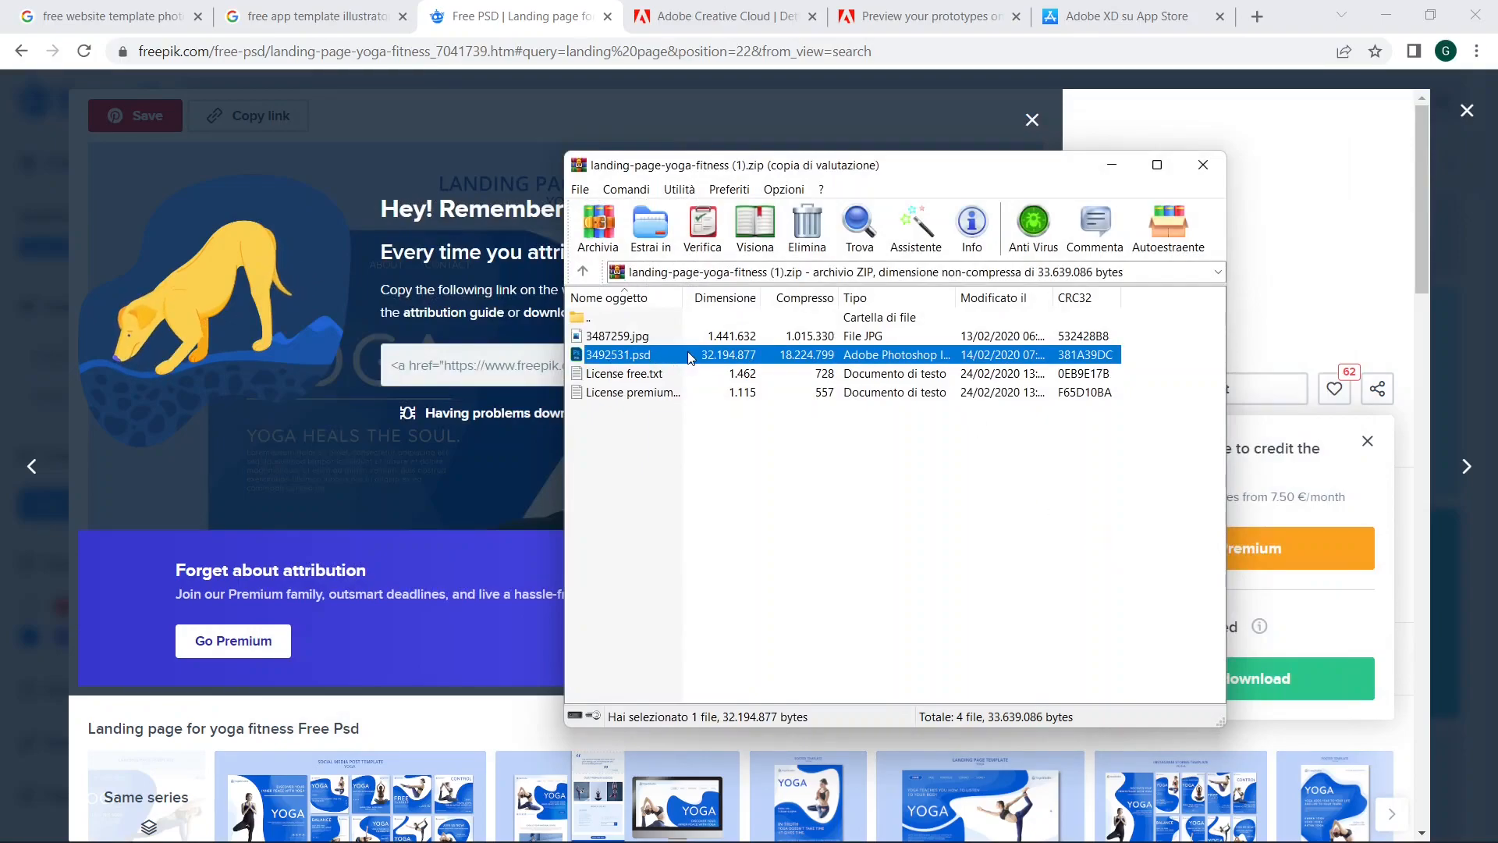
pyautogui.rightClick(691, 357)
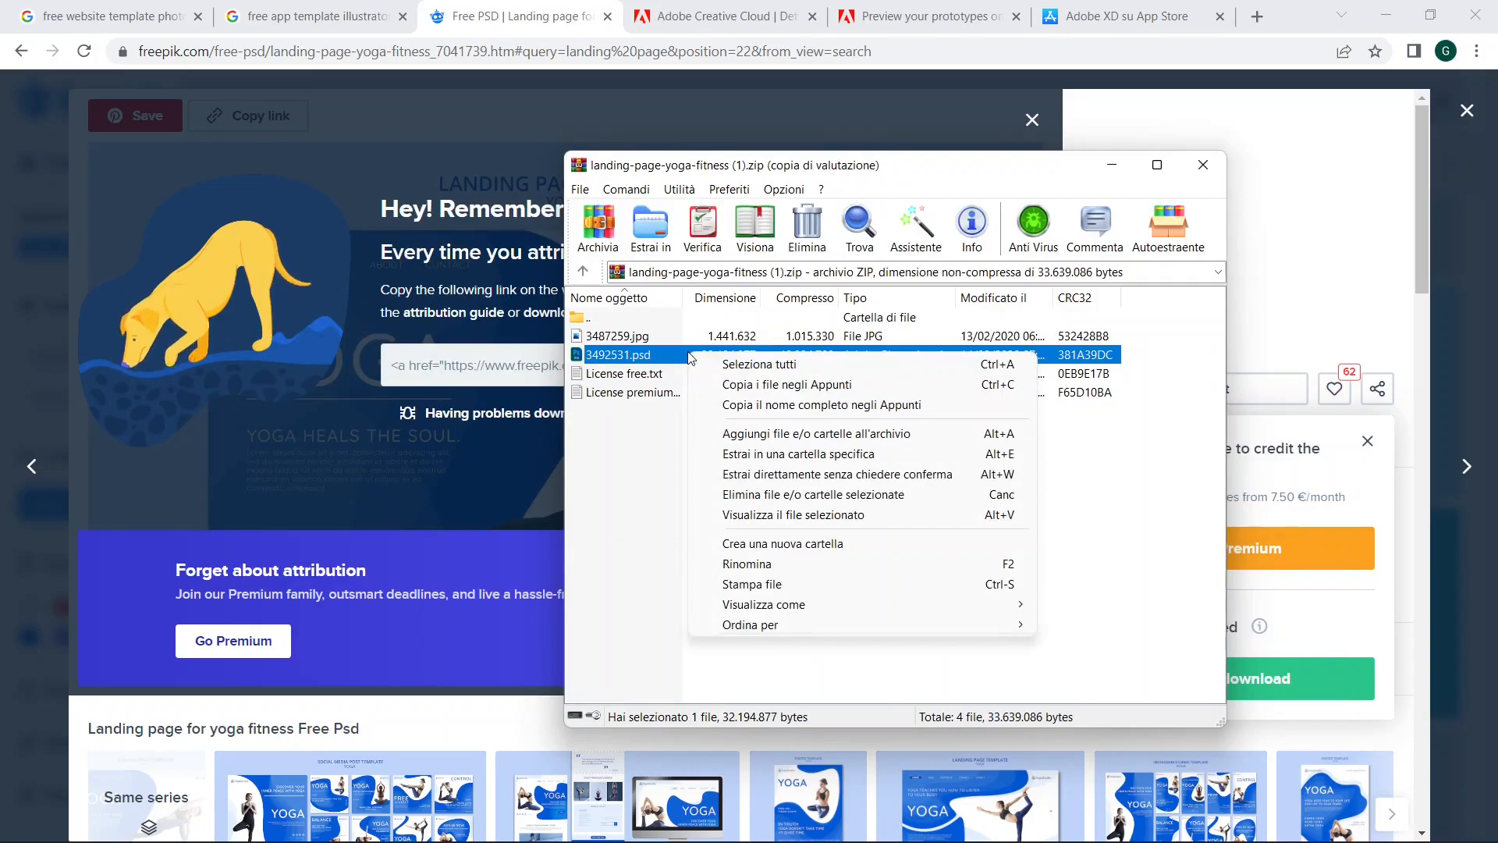
pyautogui.click(748, 464)
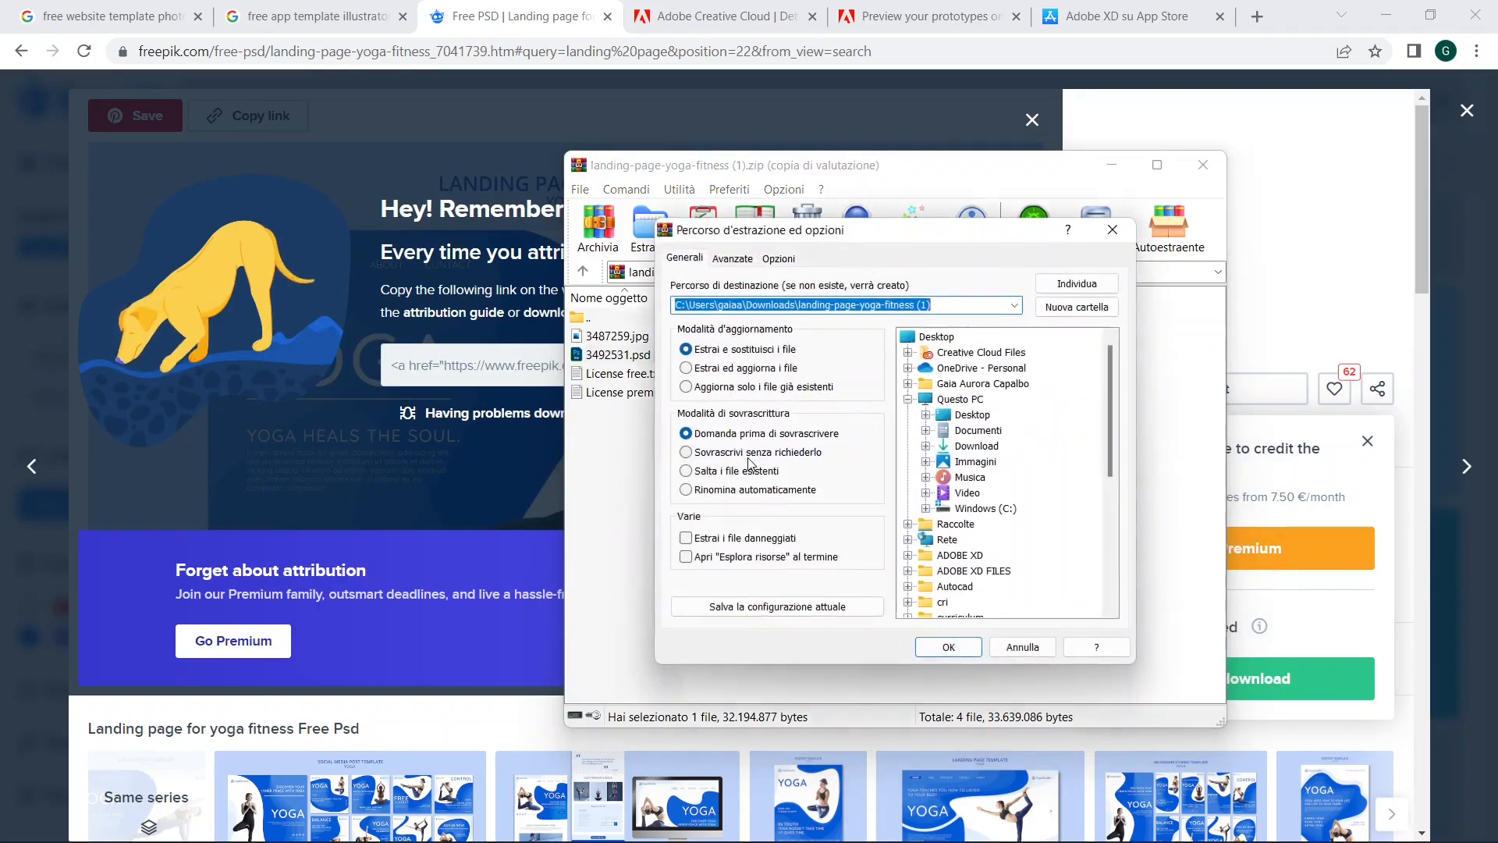
pyautogui.scroll(-3, 1005, 476)
pyautogui.click(1004, 476)
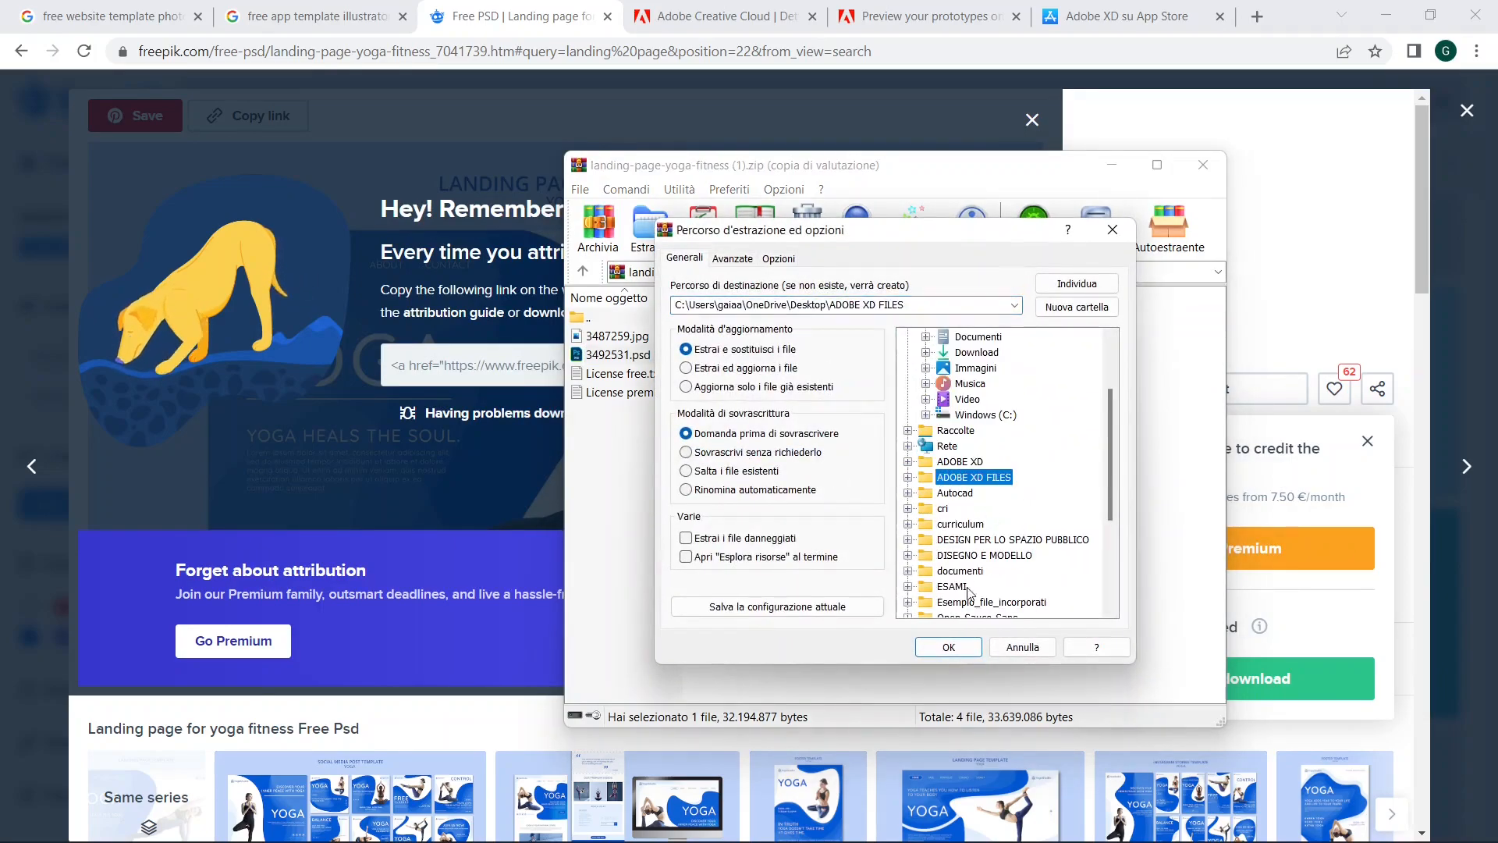
pyautogui.click(948, 647)
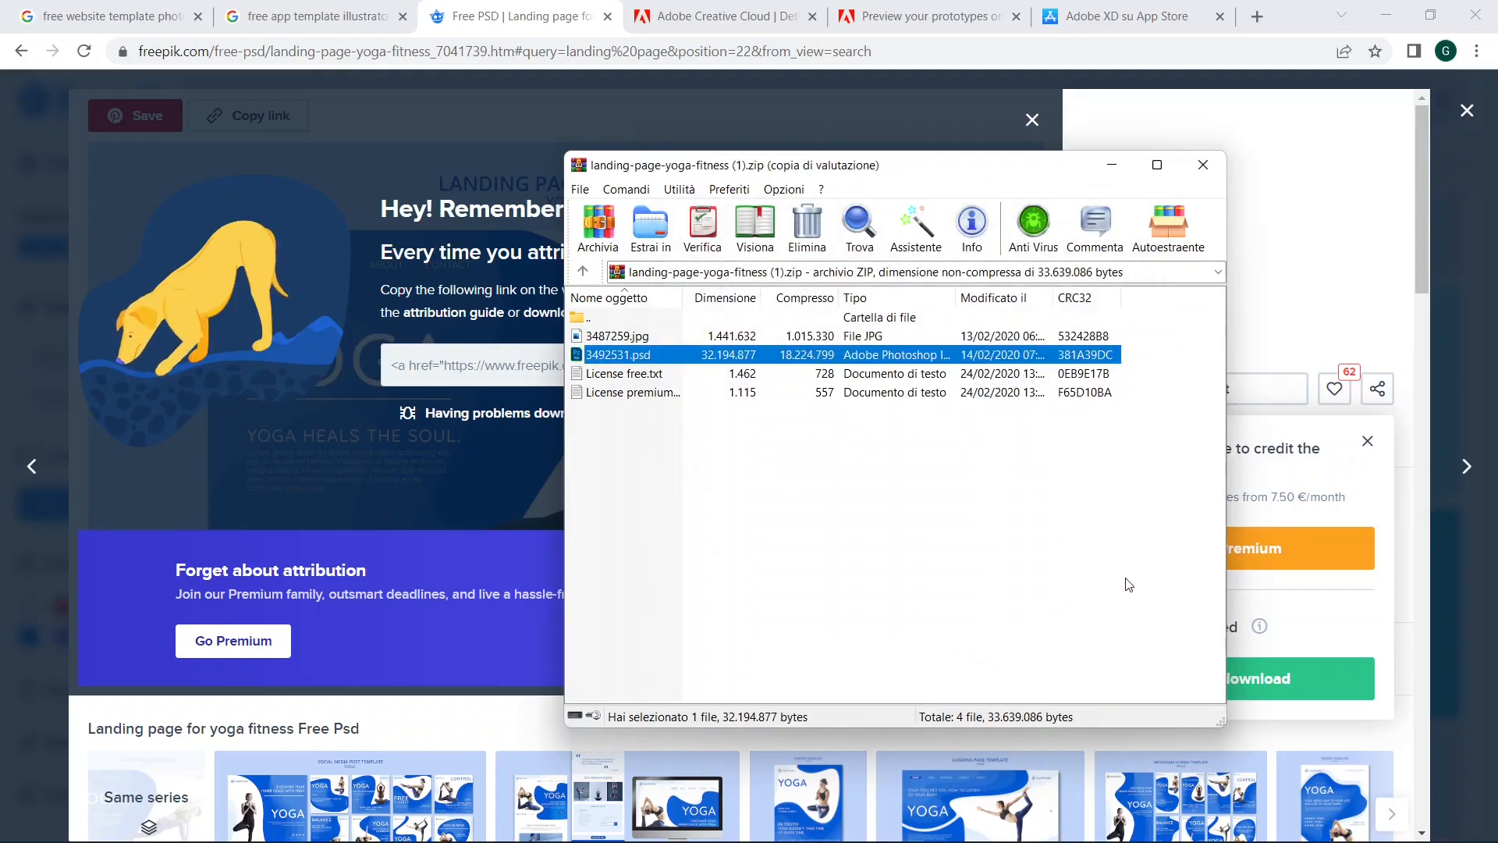
pyautogui.click(1203, 164)
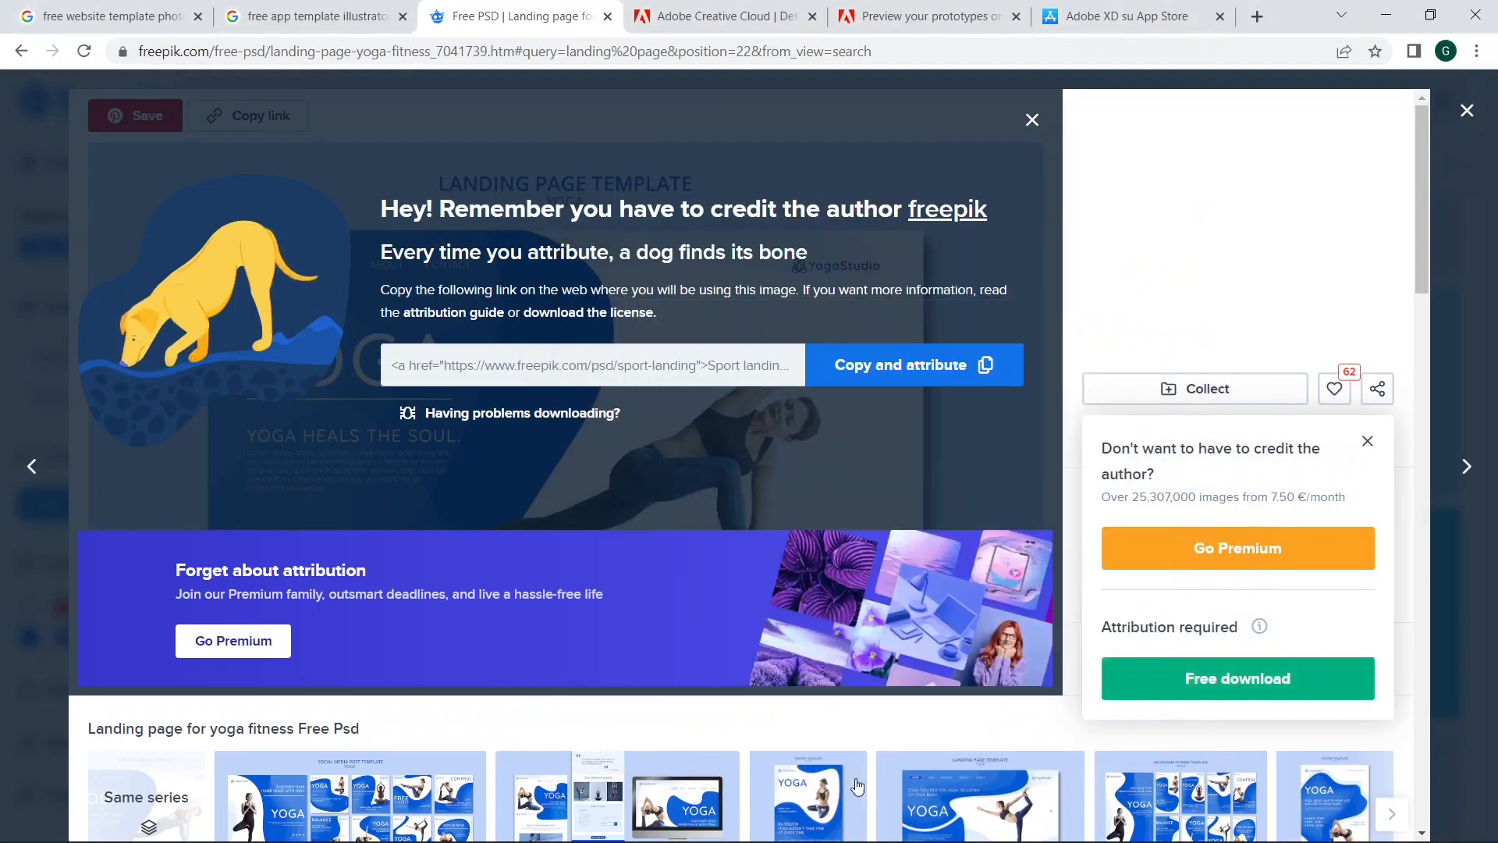
# Step: Switch to the Untitled — 30 maggio document in Adobe XD and import 3492531 from the desktop's ADOBE XD folder
pyautogui.moveTo(676, 834)
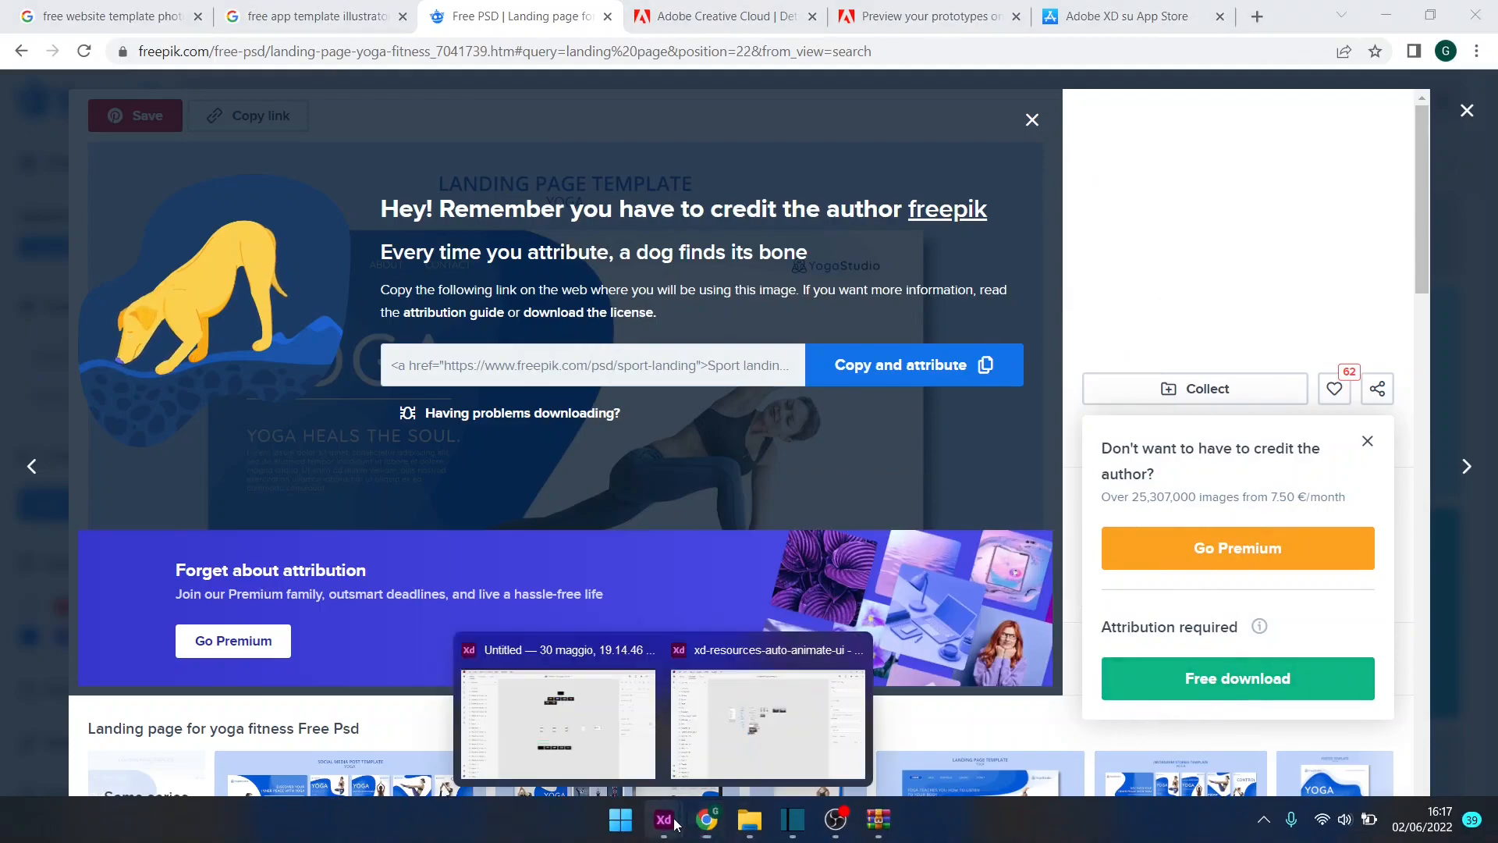
pyautogui.click(638, 741)
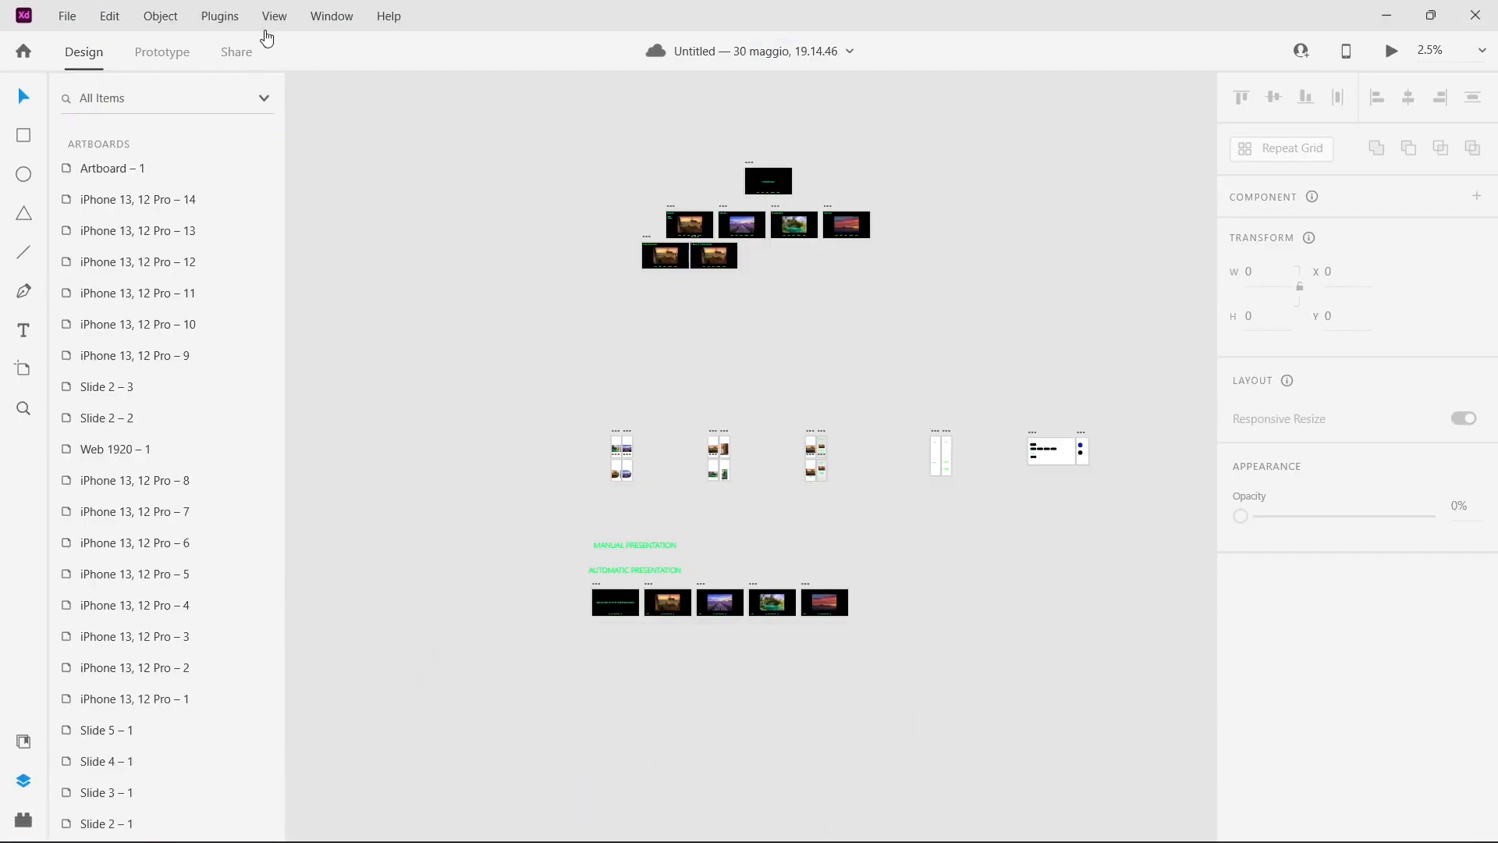
pyautogui.click(76, 18)
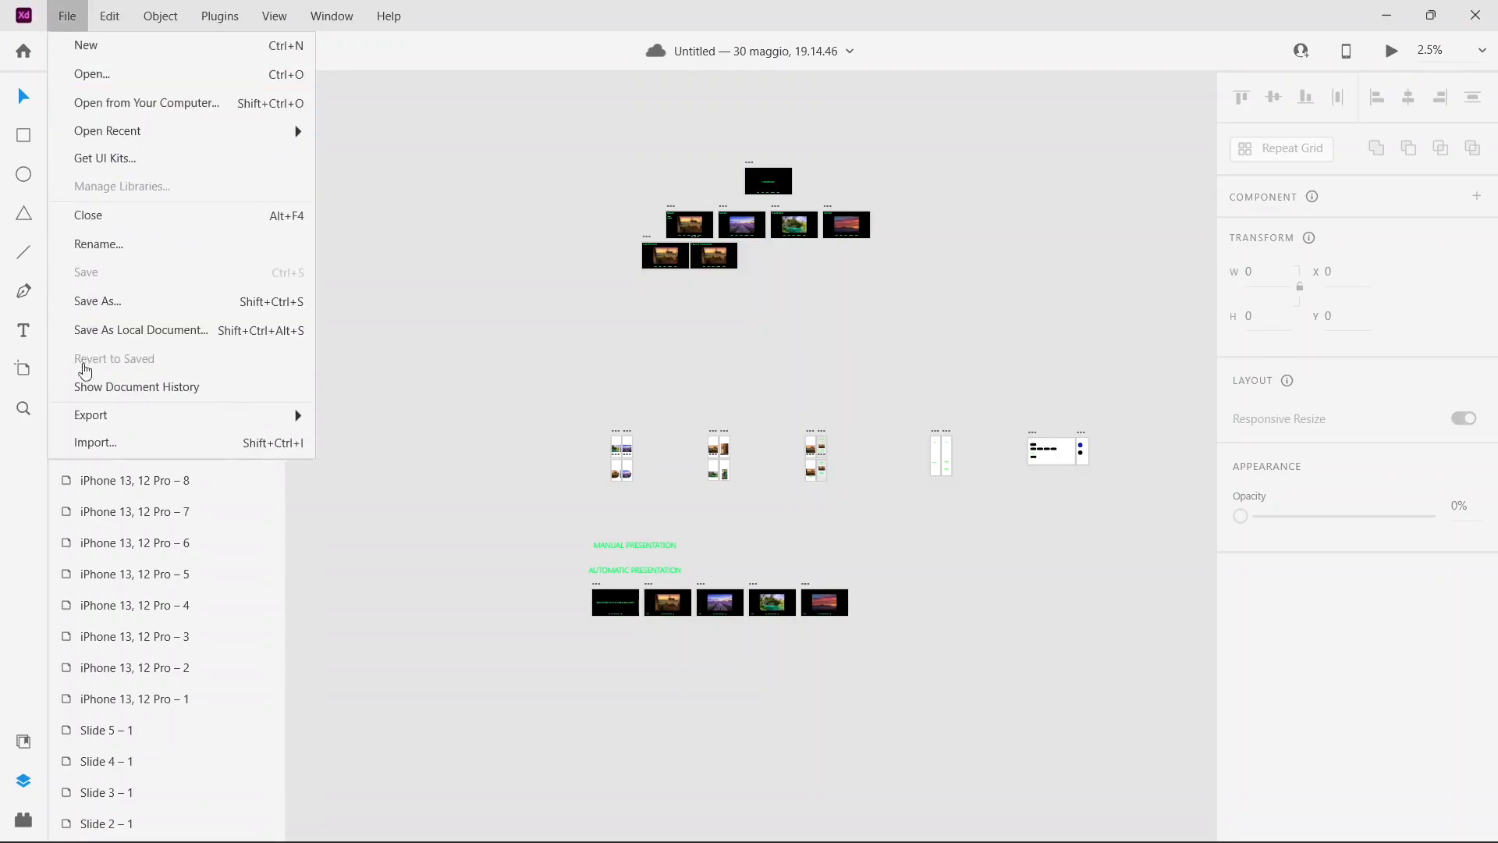
pyautogui.click(108, 443)
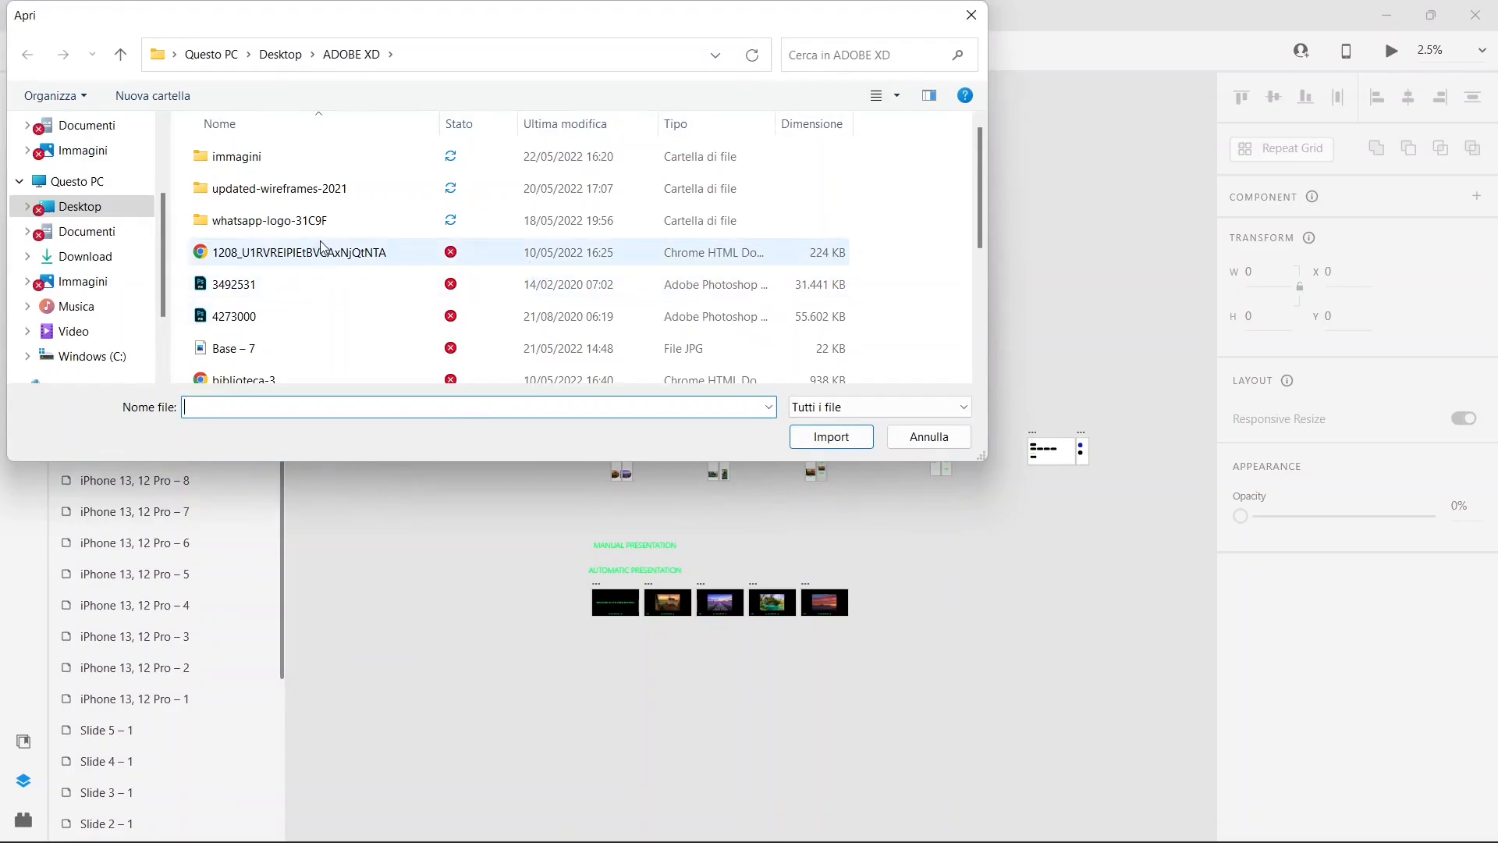
pyautogui.scroll(-3, 323, 251)
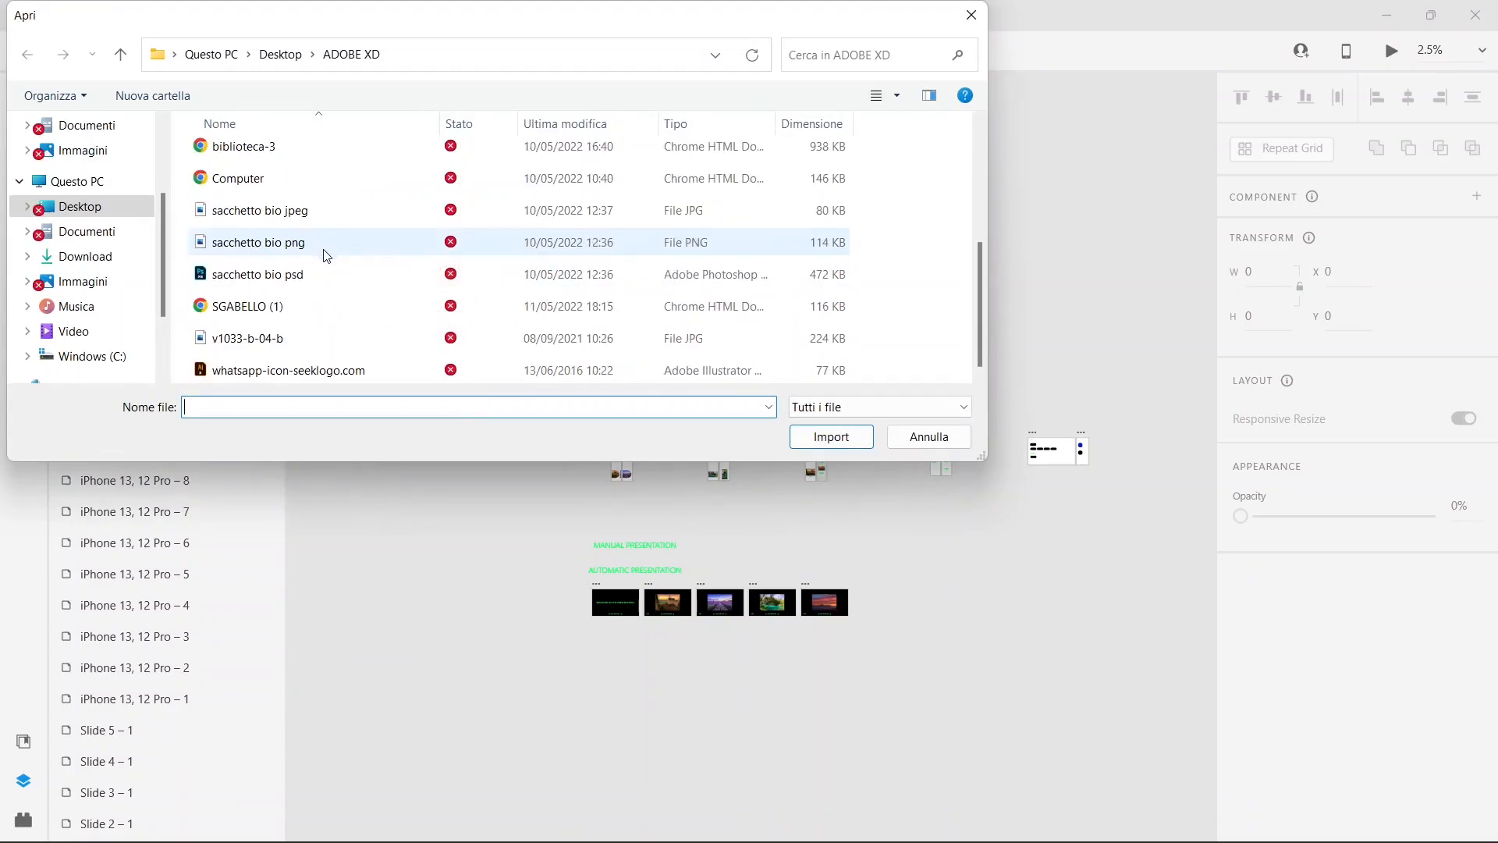
pyautogui.moveTo(971, 315); pyautogui.dragTo(981, 224)
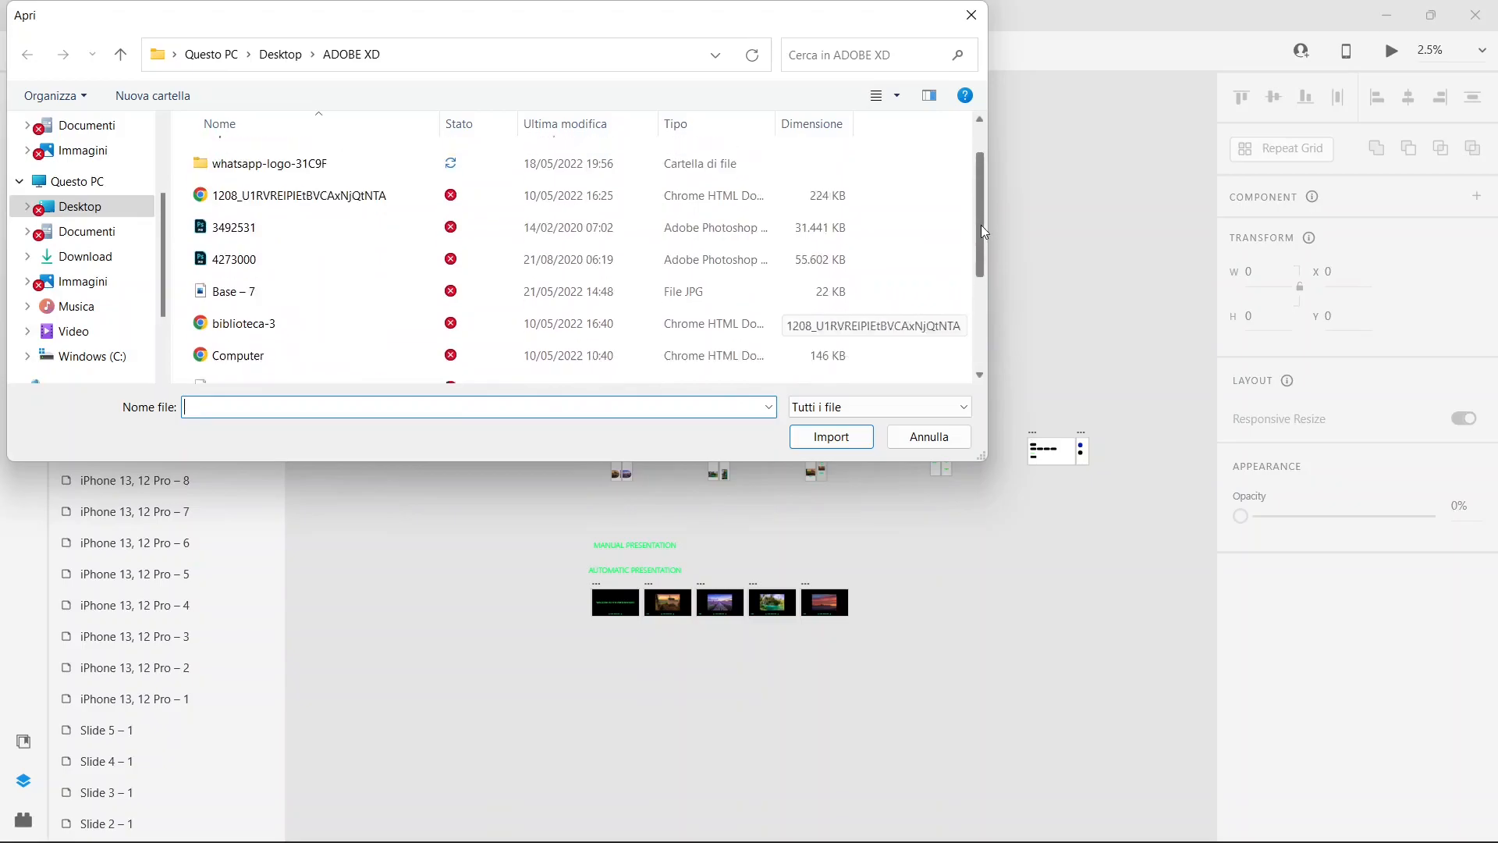
pyautogui.click(401, 244)
pyautogui.click(815, 445)
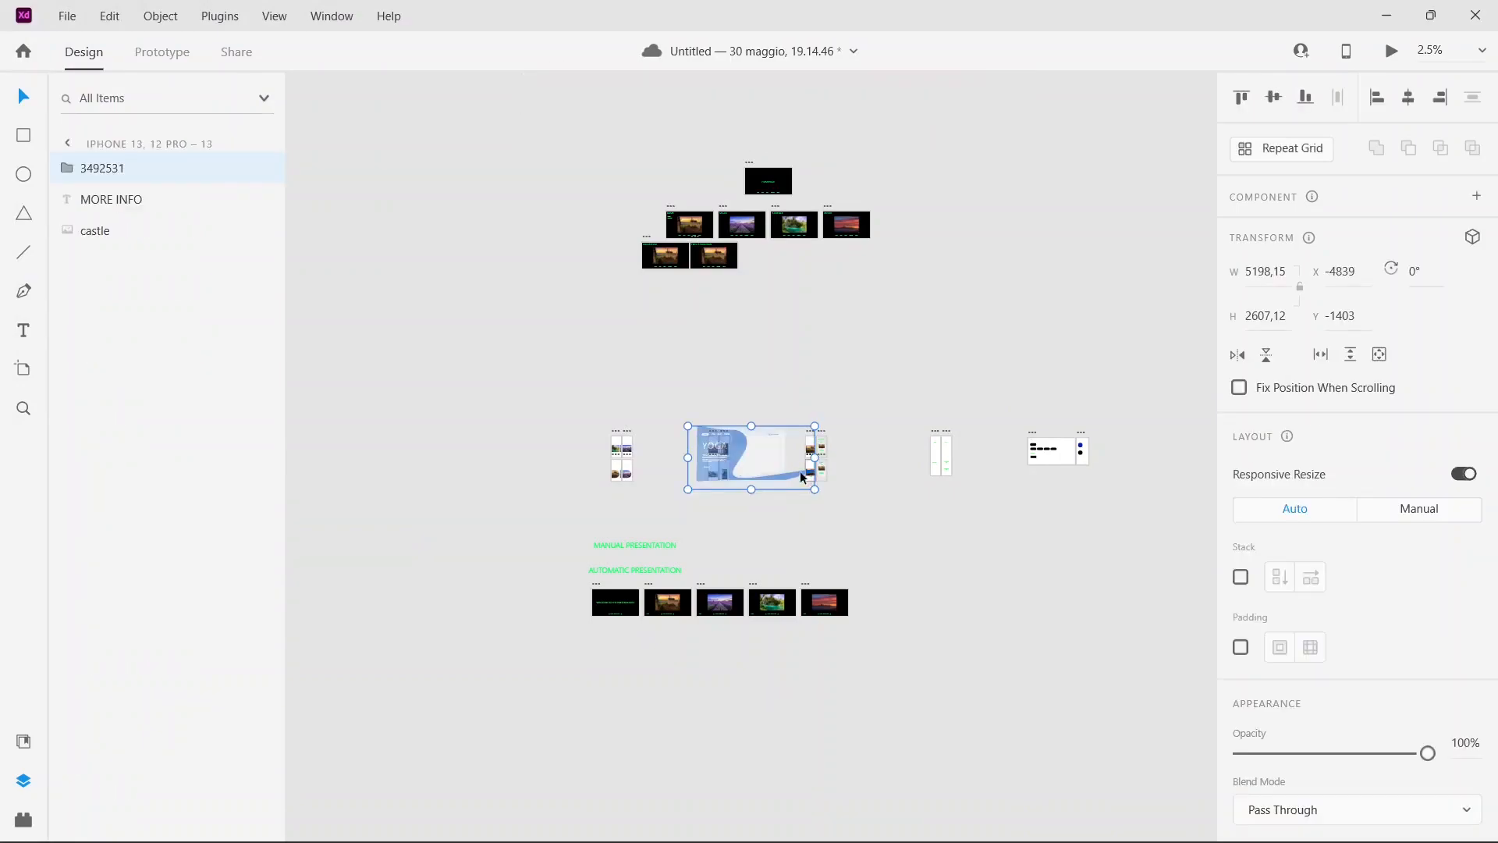
# Step: Move the imported yoga template off the iPhone artboards onto the empty pasteboard beneath the dark slide artboards
pyautogui.scroll(2, 803, 477)
pyautogui.moveTo(755, 552); pyautogui.dragTo(761, 445)
pyautogui.scroll(5, 761, 445)
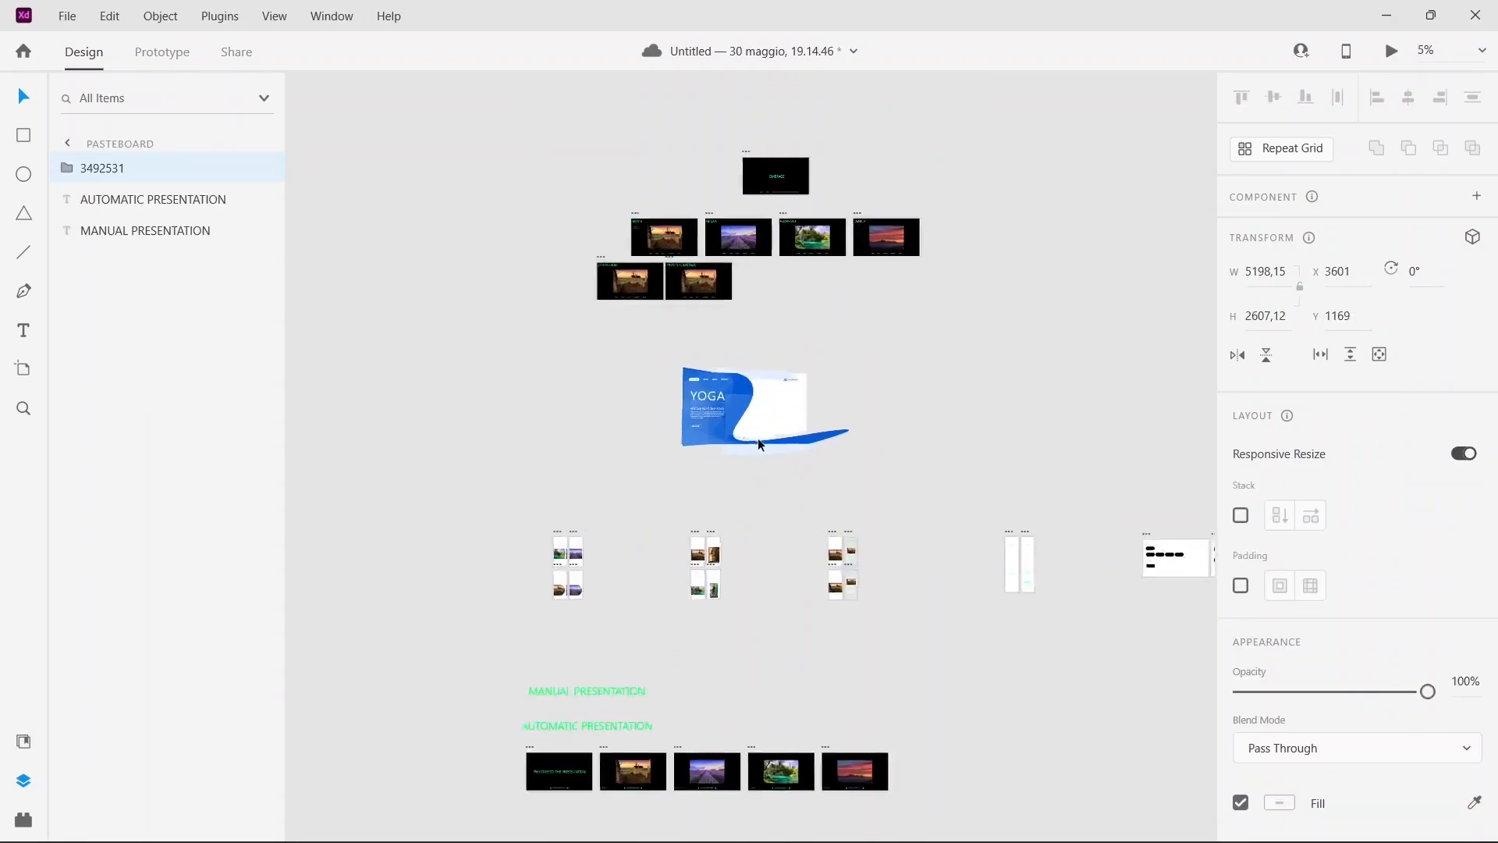
pyautogui.scroll(3, 761, 444)
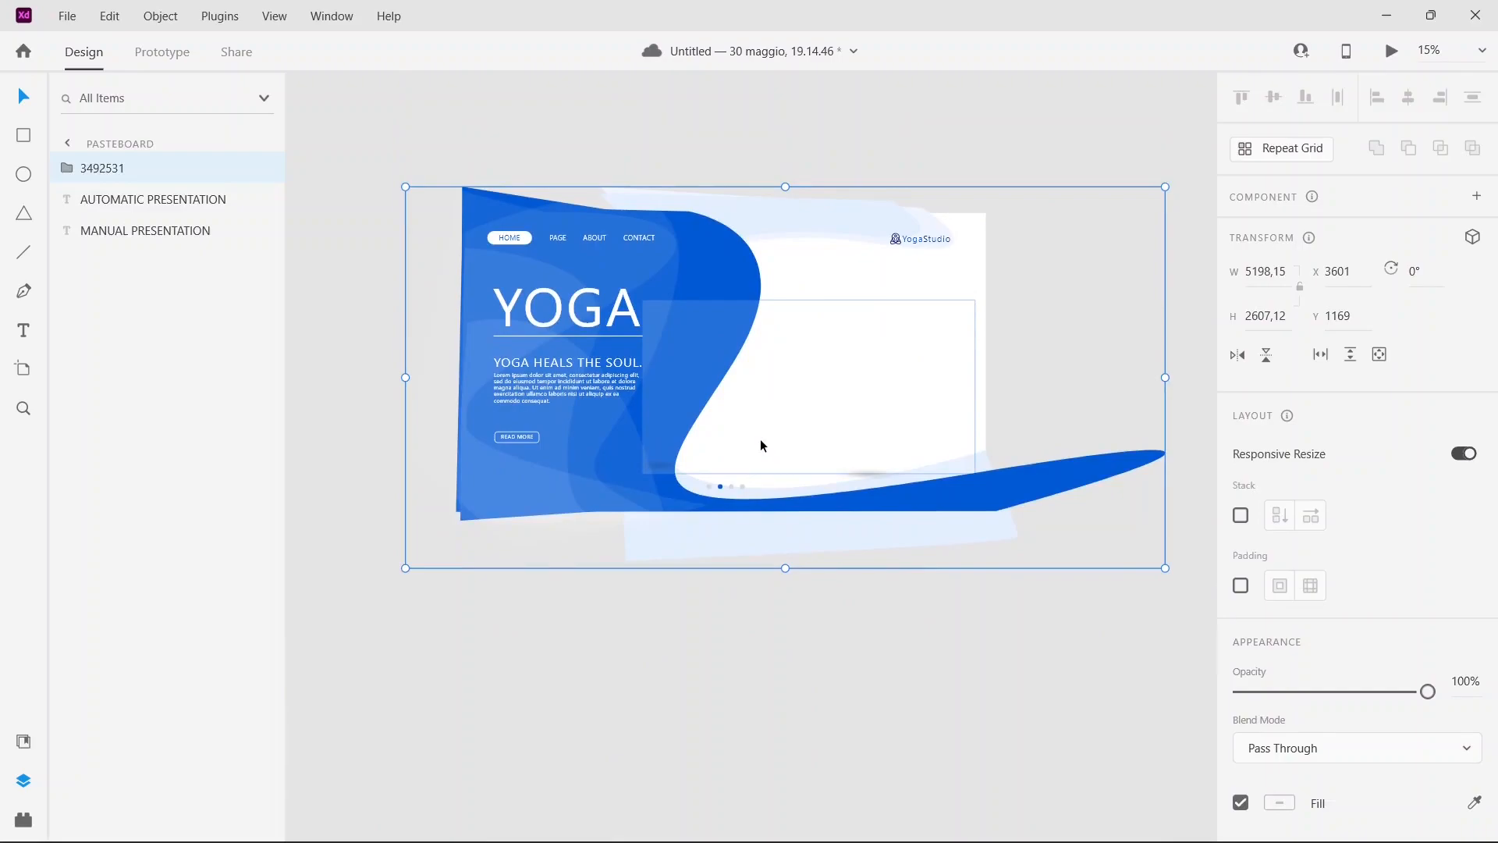
# Step: Expand the 3492531 group, hide its Logo folder, and switch the Text and Design folders off and back on
pyautogui.click(67, 169)
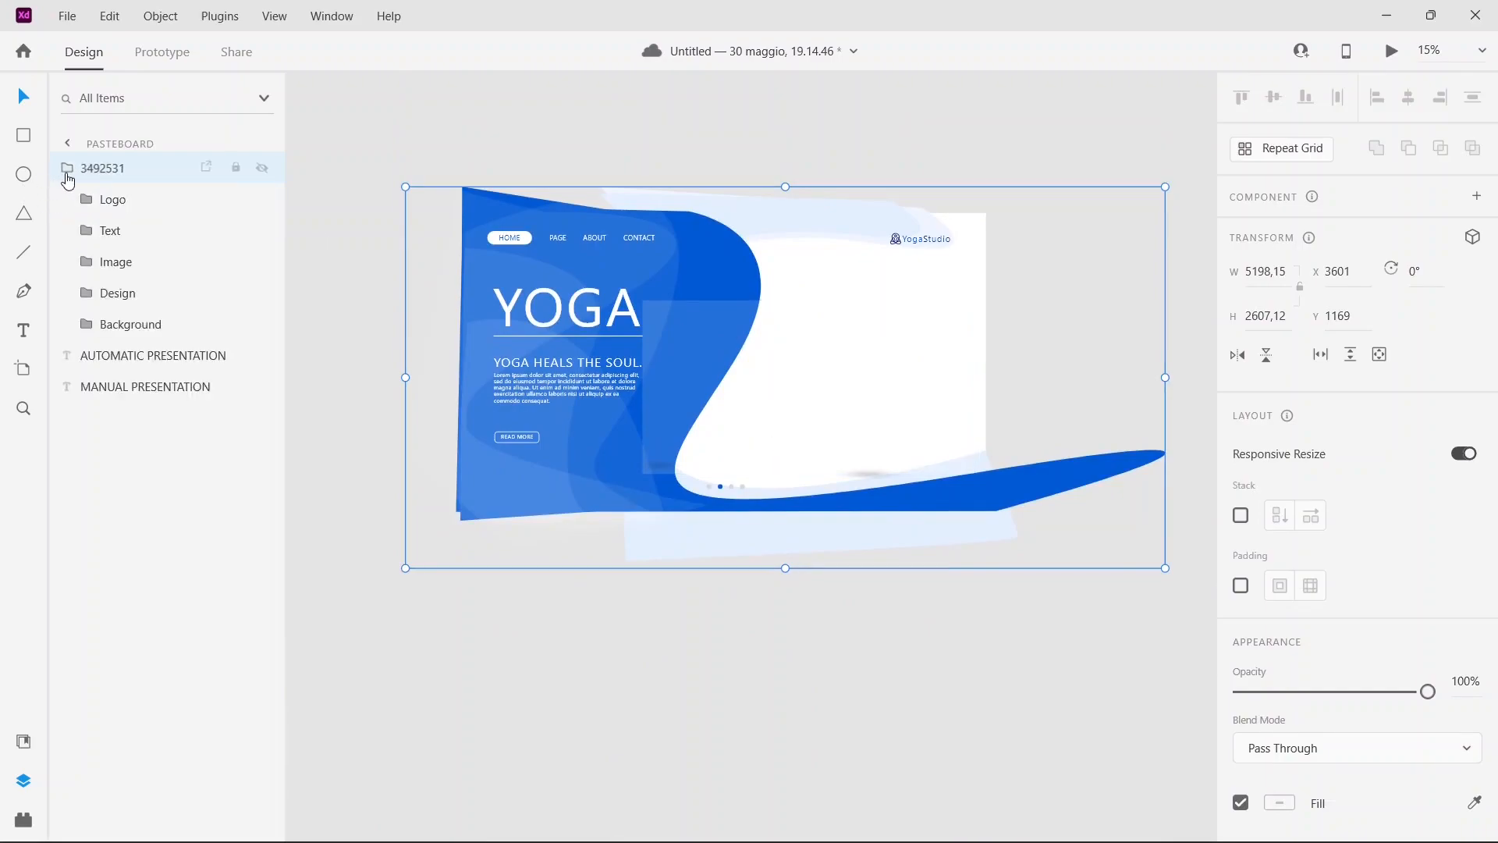
pyautogui.click(272, 201)
pyautogui.click(263, 200)
pyautogui.click(262, 234)
pyautogui.click(263, 233)
pyautogui.click(262, 291)
pyautogui.click(263, 292)
pyautogui.click(773, 646)
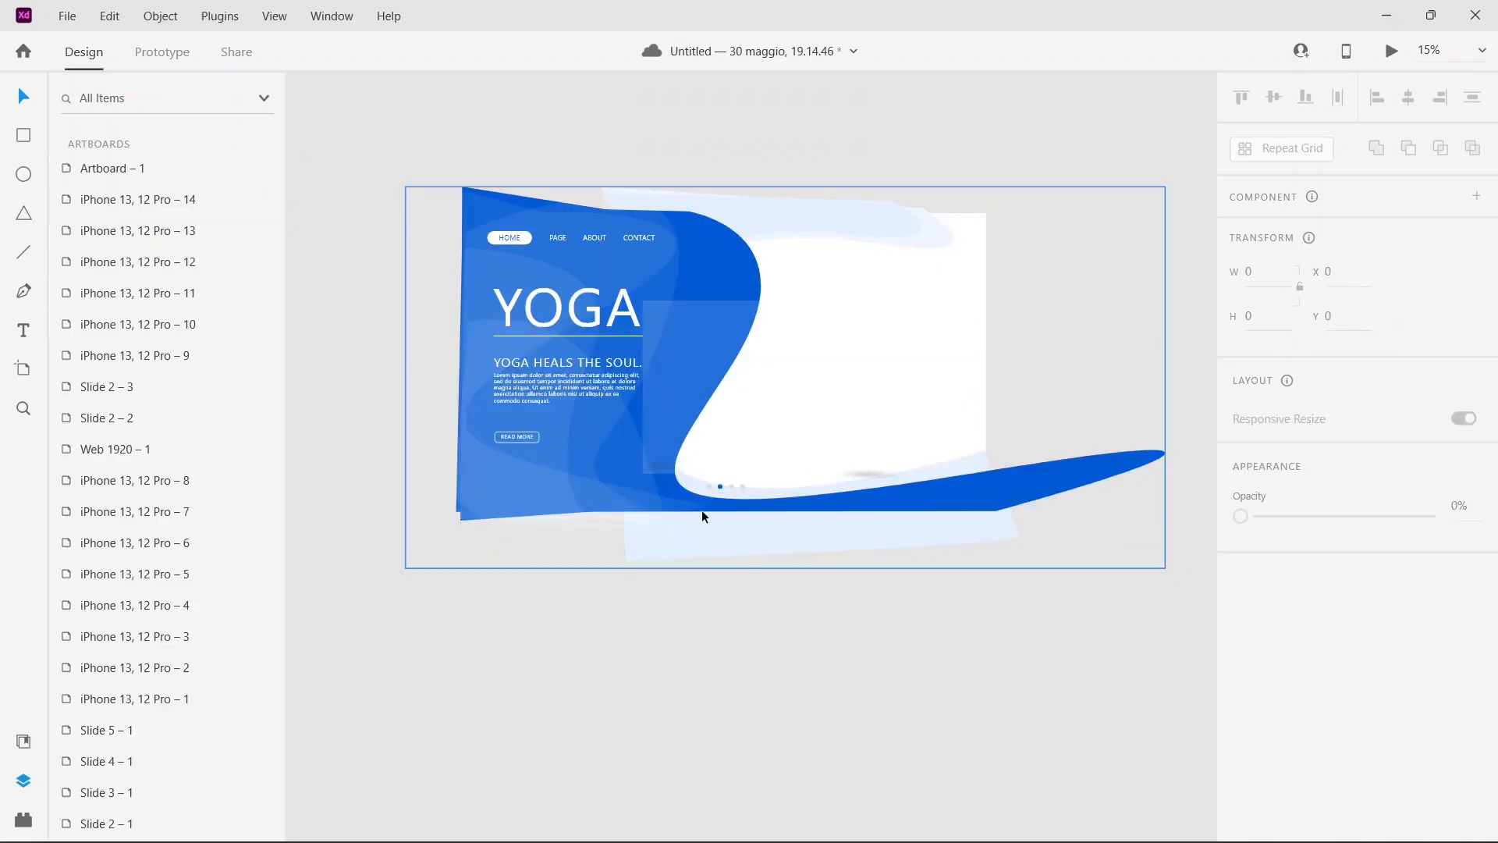
# Step: Move one semi-transparent ellipse from the template's Shape 3 folder onto the HOMEPAGE artboard and scale it down to fit
pyautogui.click(582, 462)
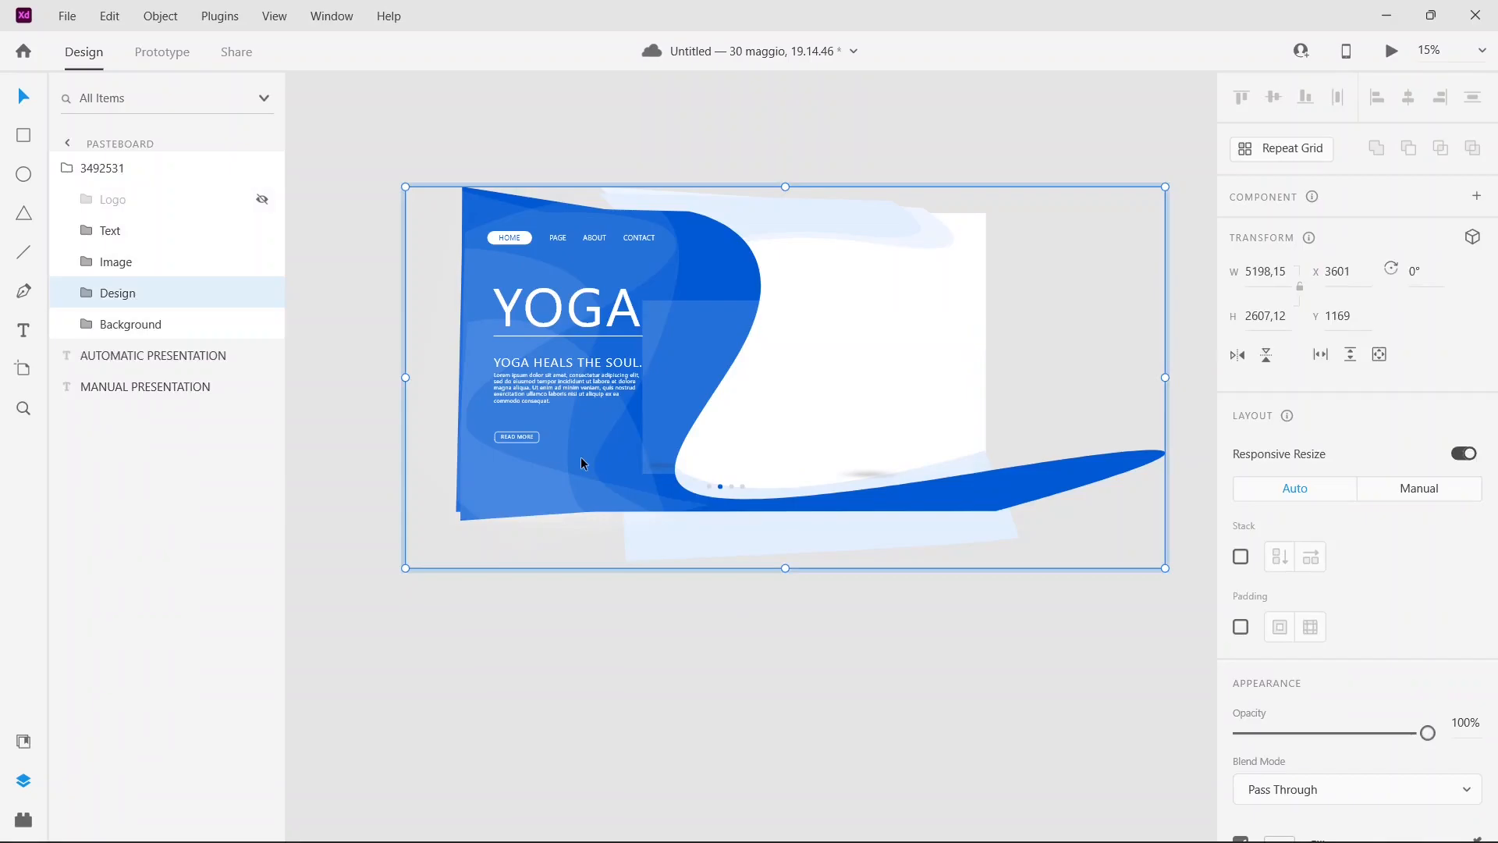
pyautogui.doubleClick(581, 463)
pyautogui.doubleClick(578, 462)
pyautogui.moveTo(583, 468); pyautogui.dragTo(634, 231)
pyautogui.scroll(5, 641, 311)
pyautogui.moveTo(634, 532); pyautogui.dragTo(775, 71)
pyautogui.scroll(5, 686, 547)
pyautogui.moveTo(762, 600); pyautogui.dragTo(809, 284)
pyautogui.scroll(2, 953, 272)
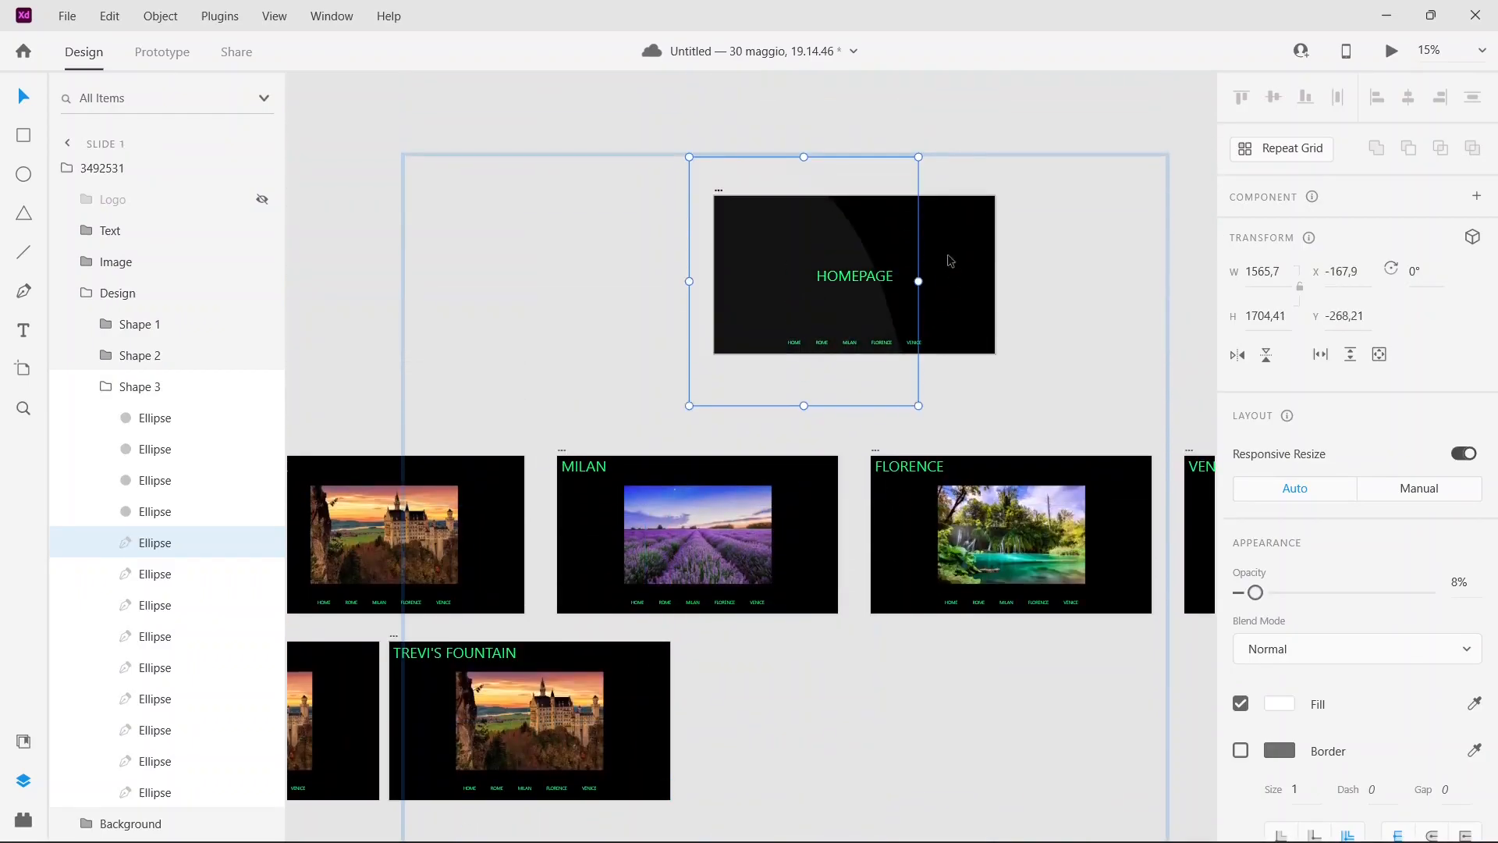
pyautogui.moveTo(689, 408); pyautogui.dragTo(737, 361)
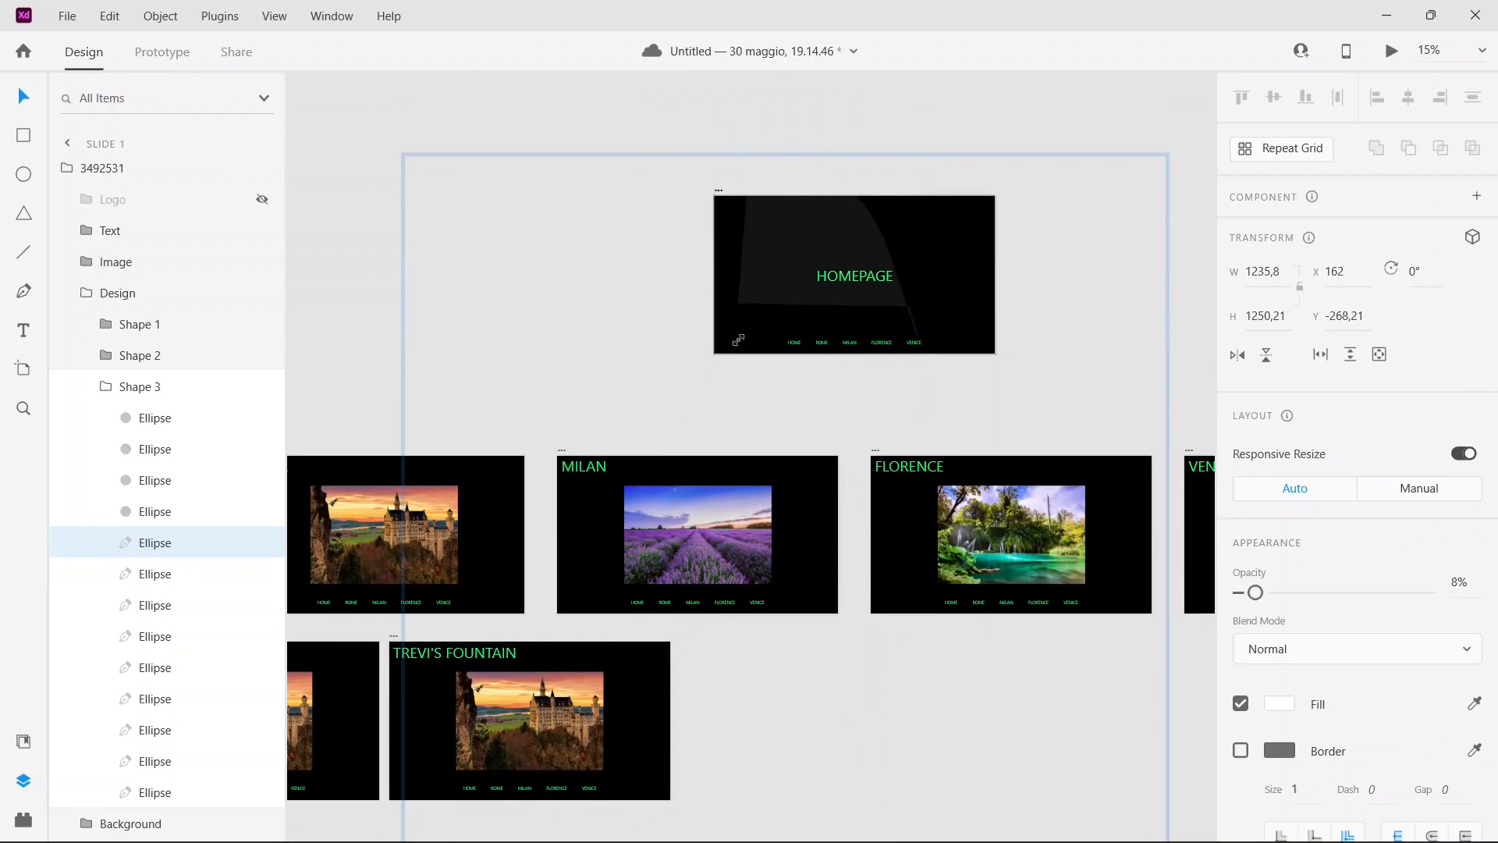
pyautogui.moveTo(797, 242); pyautogui.dragTo(773, 258)
# Step: Reshape the ellipse's path by moving its upper anchor point to about 253, 187 and its right-hand curve point to about 653, 710
pyautogui.doubleClick(773, 258)
pyautogui.moveTo(727, 203); pyautogui.dragTo(752, 225)
pyautogui.press('Escape')
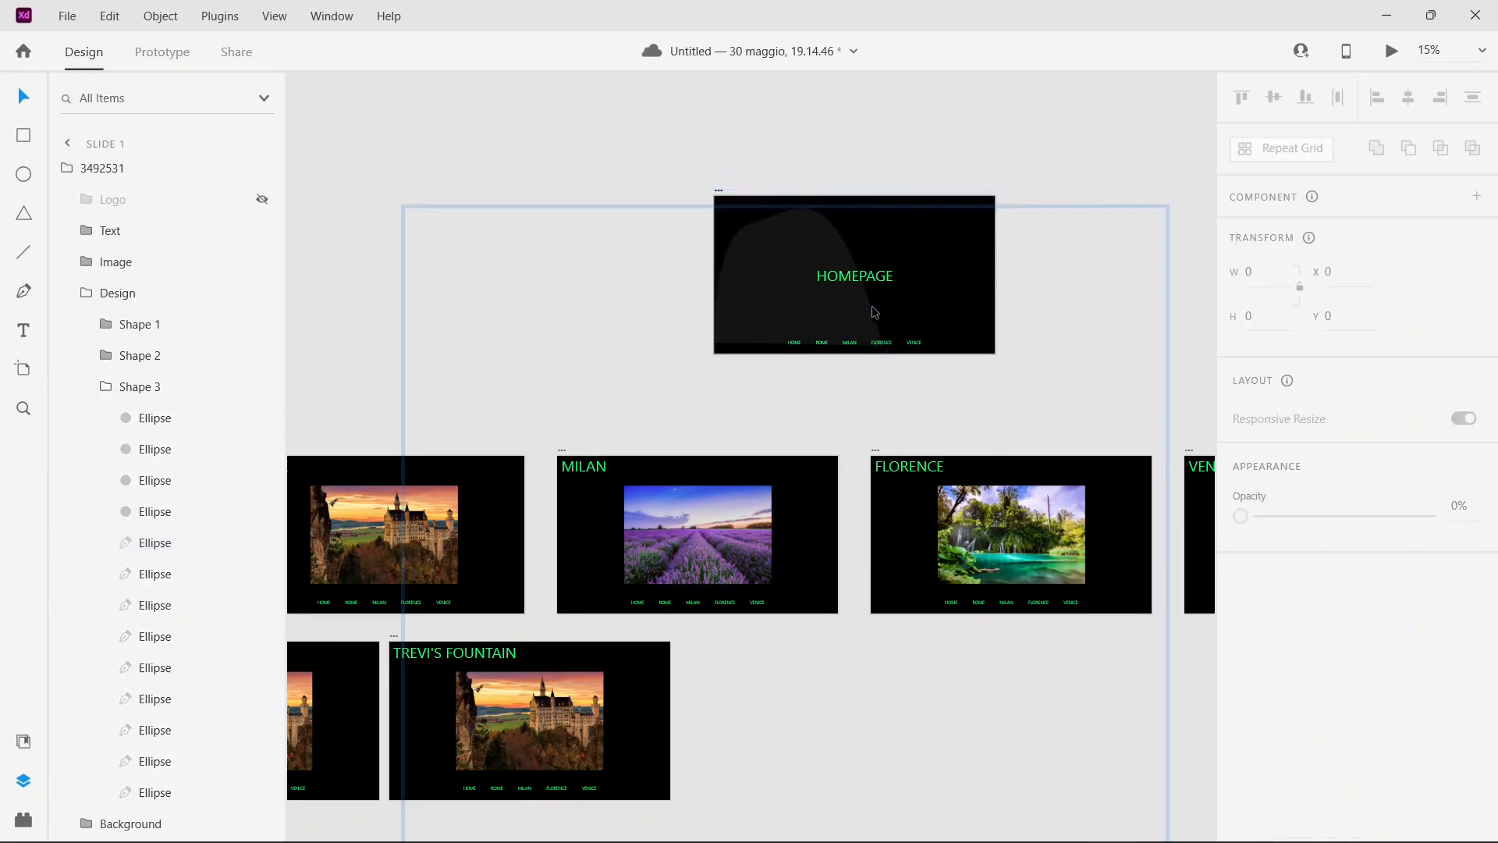
pyautogui.doubleClick(861, 309)
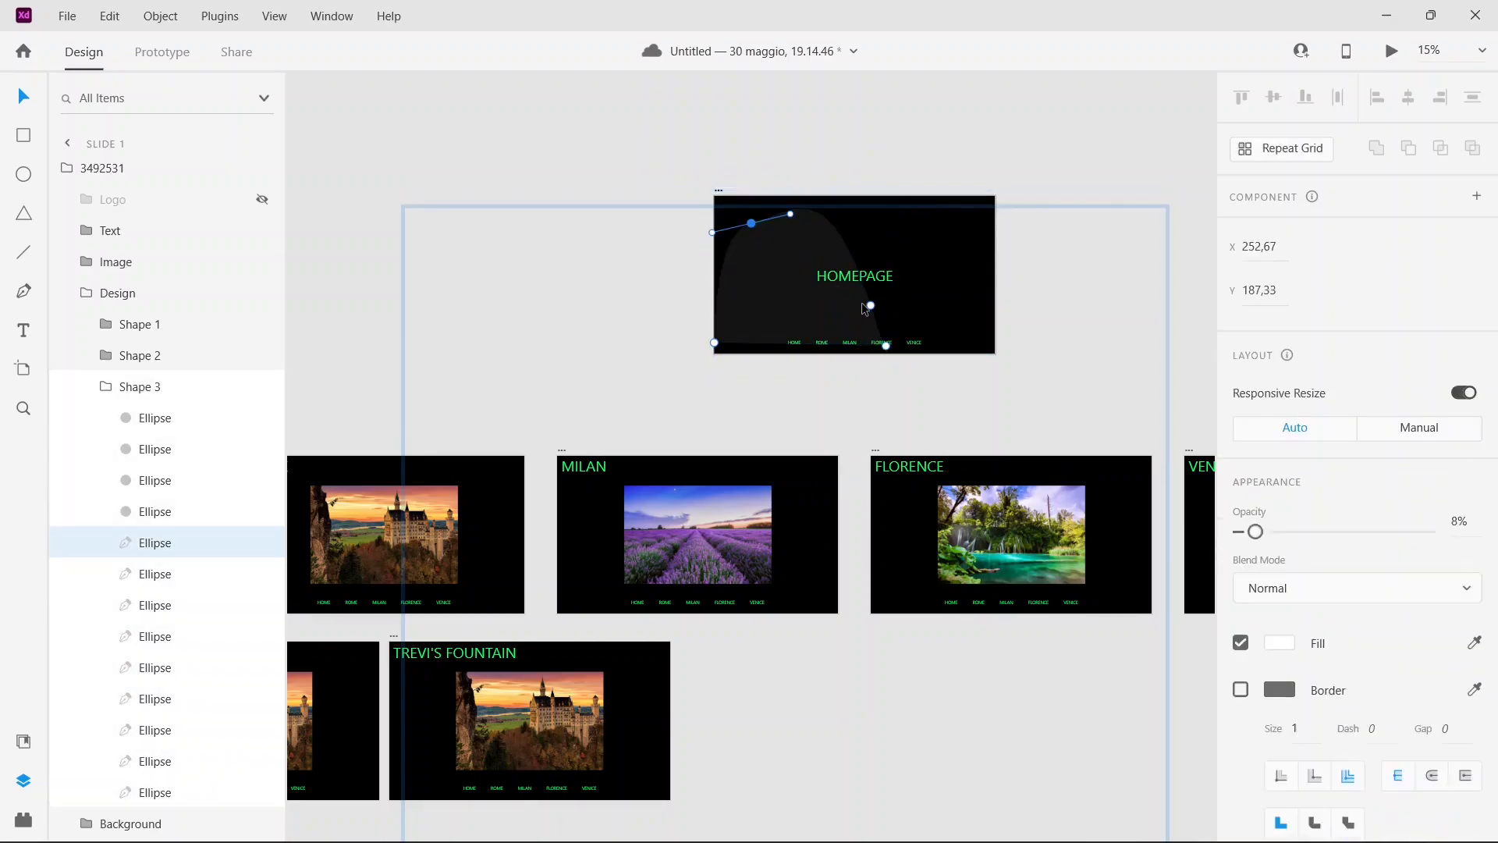
pyautogui.click(871, 307)
pyautogui.moveTo(871, 305); pyautogui.dragTo(813, 305)
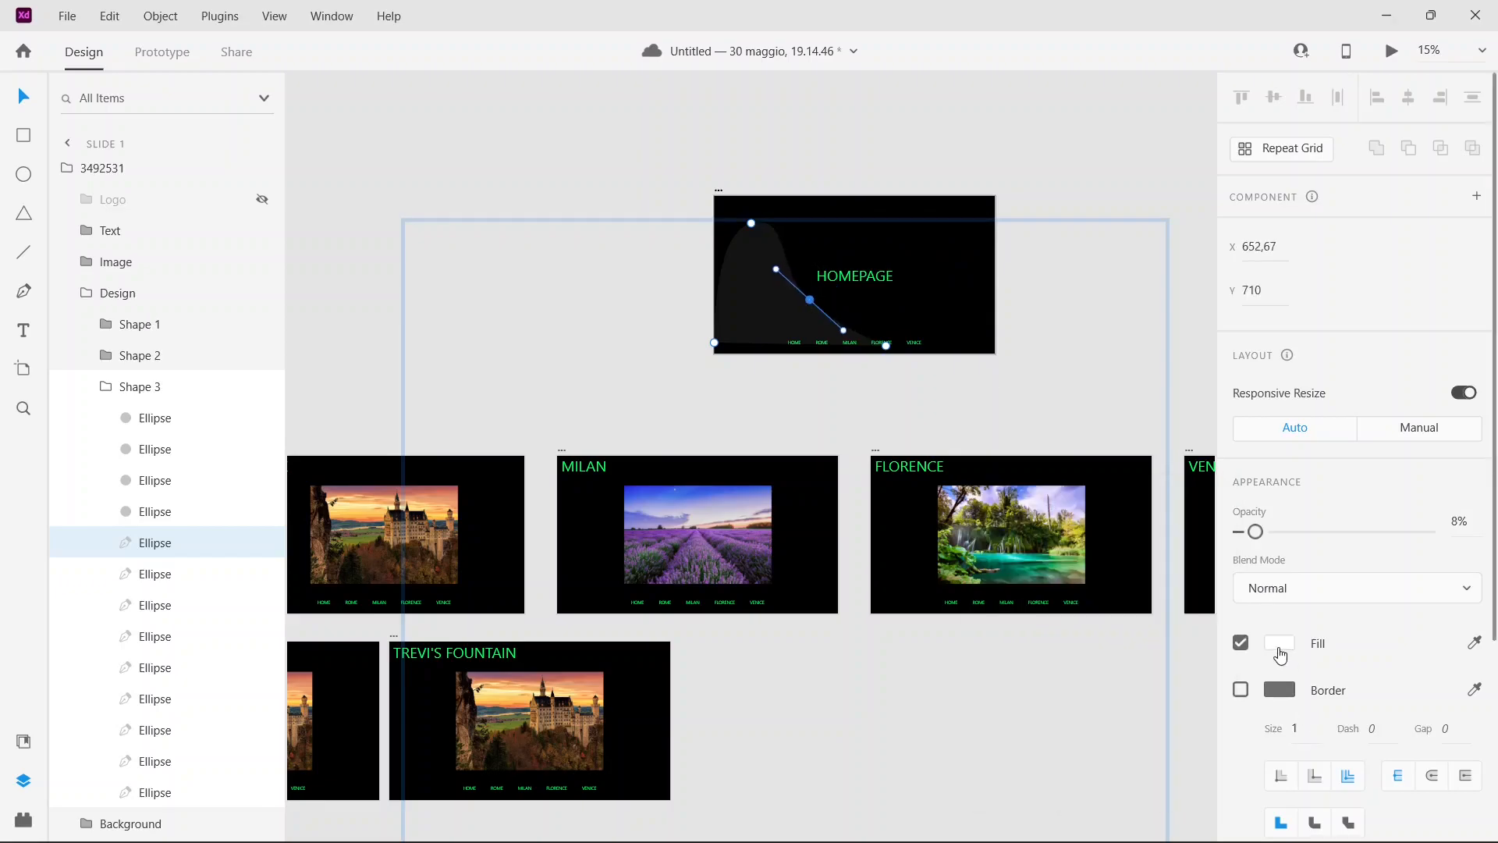
# Step: Give the reshaped ellipse a bright green solid fill and raise its opacity to 51%
pyautogui.click(1279, 643)
pyautogui.click(1202, 630)
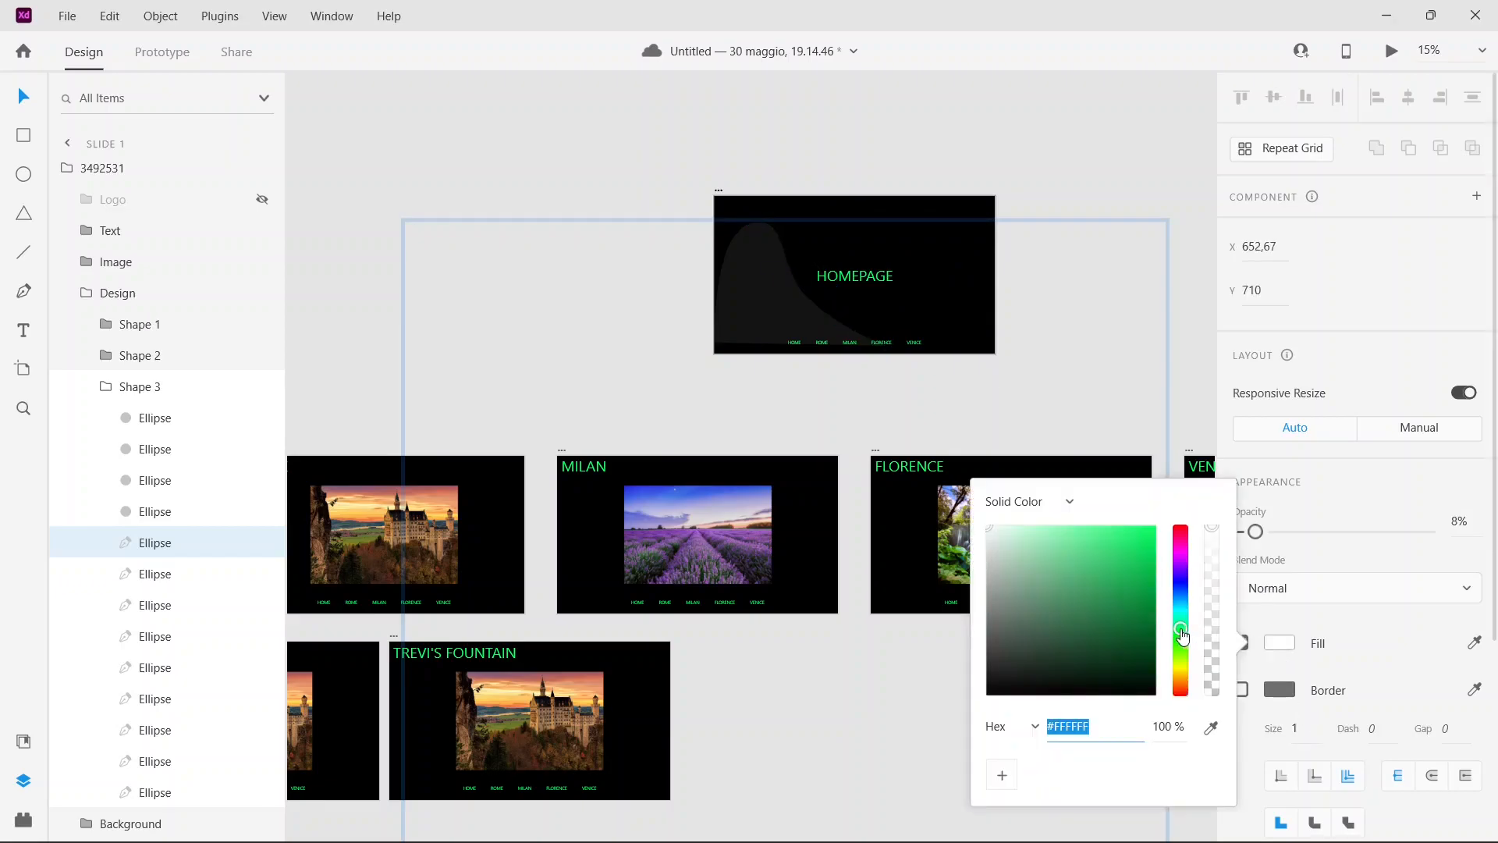
pyautogui.moveTo(1268, 534); pyautogui.dragTo(1338, 534)
pyautogui.click(1281, 644)
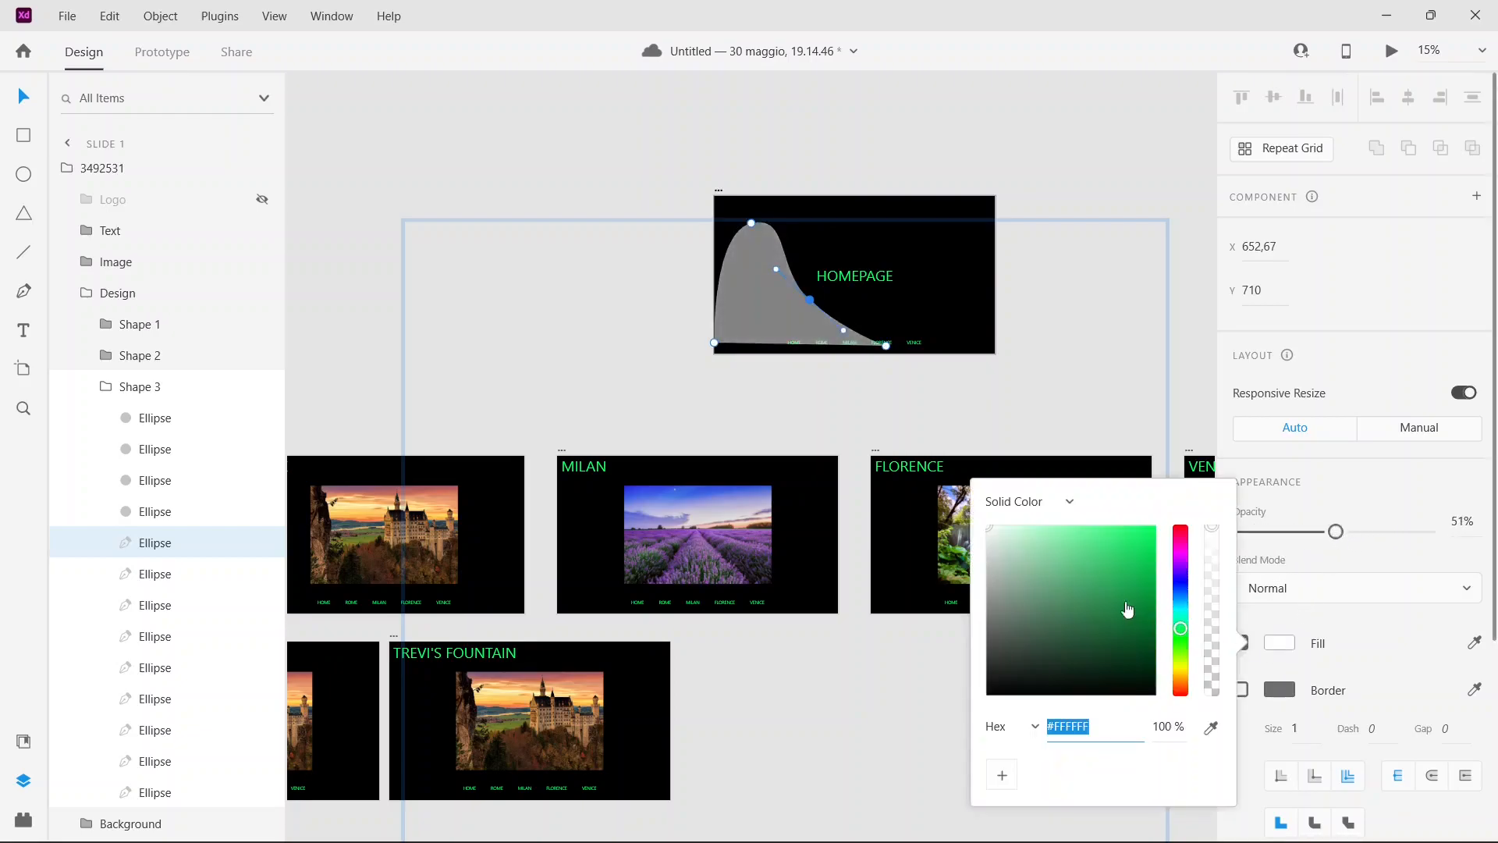
pyautogui.moveTo(1137, 618); pyautogui.dragTo(1200, 515)
pyautogui.click(1385, 652)
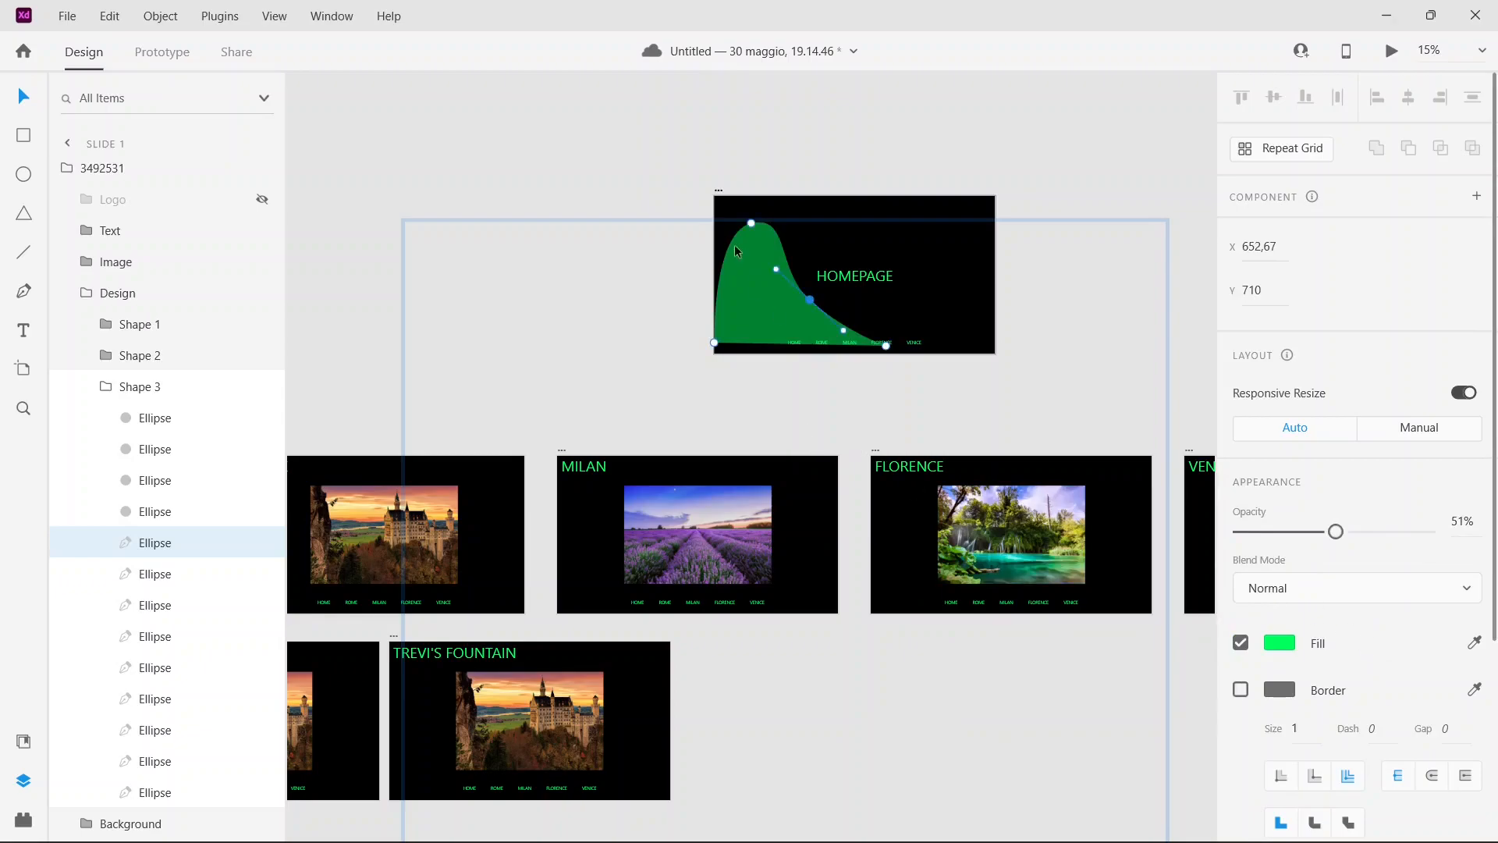
# Step: Rotate the green shape to 174° and place it over the HOMEPAGE artboard's upper-right corner
pyautogui.click(896, 181)
pyautogui.click(762, 270)
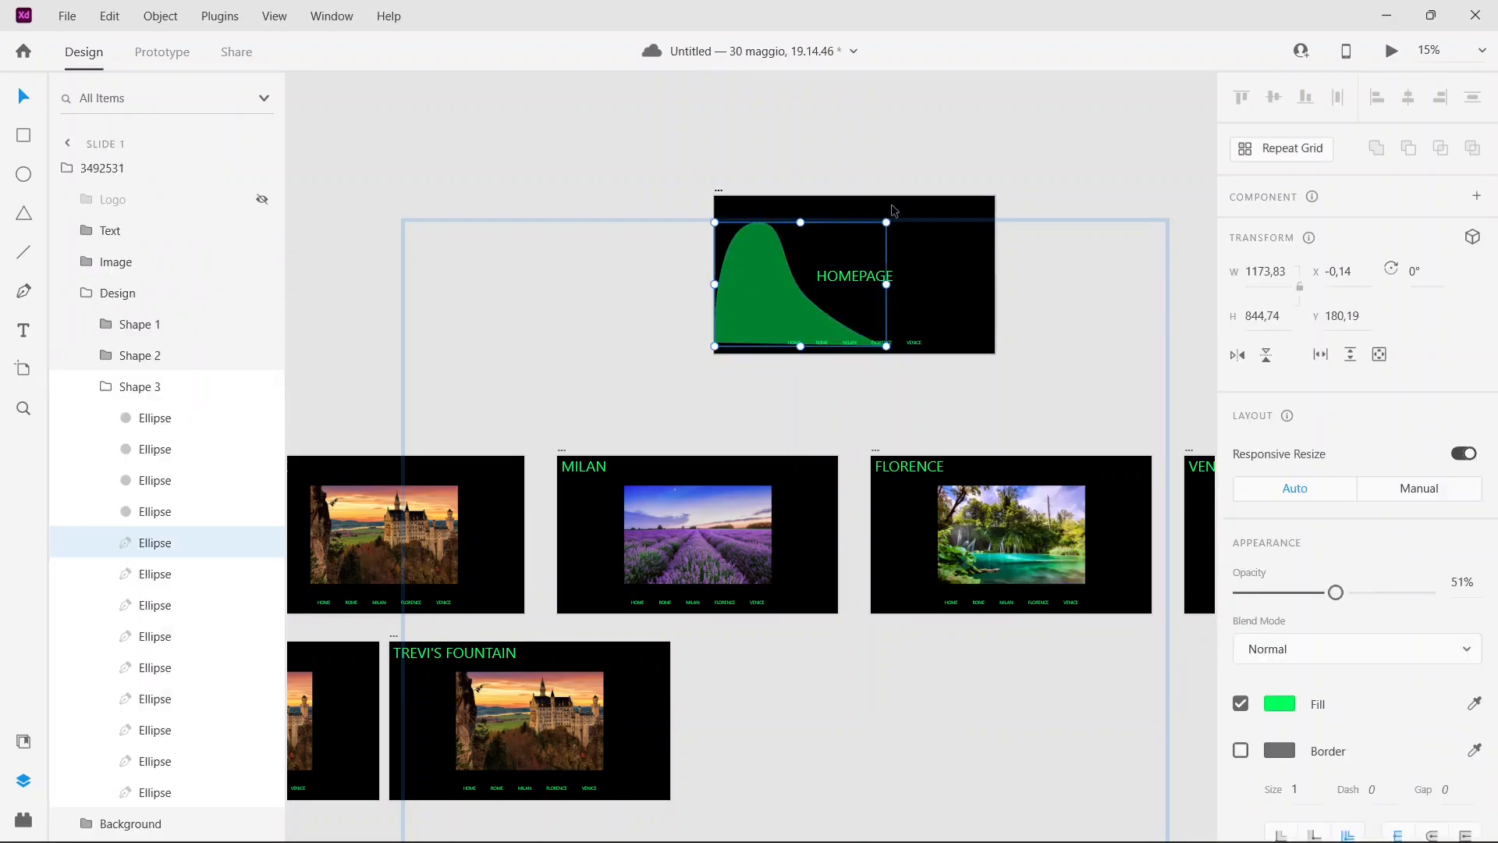
pyautogui.moveTo(889, 219); pyautogui.dragTo(706, 366)
pyautogui.moveTo(813, 282); pyautogui.dragTo(930, 225)
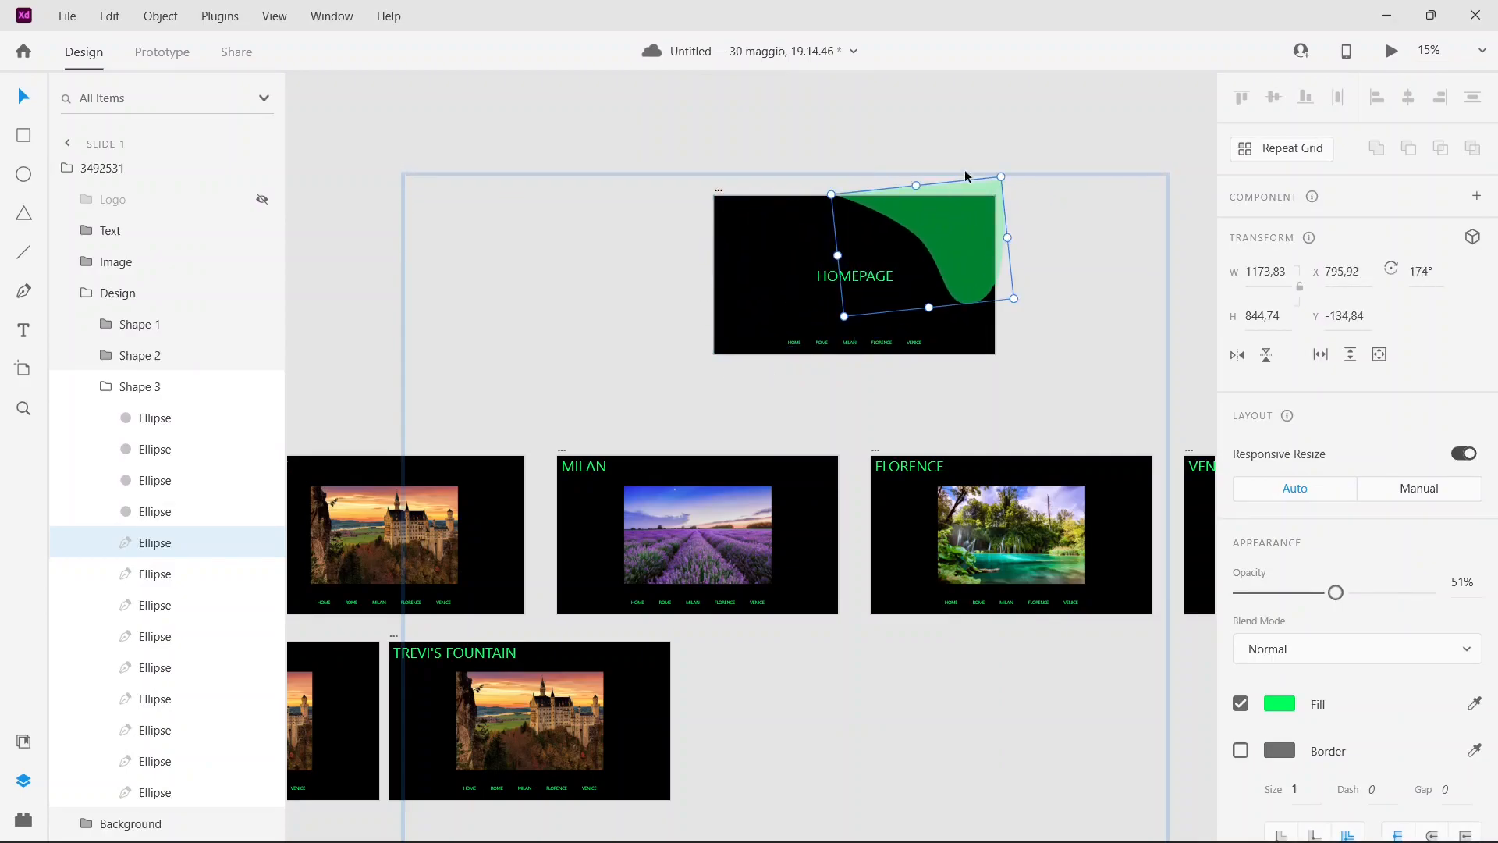
pyautogui.click(1006, 144)
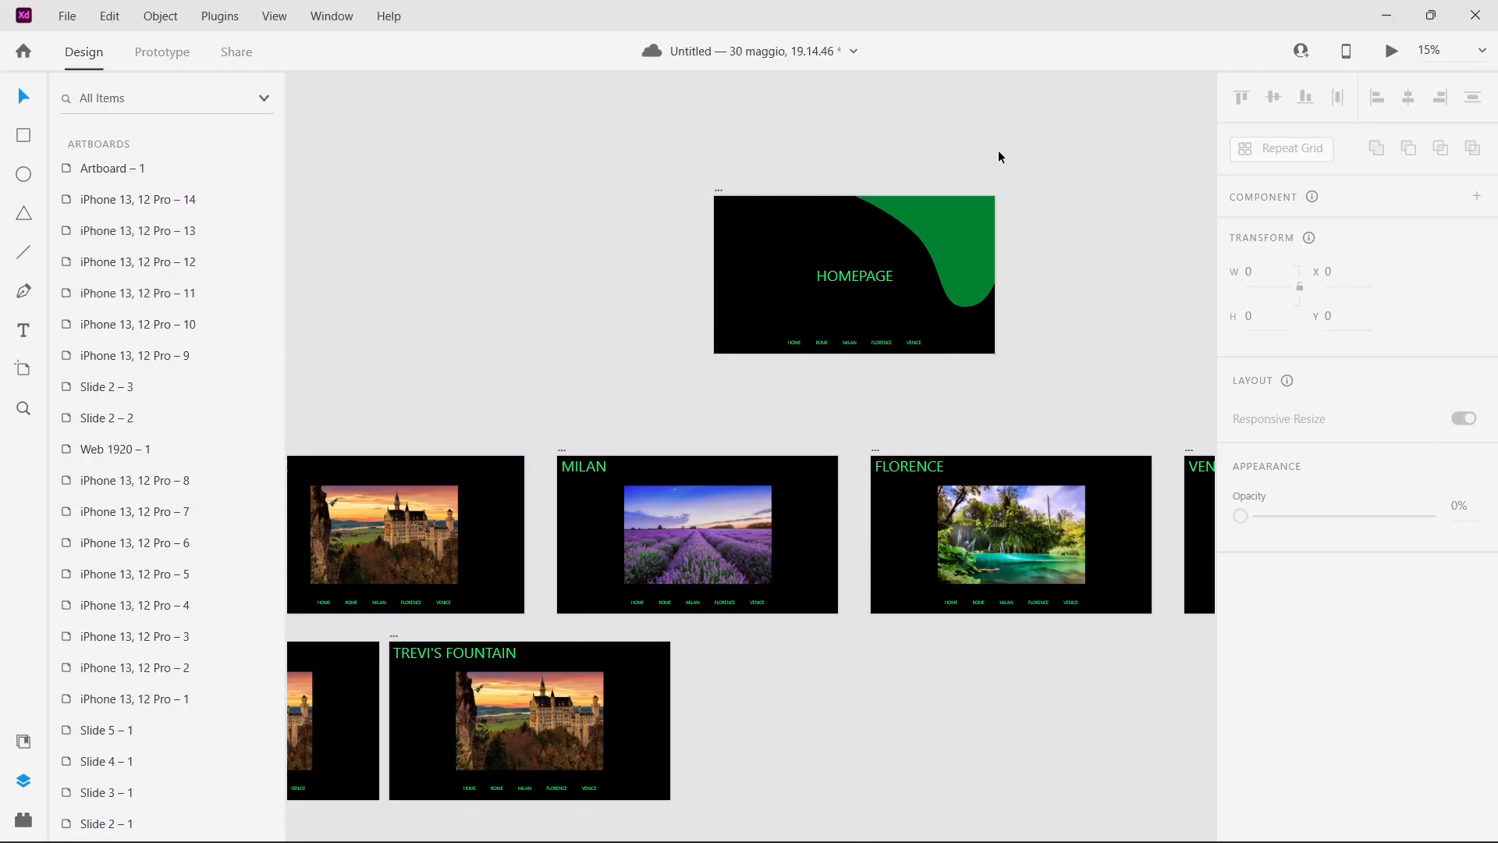
# Step: Switch to the xd-resources-auto-animate-ui document and examine its website example artboards up close
pyautogui.hotkey('ctrl', '-')
pyautogui.hotkey('ctrl', '-')
pyautogui.hotkey('ctrl', '-')
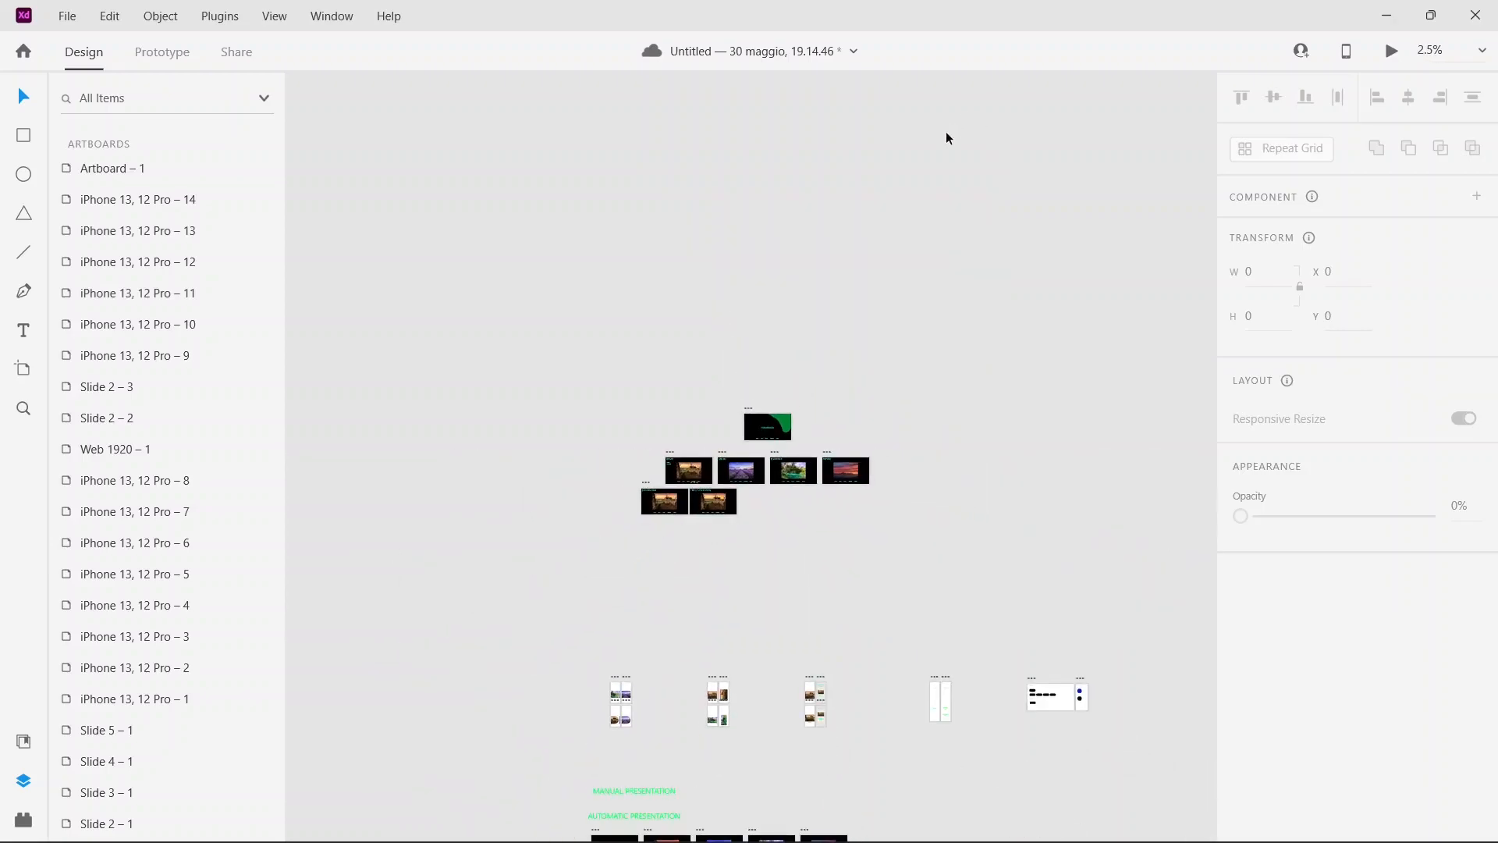
pyautogui.moveTo(708, 839)
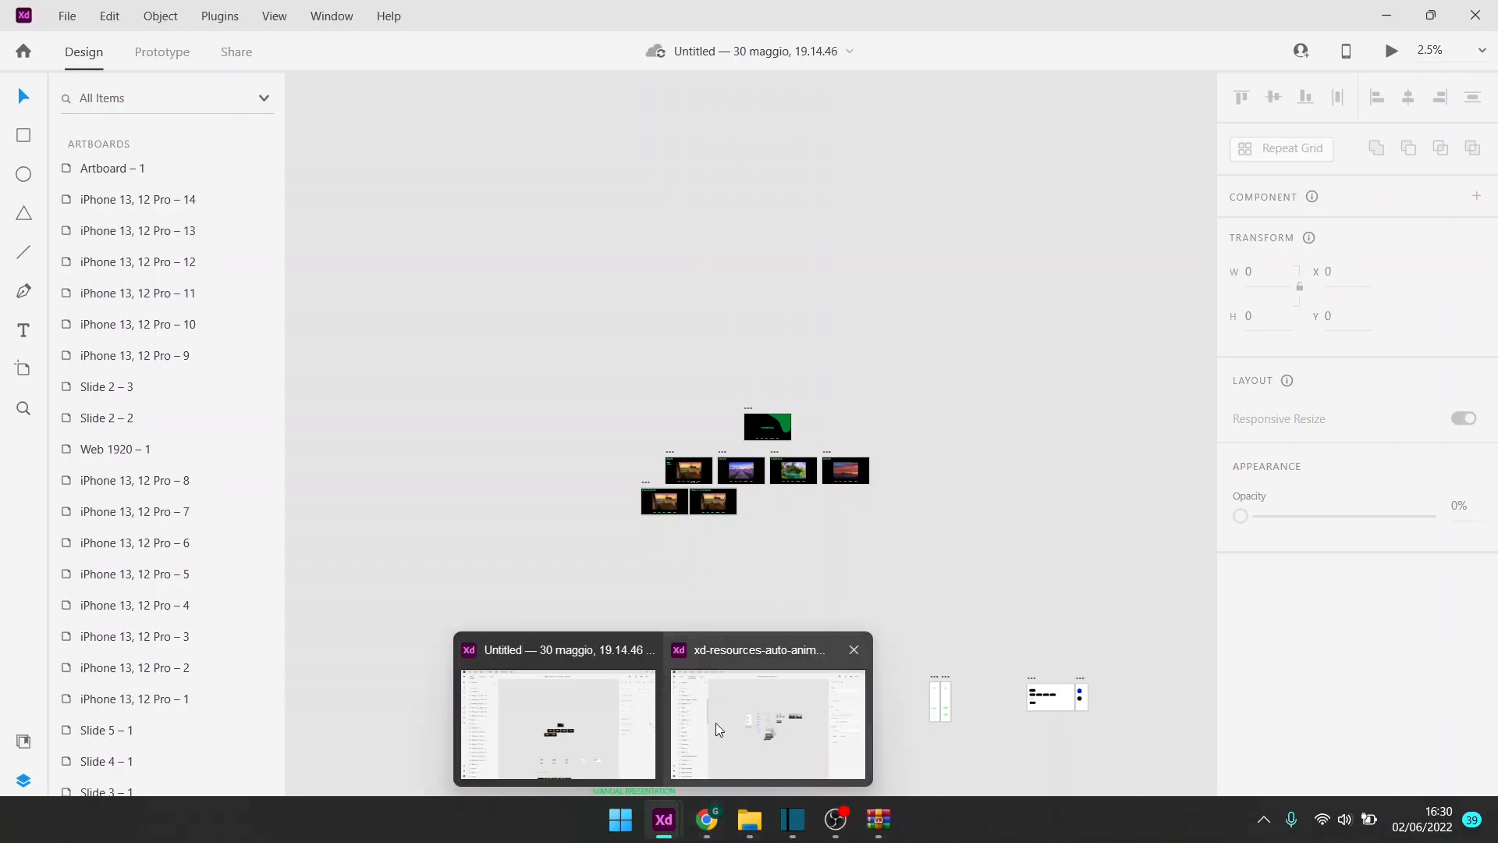
pyautogui.click(716, 725)
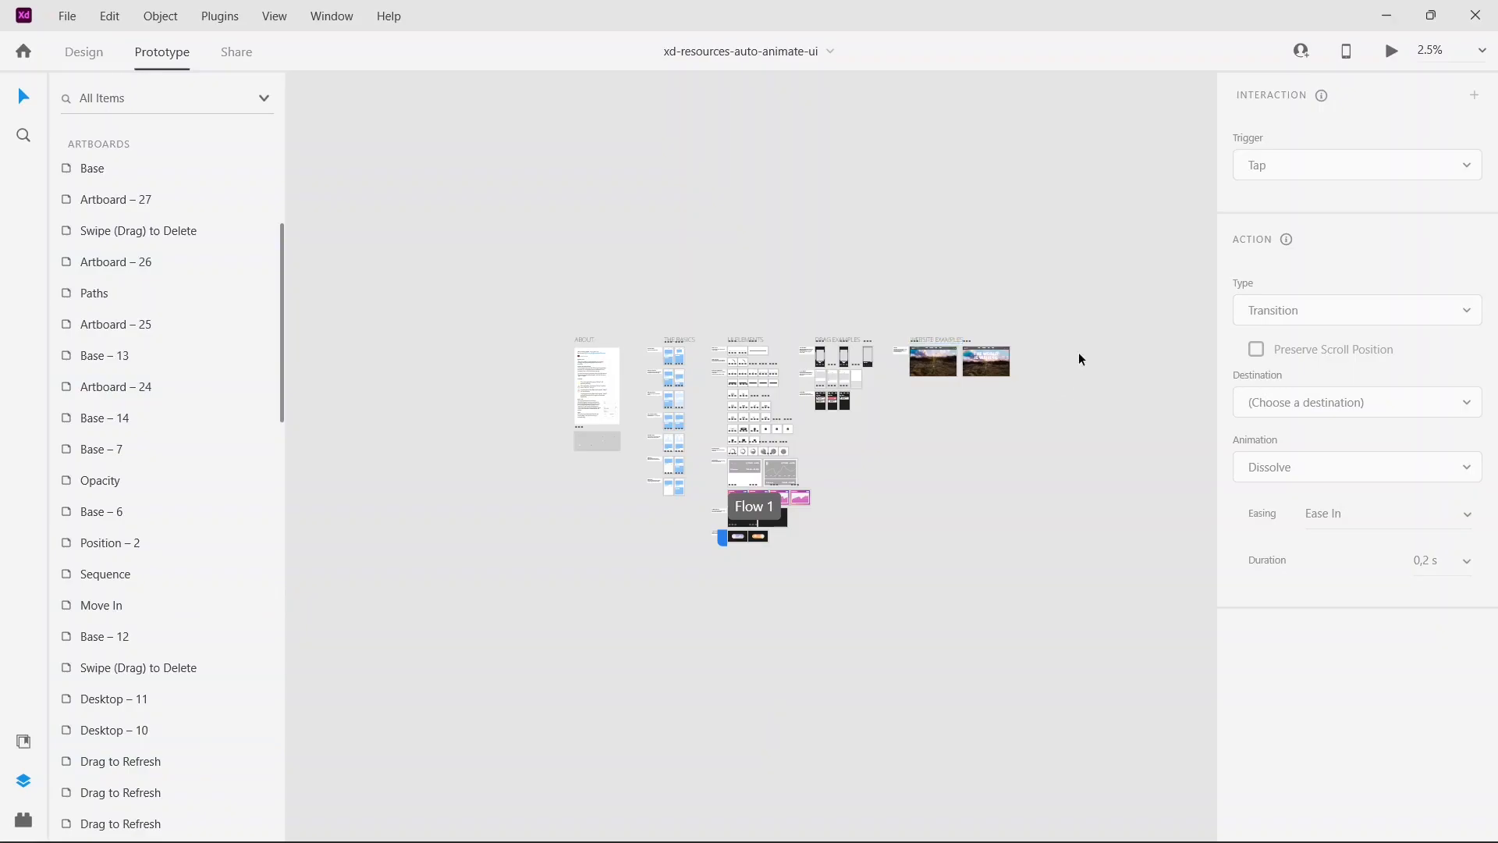
pyautogui.hotkey('ctrl', '+')
pyautogui.hotkey('ctrl', '+')
pyautogui.hotkey('ctrl', '+')
pyautogui.moveTo(1019, 288); pyautogui.dragTo(494, 461)
pyautogui.moveTo(1197, 172); pyautogui.dragTo(435, 485)
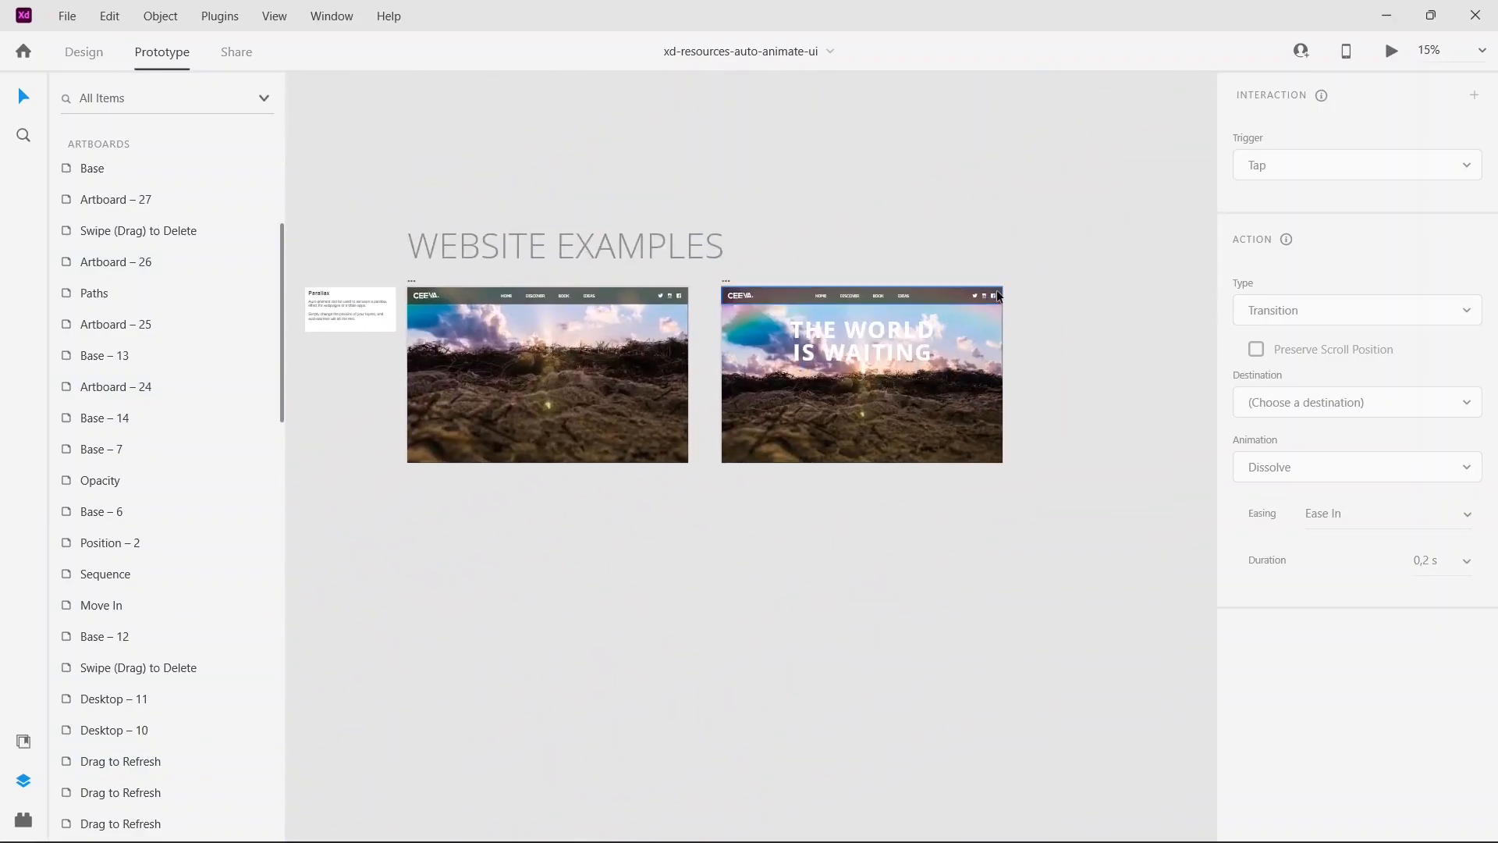
pyautogui.hotkey('ctrl', '+')
pyautogui.hotkey('ctrl', '+')
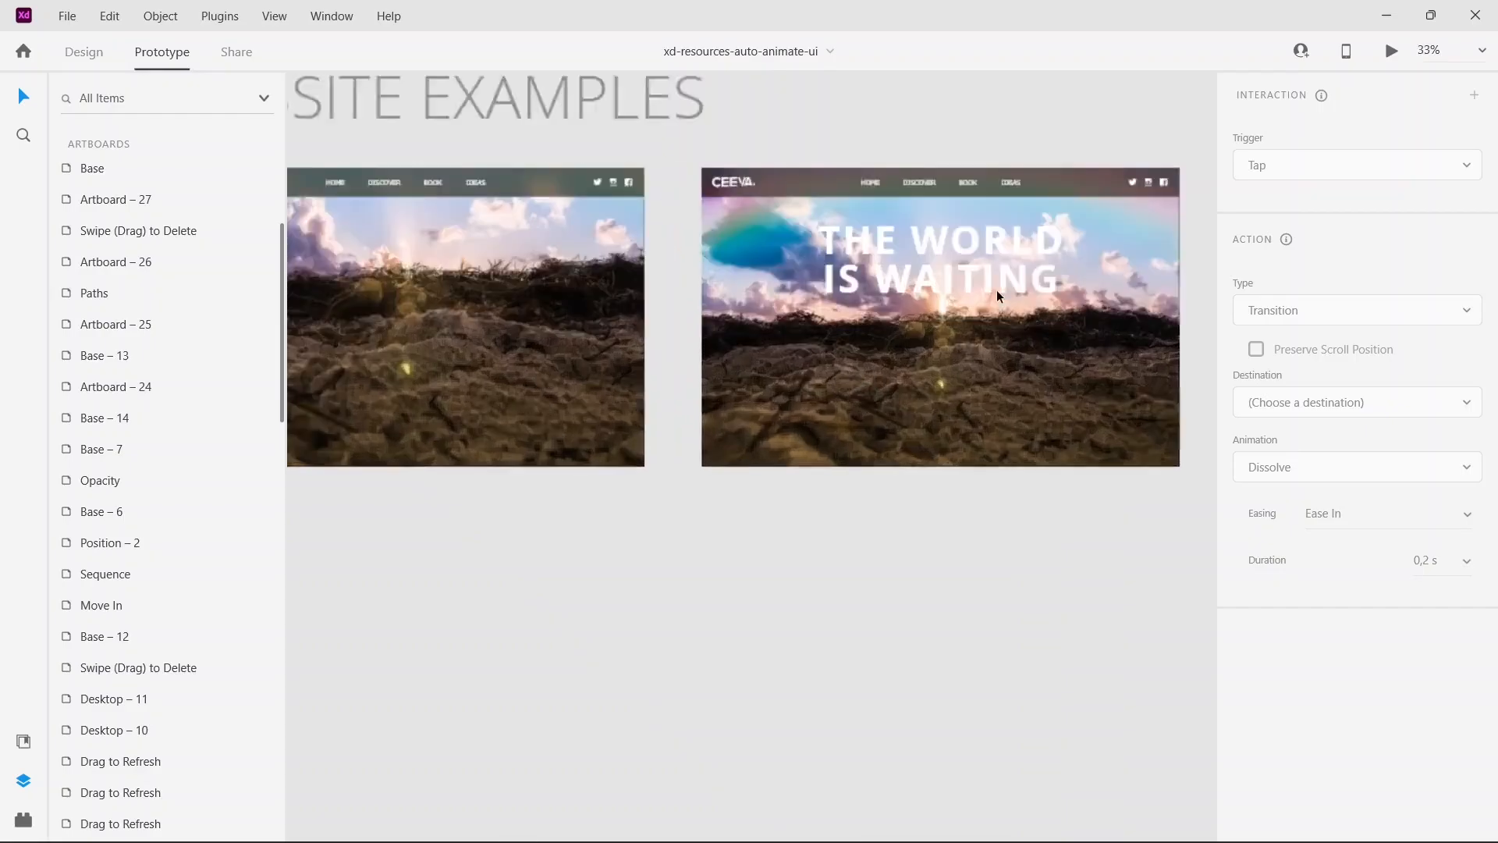
# Step: Examine the two website example artboards and the accompanying Parallax note up close
pyautogui.moveTo(863, 378); pyautogui.dragTo(1328, 611)
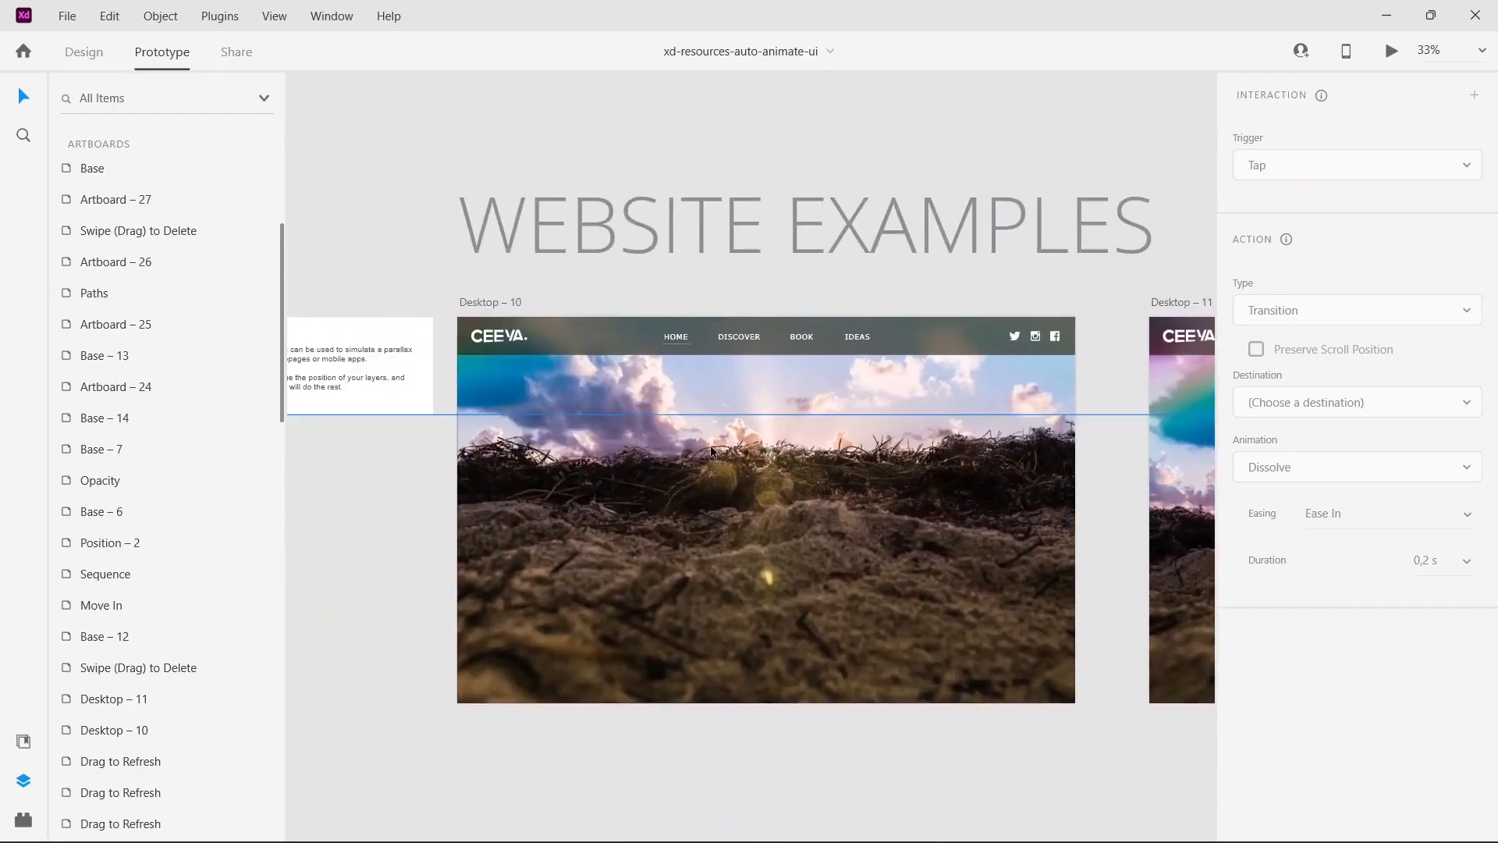
pyautogui.moveTo(656, 468); pyautogui.dragTo(979, 513)
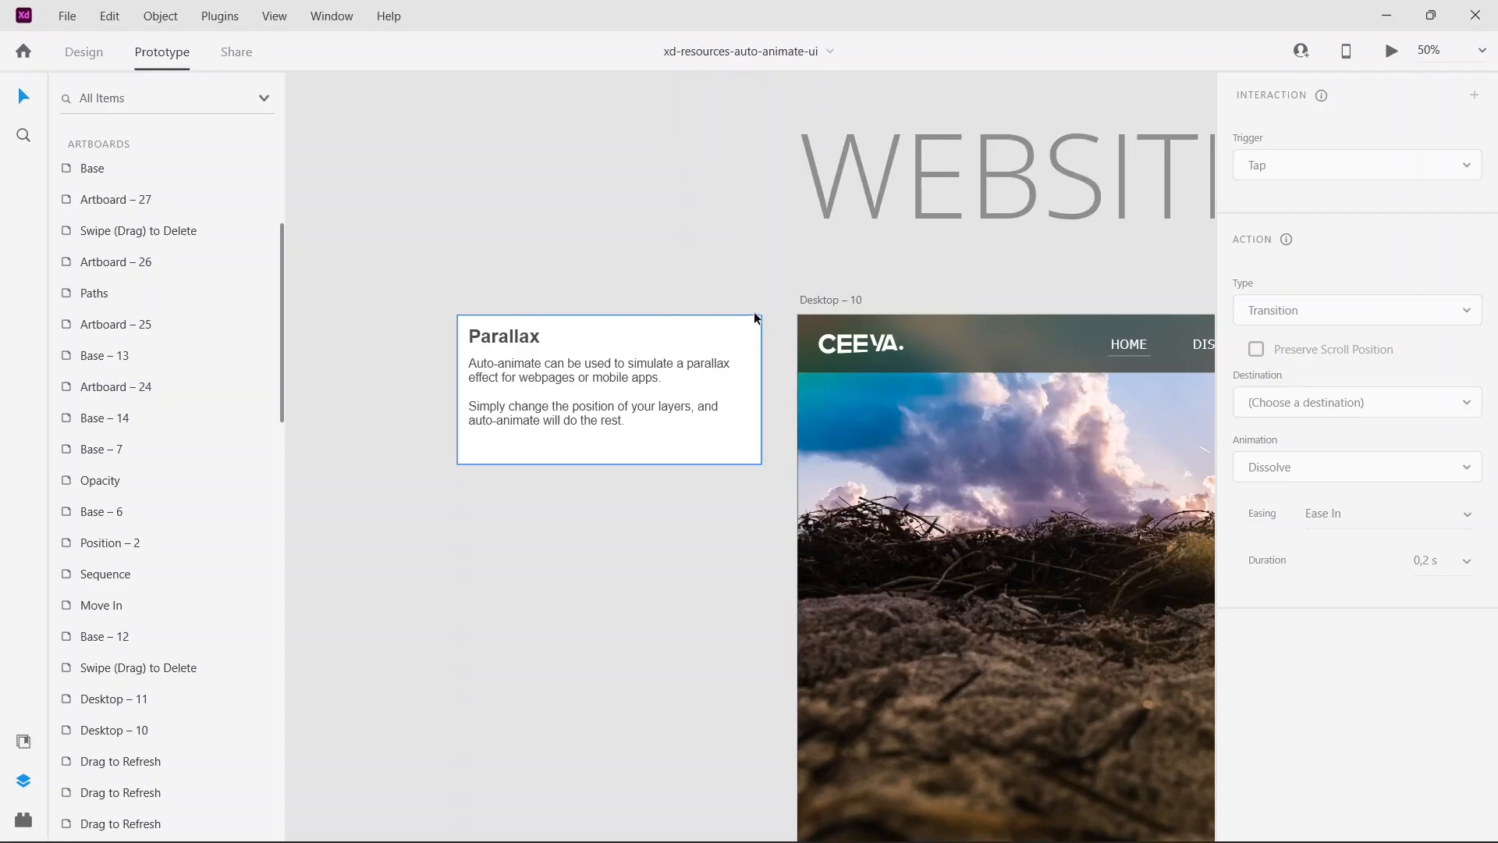
pyautogui.scroll(-1, 938, 377)
pyautogui.moveTo(938, 372); pyautogui.dragTo(334, 276)
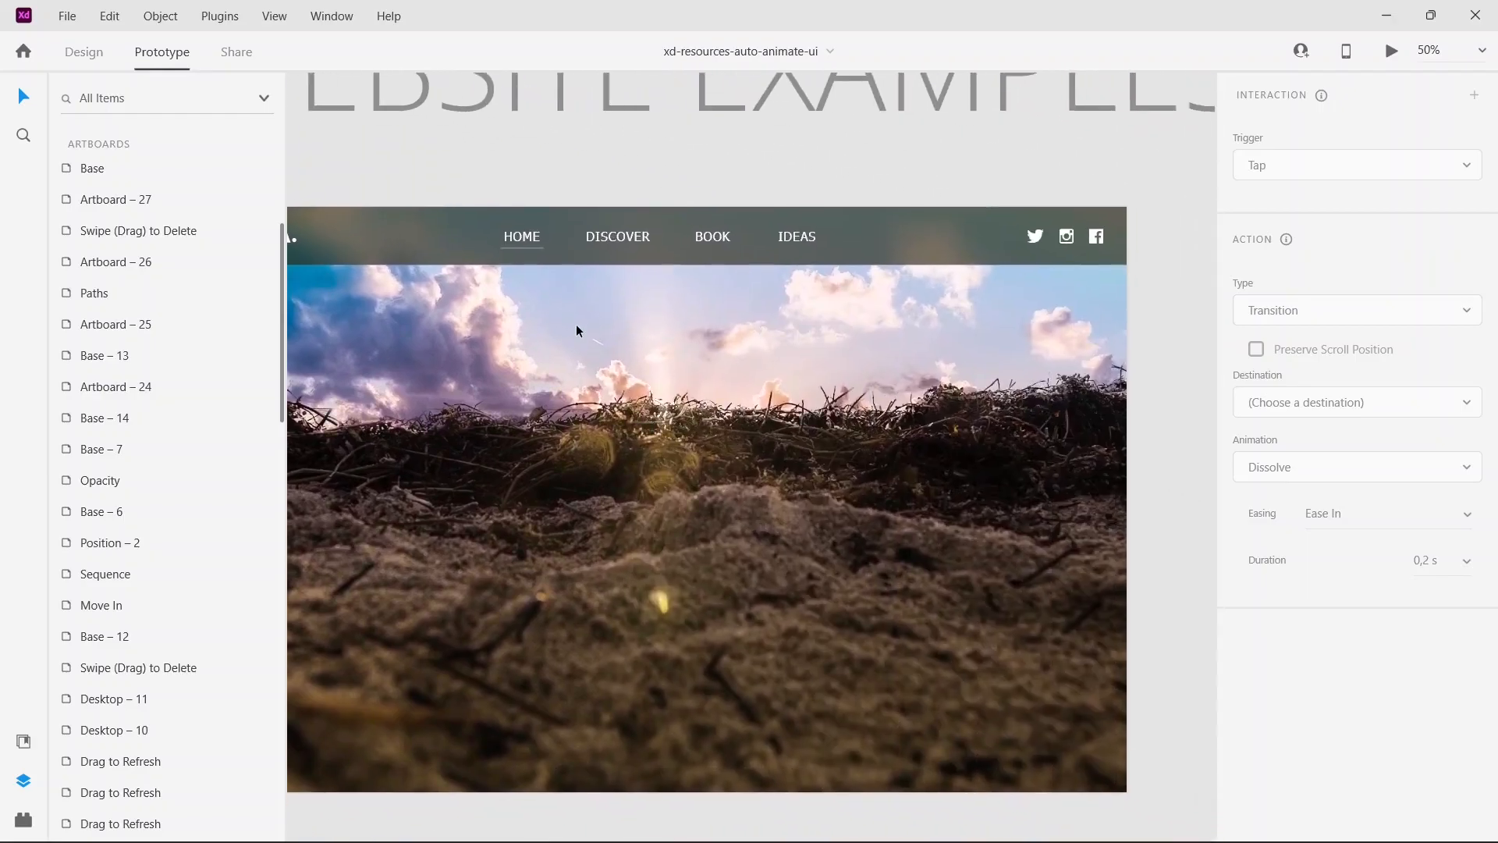
pyautogui.hotkey('ctrl', '-')
pyautogui.hotkey('ctrl', '-')
pyautogui.hotkey('ctrl', '-')
pyautogui.hotkey('ctrl', '-')
pyautogui.hscroll(2, 917, 341)
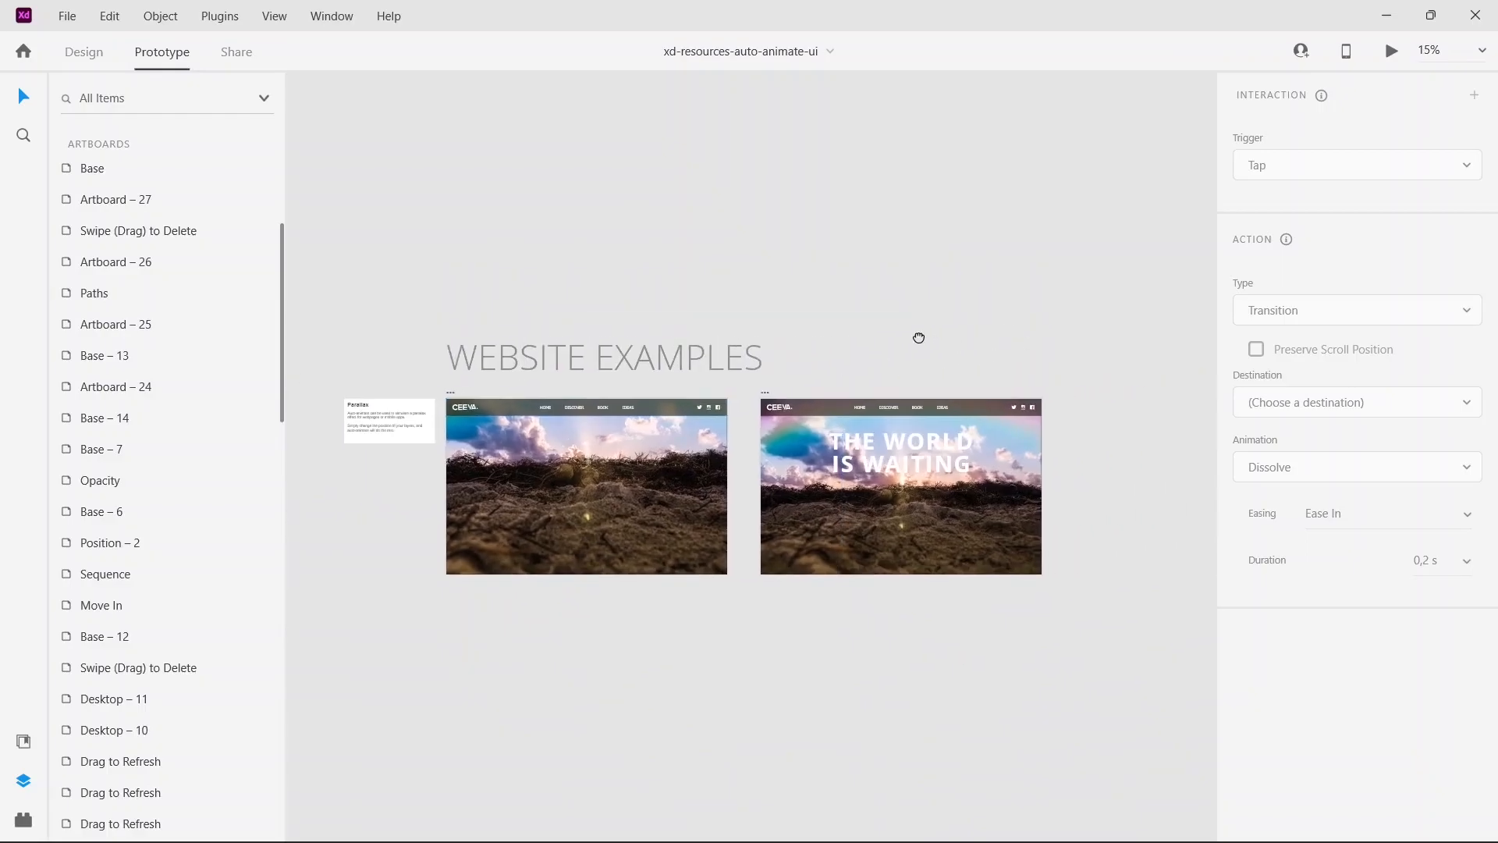
# Step: Preview the parallax auto-animation starting from the Desktop – 10 artboard, and close the preview
pyautogui.click(449, 394)
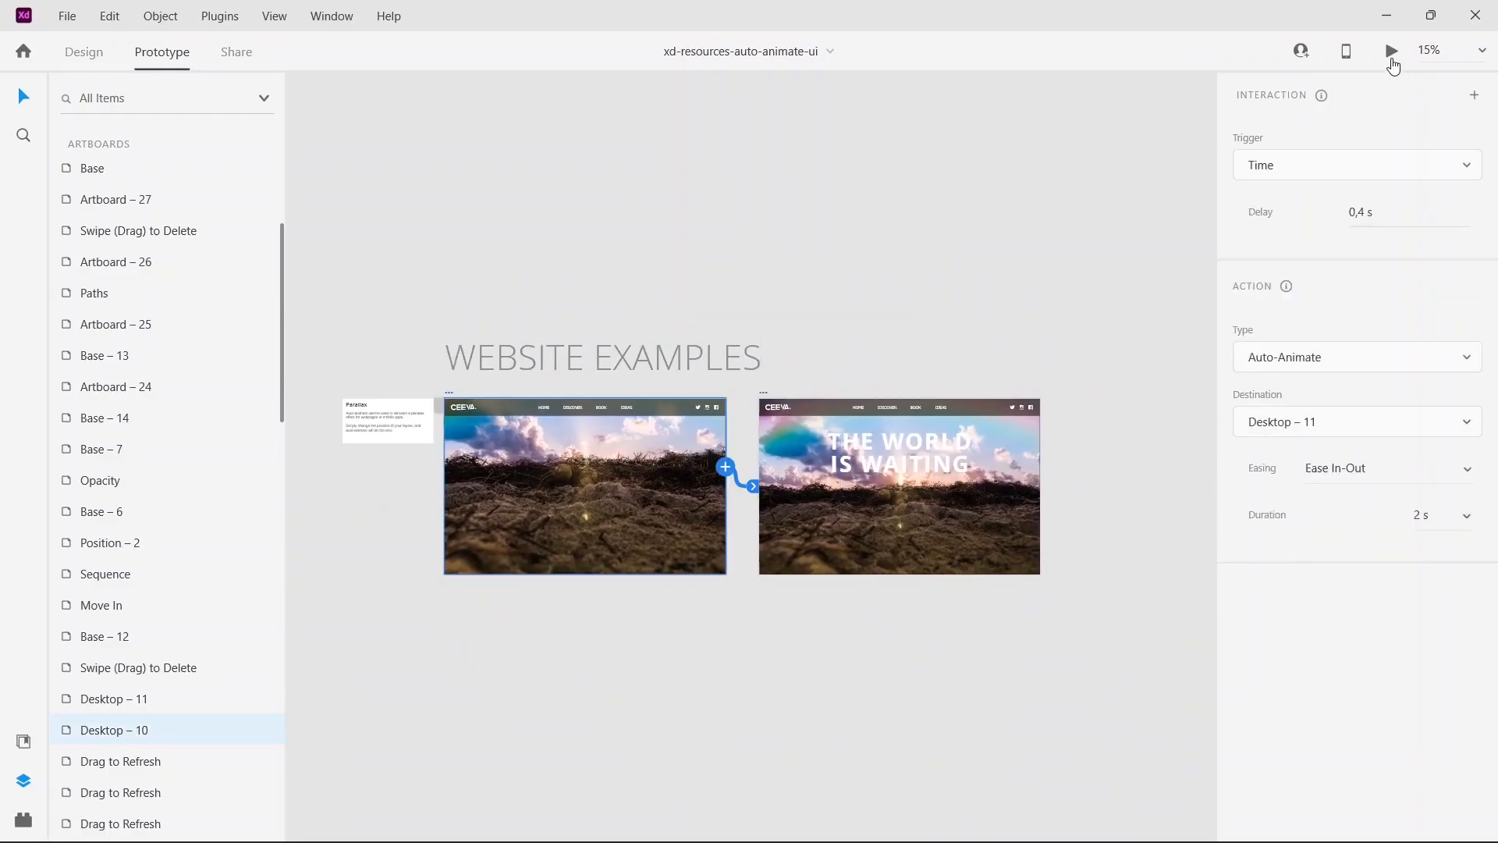
pyautogui.click(1392, 51)
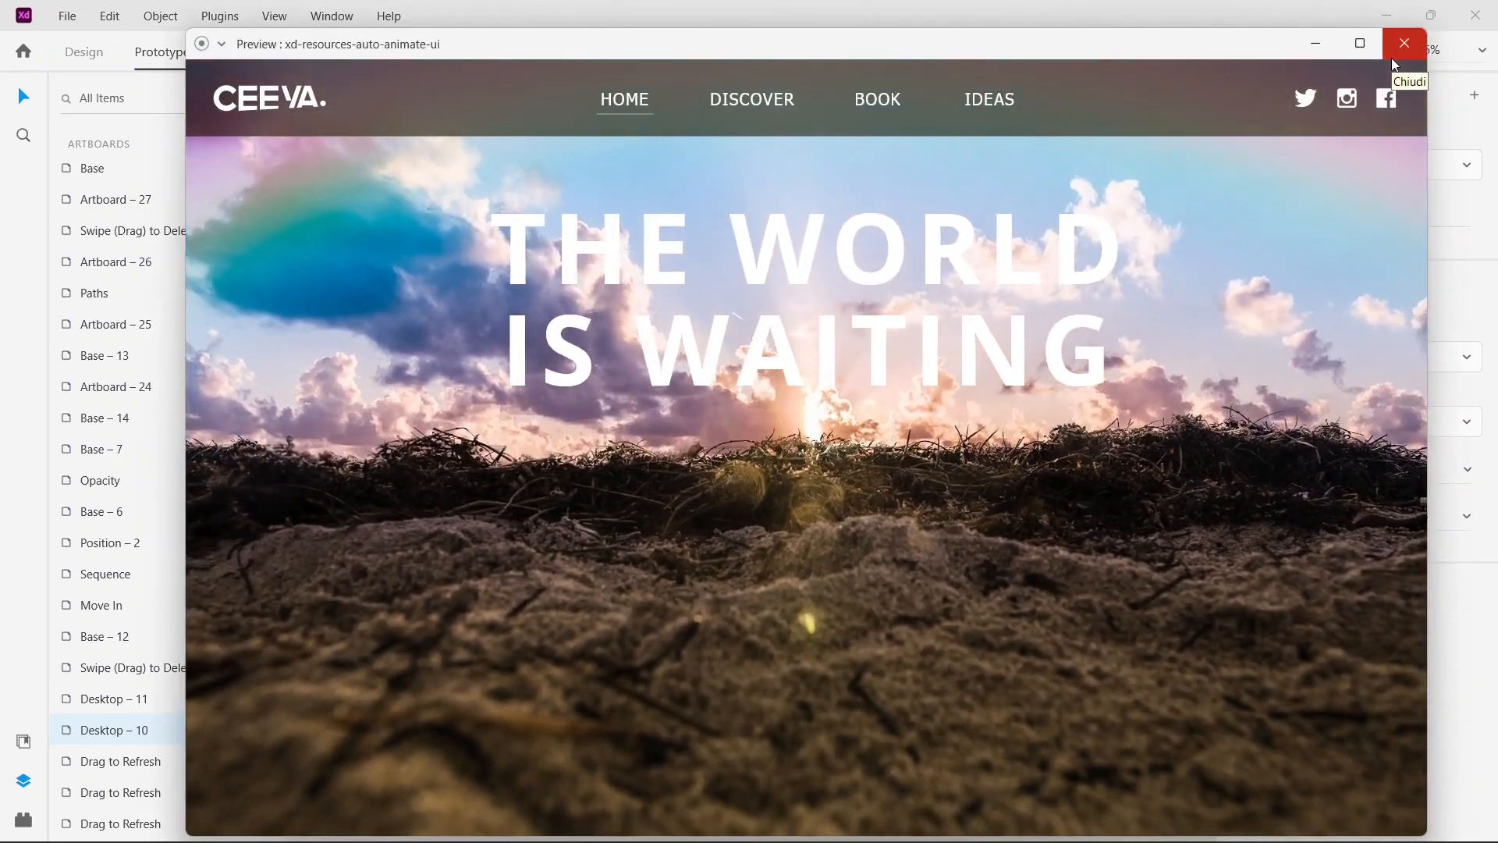
pyautogui.click(1395, 62)
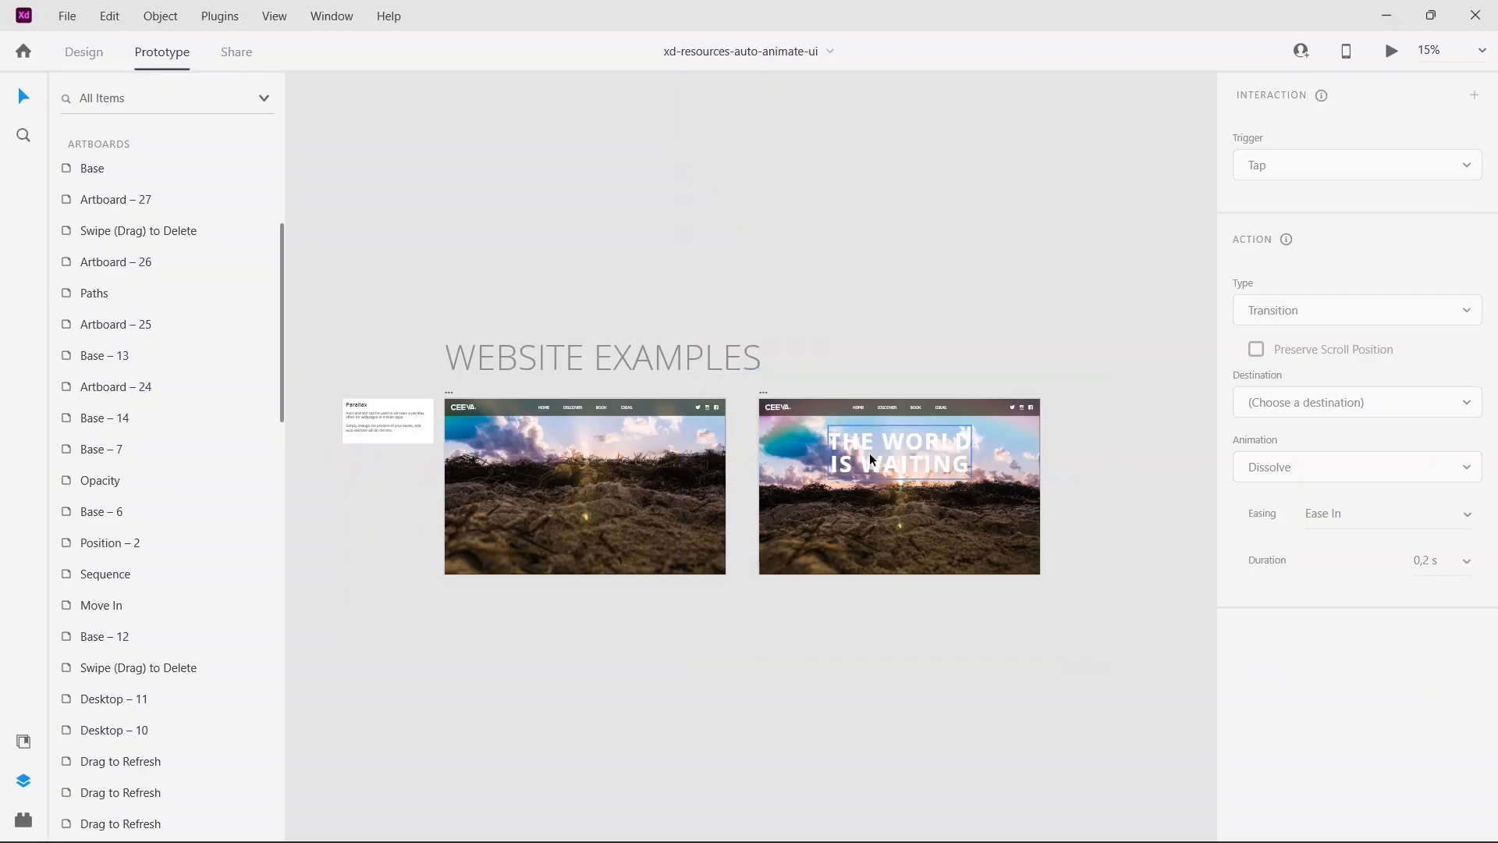
# Step: Preview the Animating Size example in THE BASICS from its Base artboard, tap the blue card to play it, and close the preview
pyautogui.moveTo(646, 658); pyautogui.dragTo(1106, 546)
pyautogui.moveTo(681, 579); pyautogui.dragTo(1030, 515)
pyautogui.moveTo(682, 531); pyautogui.dragTo(977, 519)
pyautogui.moveTo(585, 540); pyautogui.dragTo(692, 602)
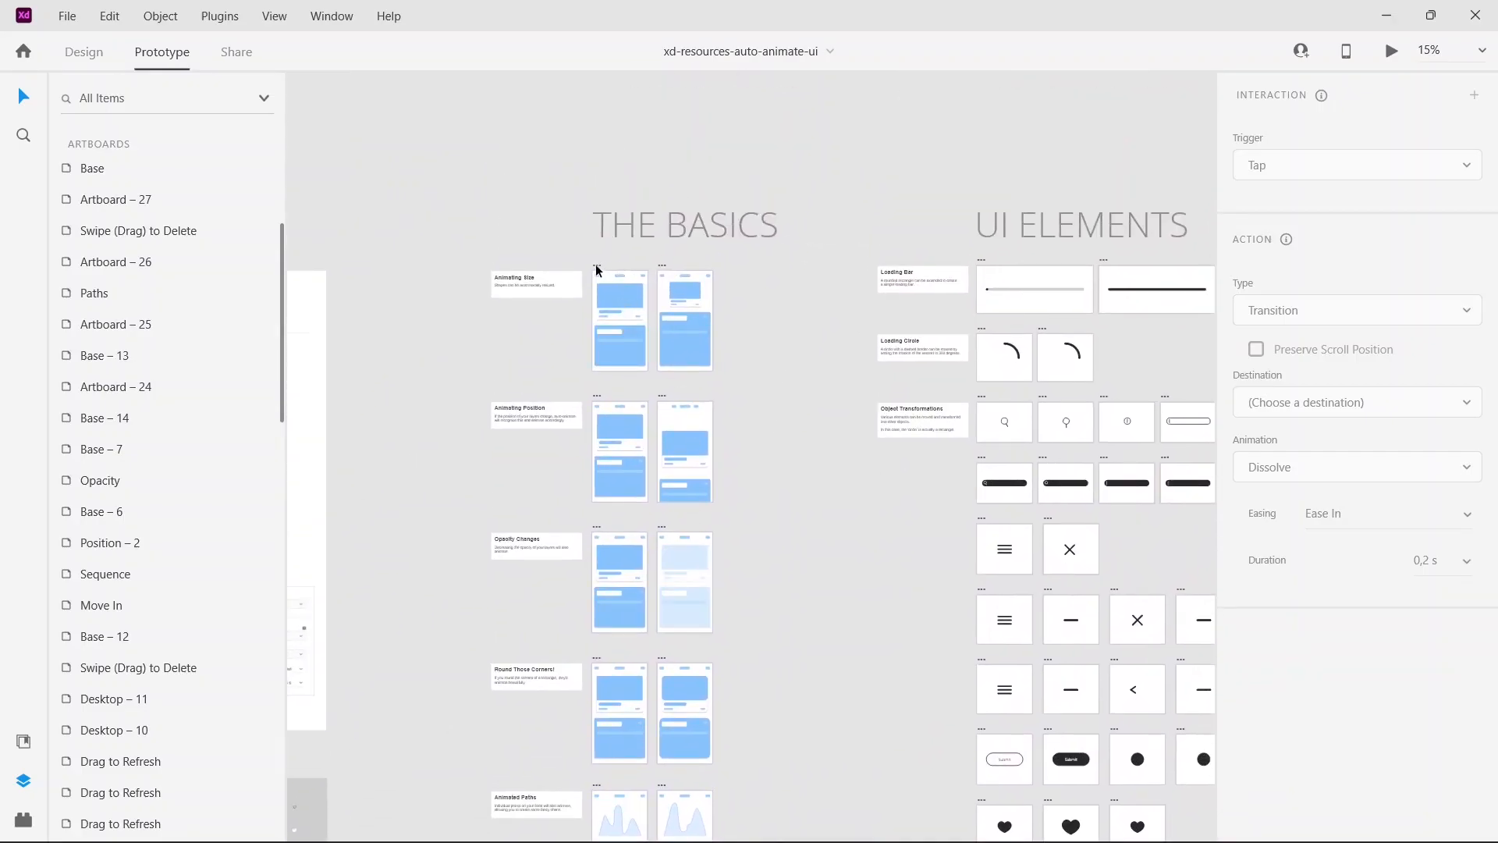
pyautogui.click(598, 268)
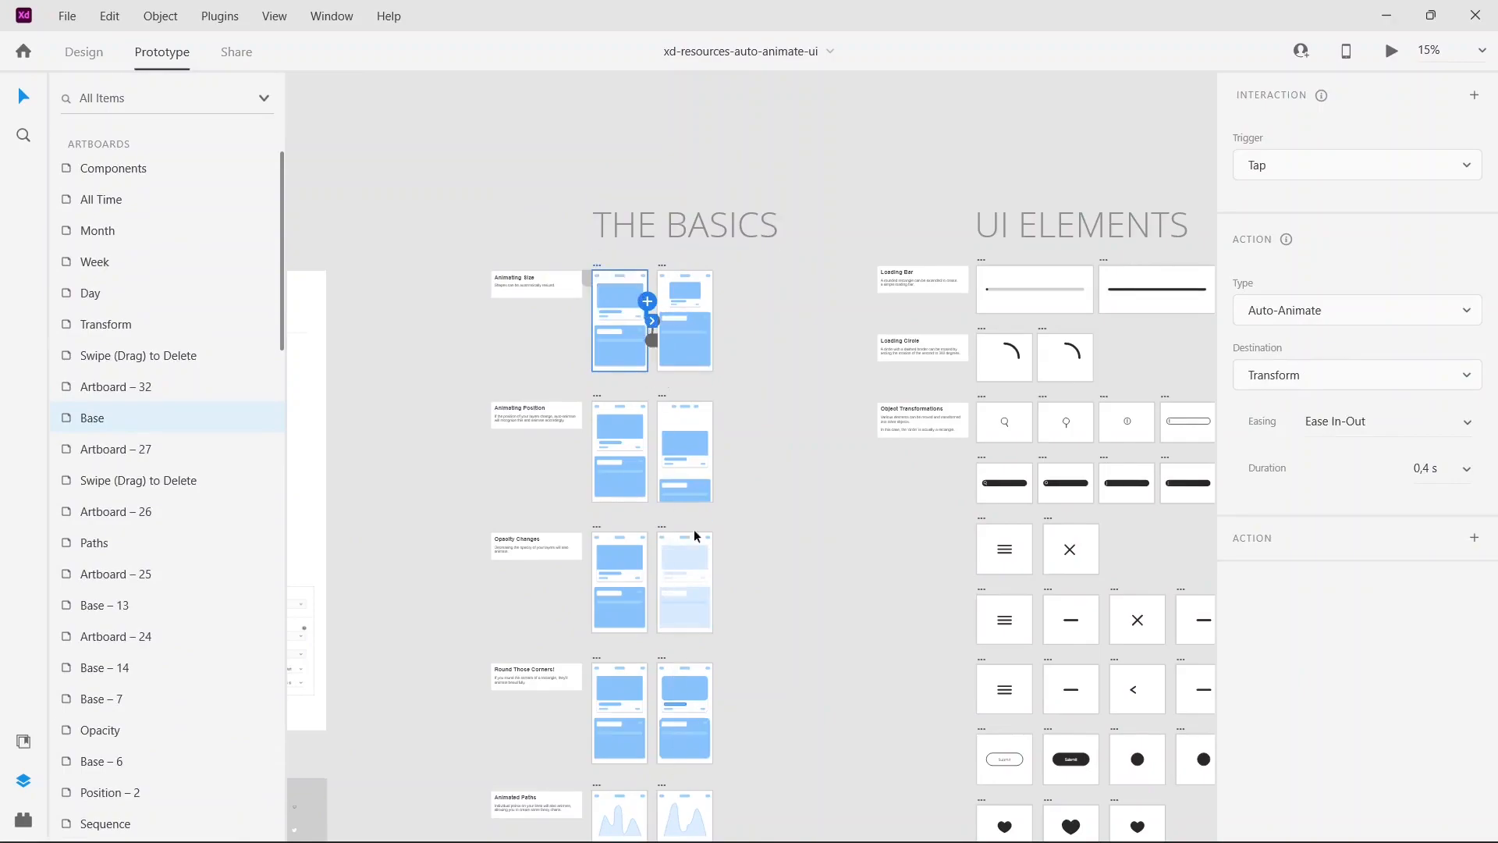
pyautogui.click(1392, 50)
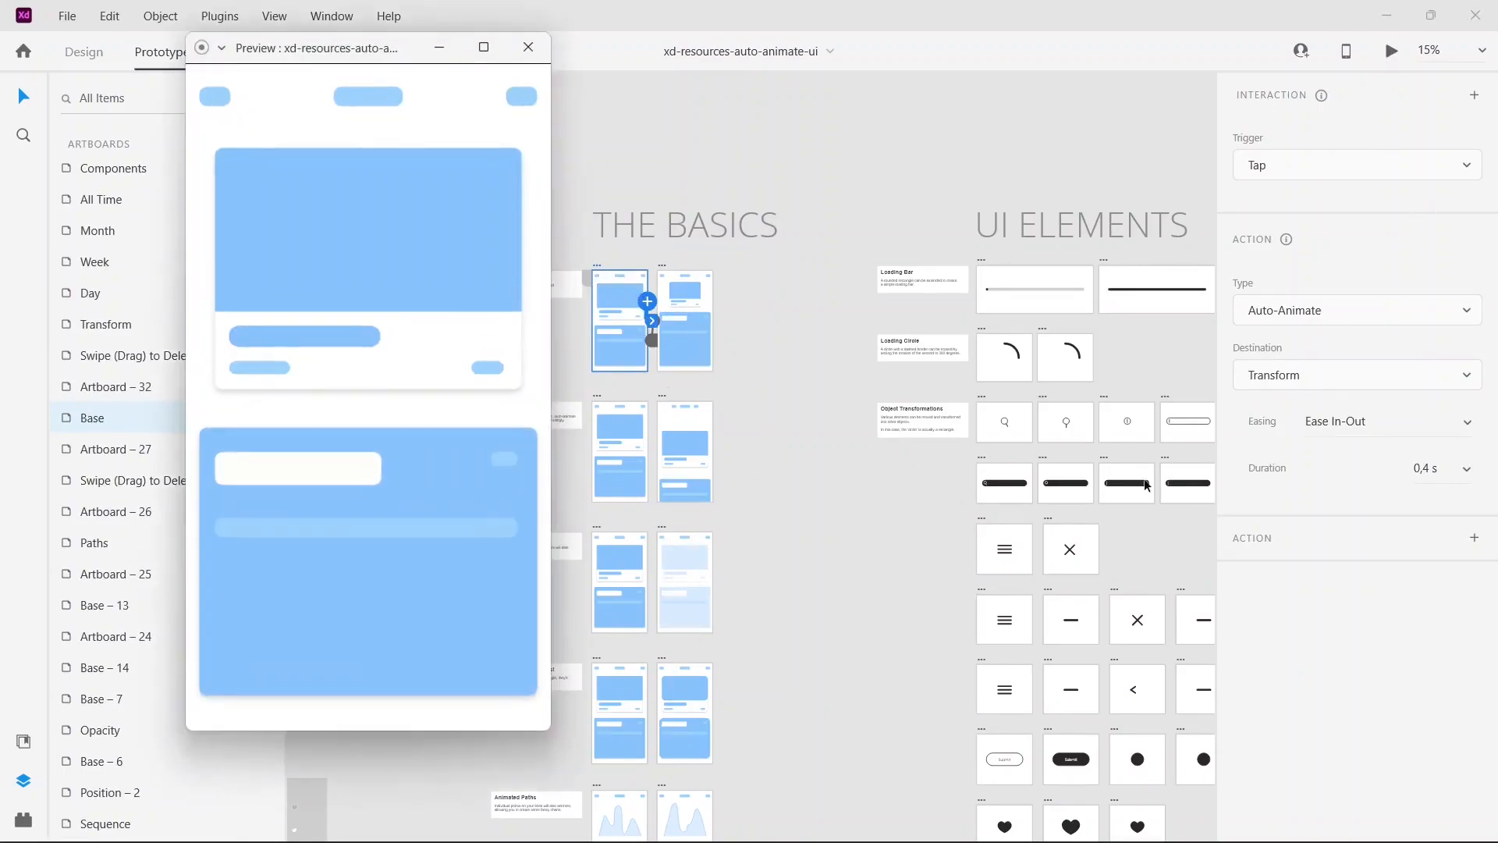
pyautogui.click(404, 274)
pyautogui.click(408, 274)
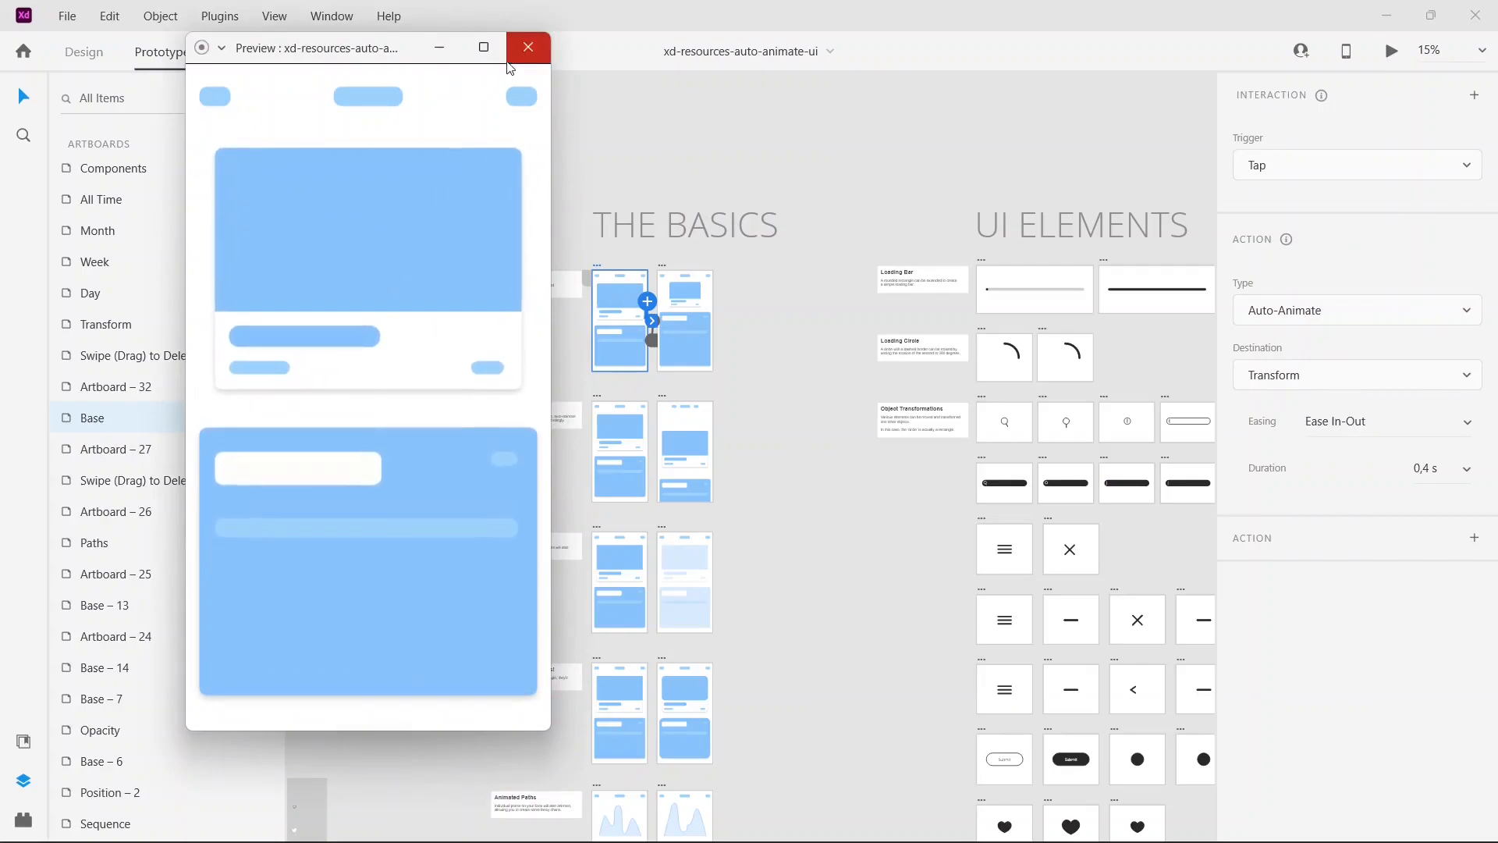
pyautogui.click(528, 47)
# Step: Preview the Opacity Changes example from the Base – 6 artboard and tap the blue card repeatedly to play the fade
pyautogui.click(599, 531)
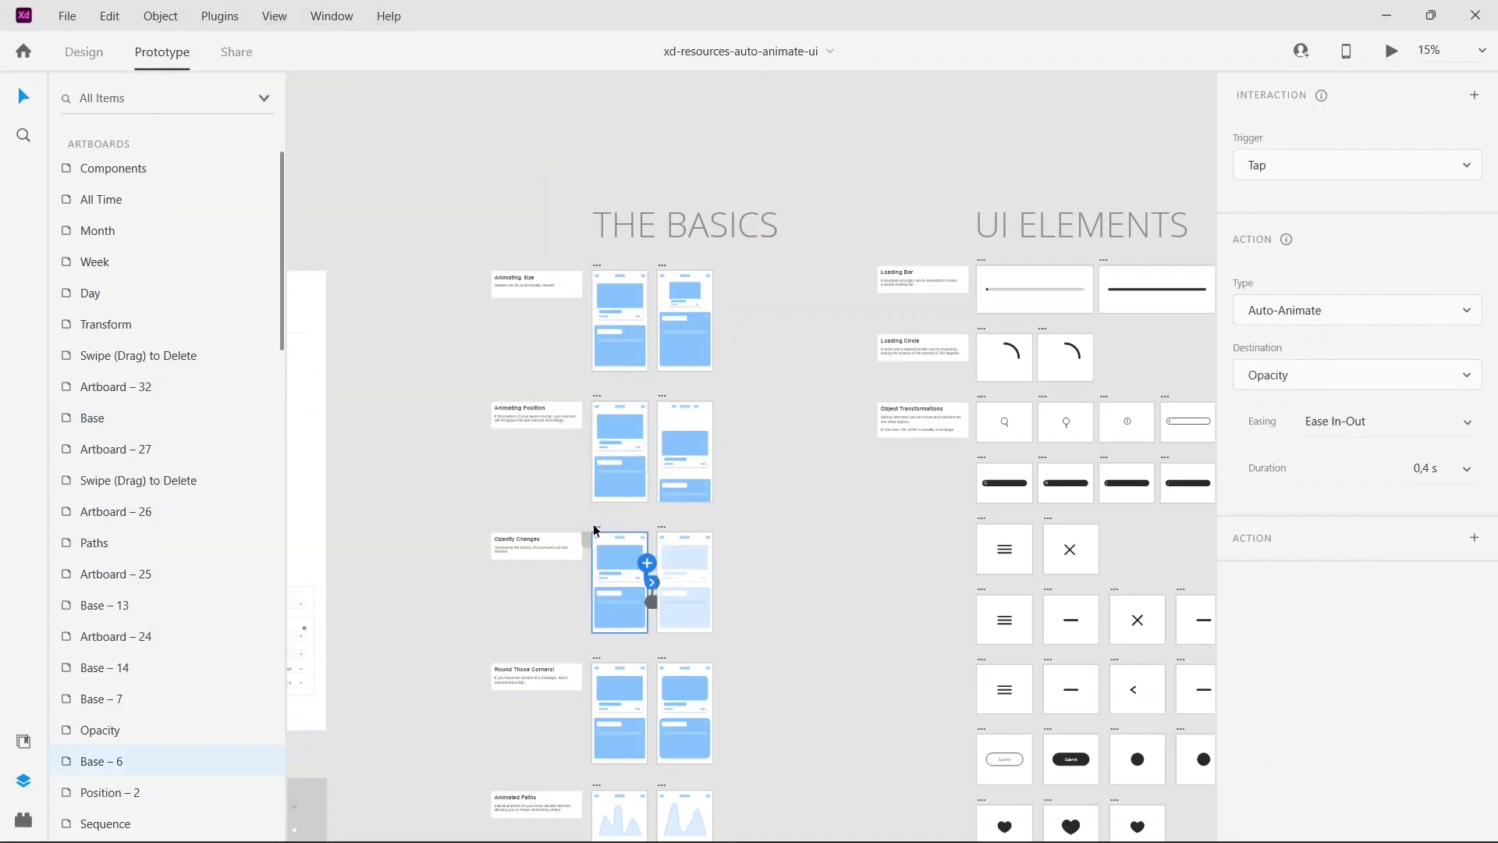
pyautogui.click(1392, 51)
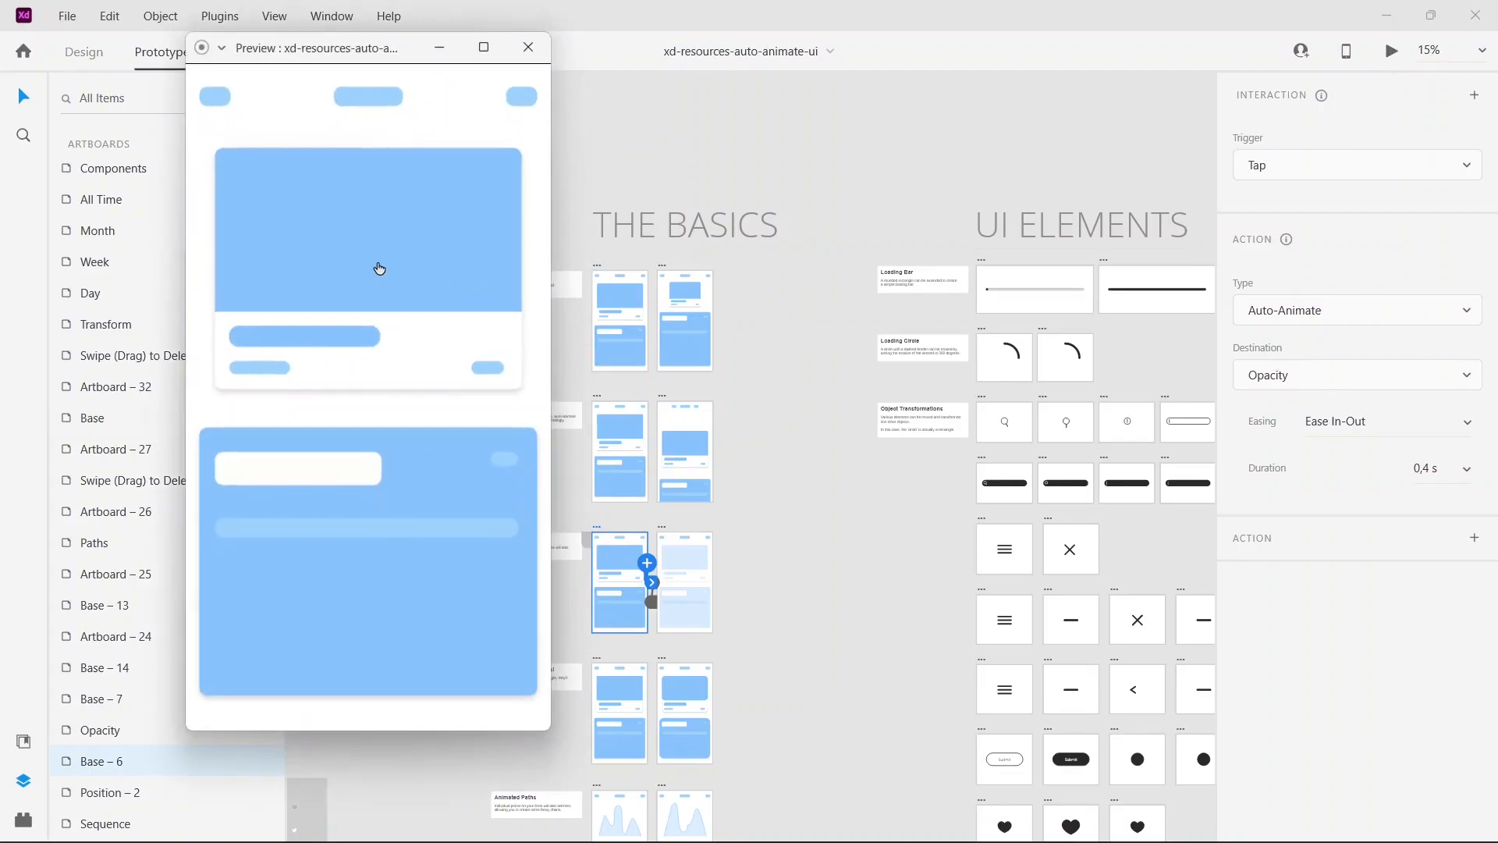
pyautogui.click(379, 263)
pyautogui.click(380, 263)
pyautogui.click(381, 266)
pyautogui.click(368, 276)
pyautogui.click(388, 261)
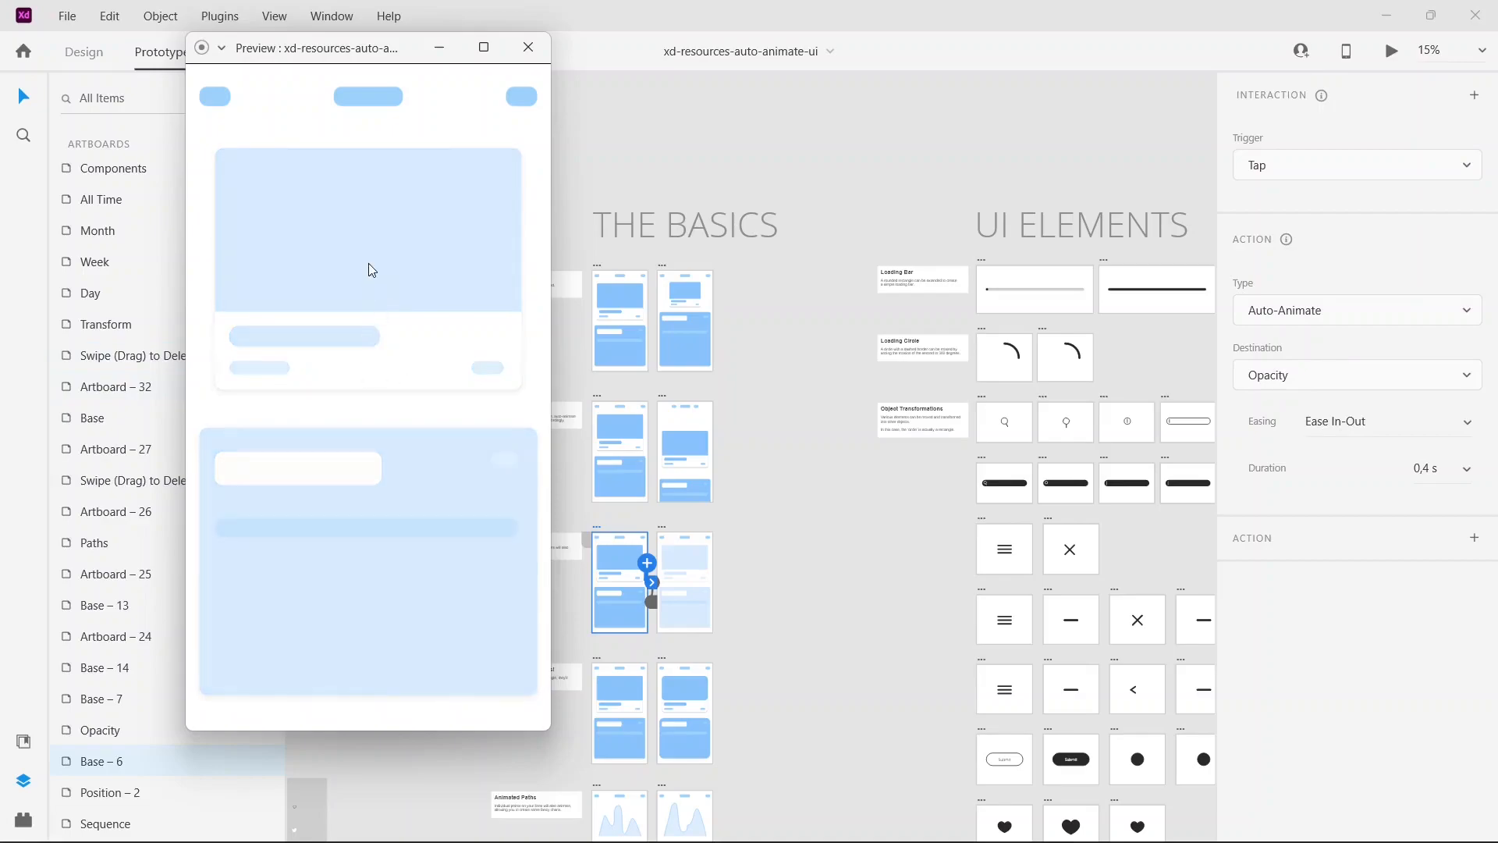
pyautogui.click(368, 265)
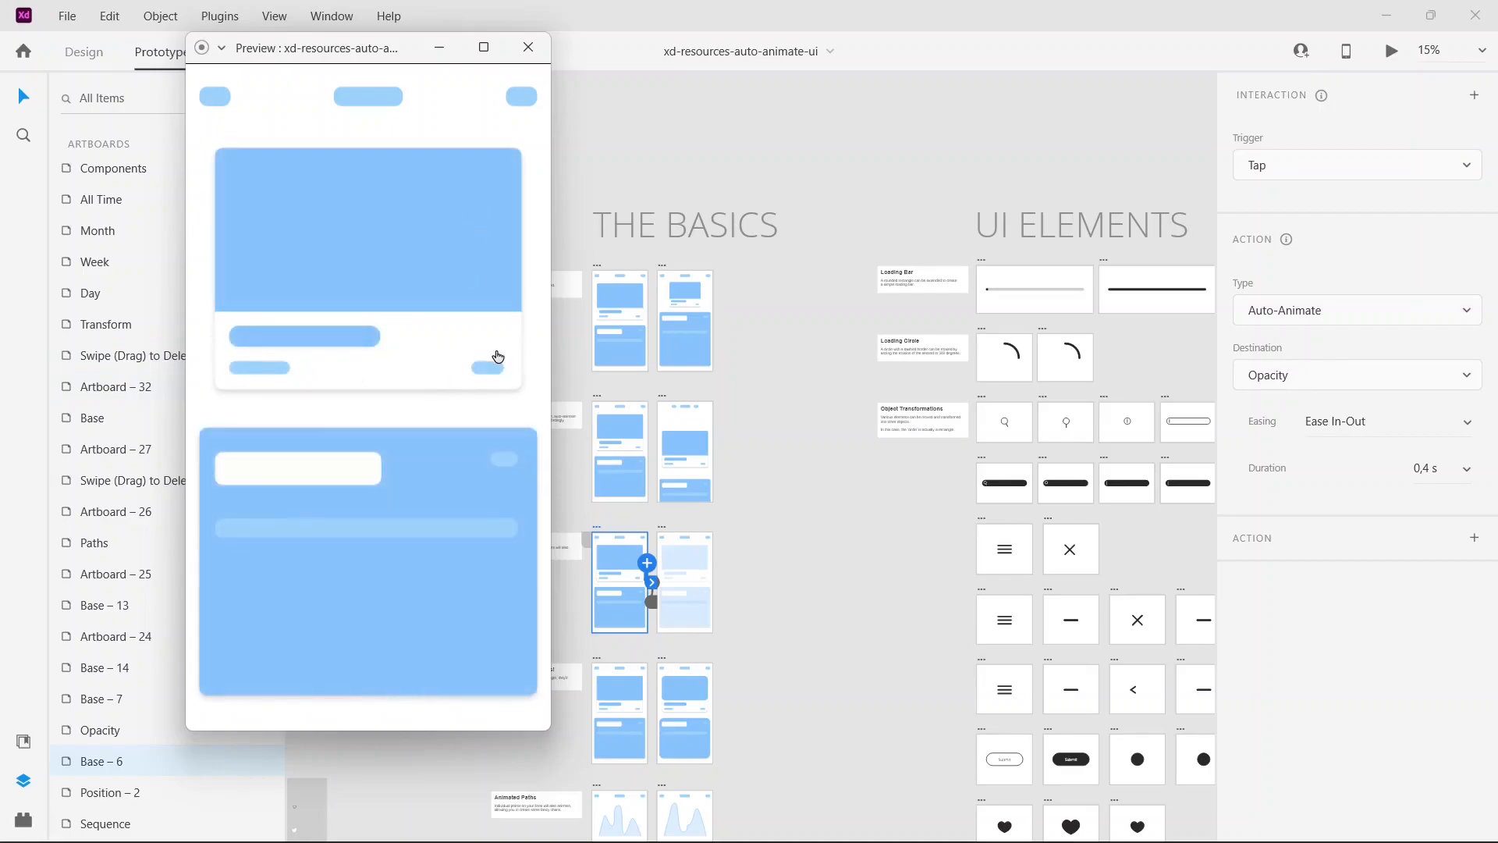
pyautogui.click(328, 242)
pyautogui.click(329, 241)
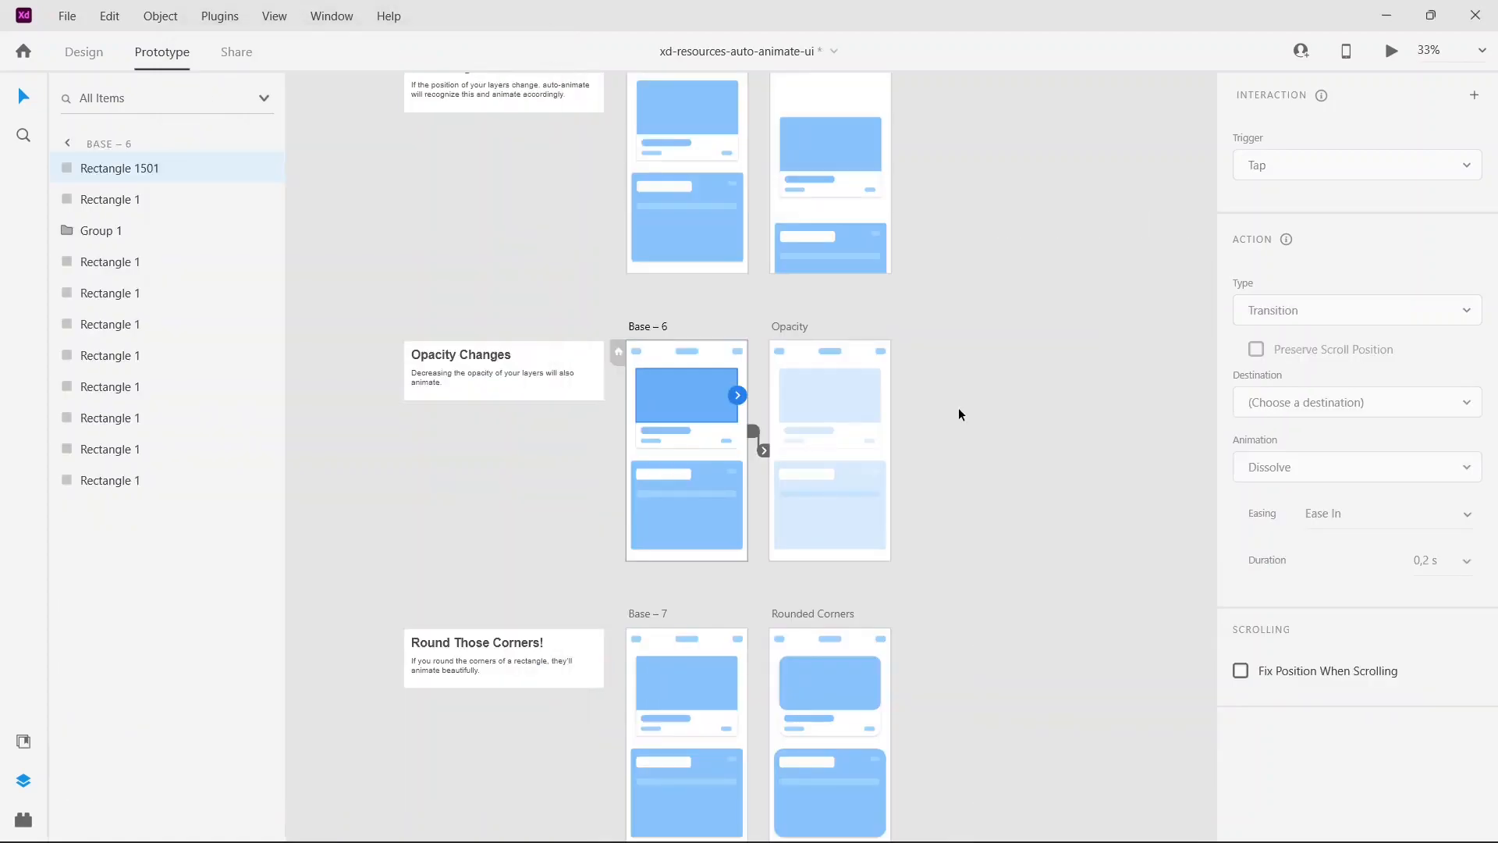
# Step: Return to Design mode and duplicate the Base – 6 artboard of the Opacity Changes example
pyautogui.press('Escape')
pyautogui.click(83, 52)
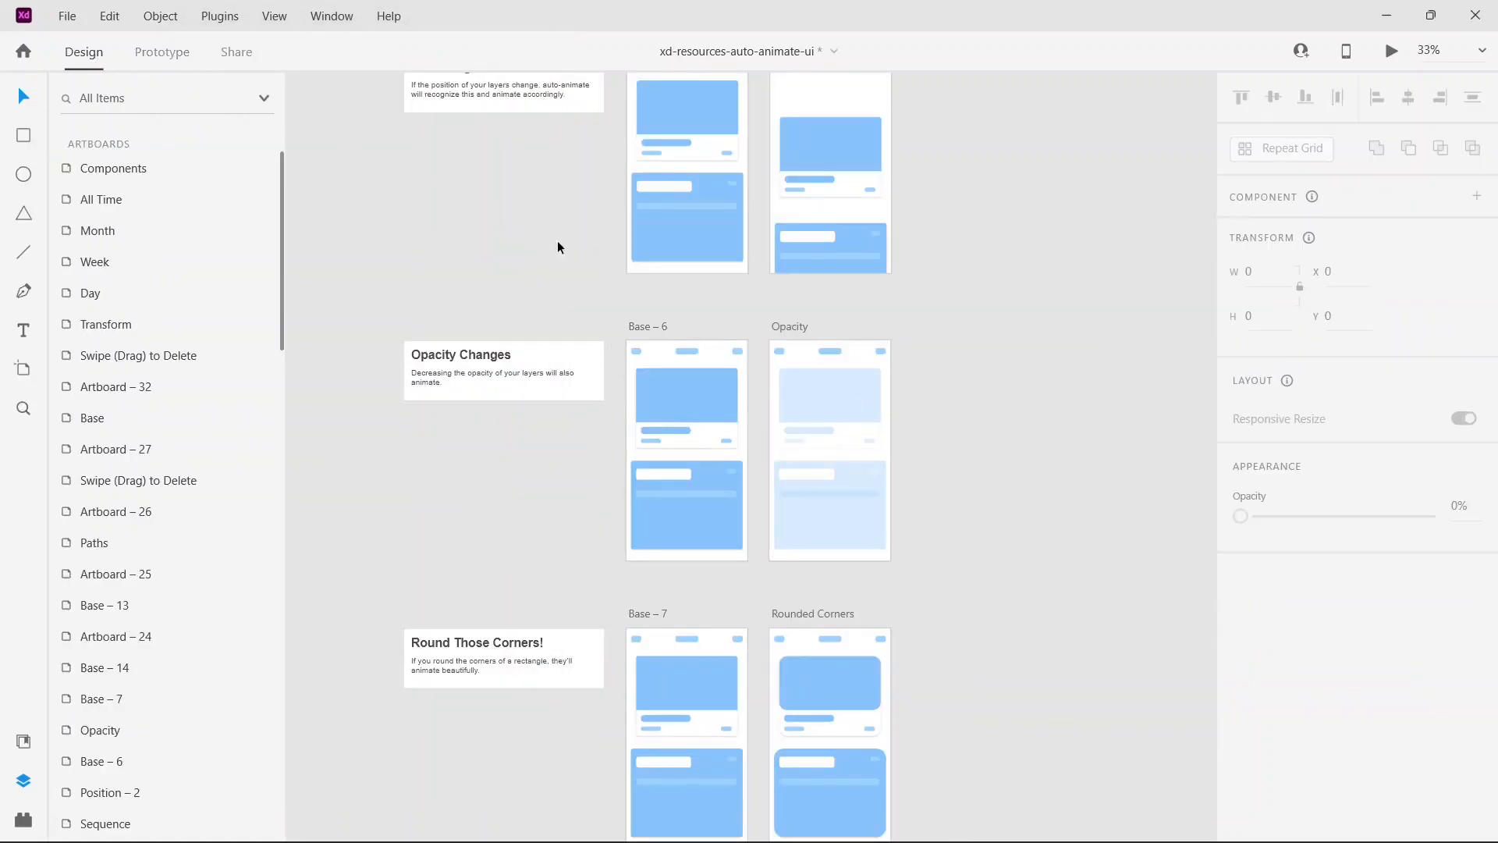
pyautogui.moveTo(938, 377); pyautogui.dragTo(740, 374)
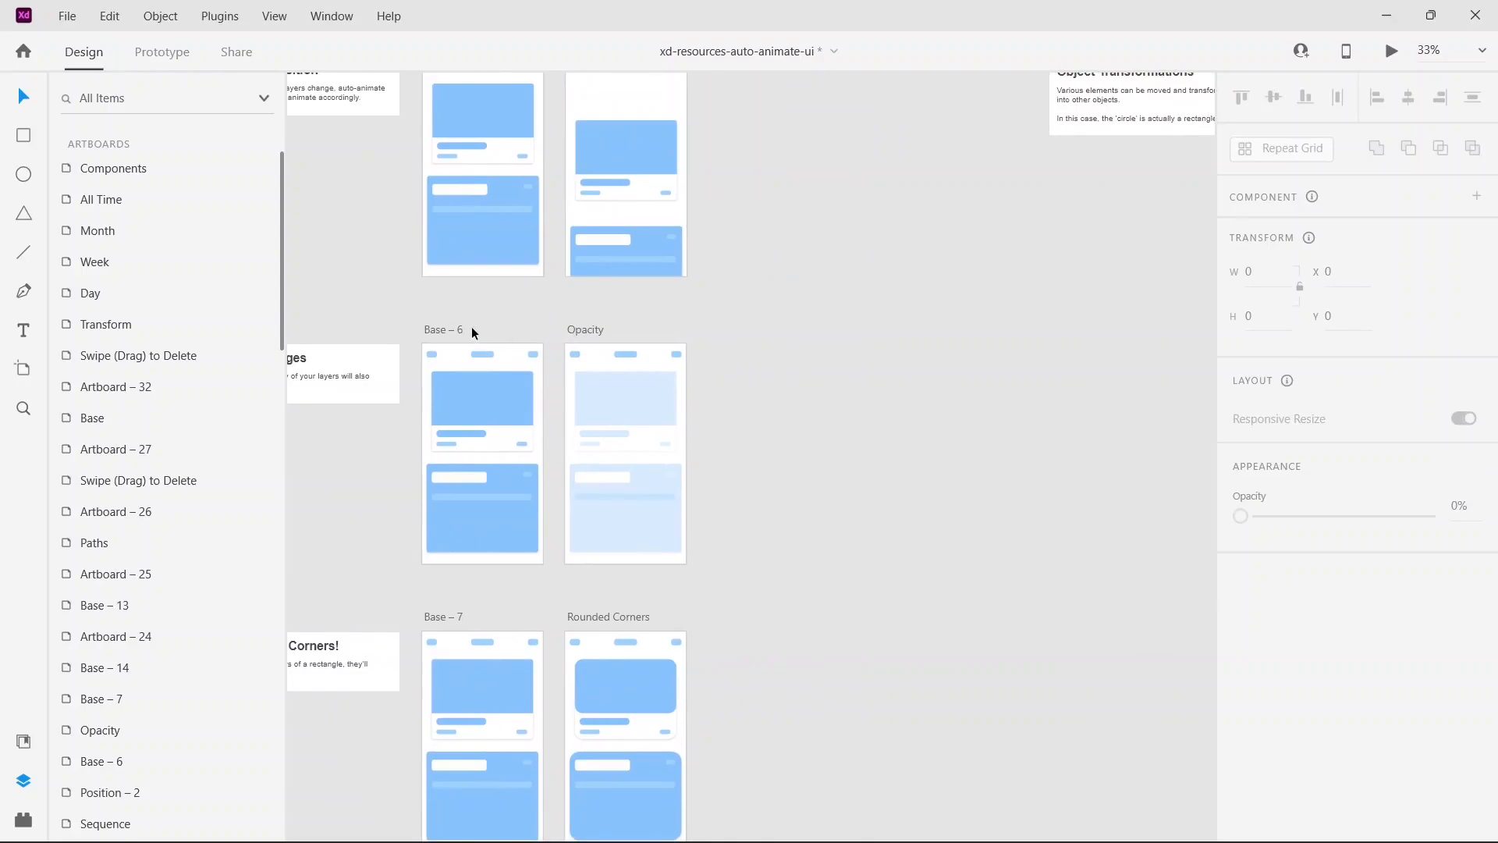
pyautogui.click(451, 333)
pyautogui.hotkey('ctrl', 'd')
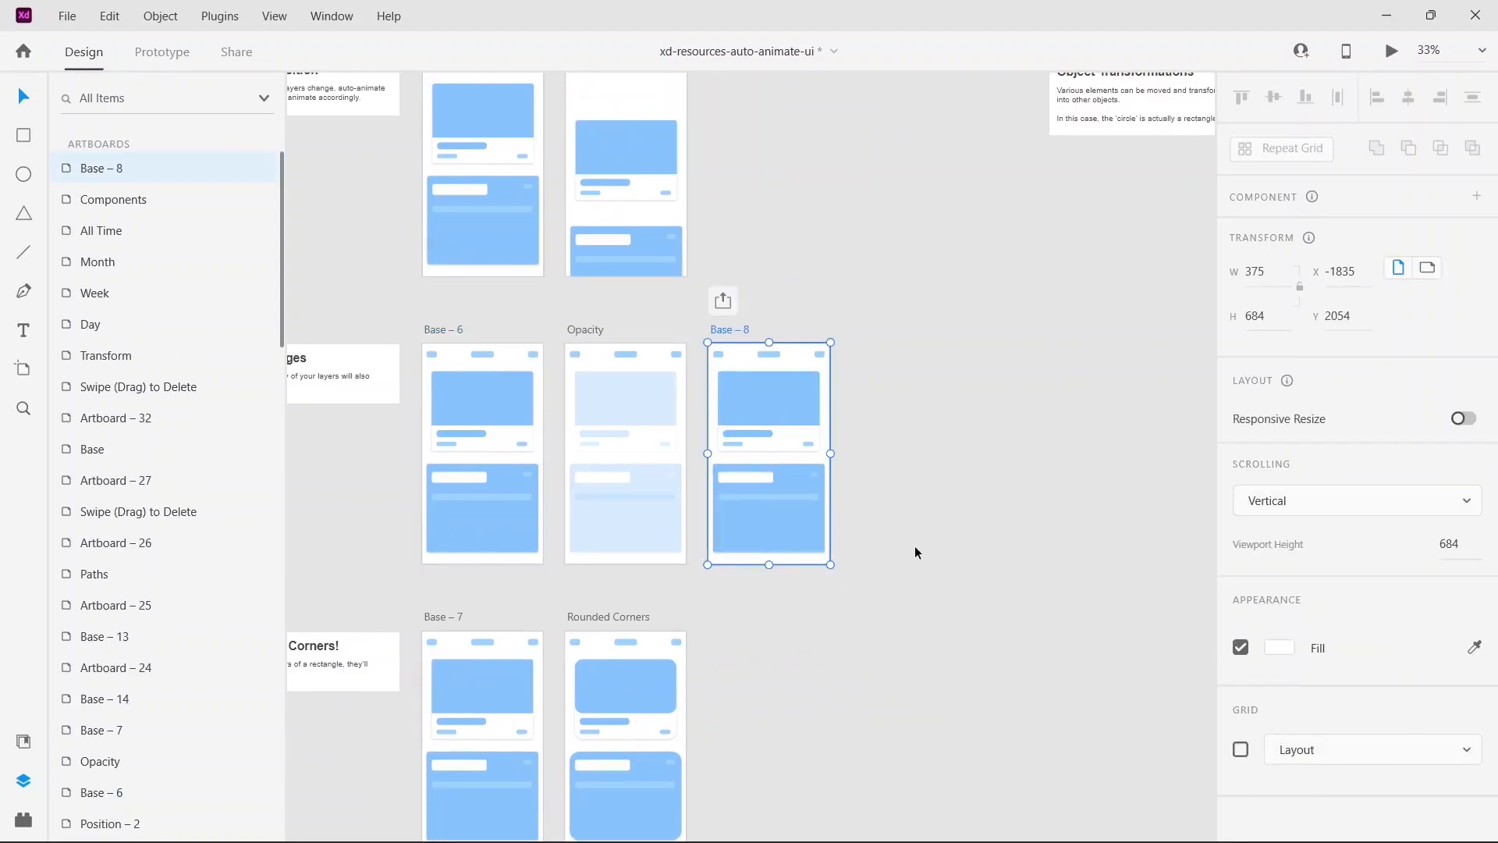
# Step: Delete the header shapes, small bars and lower card from the duplicated Base – 8 artboard, keeping the large upper blue rectangle
pyautogui.hotkey('ctrl', '=')
pyautogui.hotkey('ctrl', '=')
pyautogui.moveTo(914, 693); pyautogui.dragTo(682, 409)
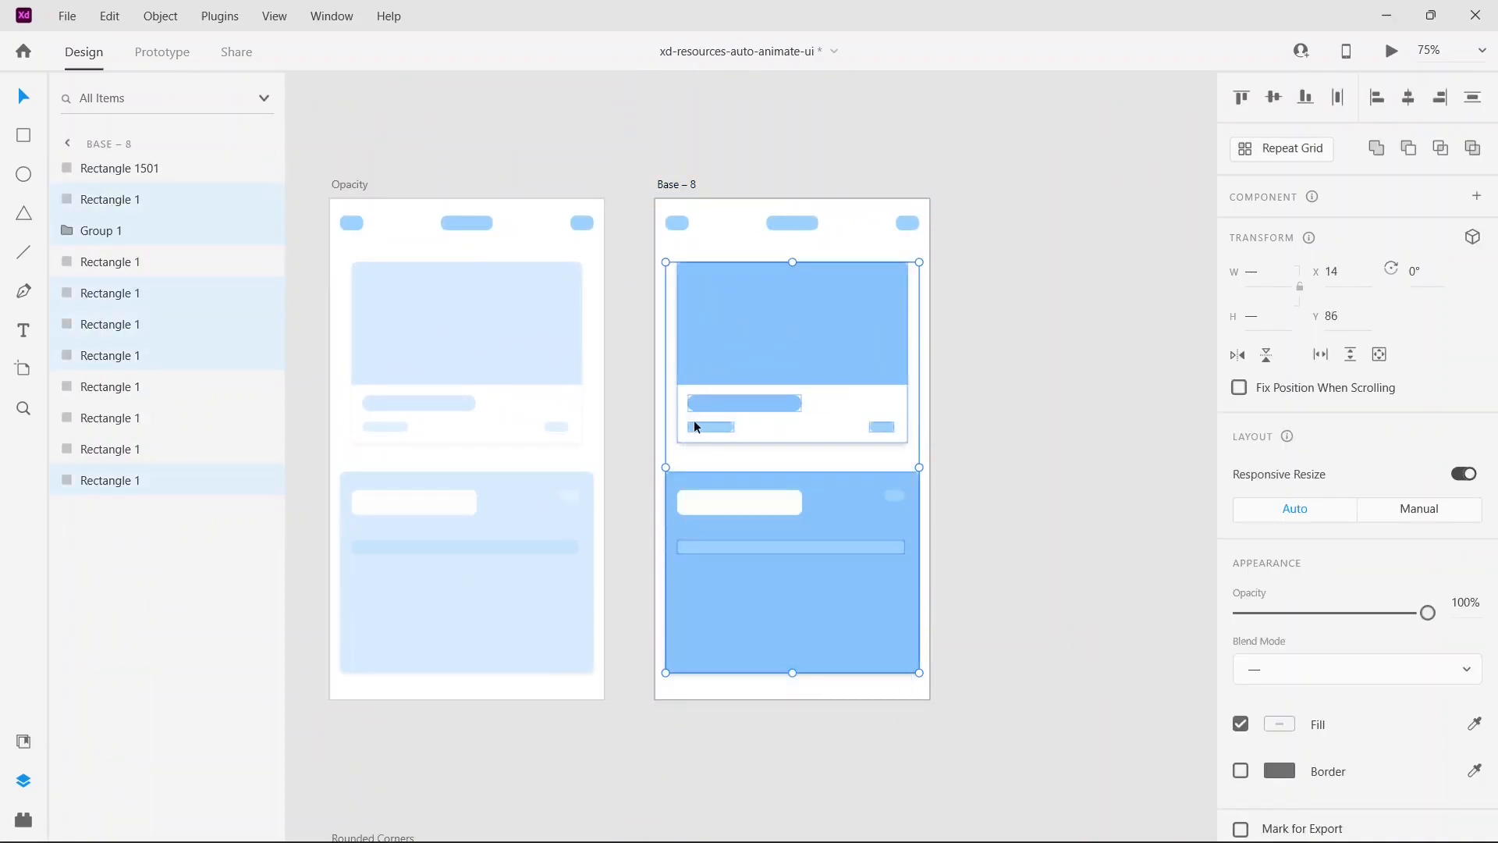
pyautogui.press('Delete')
pyautogui.moveTo(924, 239); pyautogui.dragTo(665, 209)
pyautogui.press('Delete')
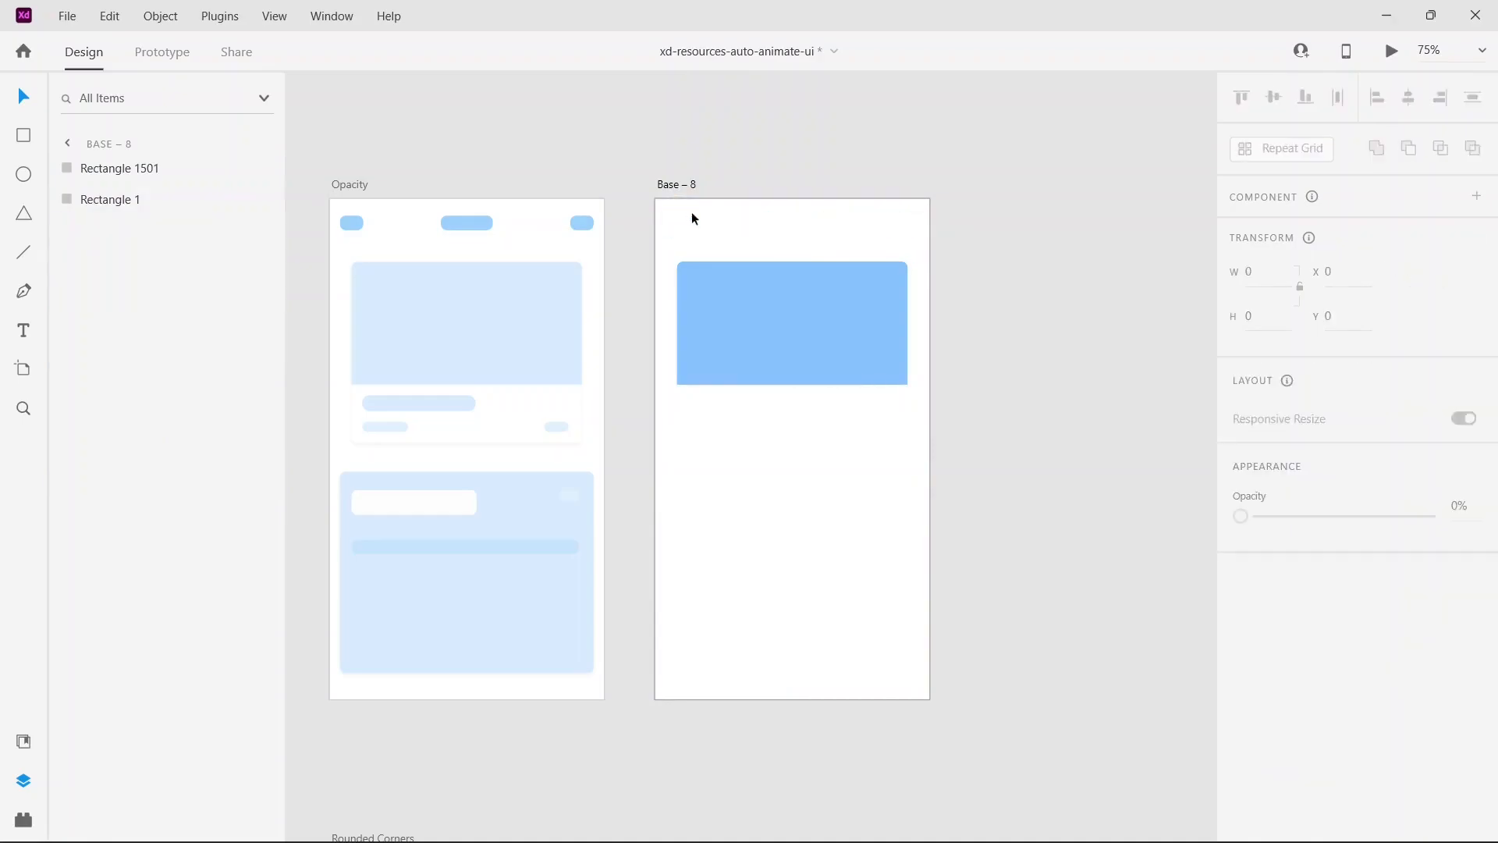
# Step: Turn the blue rectangle on the Base – 8 artboard into a component and add a second state to it
pyautogui.click(775, 277)
pyautogui.rightClick(774, 276)
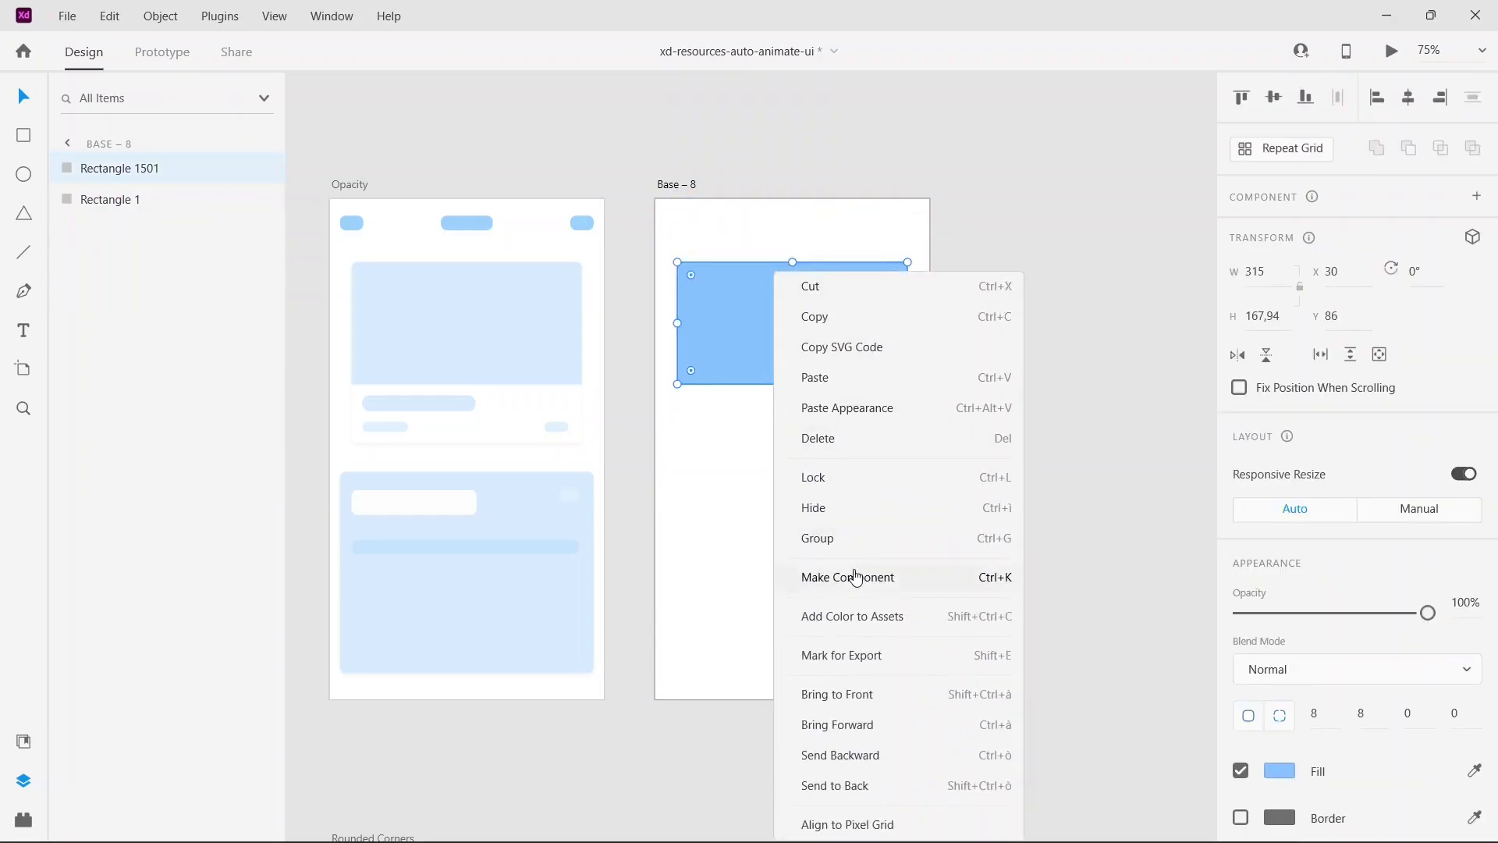
pyautogui.click(856, 577)
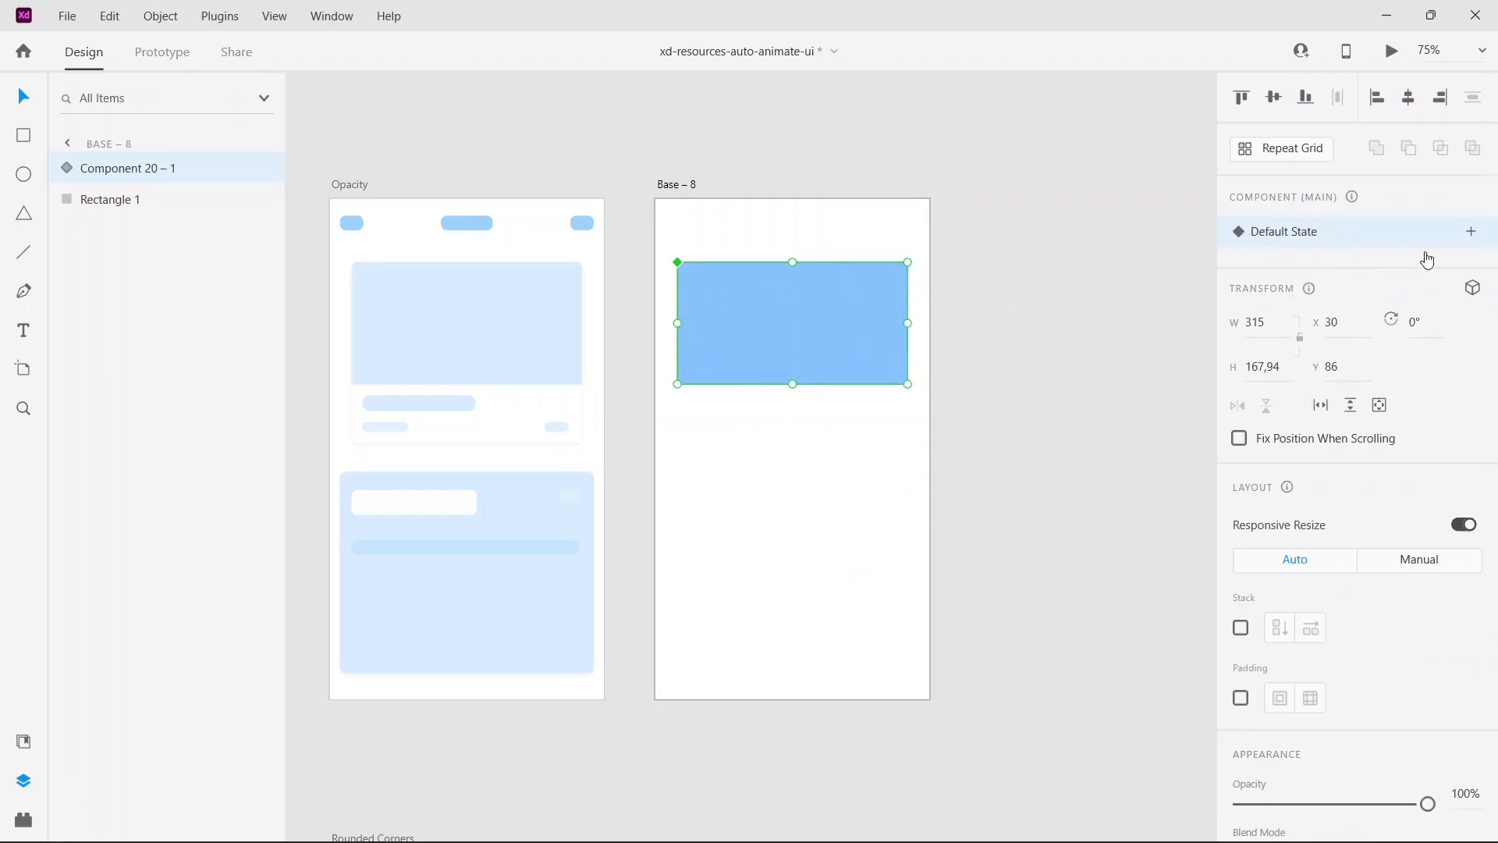
pyautogui.click(1468, 234)
pyautogui.click(1339, 249)
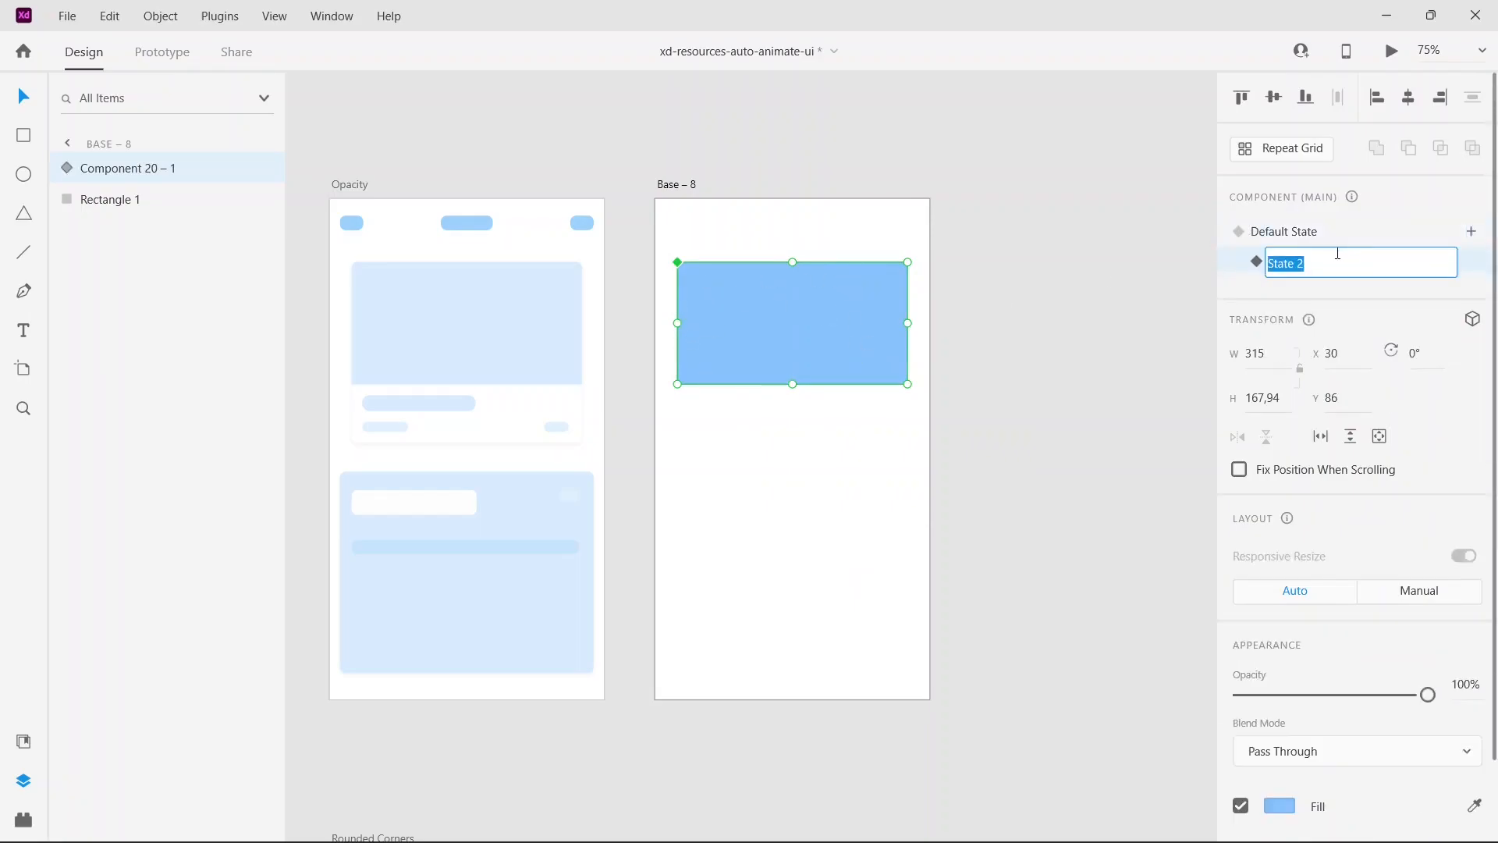
# Step: Change the fill of the component's State 2 to pale blue #DBEAF9 at 89% opacity
pyautogui.scroll(-2, 1266, 522)
pyautogui.click(1273, 713)
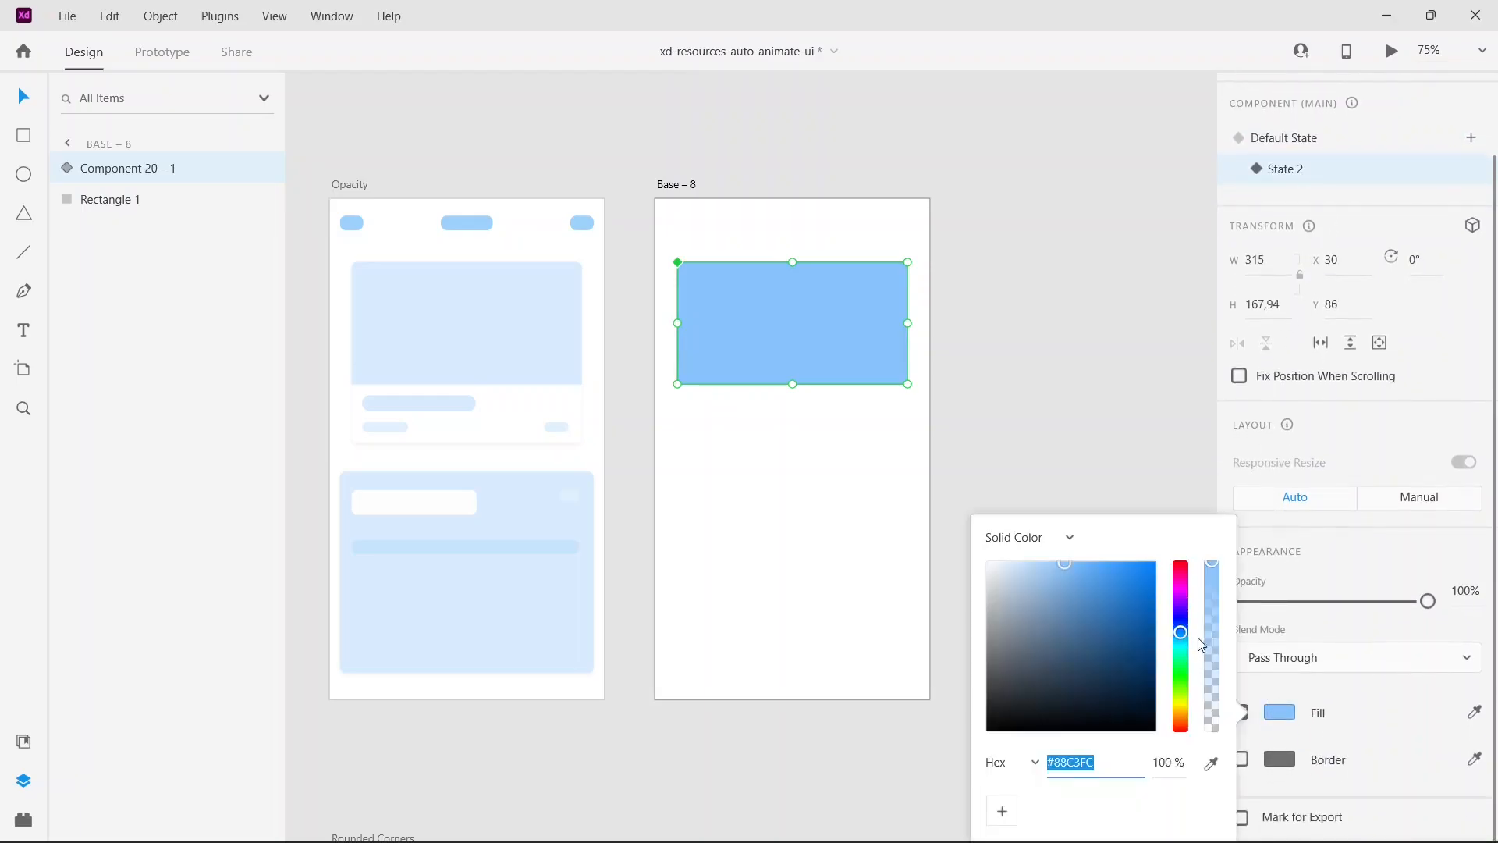
pyautogui.moveTo(1222, 589); pyautogui.dragTo(1214, 721)
pyautogui.moveTo(1064, 564); pyautogui.dragTo(1006, 565)
pyautogui.moveTo(1210, 712); pyautogui.dragTo(1212, 593)
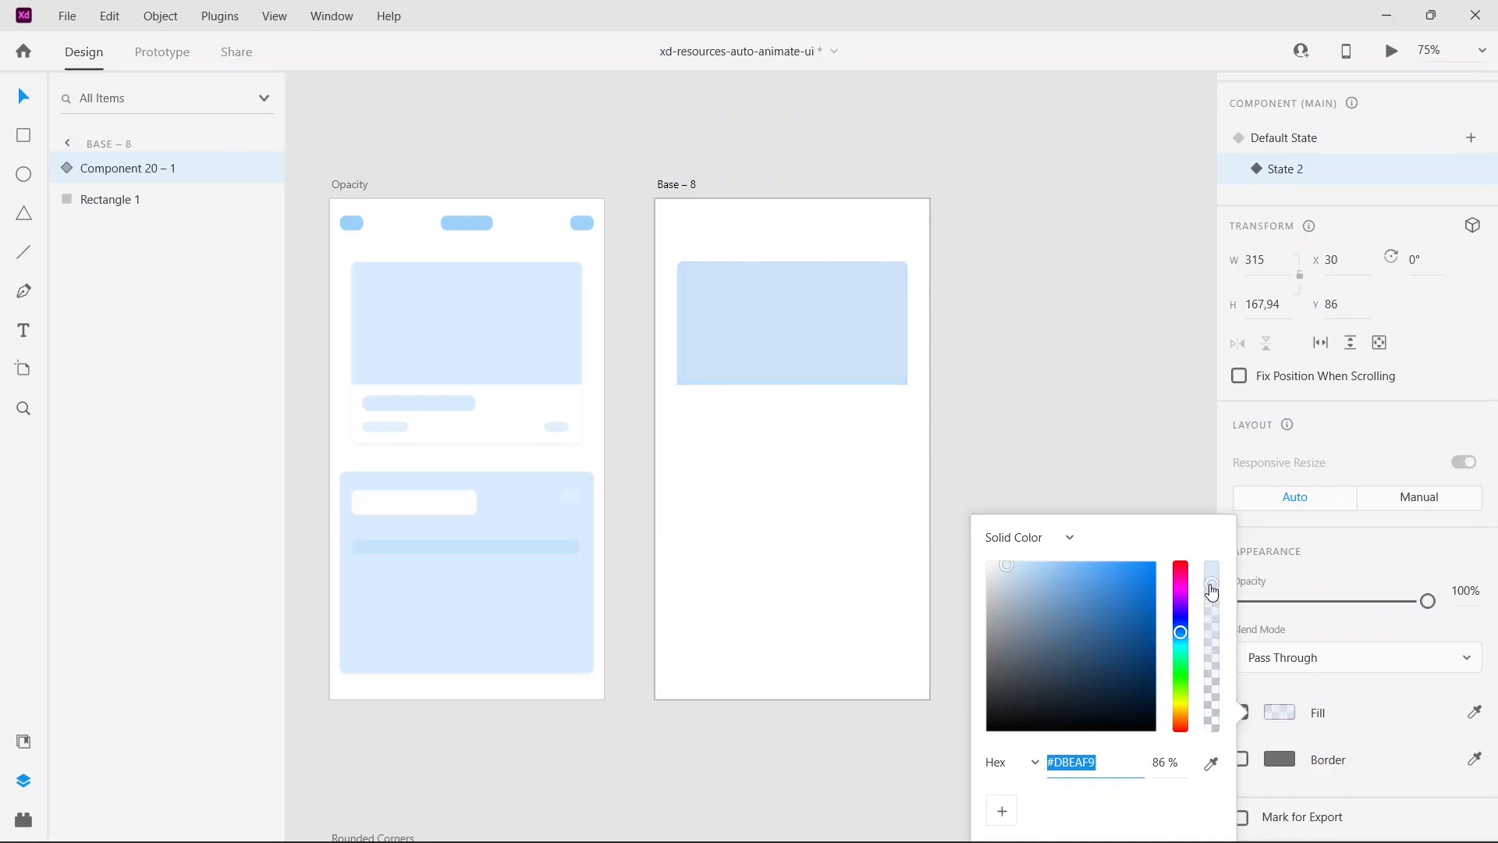
pyautogui.click(1370, 567)
# Step: Compare the component's Default State and State 2, ending on Default State
pyautogui.click(1273, 145)
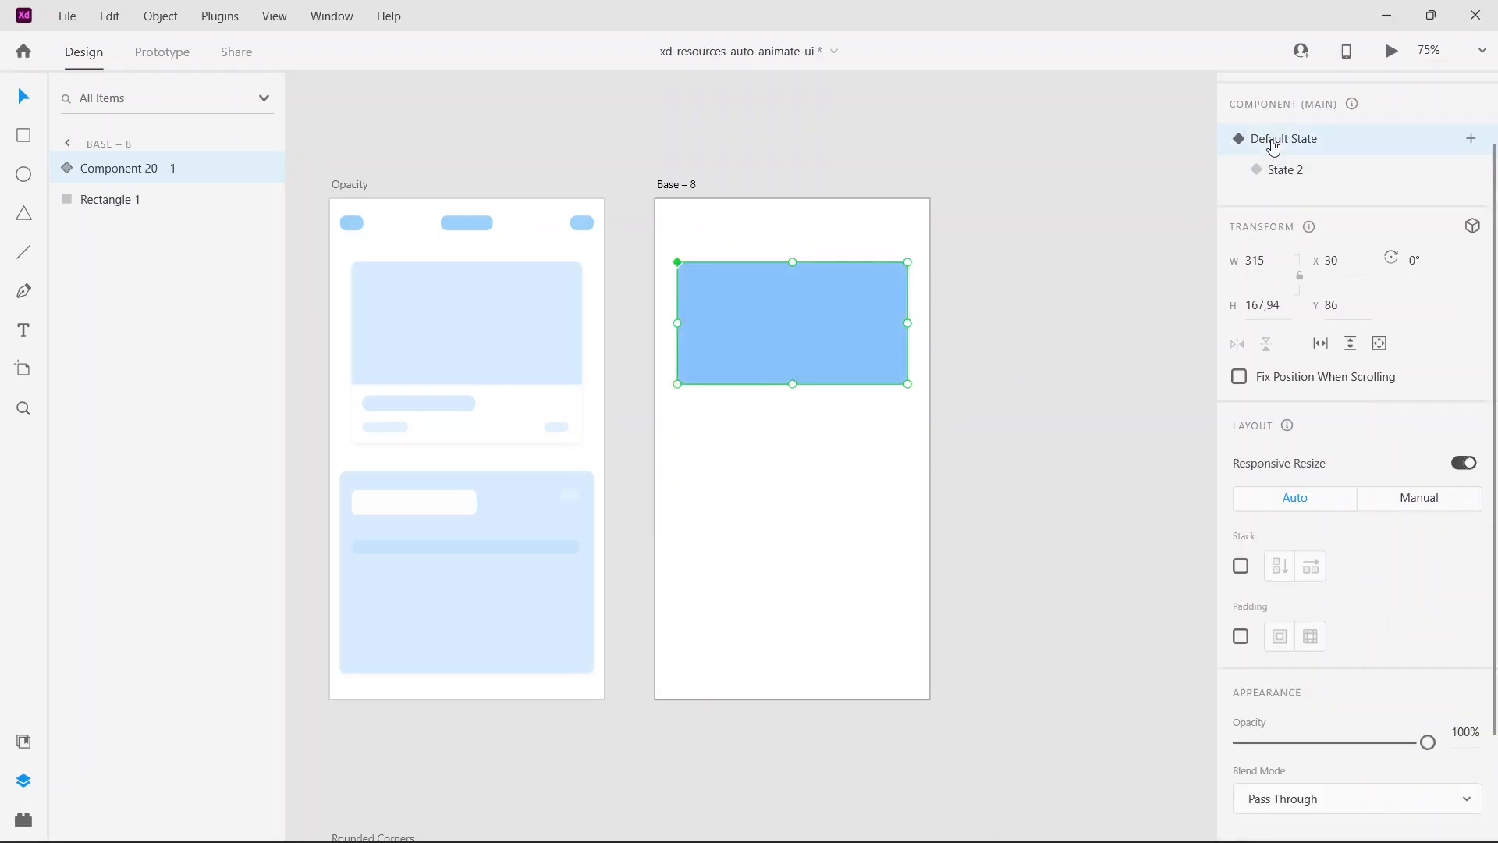
pyautogui.click(1310, 172)
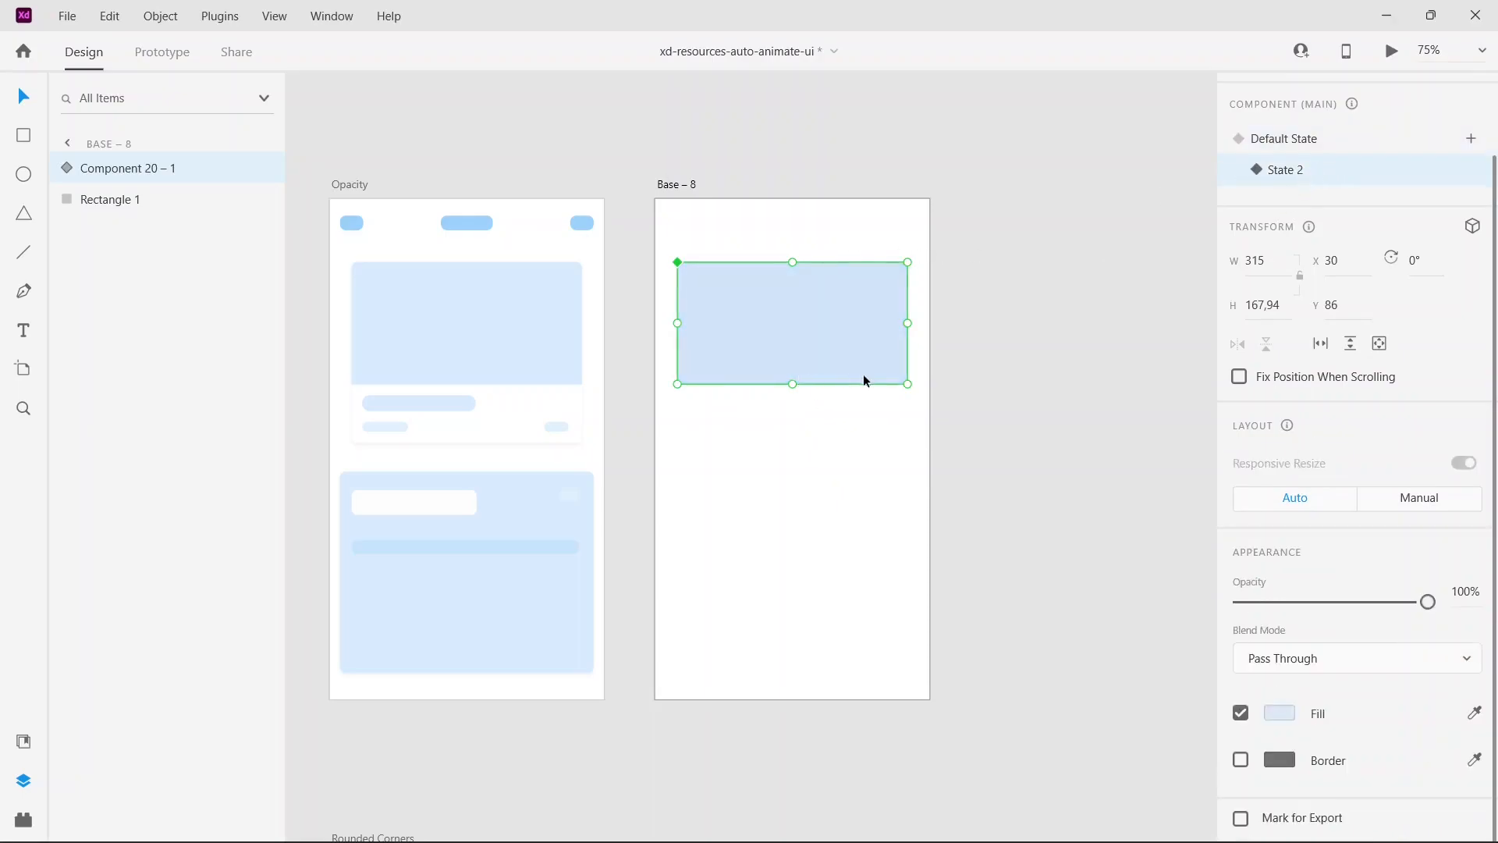
pyautogui.click(1310, 144)
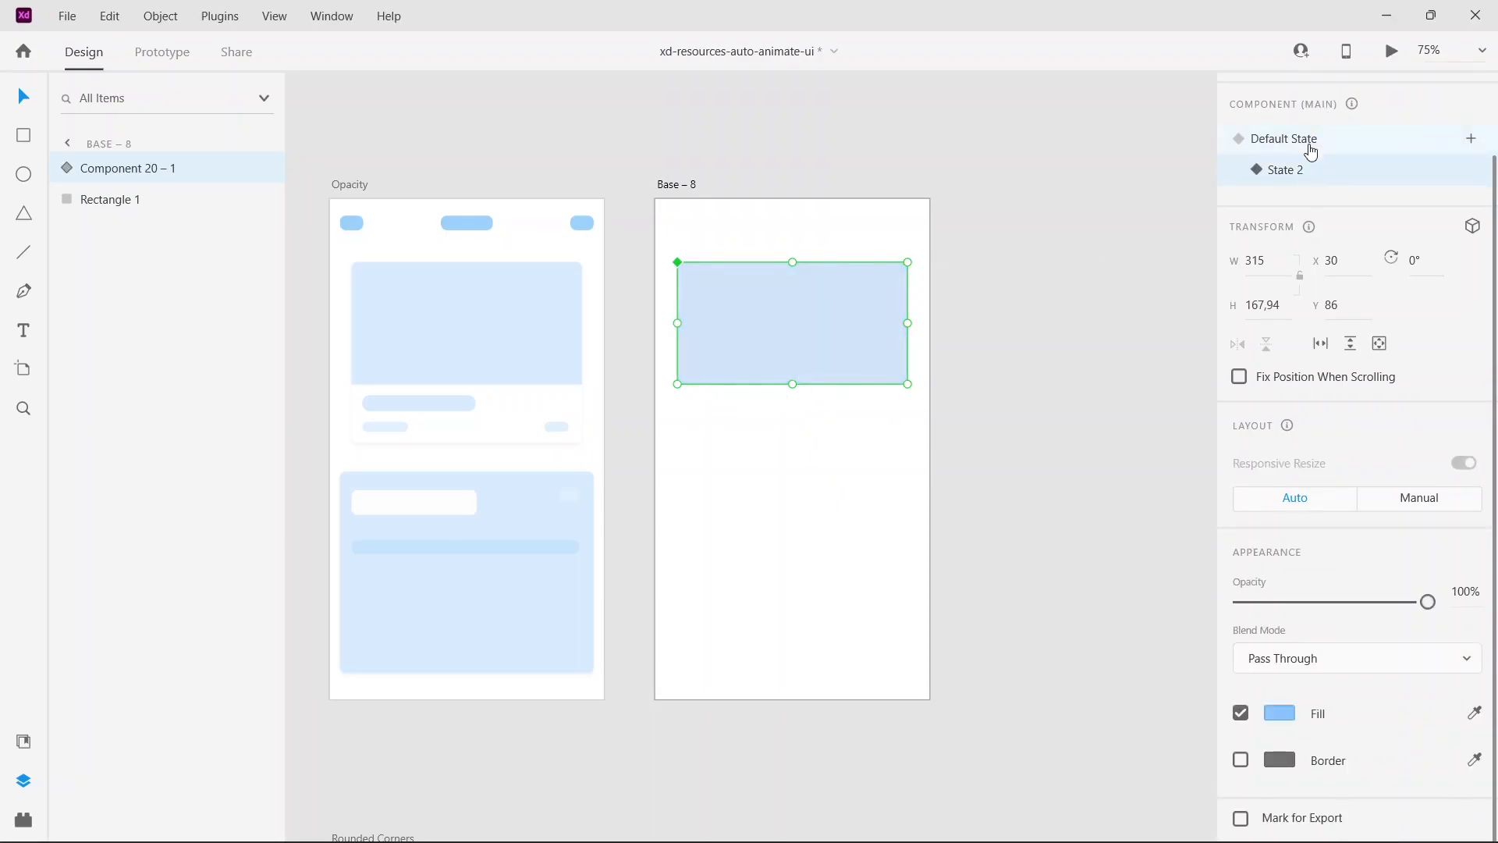
# Step: Add a Tap interaction to the component in Prototype mode, using a Transition action with State 2 as its destination
pyautogui.click(796, 213)
pyautogui.click(164, 54)
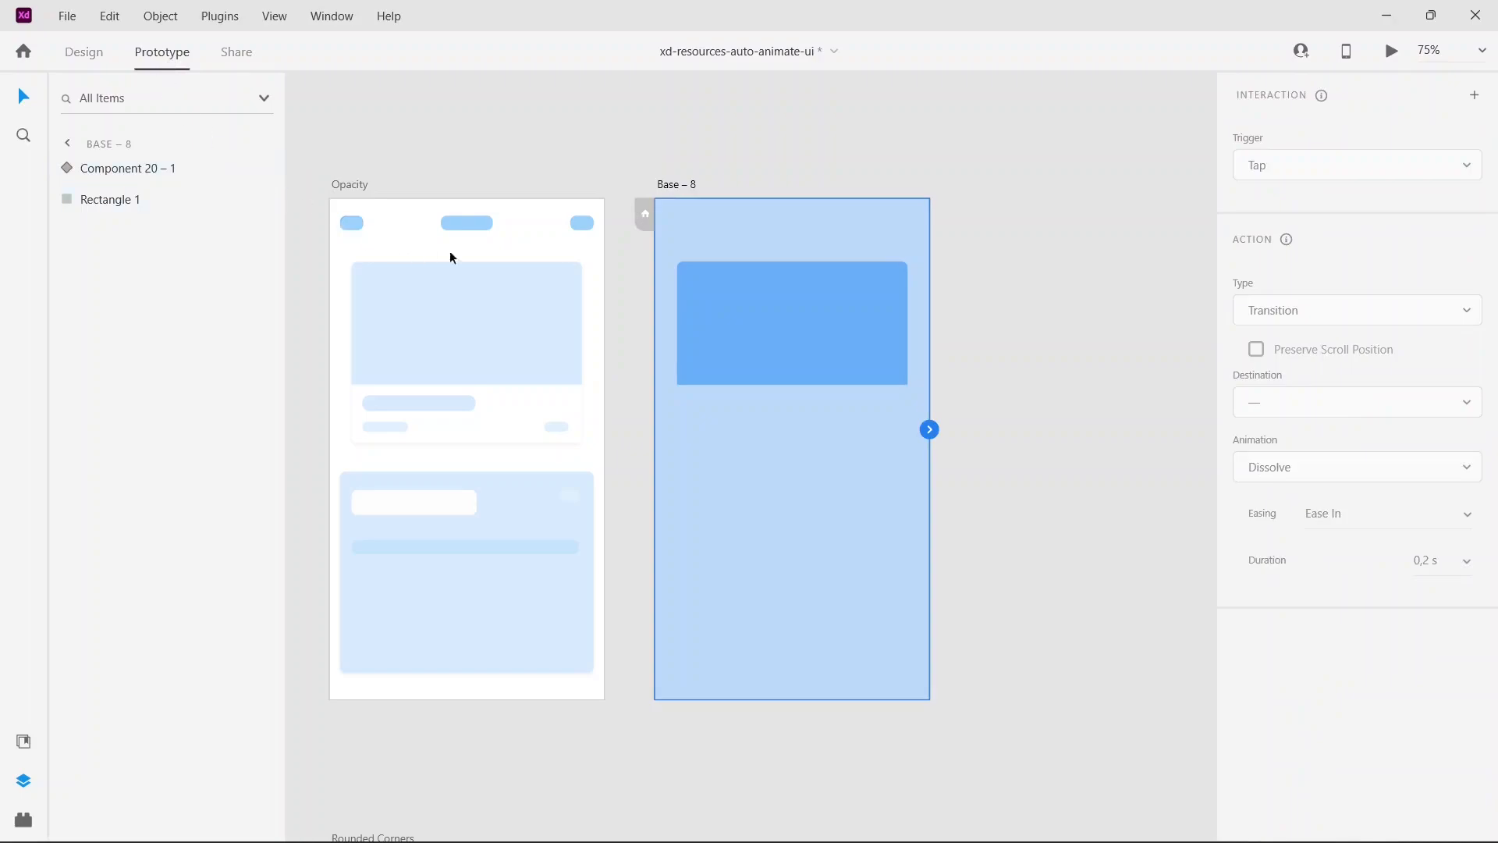
pyautogui.click(787, 325)
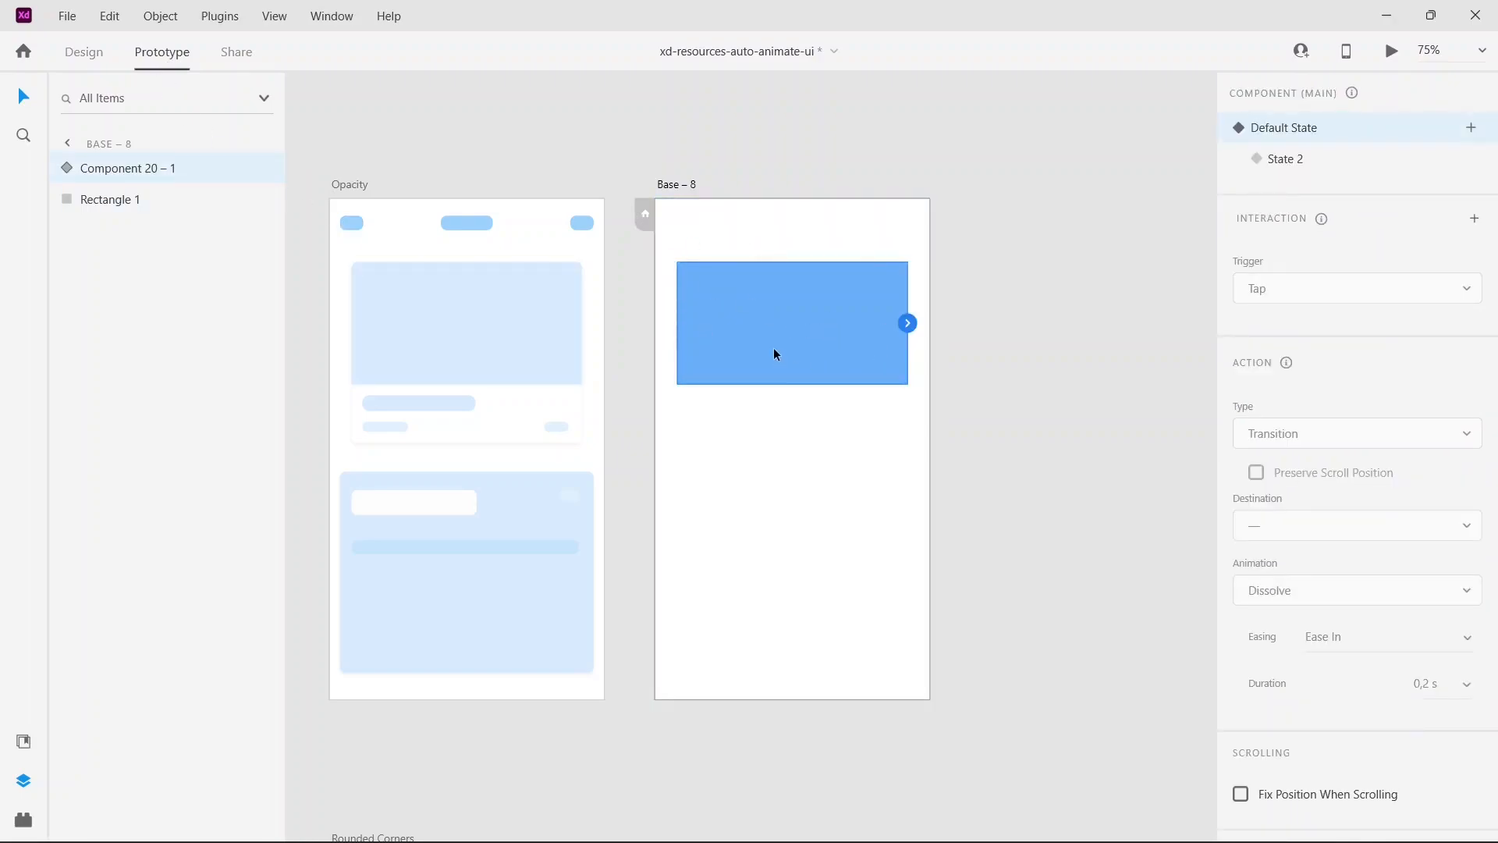
pyautogui.moveTo(908, 323); pyautogui.dragTo(942, 313)
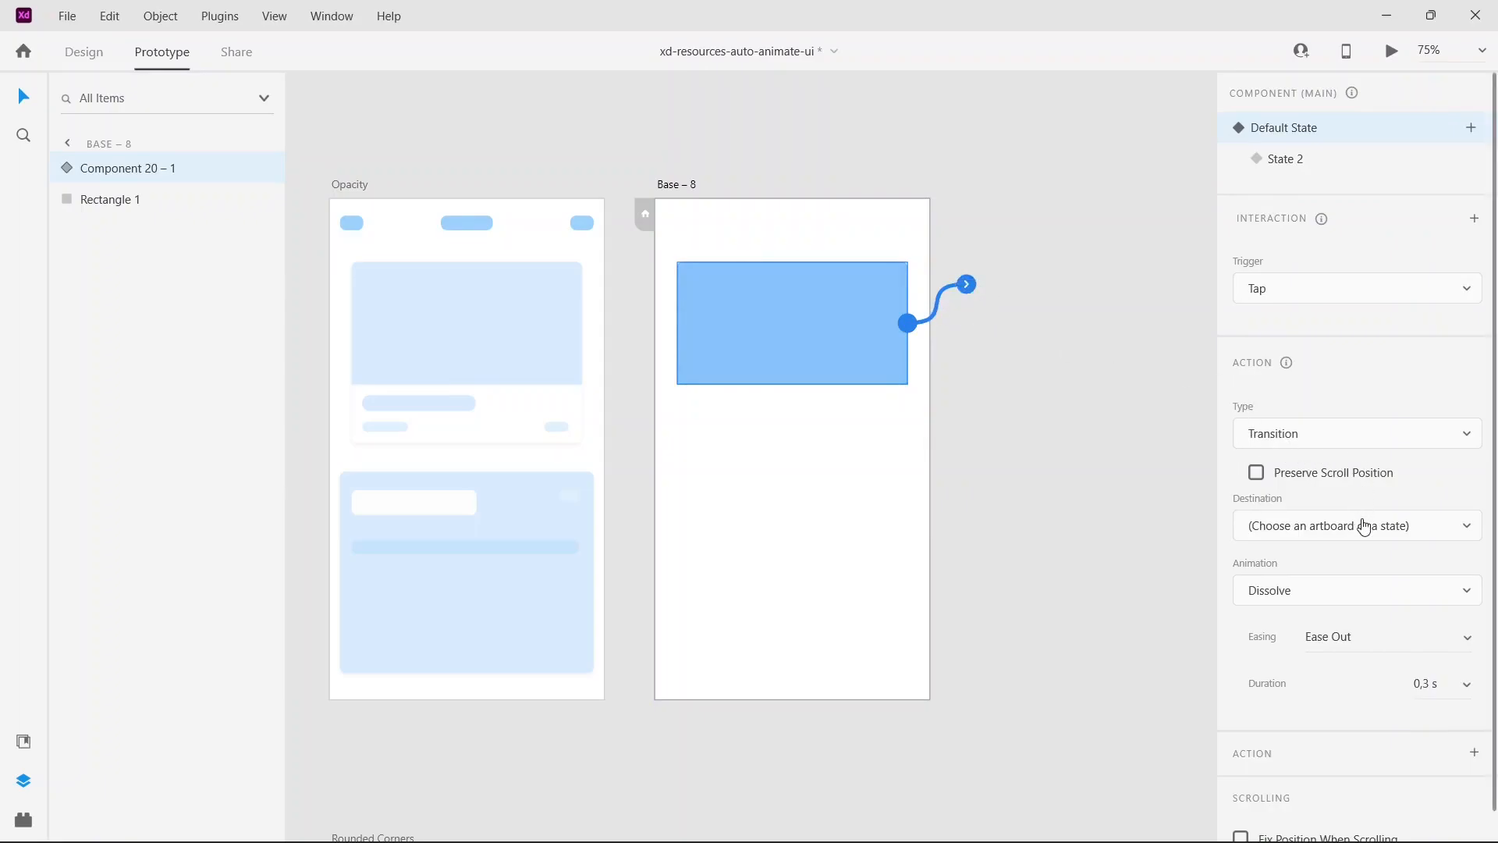
pyautogui.click(1291, 533)
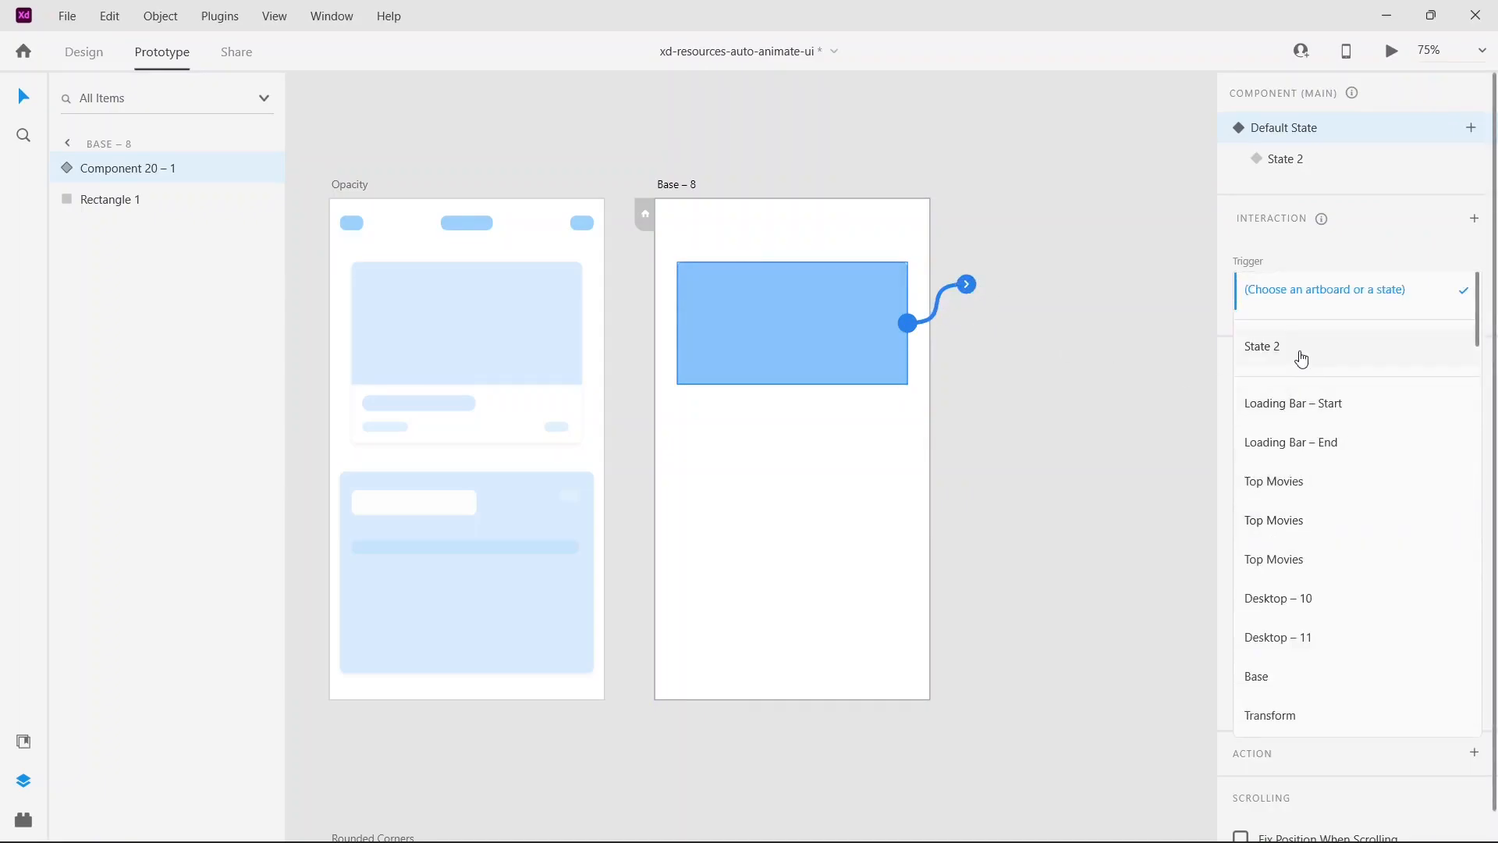
pyautogui.click(1300, 357)
# Step: Preview the Base – 8 artboard and tap its rectangle to test the change to State 2
pyautogui.click(676, 185)
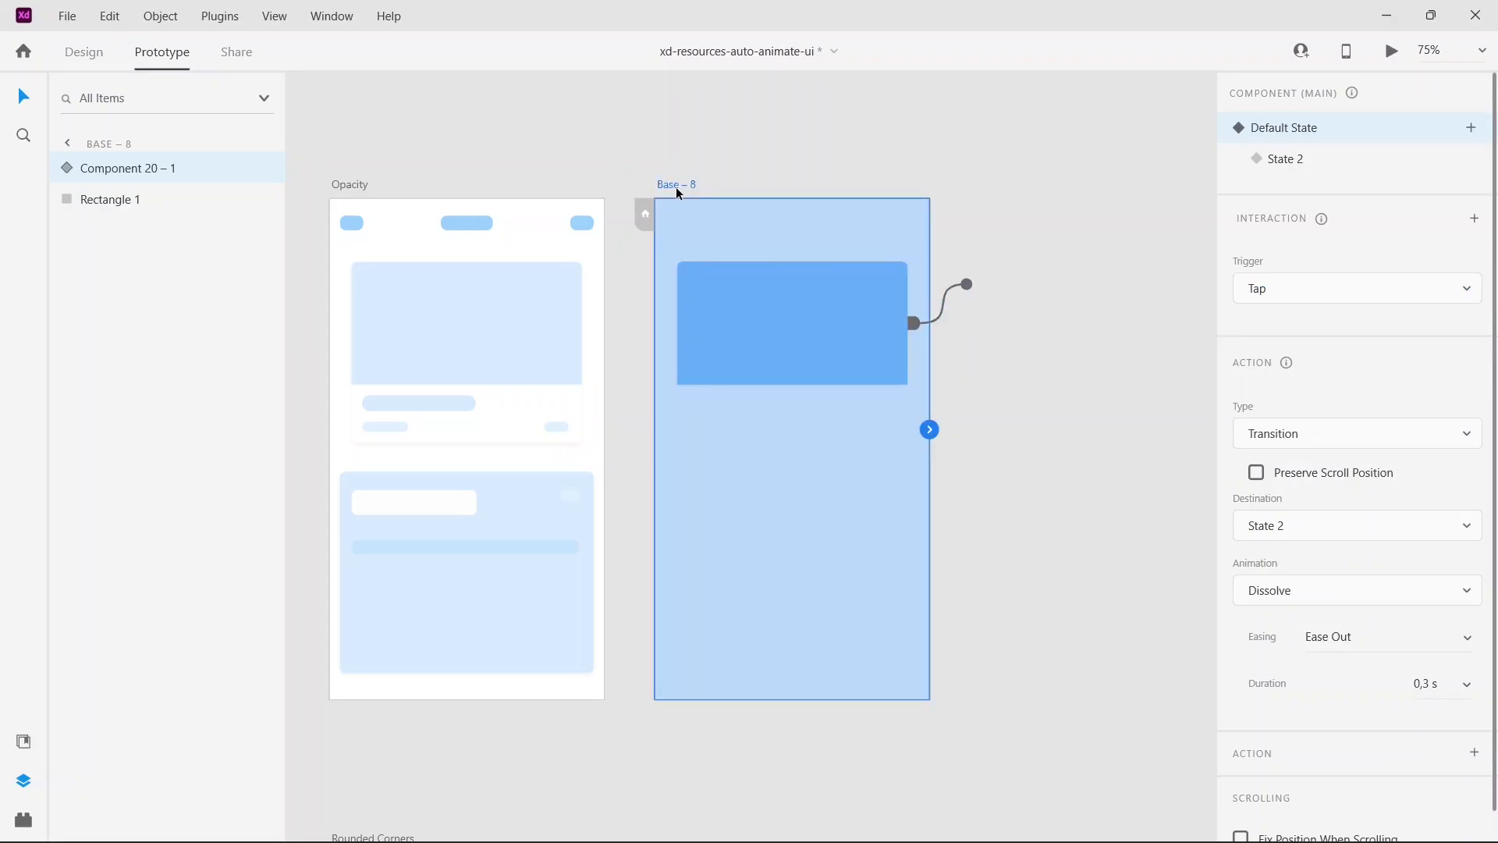
pyautogui.click(1390, 55)
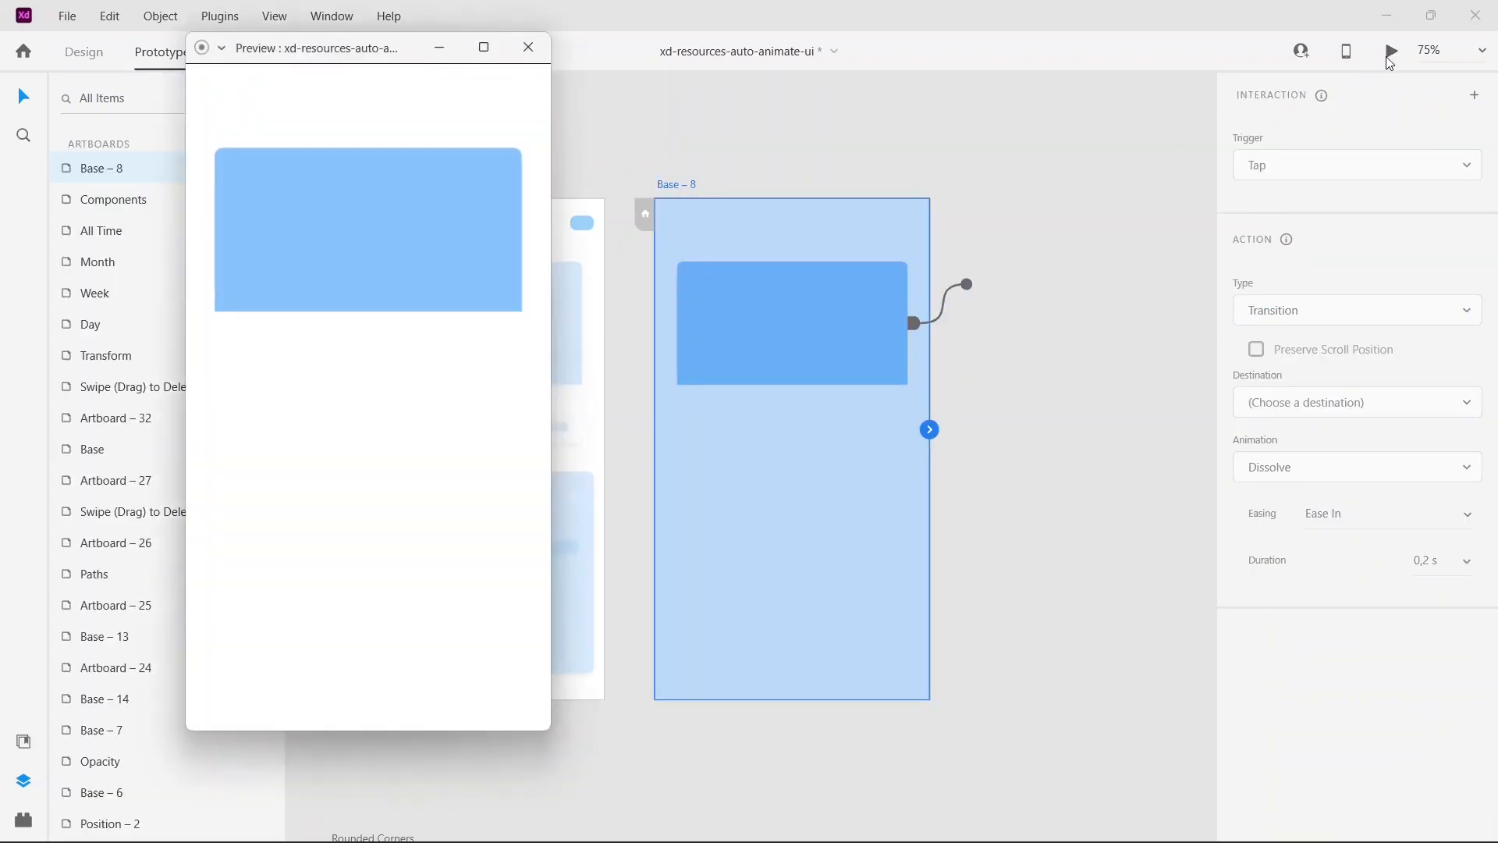
pyautogui.click(434, 266)
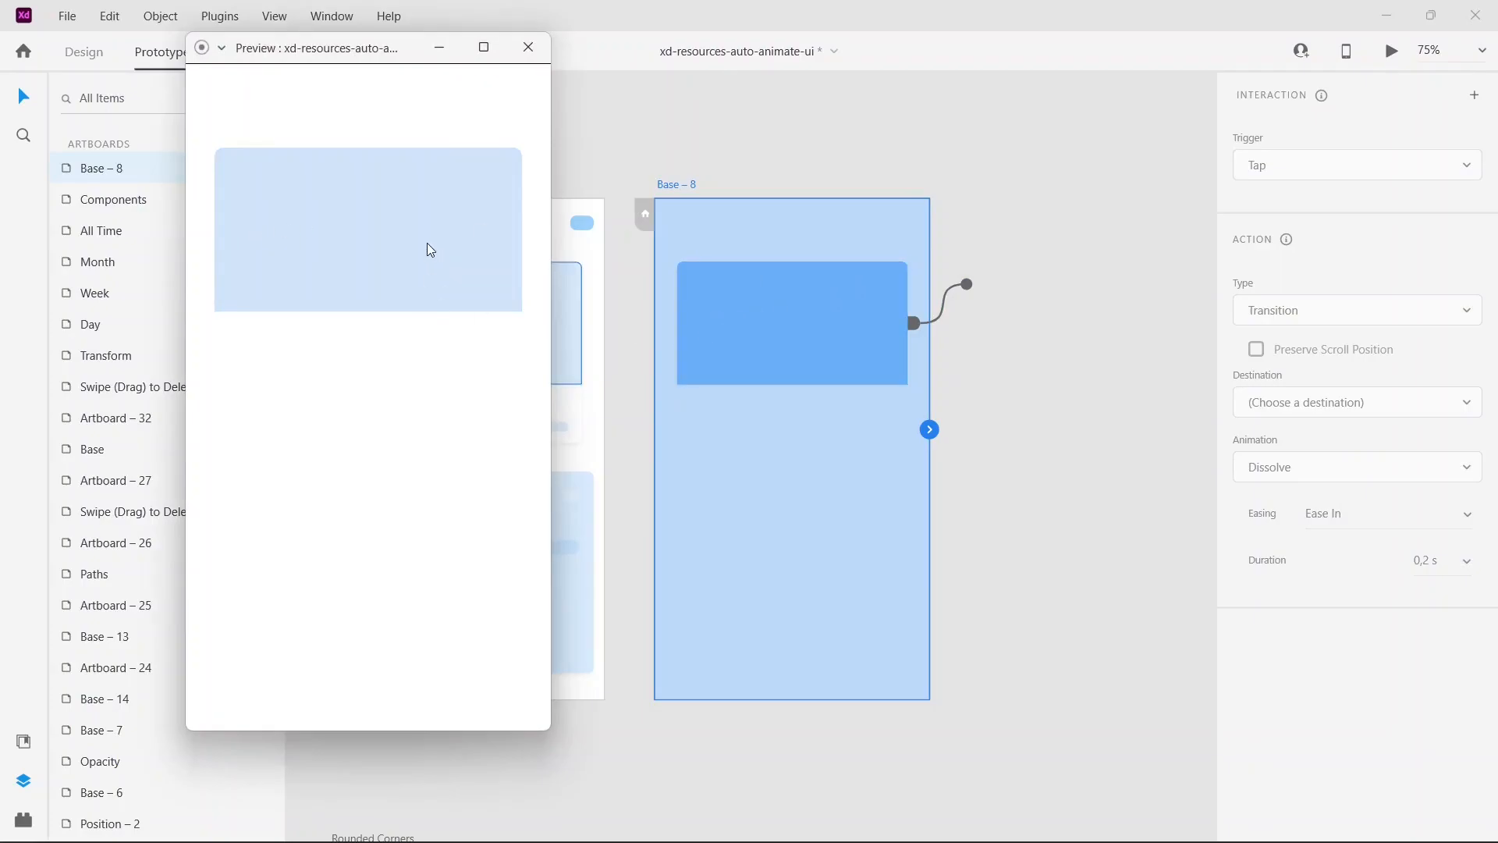
pyautogui.click(529, 48)
pyautogui.click(1050, 409)
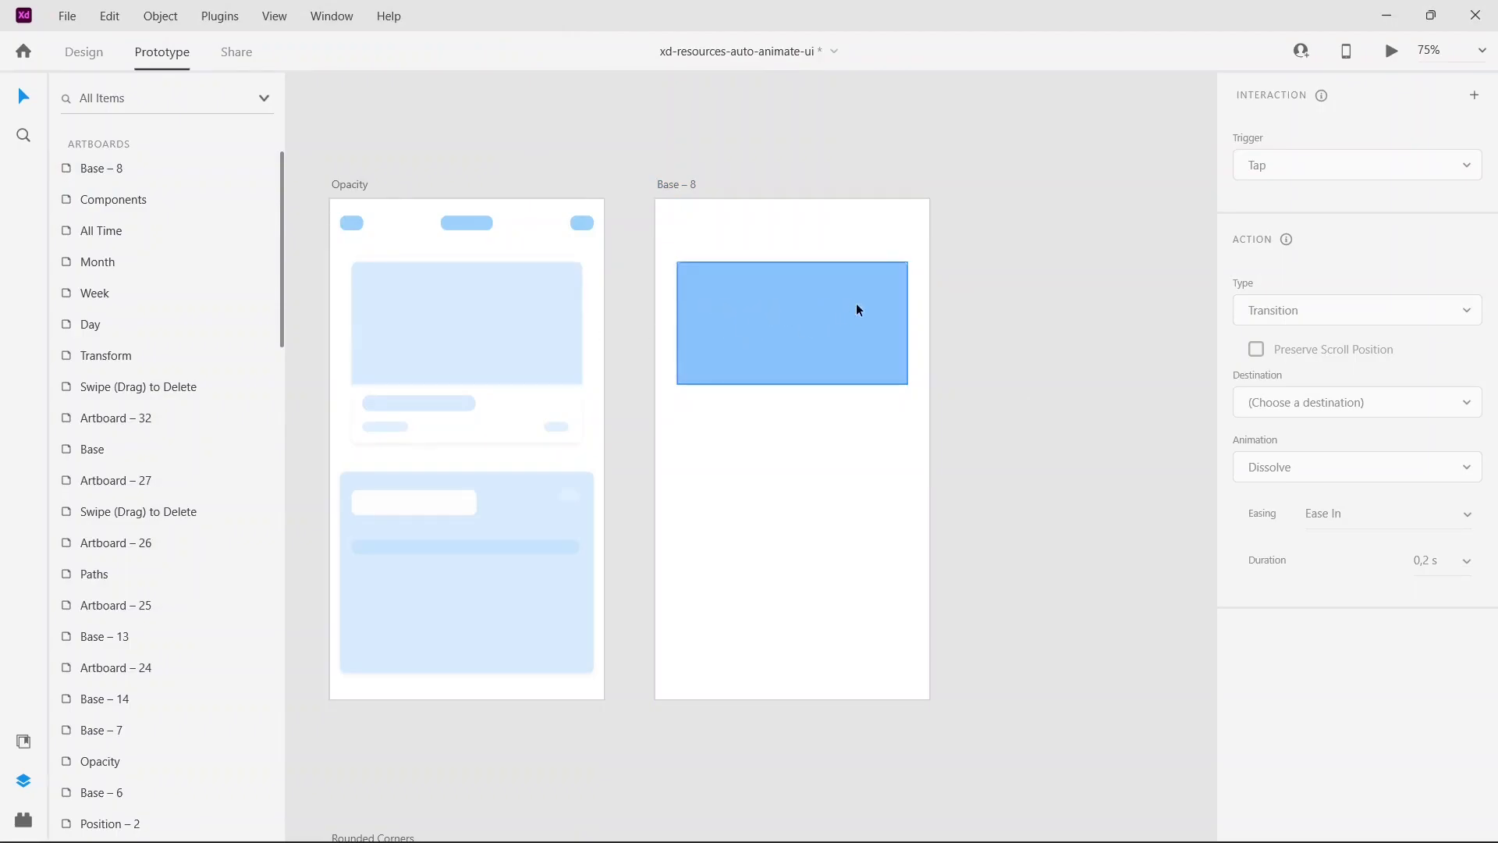
# Step: Add a Tap interaction to the component's State 2, using a Transition action that returns to Default State
pyautogui.click(796, 316)
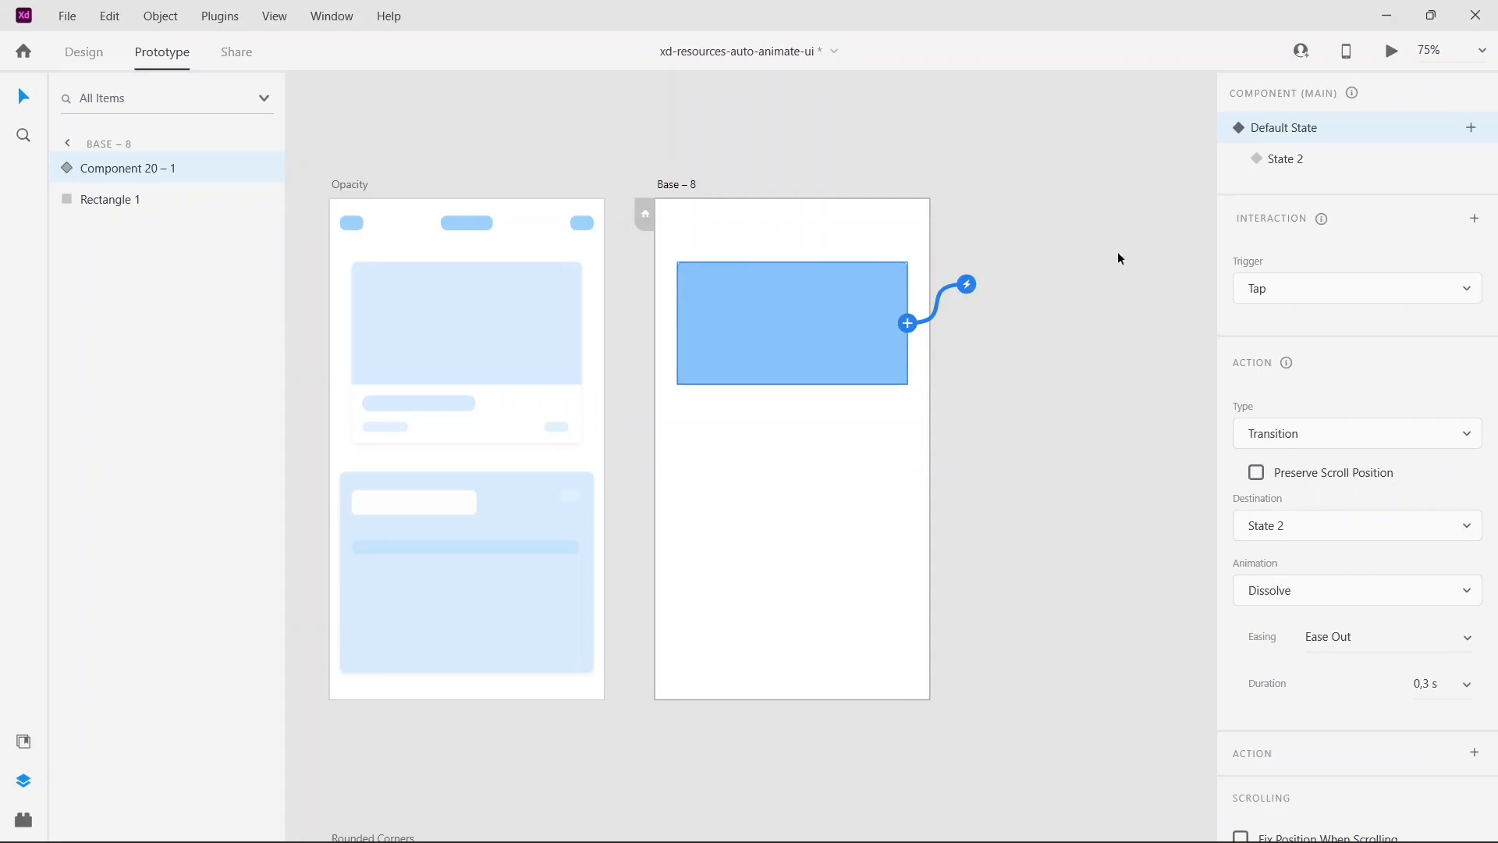
pyautogui.click(1311, 165)
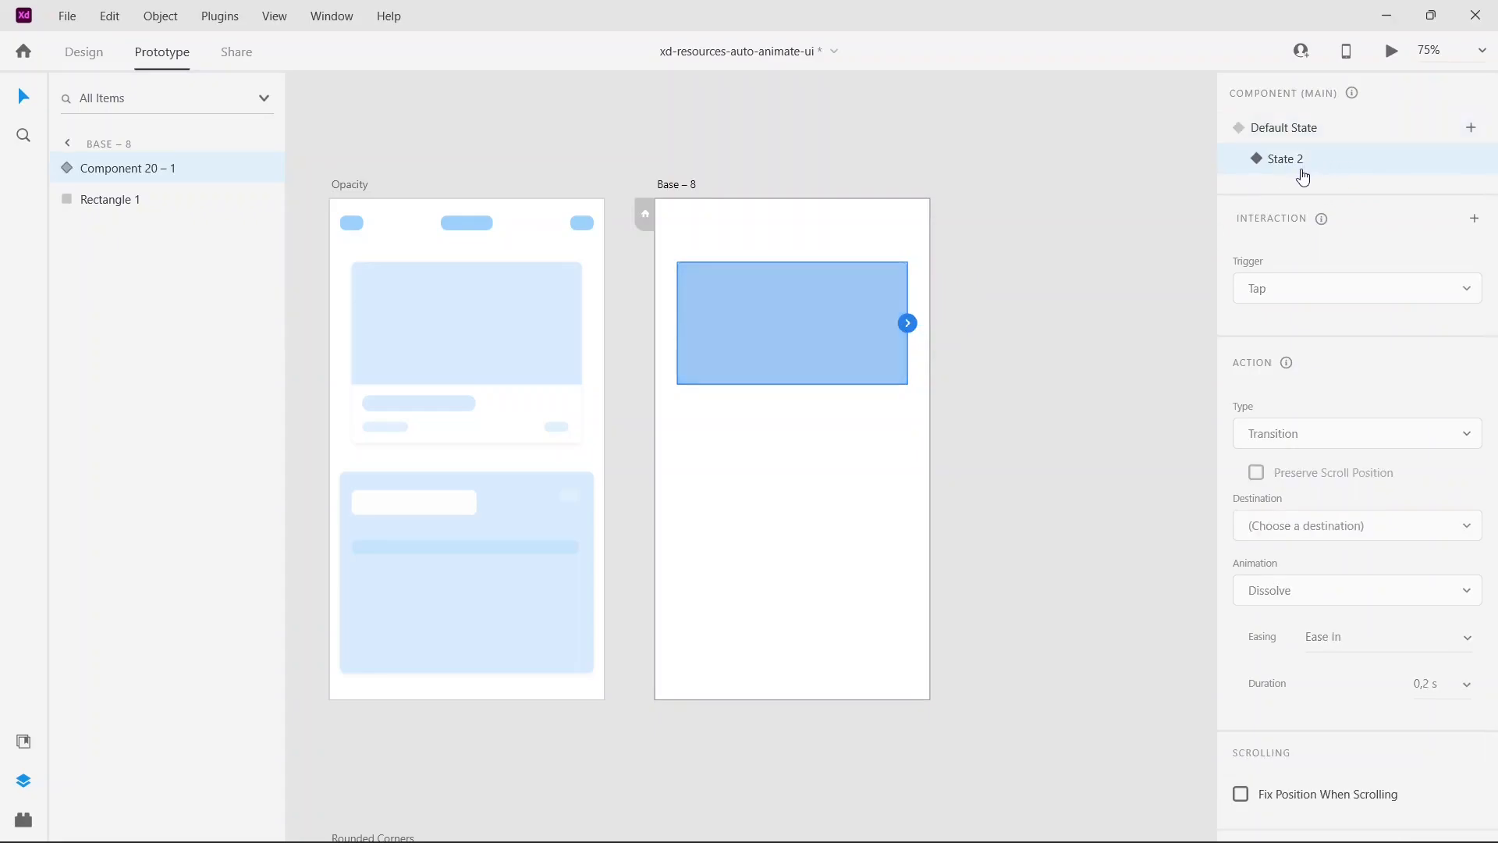
pyautogui.click(911, 325)
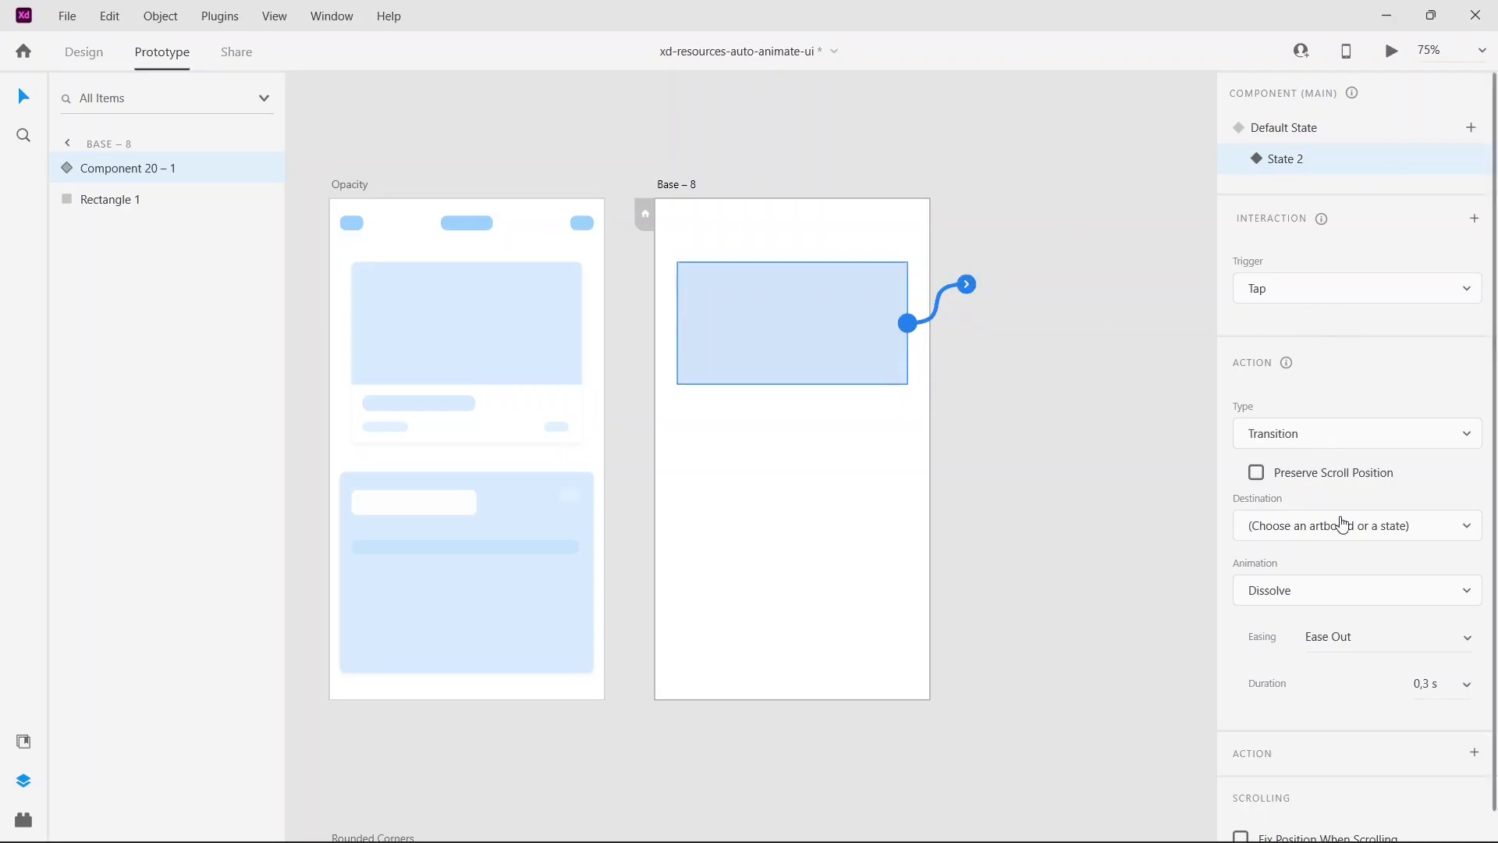
pyautogui.click(1350, 539)
pyautogui.click(1299, 348)
pyautogui.click(1280, 133)
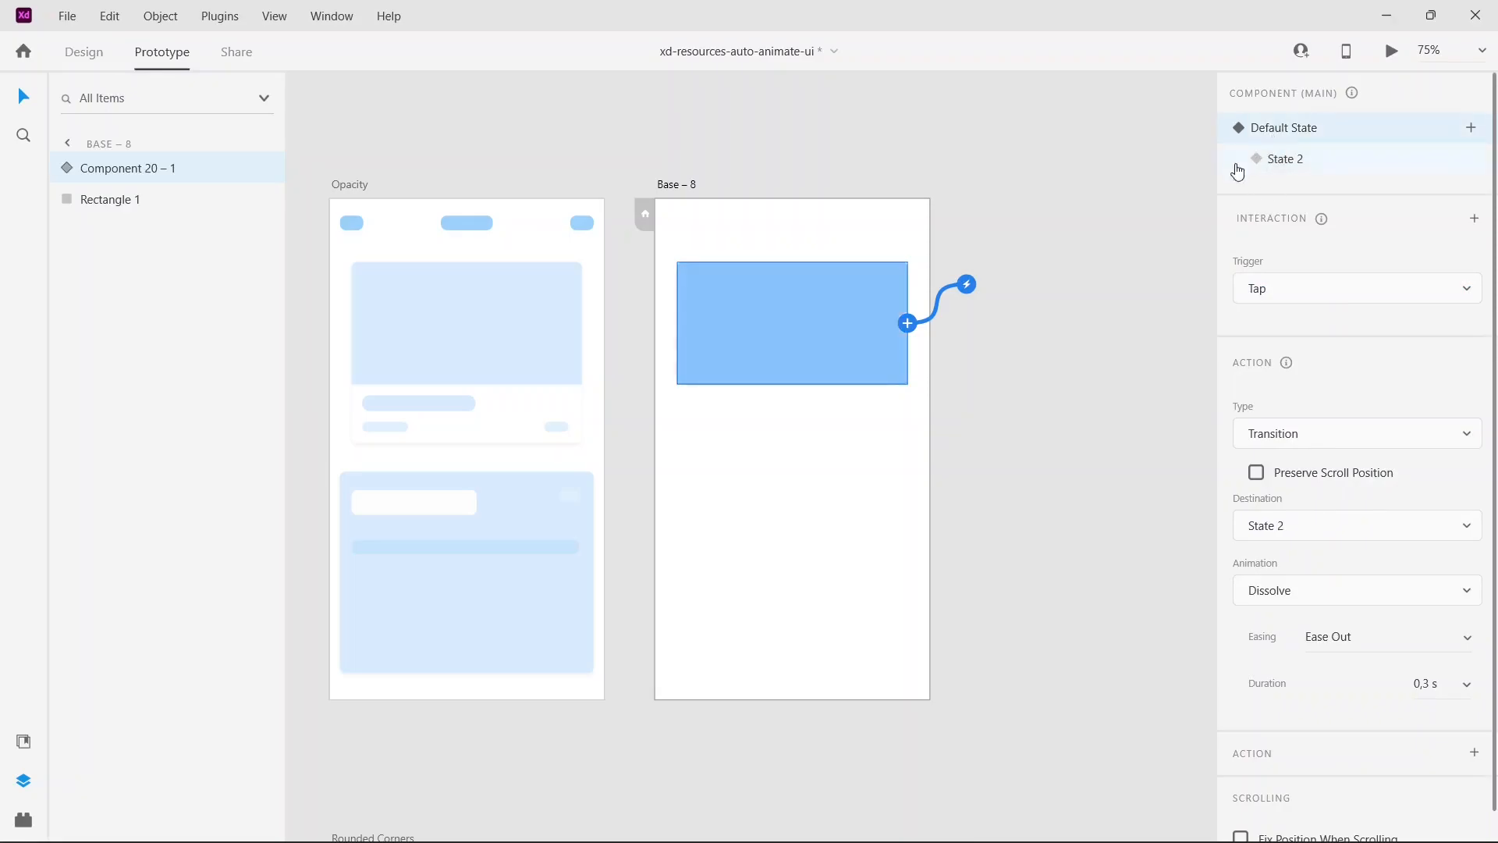
# Step: Preview Base – 8 again and tap the rectangle repeatedly to test switching between both states
pyautogui.click(679, 186)
pyautogui.click(1392, 51)
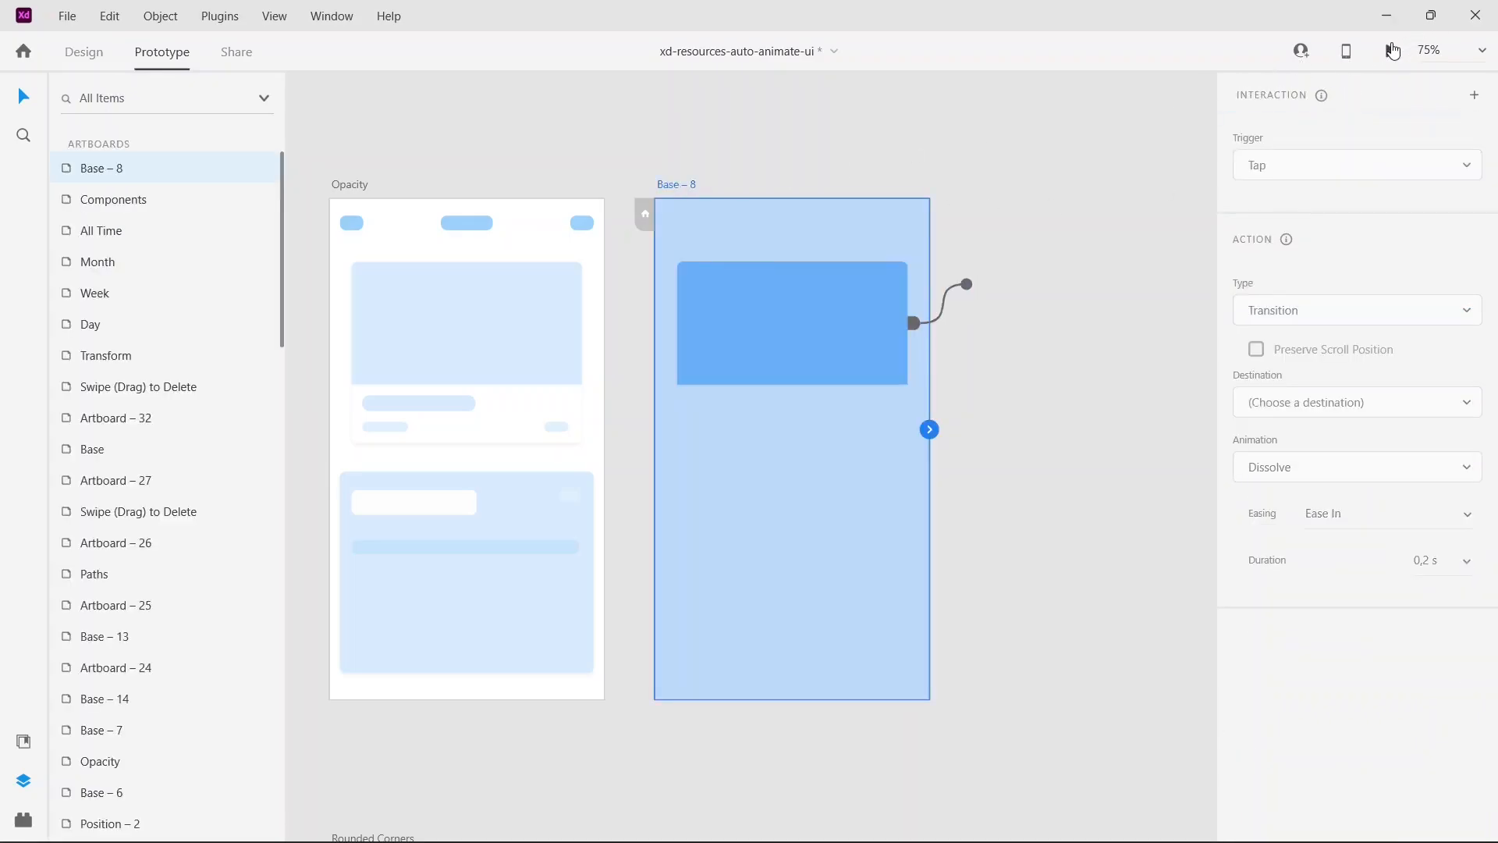
pyautogui.click(454, 210)
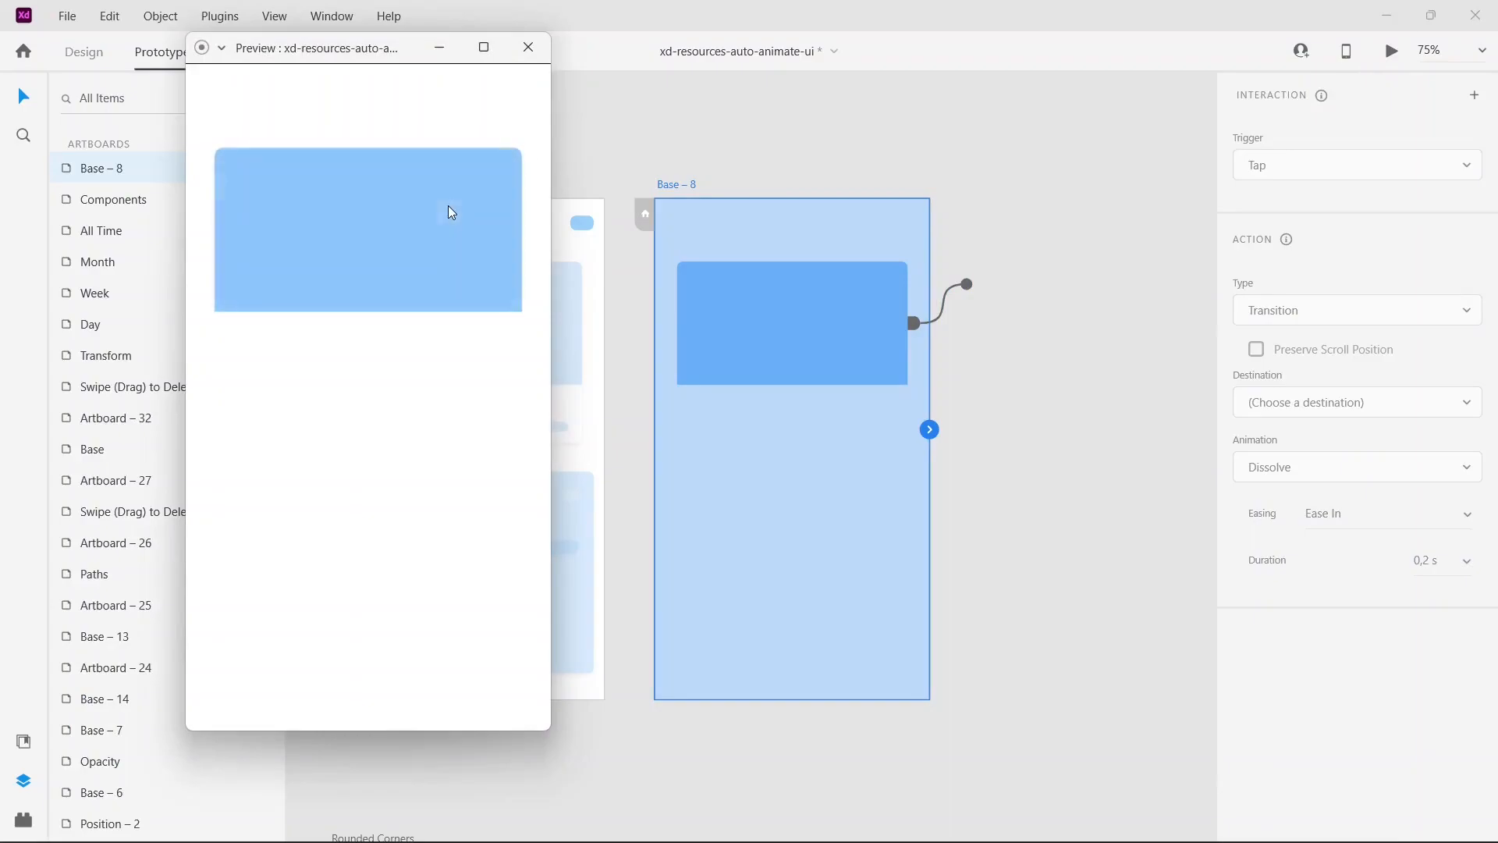
pyautogui.click(449, 208)
pyautogui.click(450, 207)
pyautogui.click(450, 208)
pyautogui.click(449, 208)
pyautogui.click(449, 207)
pyautogui.click(528, 48)
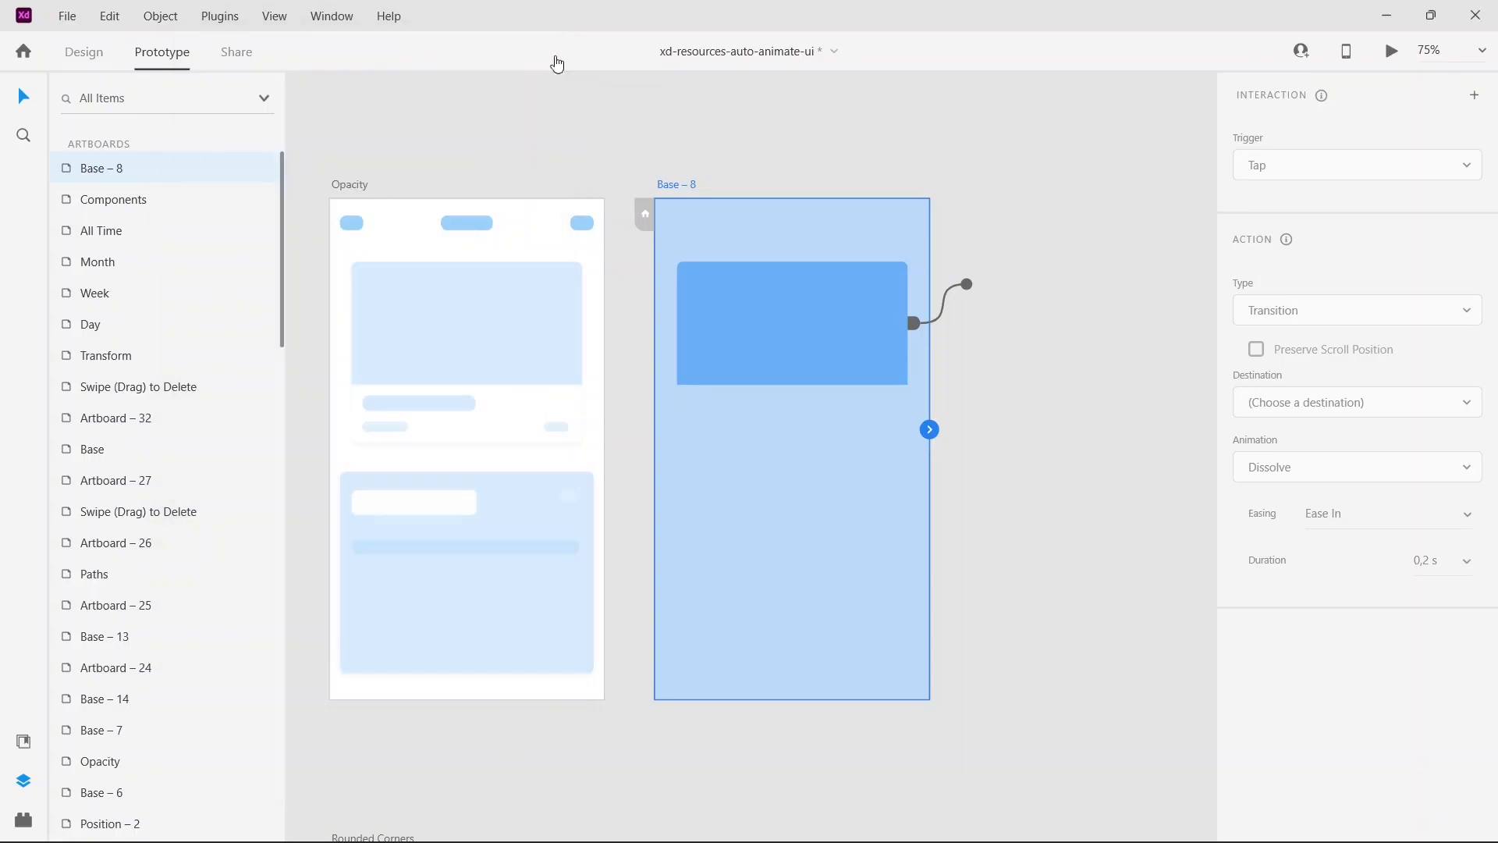
# Step: Check the Base – 6 artboard's large rectangle and its prototype link to the Opacity artboard
pyautogui.hscroll(-5, 624, 156)
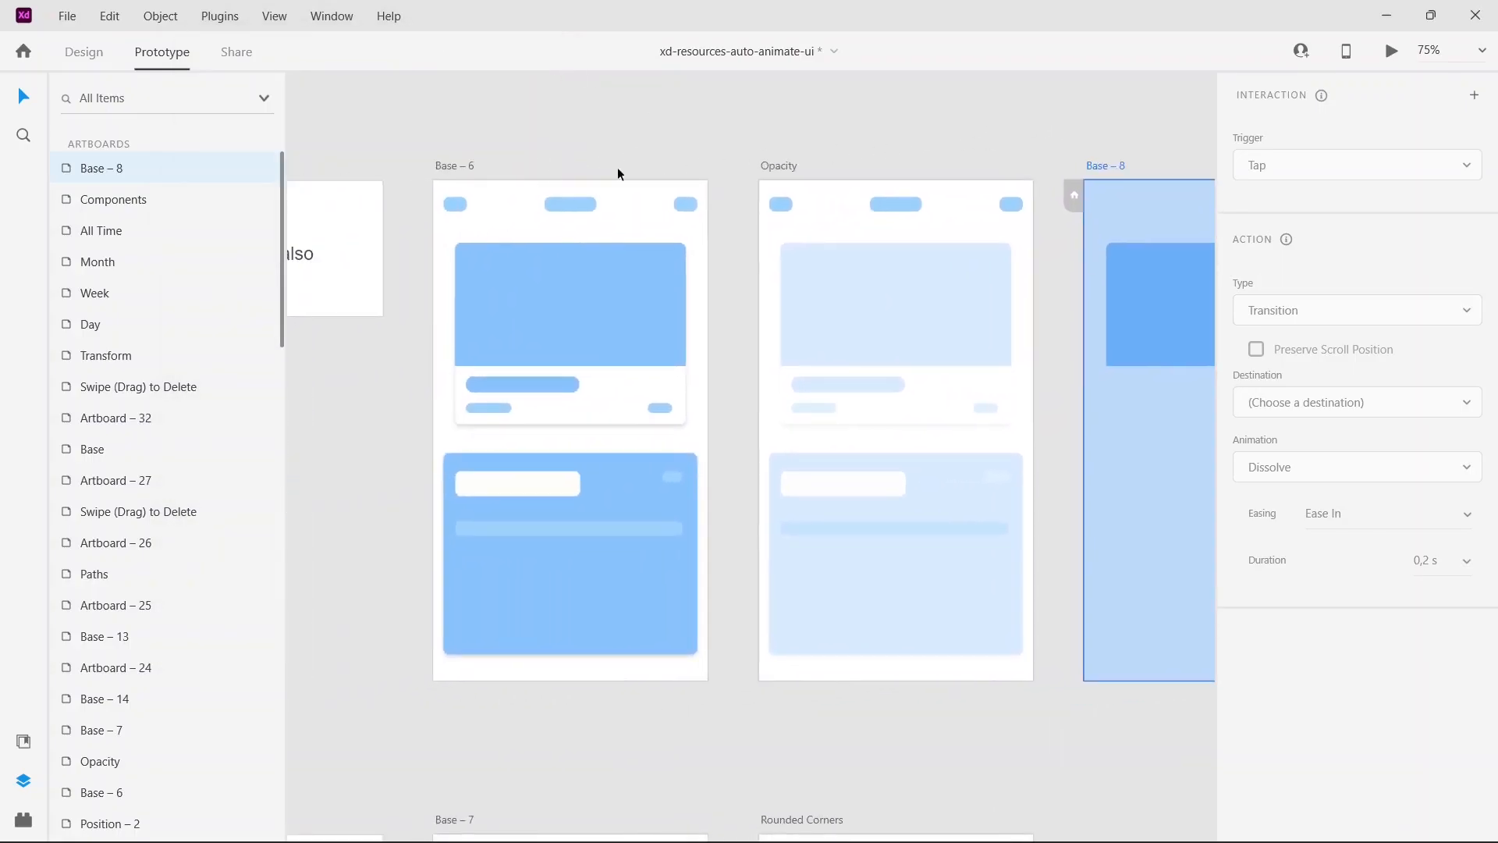
pyautogui.click(653, 300)
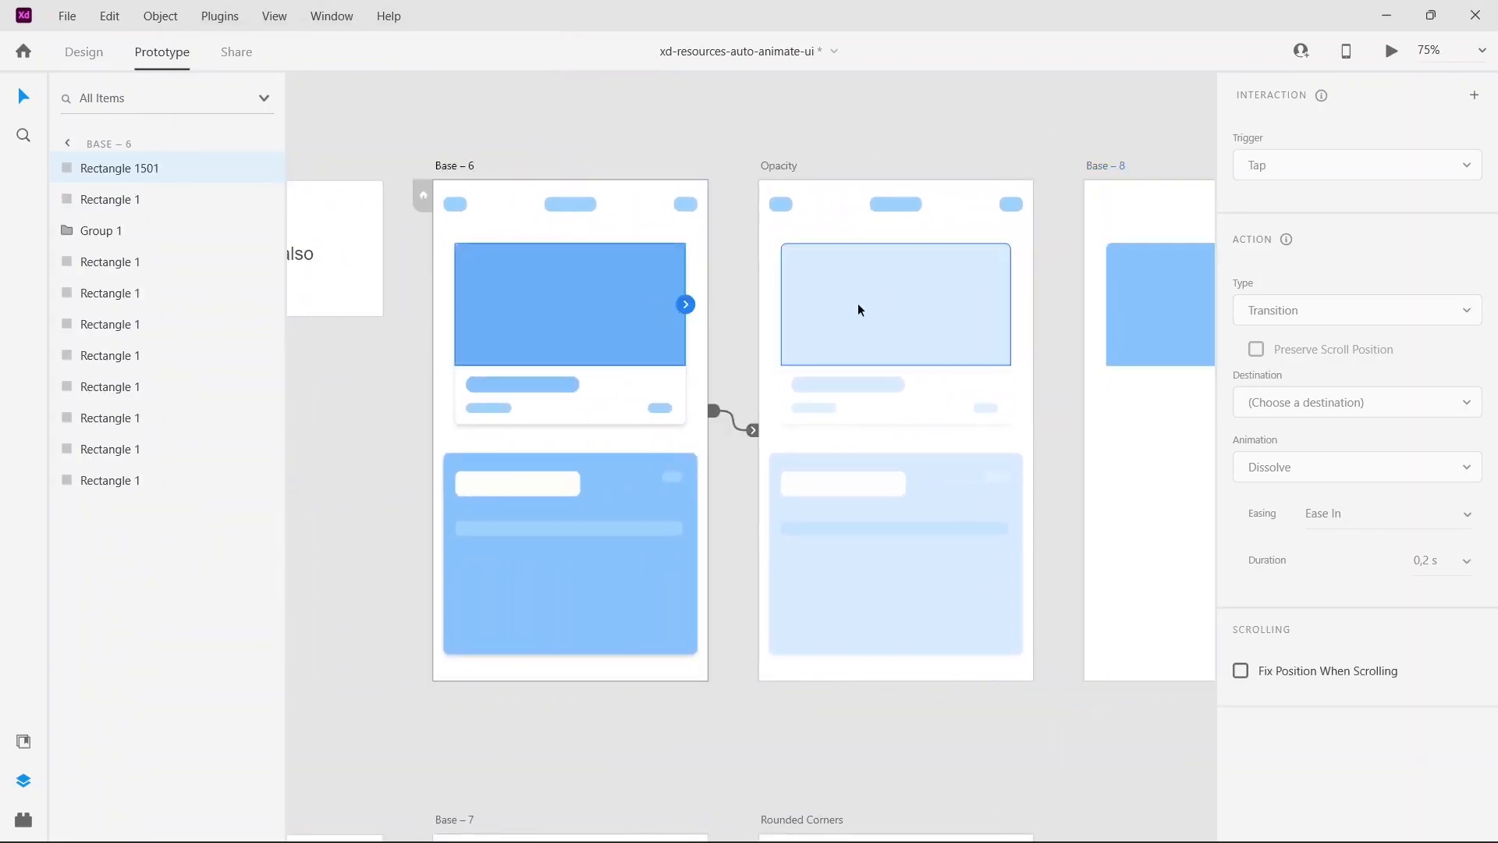
pyautogui.click(821, 145)
# Step: Run the Base – 8 preview once more and tap the component for comparison with the two-artboard version
pyautogui.hscroll(6, 821, 144)
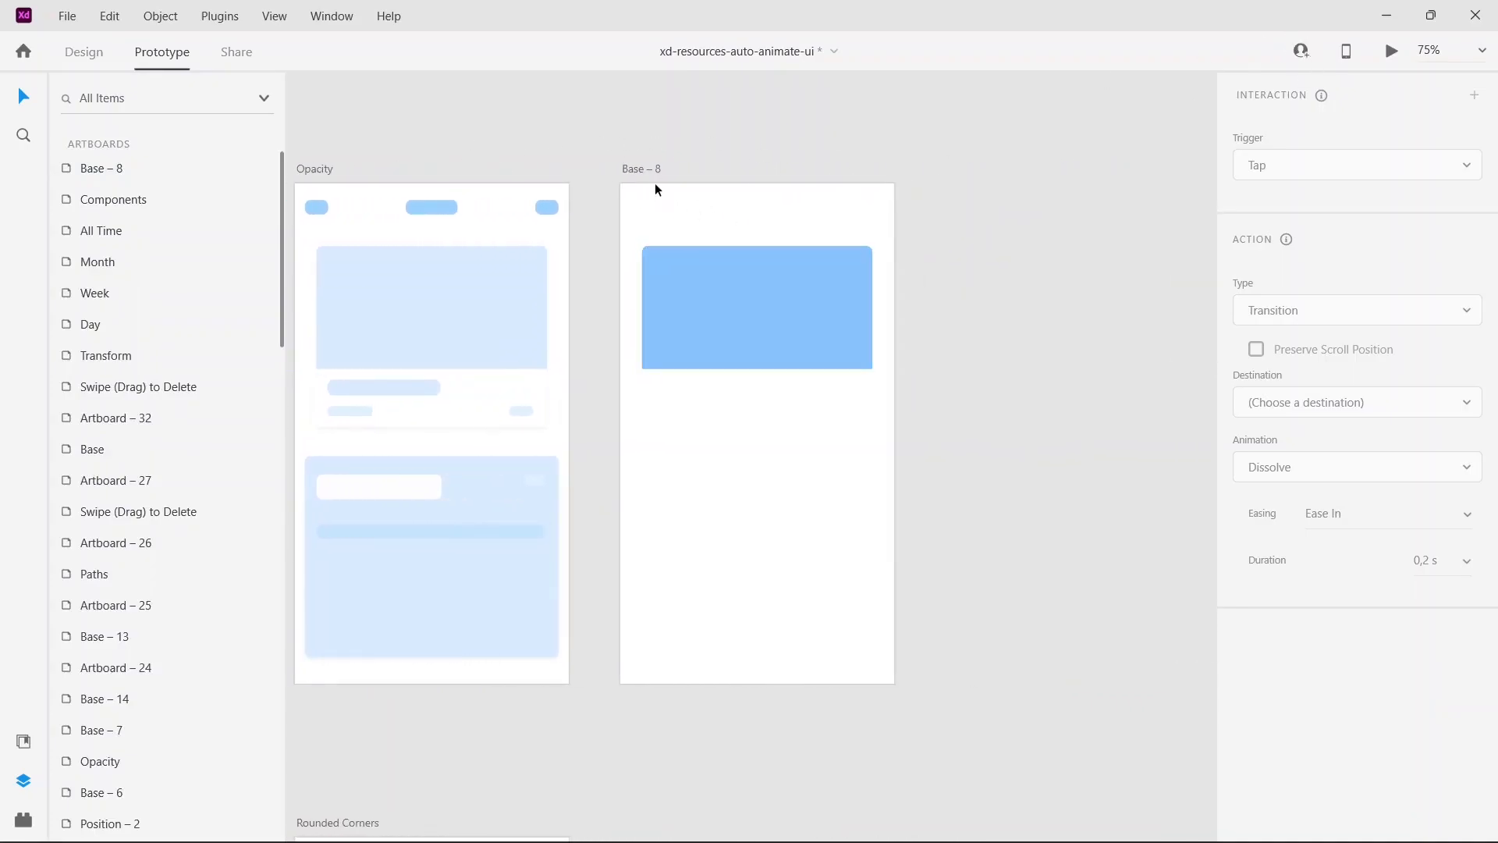
pyautogui.click(648, 168)
pyautogui.click(1392, 51)
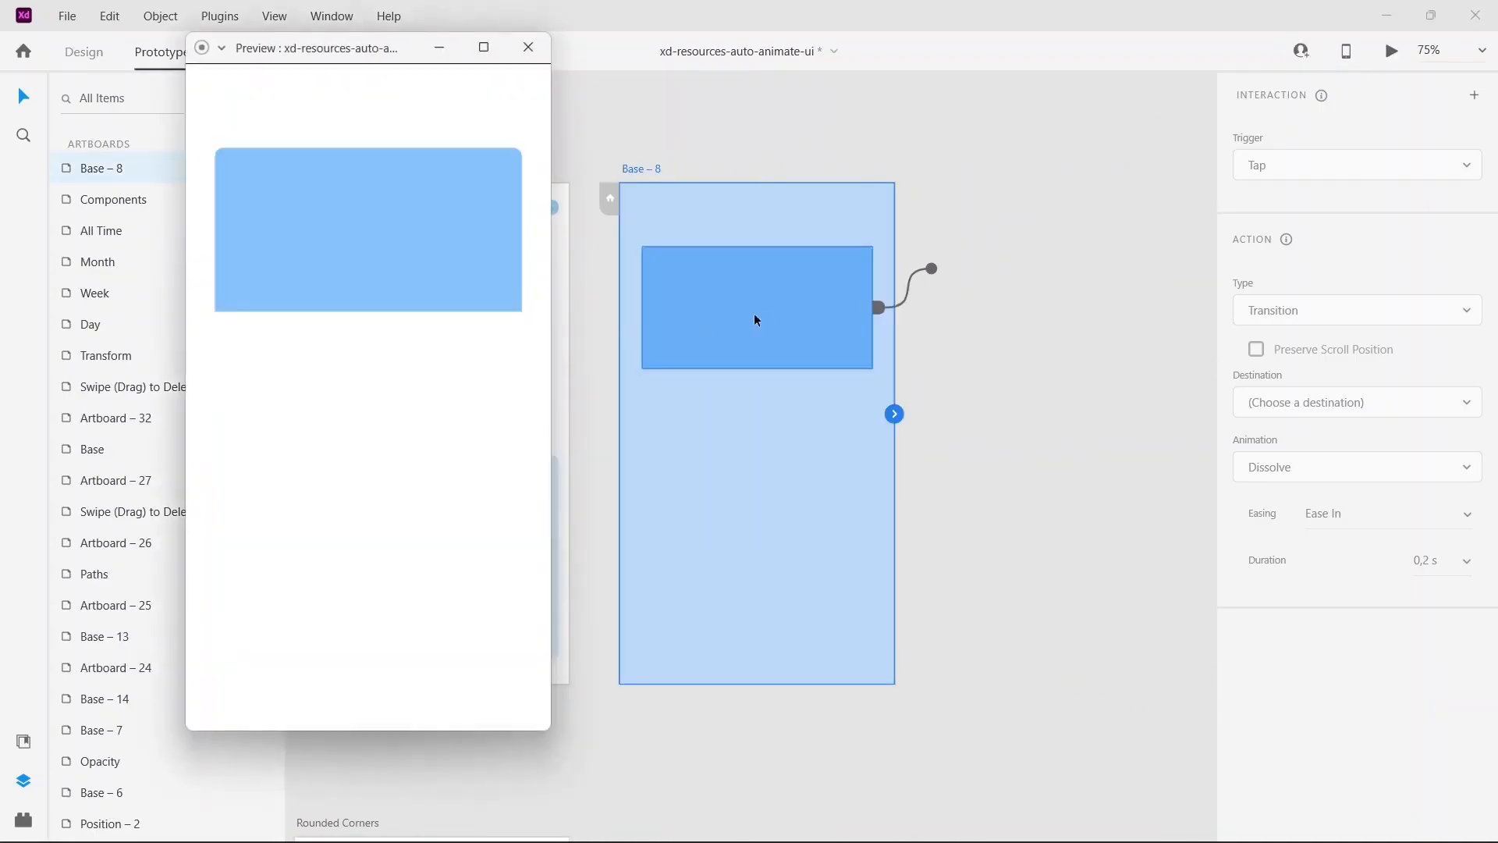
pyautogui.click(420, 271)
pyautogui.click(528, 47)
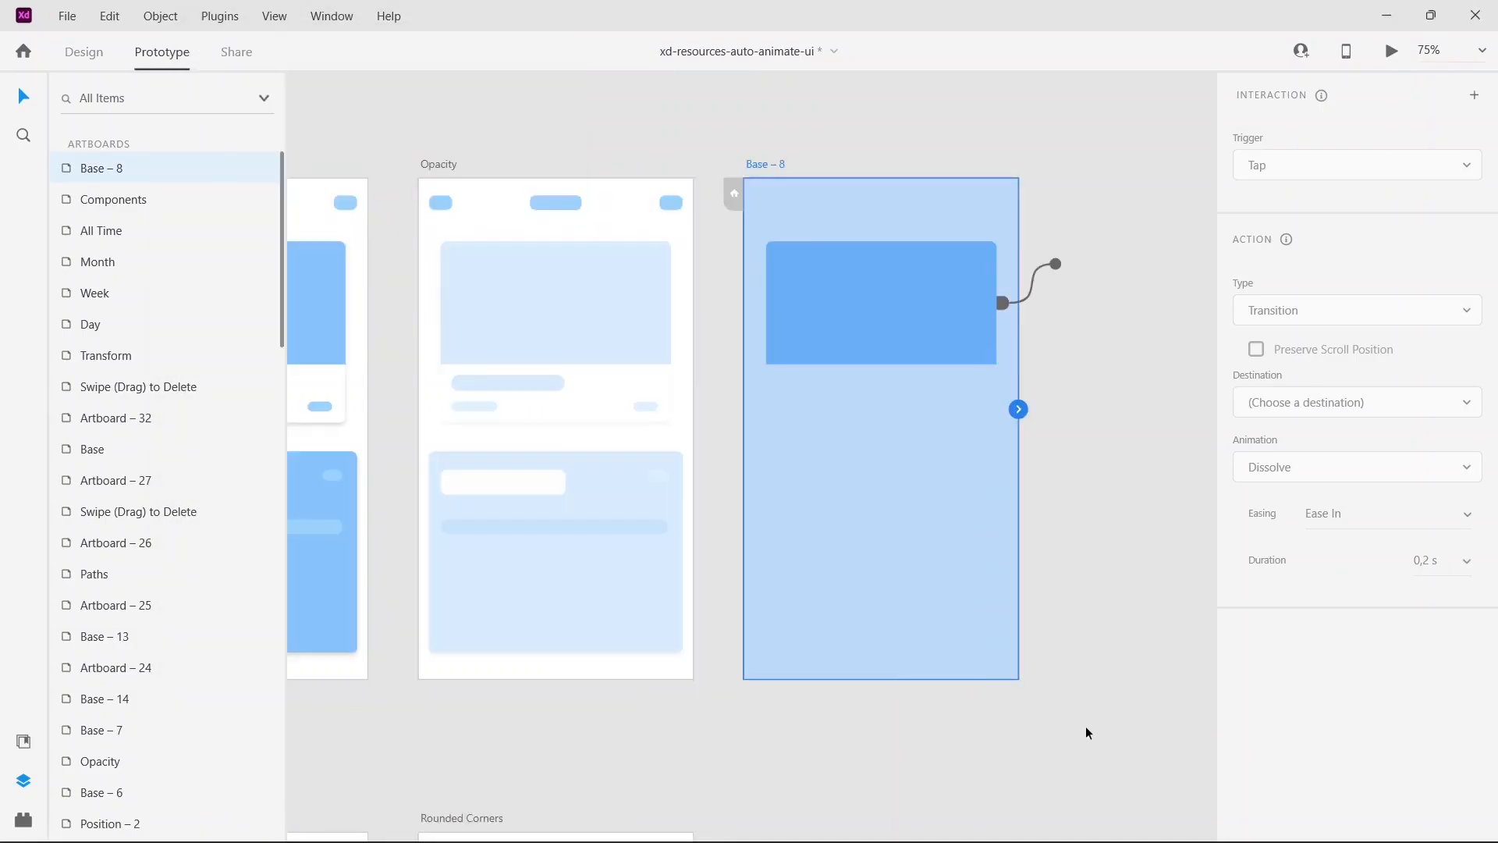
# Step: Duplicate the two artboards of the Staggering example and place the copies on the empty canvas below it
pyautogui.hotkey('ctrl', '-')
pyautogui.hotkey('ctrl', '-')
pyautogui.hotkey('ctrl', '-')
pyautogui.hotkey('ctrl', '-')
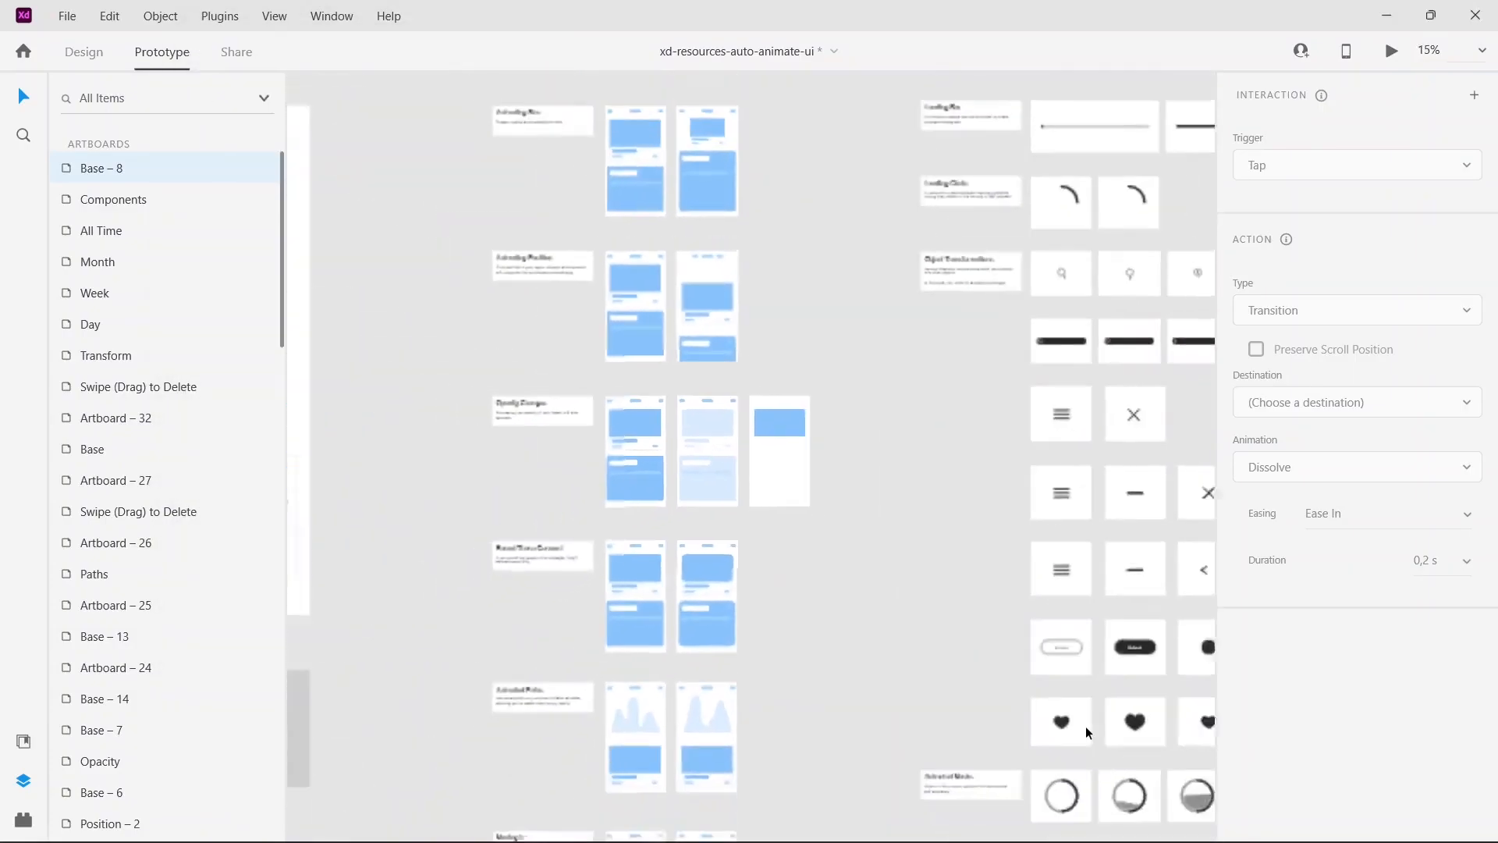
pyautogui.scroll(-10, 1087, 731)
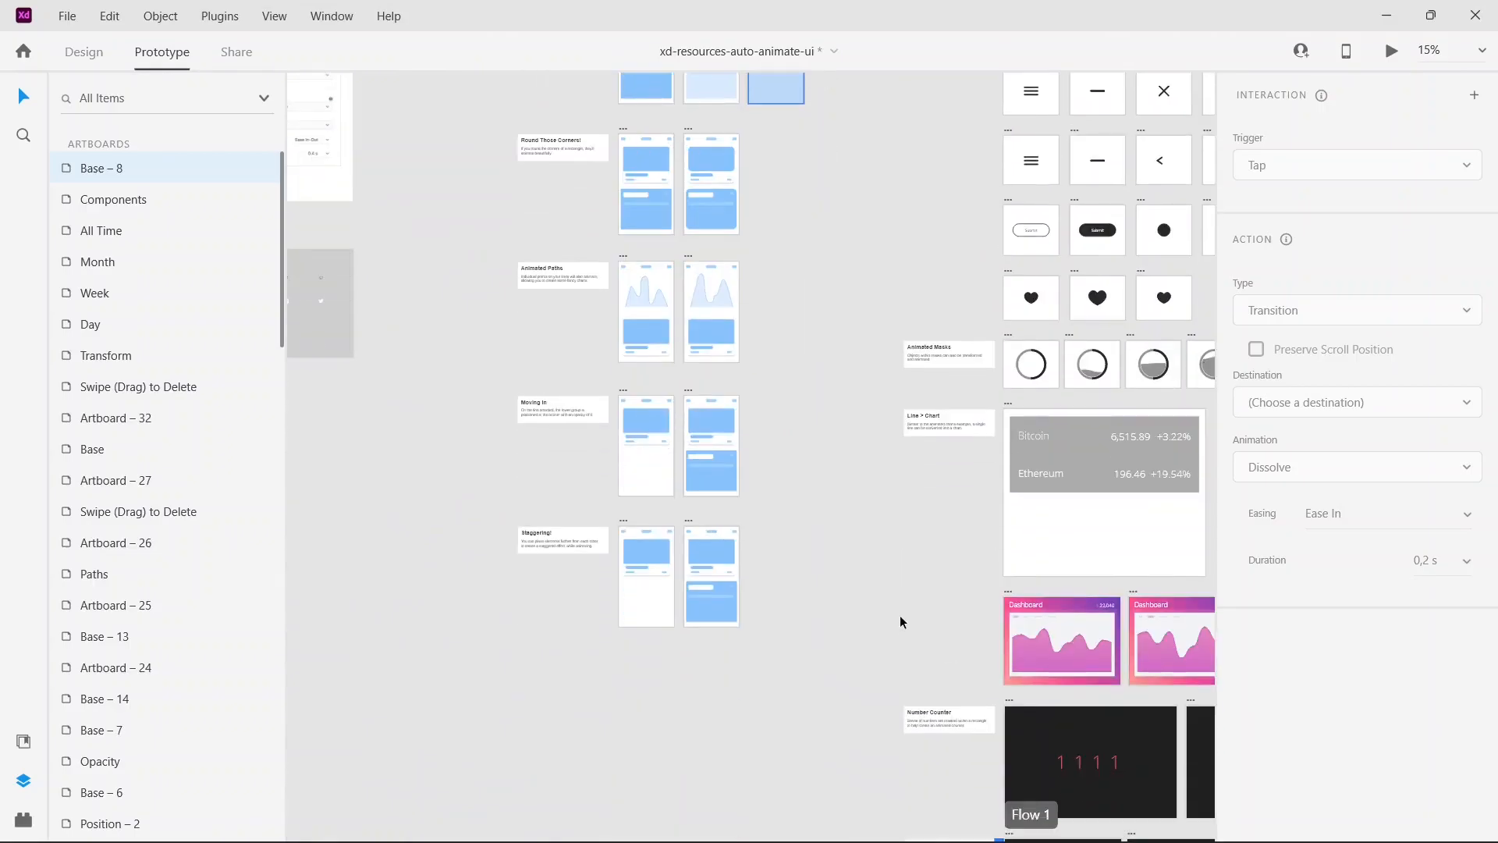
pyautogui.moveTo(612, 513); pyautogui.dragTo(772, 660)
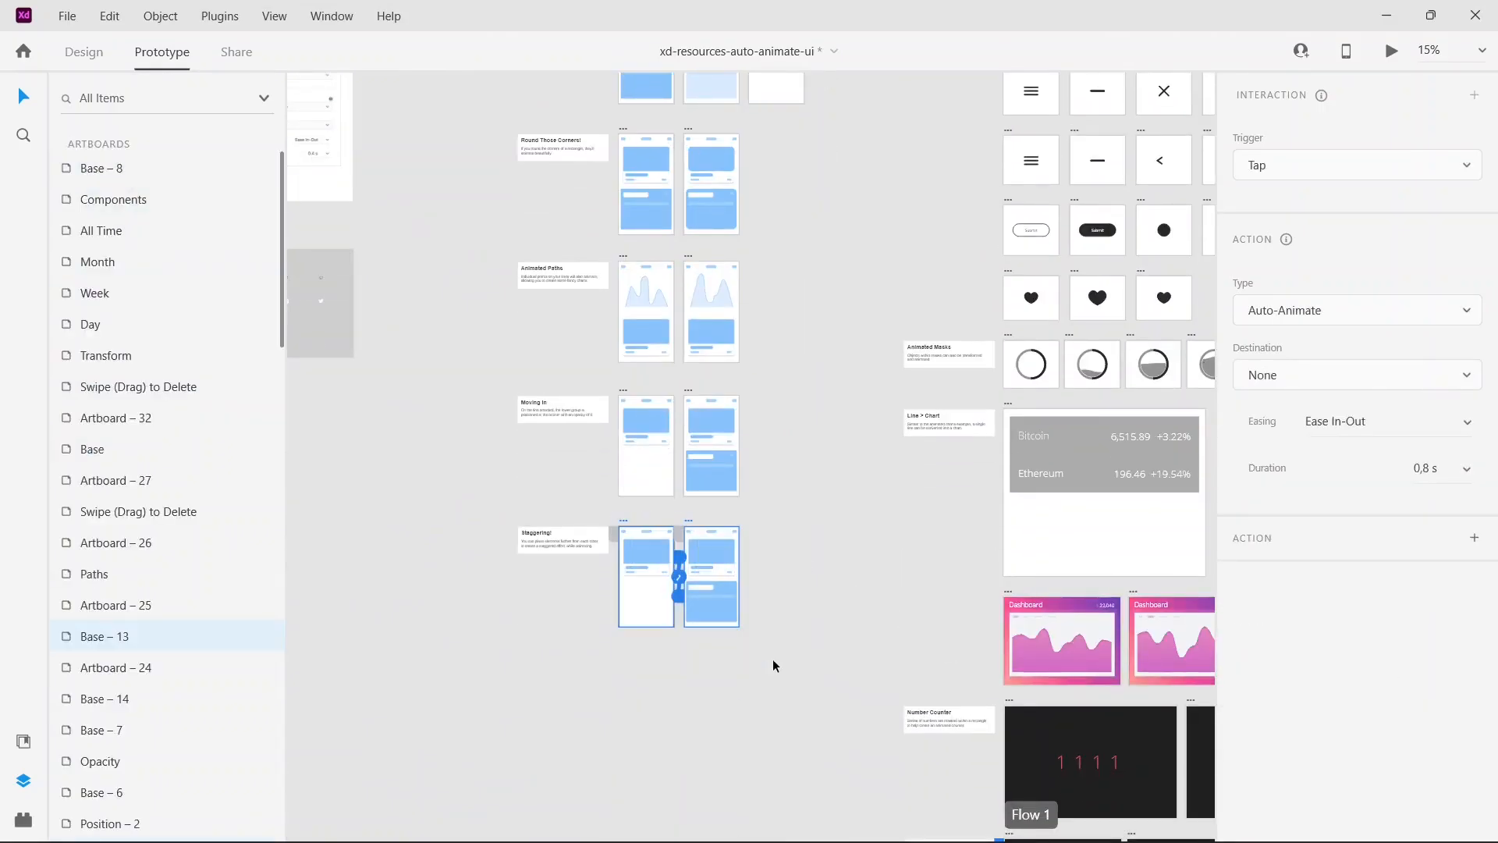
pyautogui.hotkey('ctrl', 'd')
pyautogui.moveTo(781, 528); pyautogui.dragTo(501, 728)
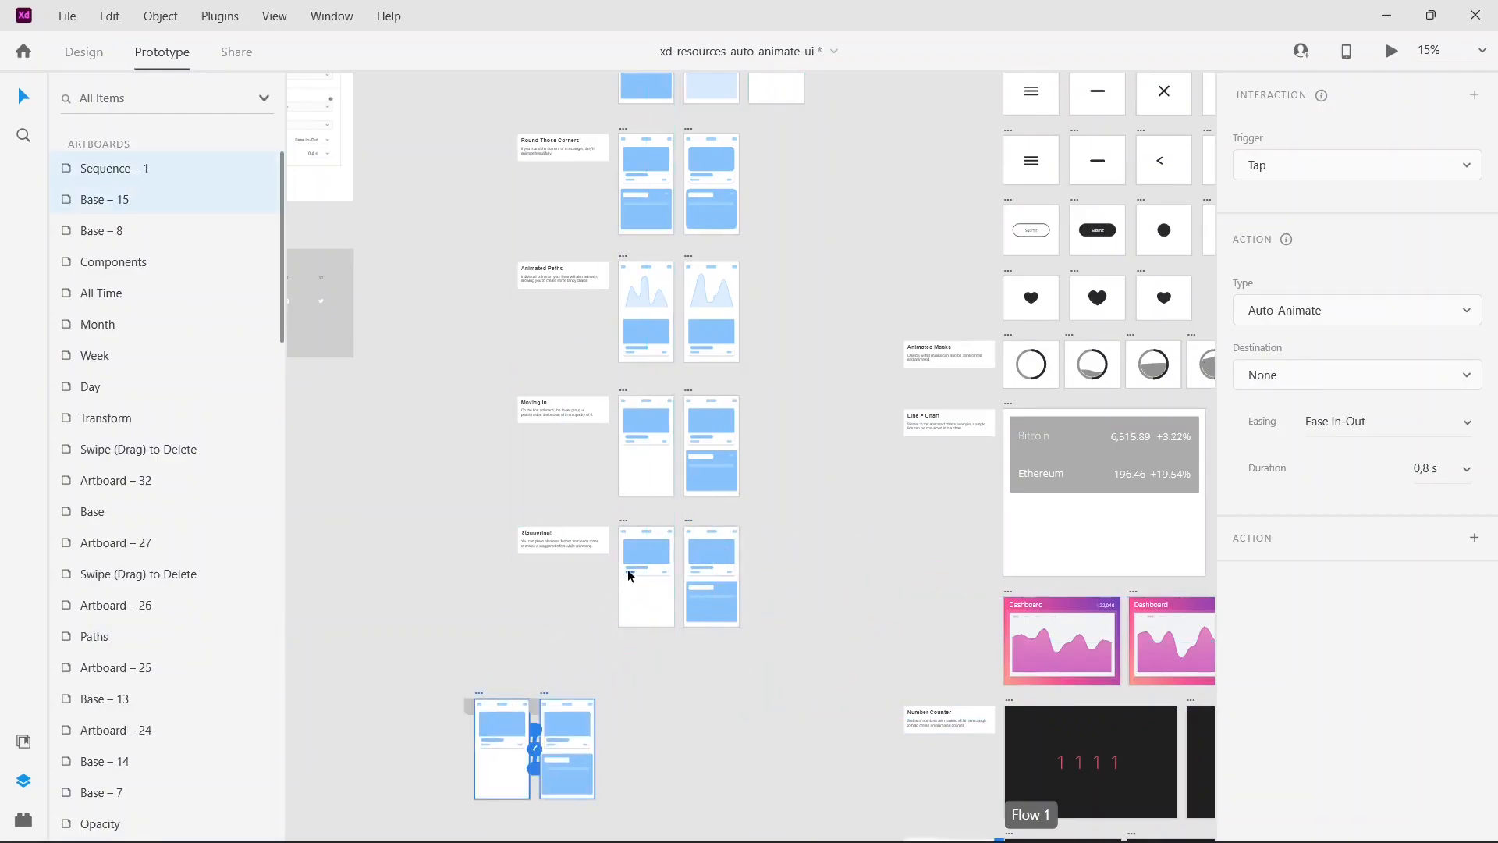
pyautogui.scroll(-5, 626, 572)
pyautogui.scroll(-1, 627, 566)
pyautogui.click(637, 566)
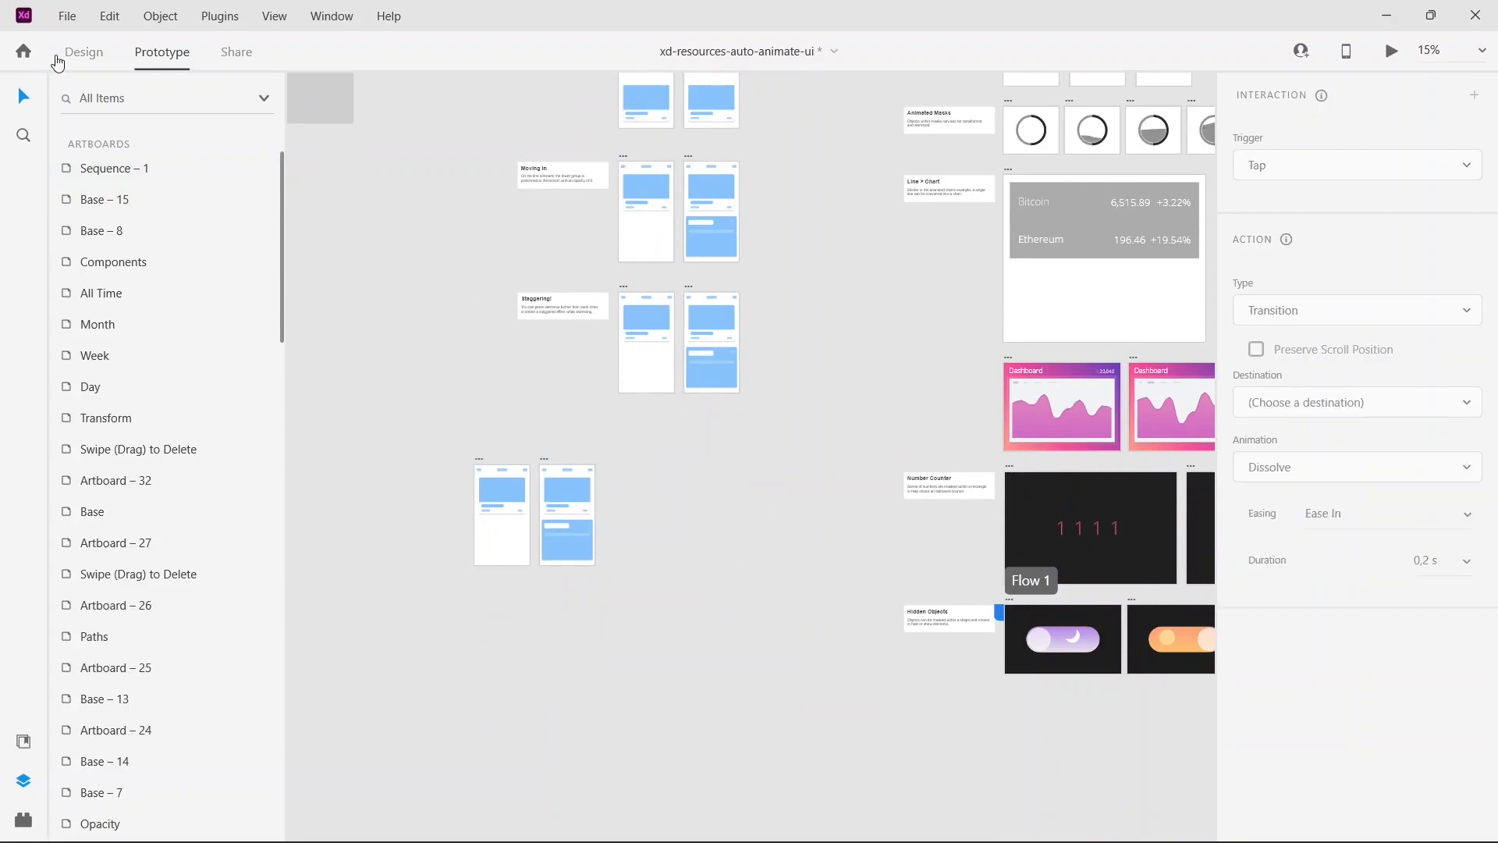
# Step: In Design mode, enable Responsive Resize on the Sequence – 1 artboard and widen it to about 1039
pyautogui.click(83, 53)
pyautogui.hotkey('ctrl', '=')
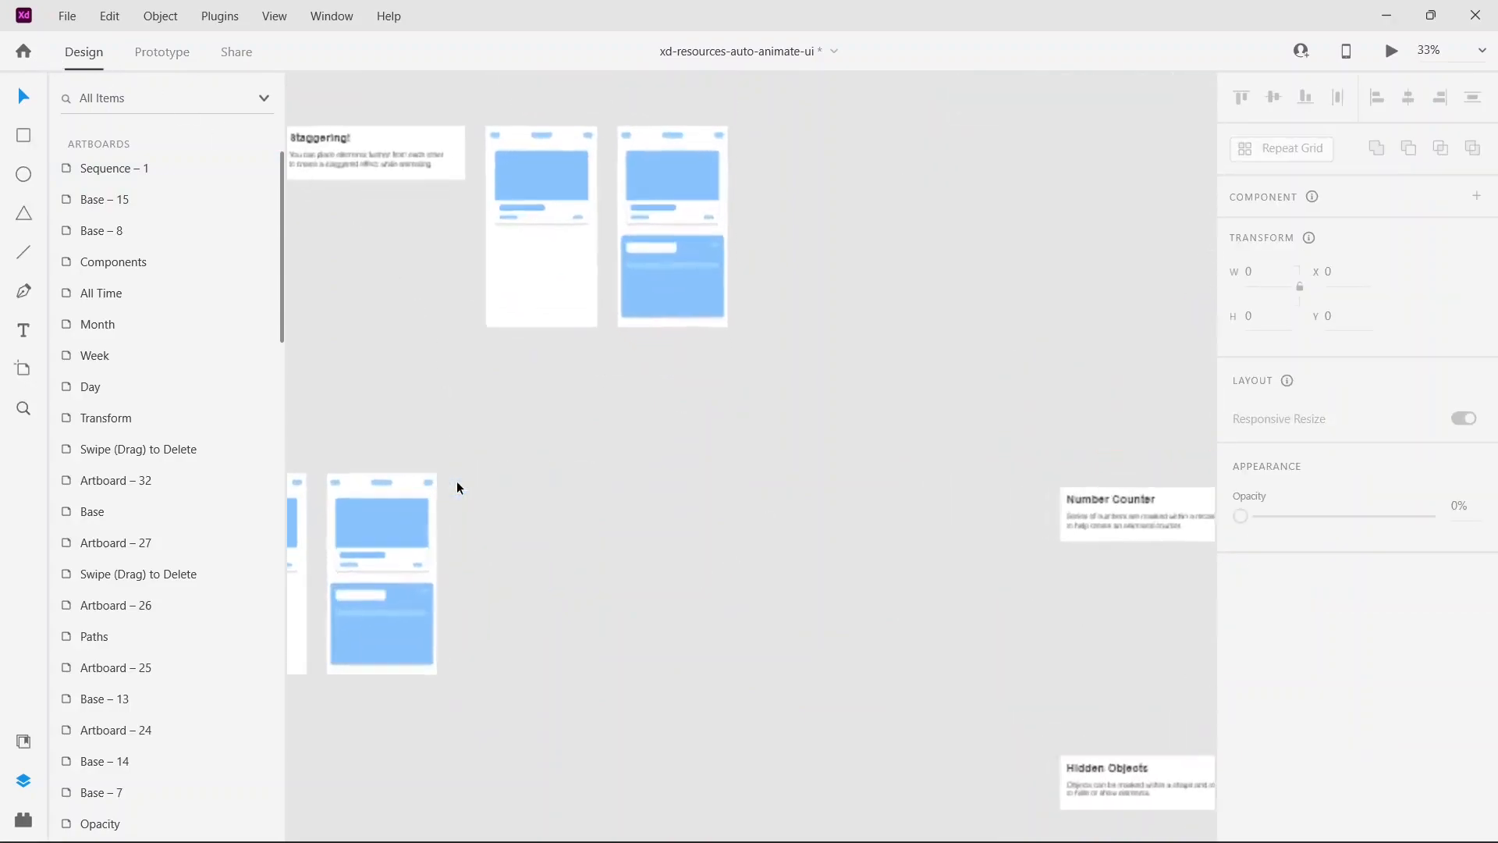
pyautogui.moveTo(470, 467); pyautogui.dragTo(780, 380)
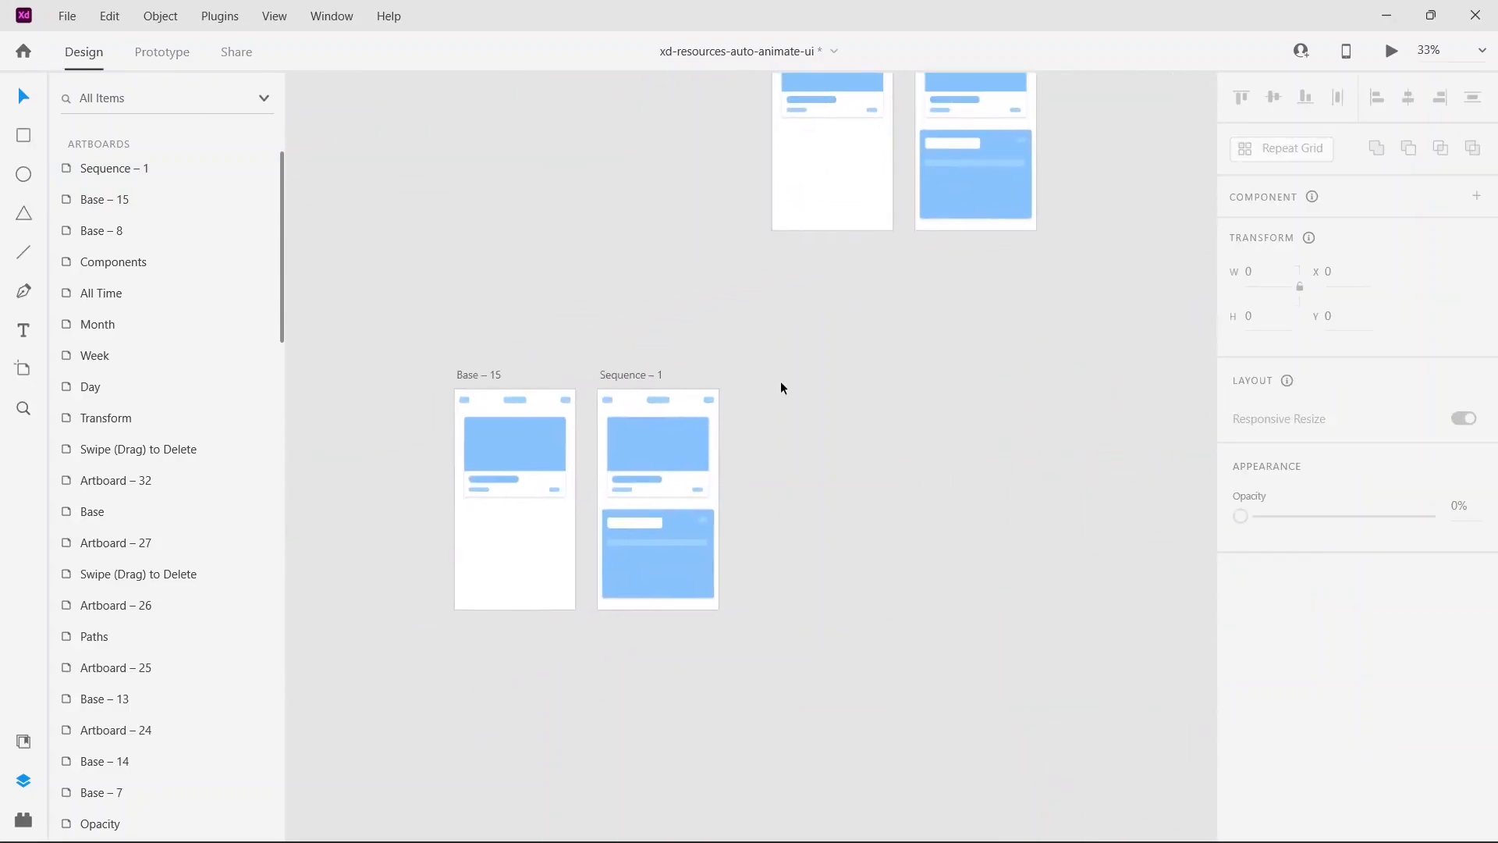
pyautogui.hotkey('ctrl', '=')
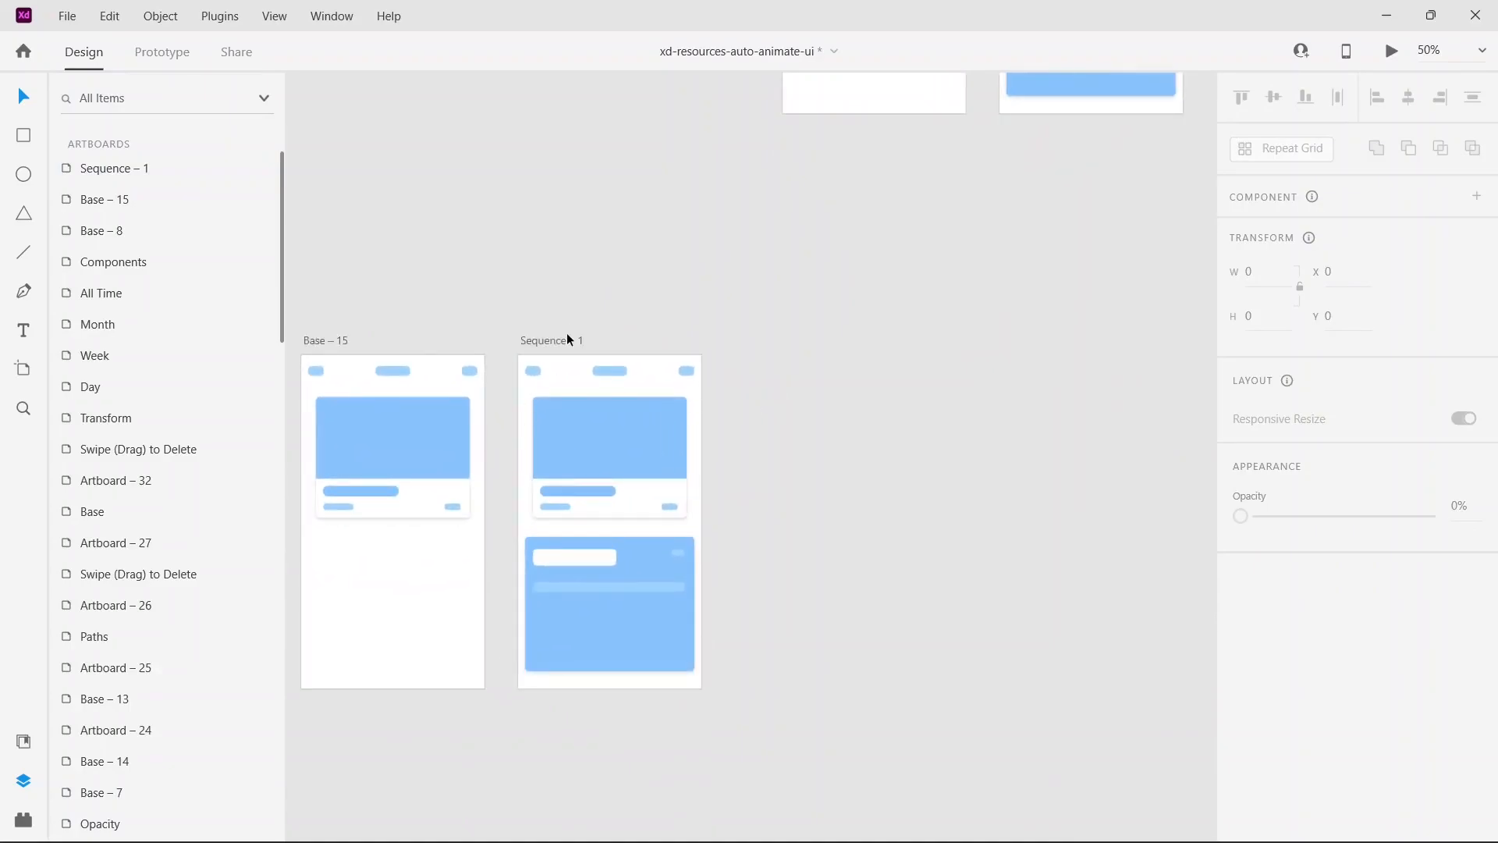
pyautogui.click(568, 340)
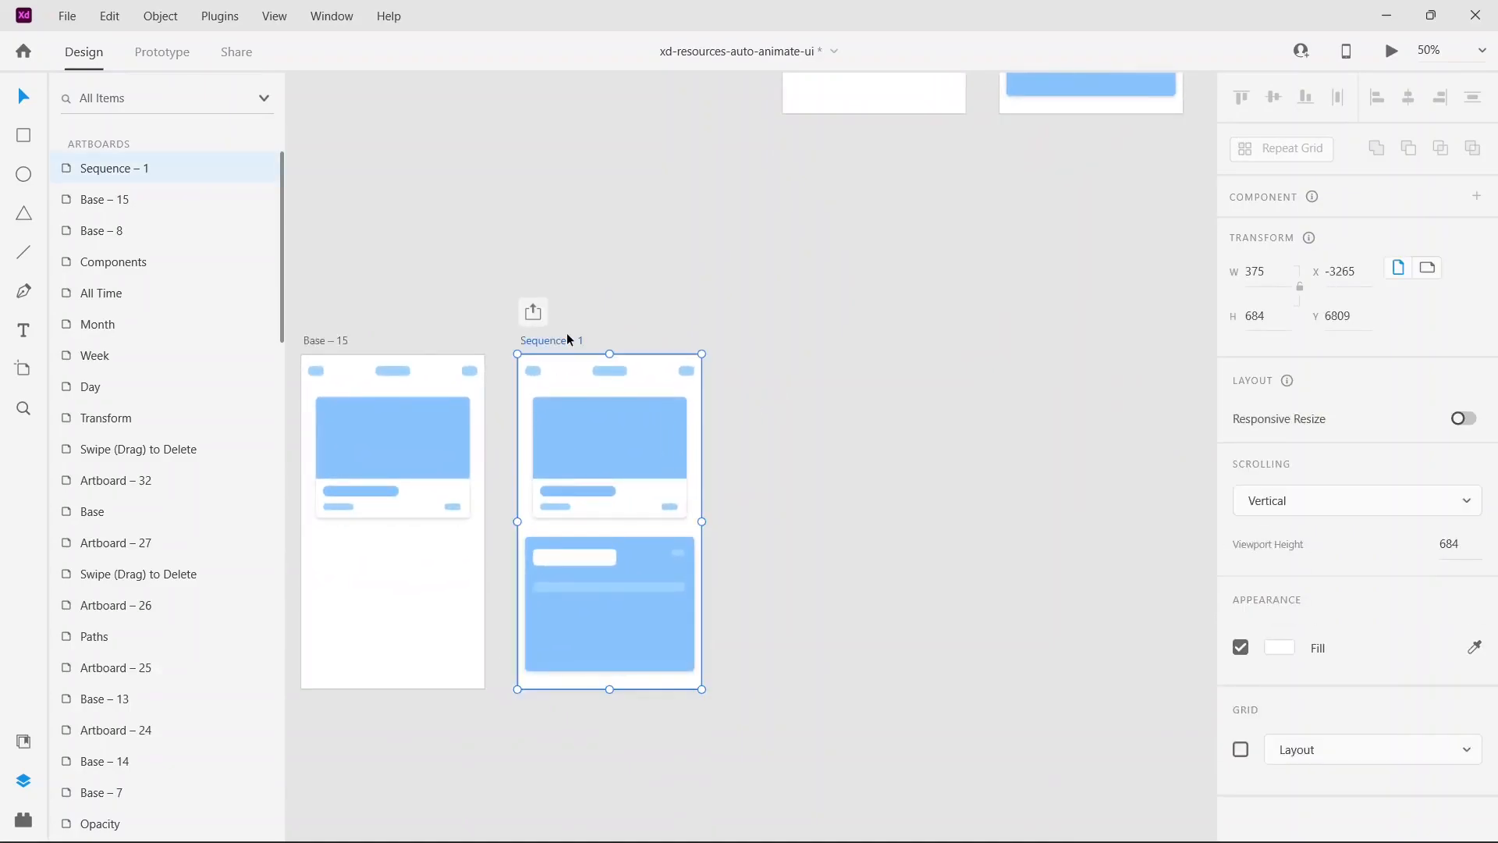
pyautogui.click(1465, 419)
pyautogui.moveTo(703, 522); pyautogui.dragTo(1025, 562)
# Step: Try widening the Base – 15 artboard to about 714 with Responsive Resize off, and undo it
pyautogui.moveTo(682, 263); pyautogui.dragTo(1044, 240)
pyautogui.click(745, 300)
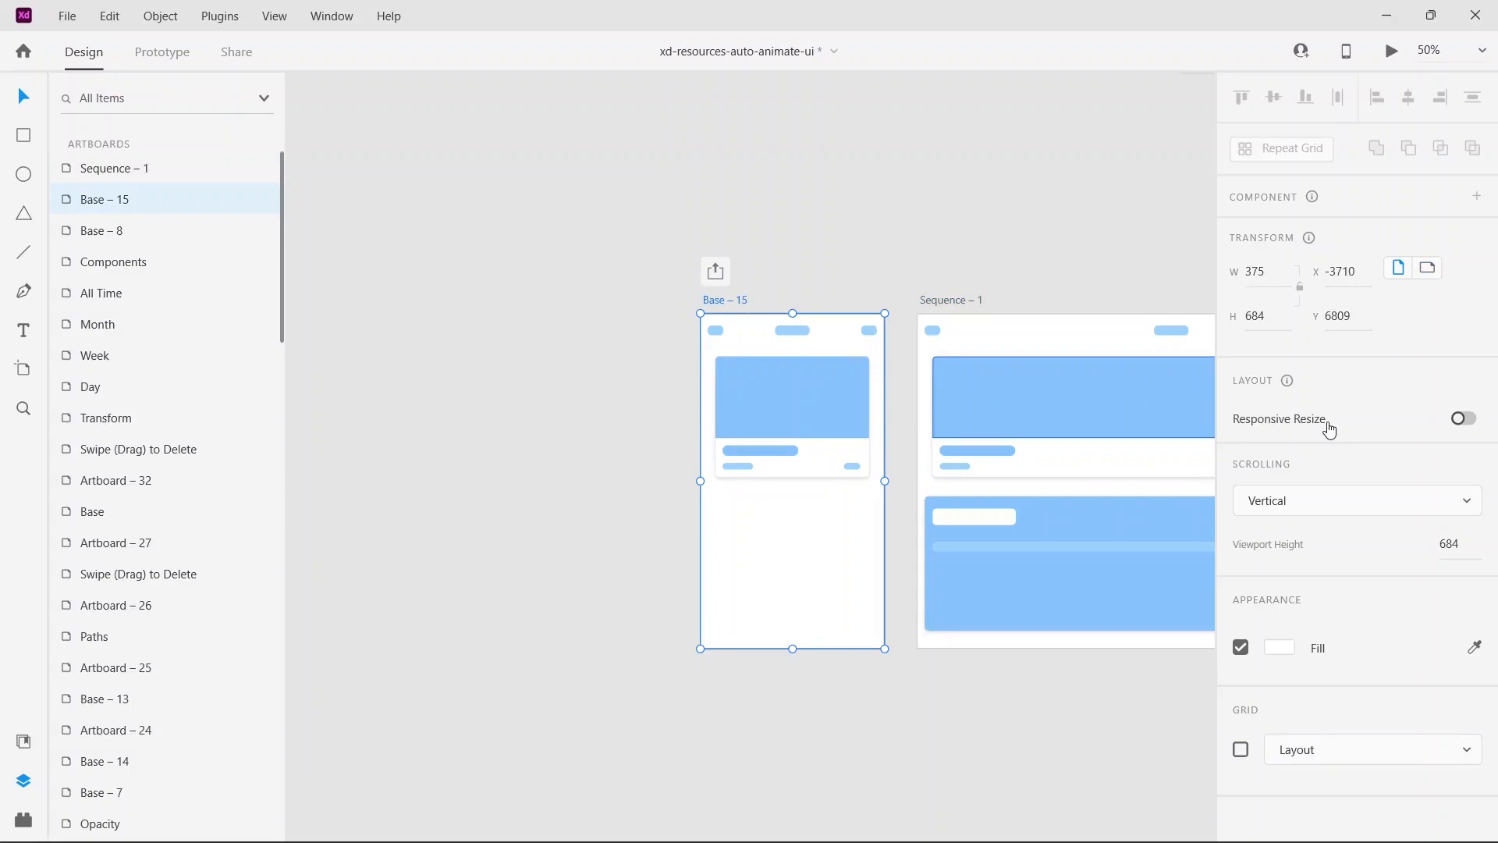
pyautogui.moveTo(700, 480); pyautogui.dragTo(540, 452)
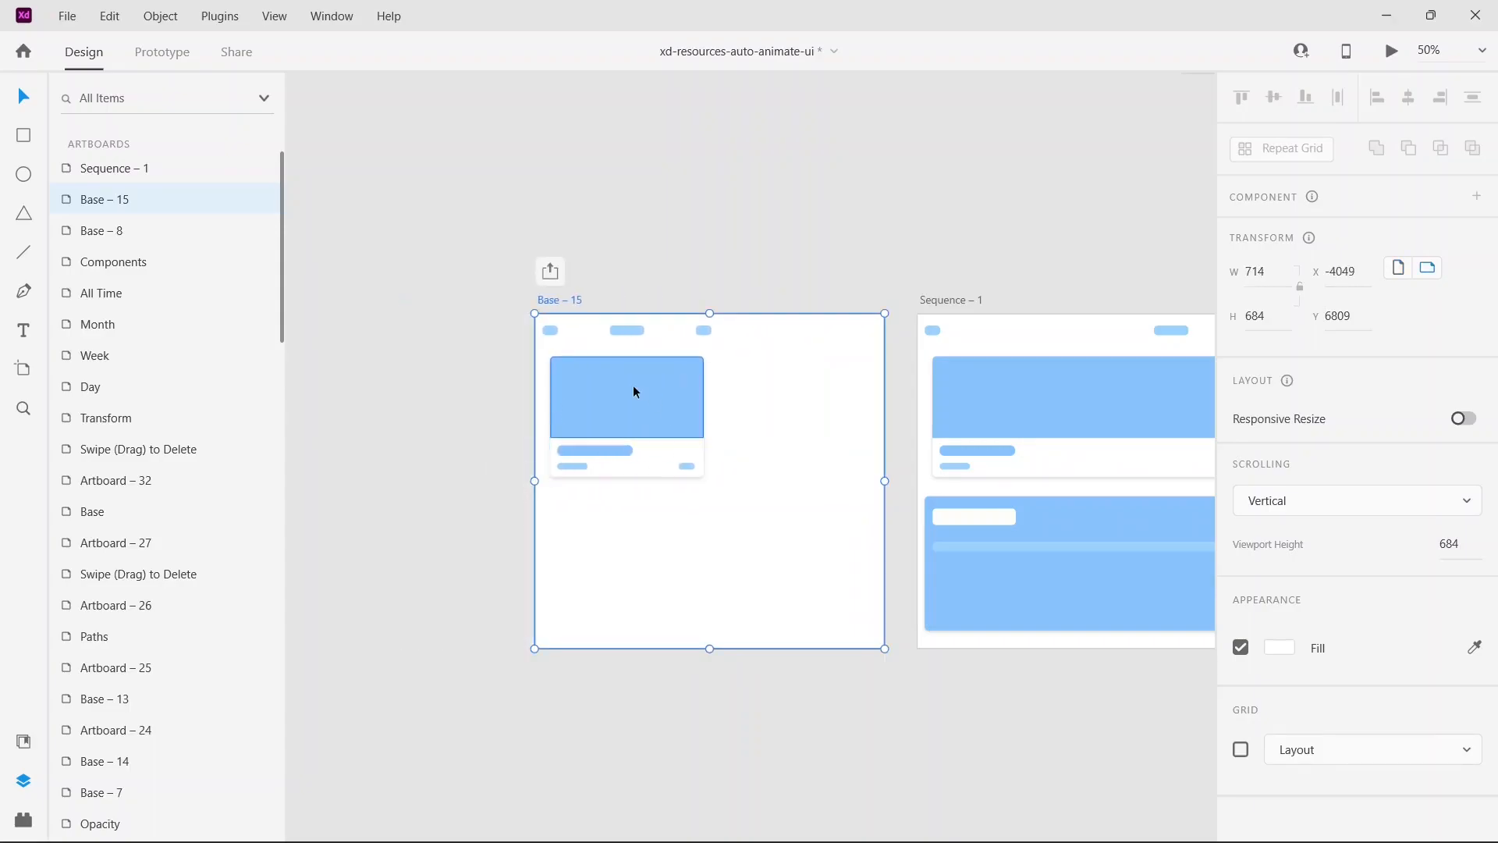
pyautogui.hotkey('ctrl', 'z')
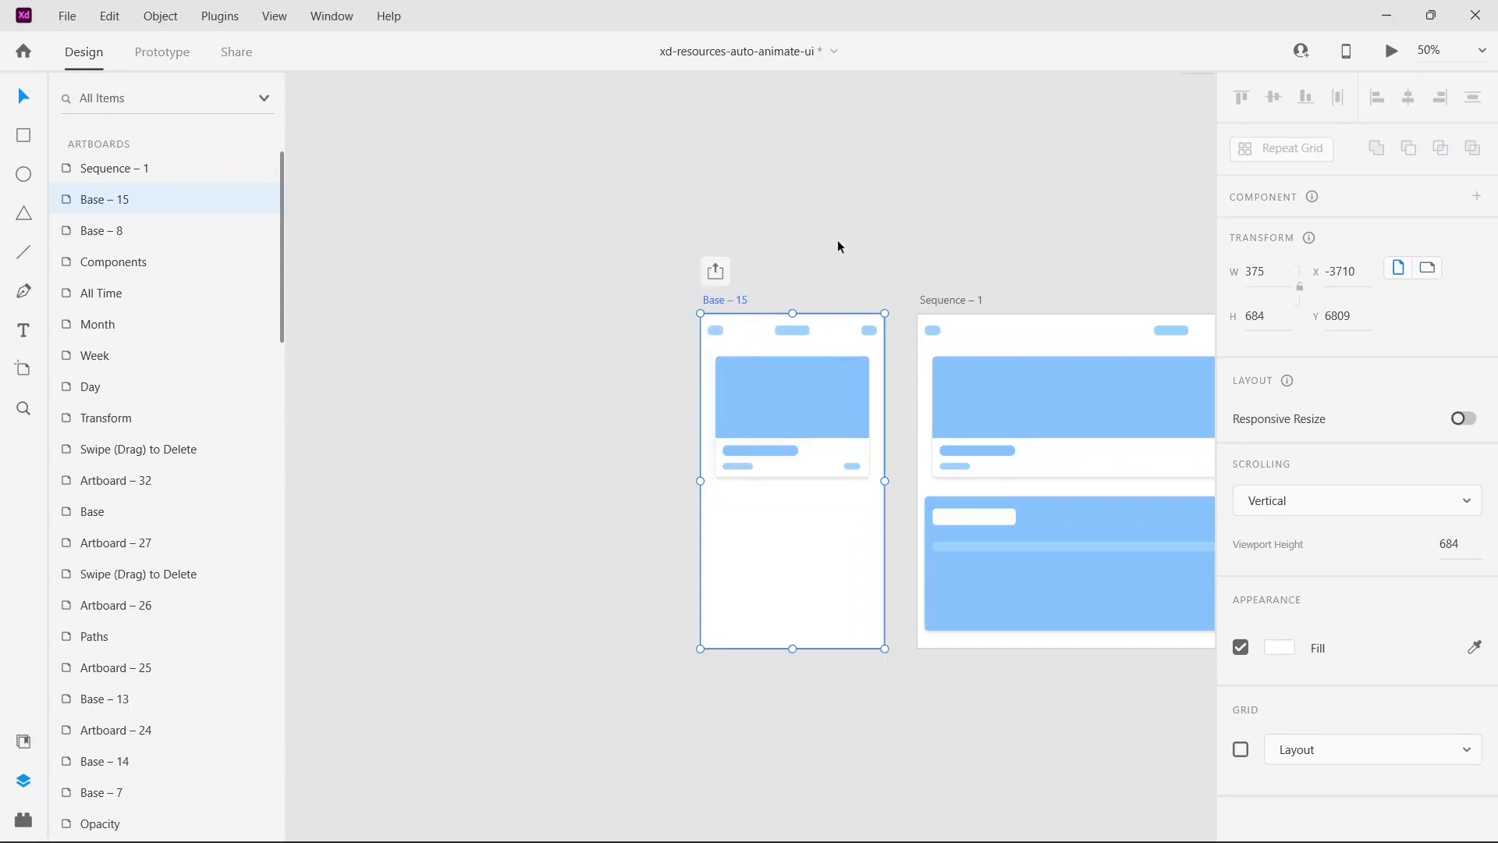
# Step: Try setting Base – 15's width to 1039 without Responsive Resize, matching Sequence – 1, and undo the change
pyautogui.hscroll(5, 819, 240)
pyautogui.click(667, 296)
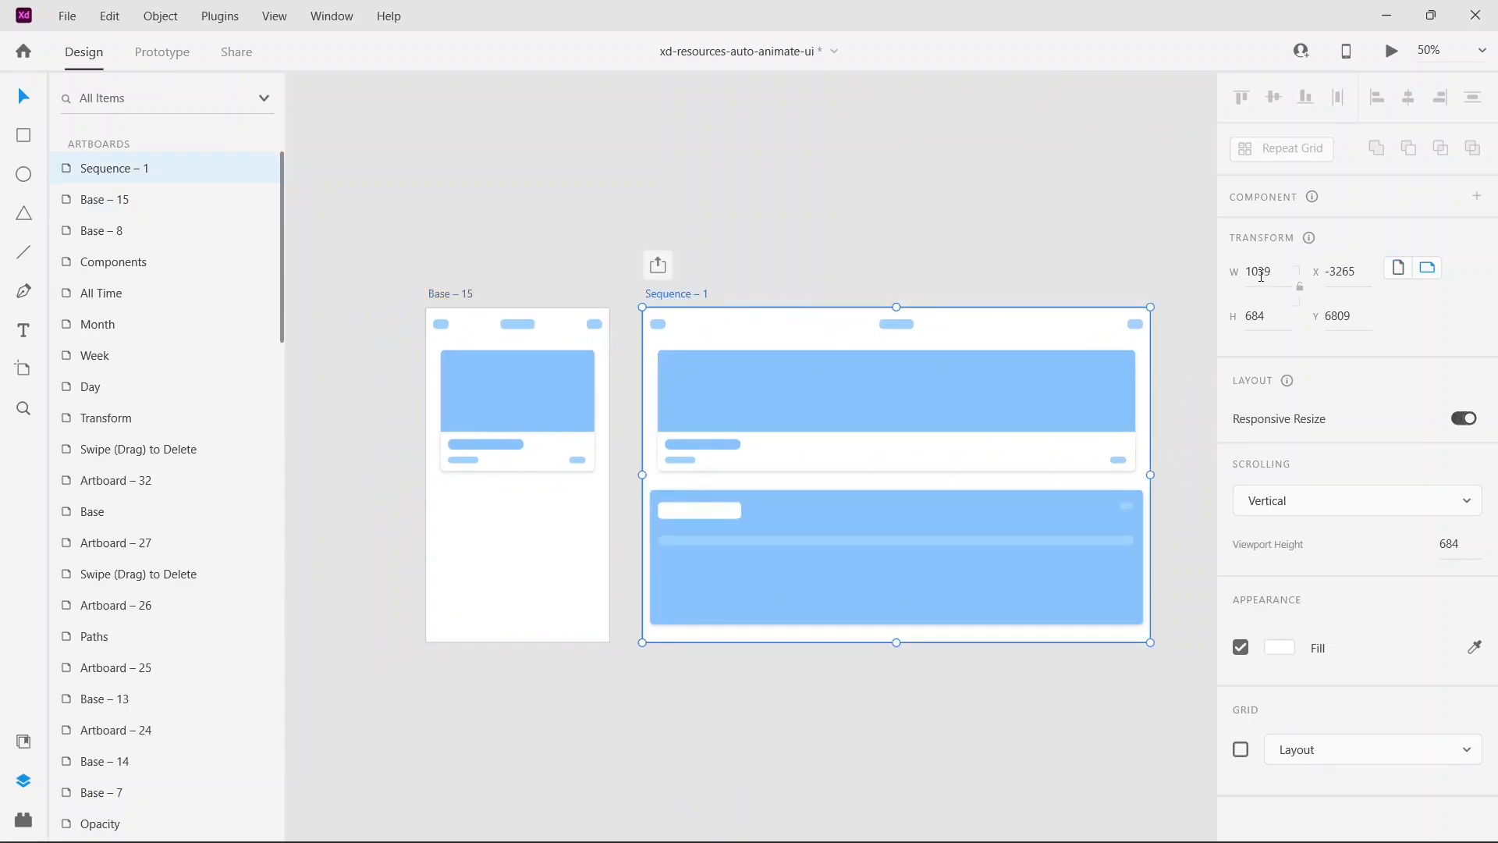
pyautogui.click(441, 299)
pyautogui.click(1256, 272)
pyautogui.press('BackSpace')
pyautogui.write('1039')
pyautogui.press('Return')
pyautogui.moveTo(1097, 238); pyautogui.dragTo(1252, 182)
pyautogui.moveTo(743, 248); pyautogui.dragTo(391, 244)
pyautogui.click(590, 207)
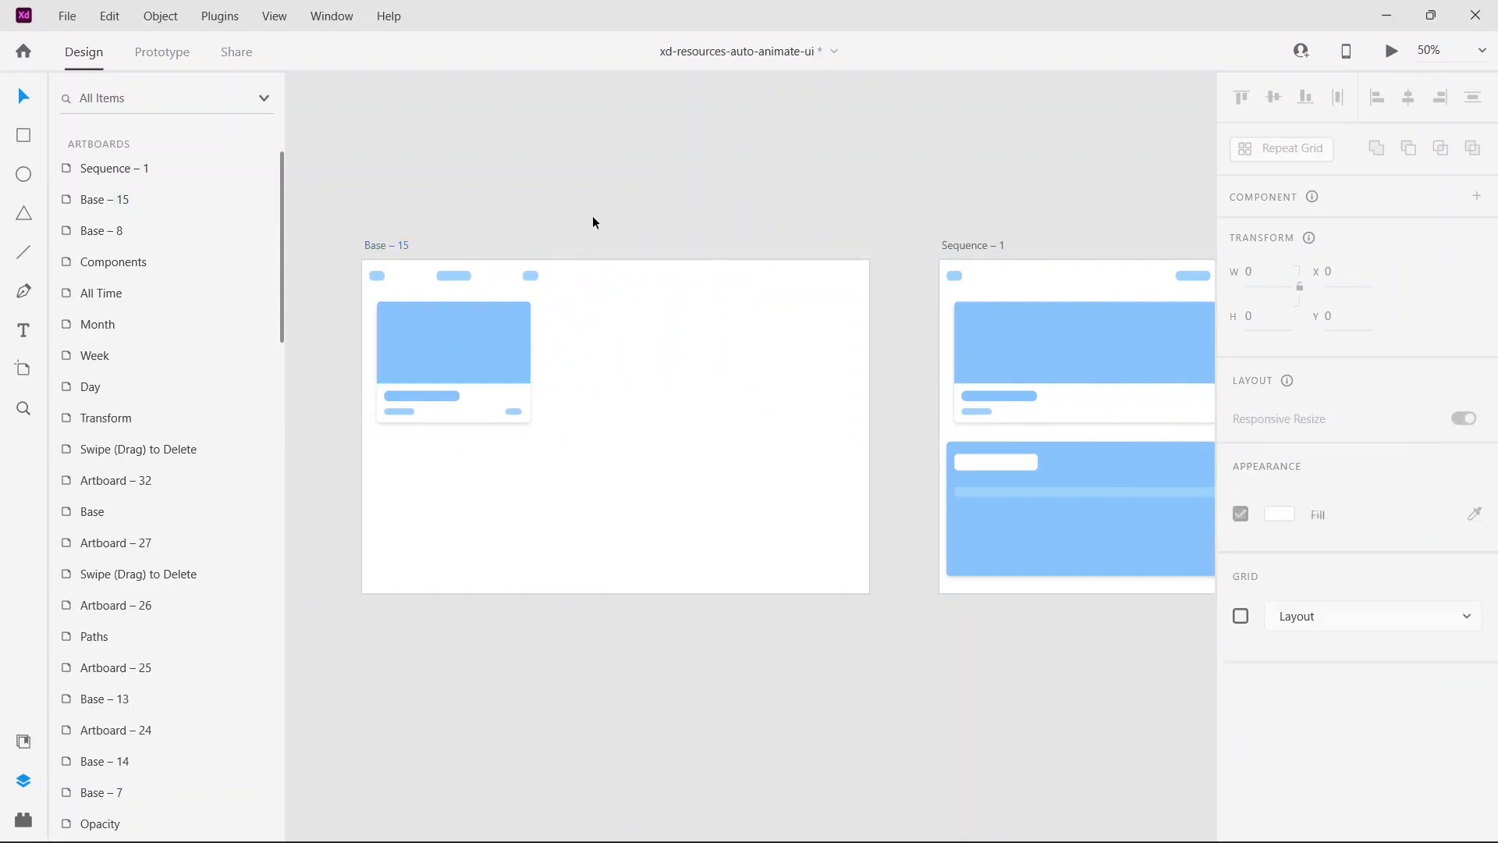
pyautogui.hotkey('ctrl', 'z')
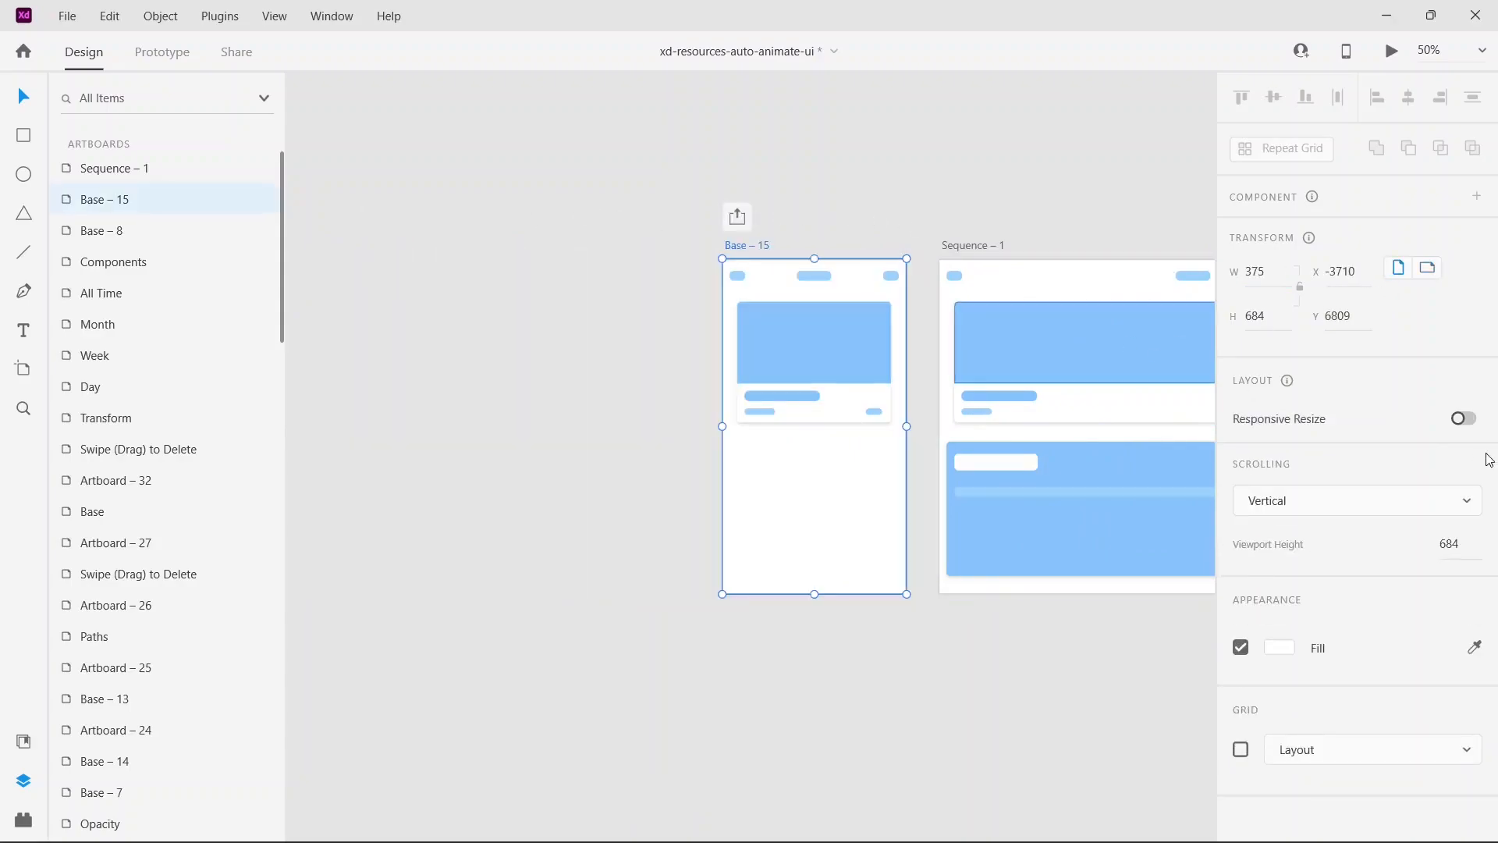
# Step: Enable Responsive Resize on Base – 15, set its width to 1039 and move it clear of Sequence – 1
pyautogui.click(1465, 421)
pyautogui.doubleClick(1271, 271)
pyautogui.press('BackSpace')
pyautogui.write('1039')
pyautogui.press('Return')
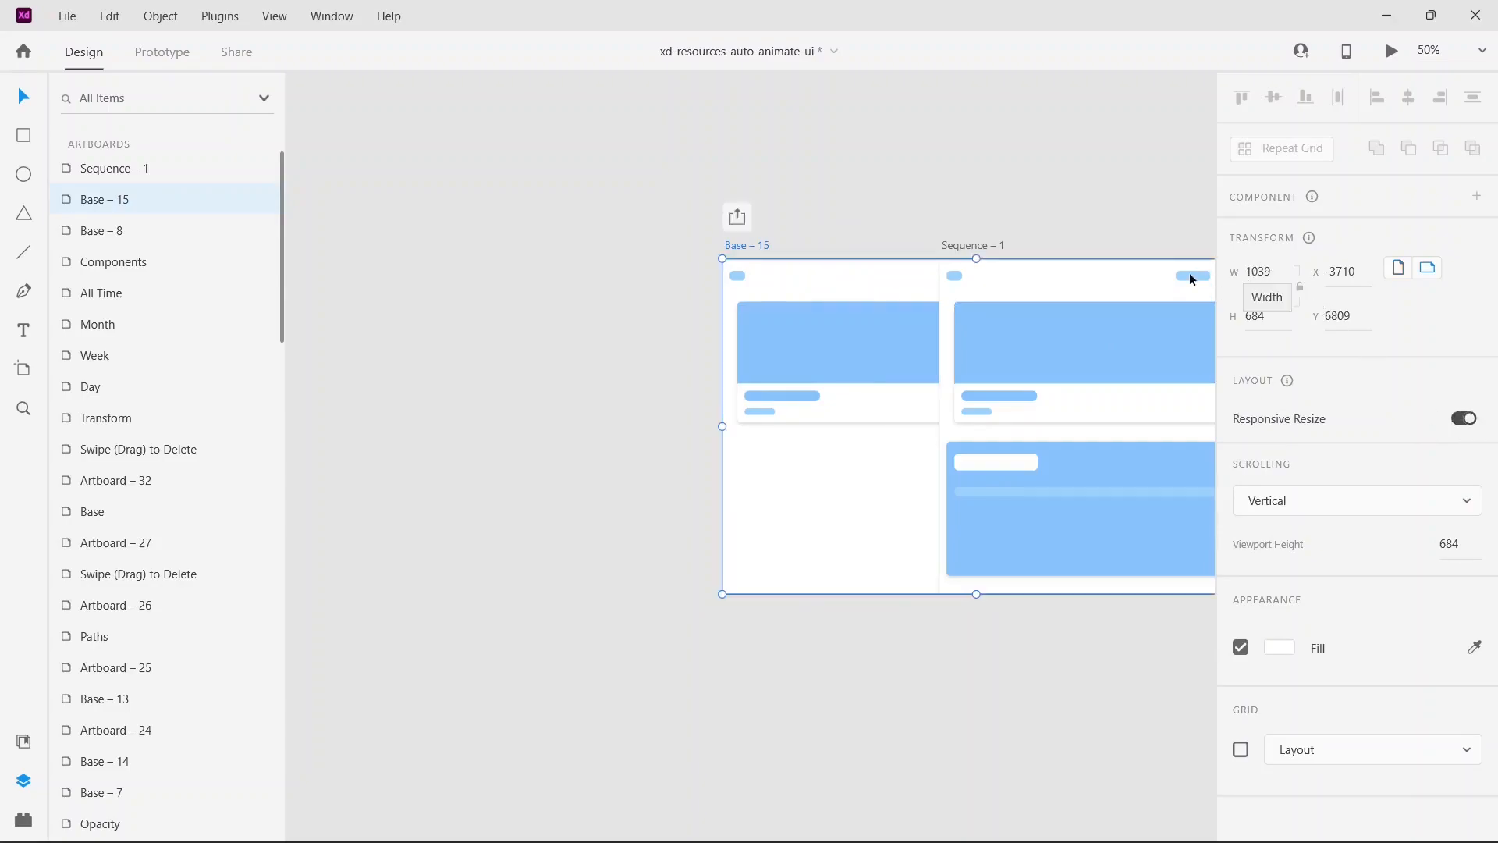
pyautogui.moveTo(737, 252); pyautogui.dragTo(367, 248)
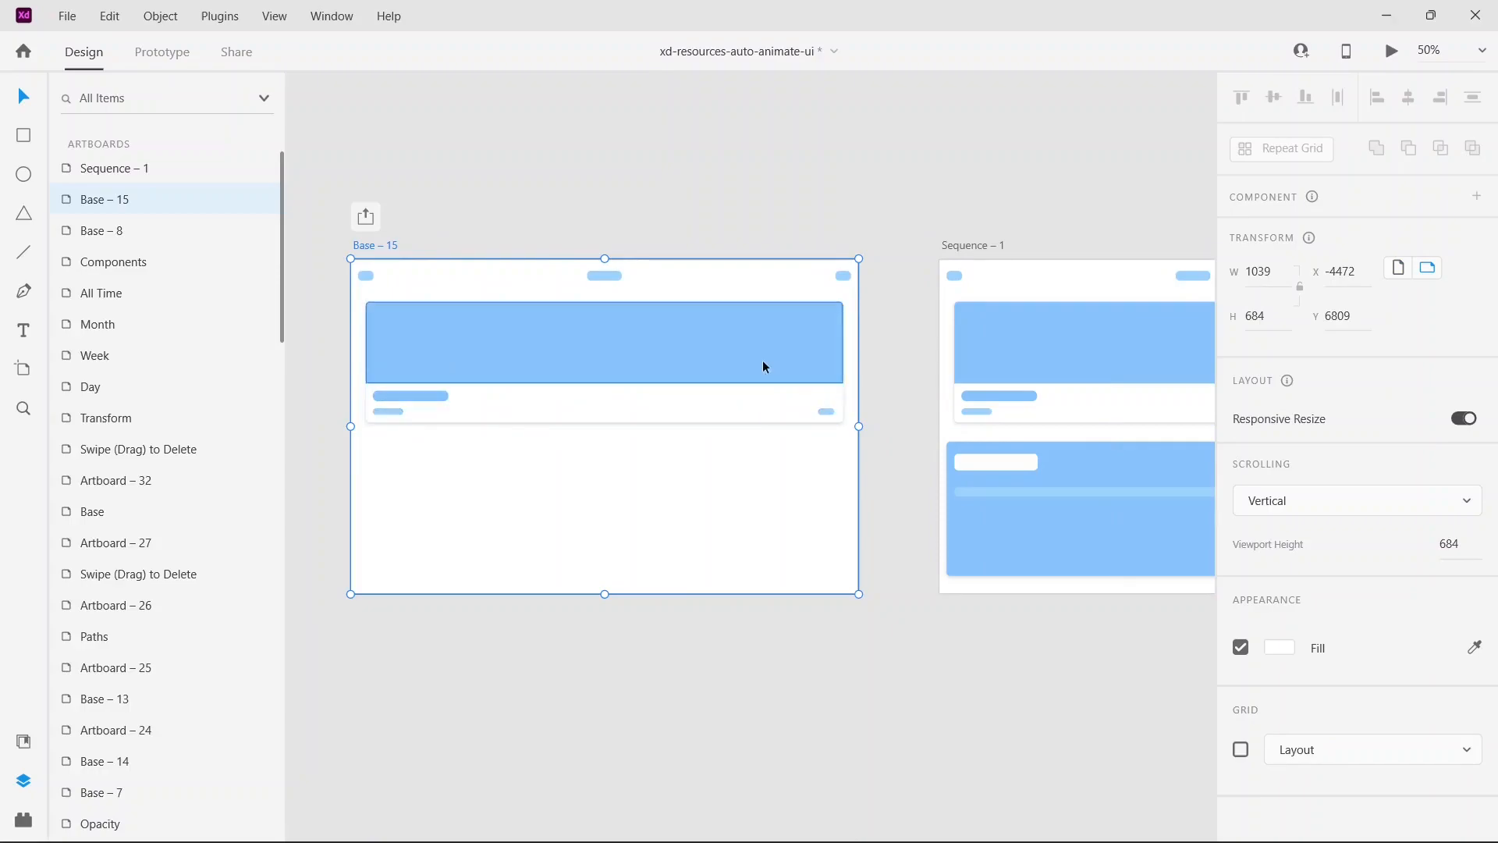
pyautogui.hscroll(3, 914, 212)
pyautogui.scroll(1, 914, 212)
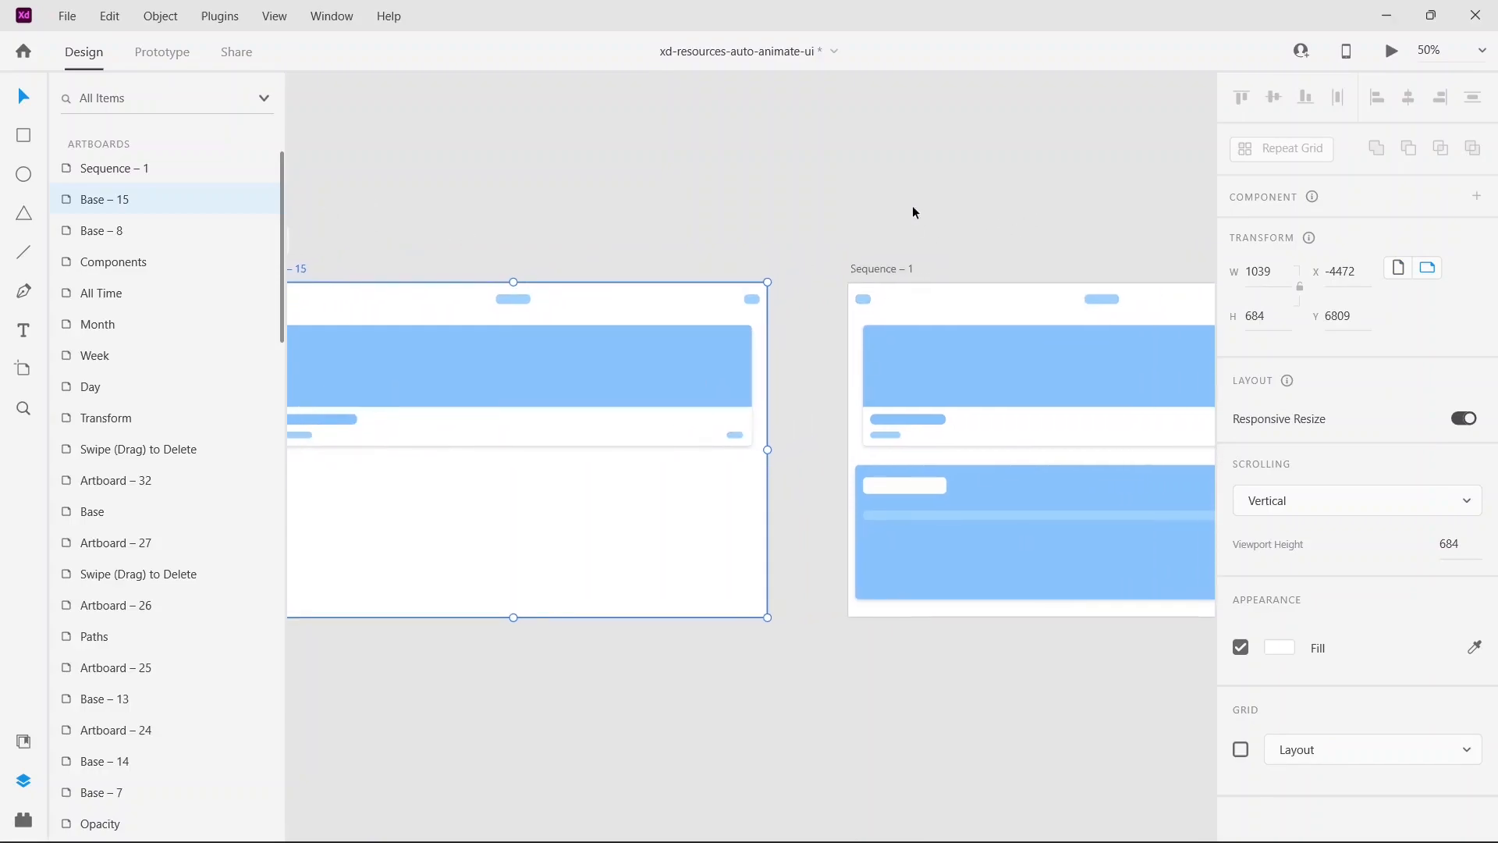
pyautogui.hotkey('ctrl', '-')
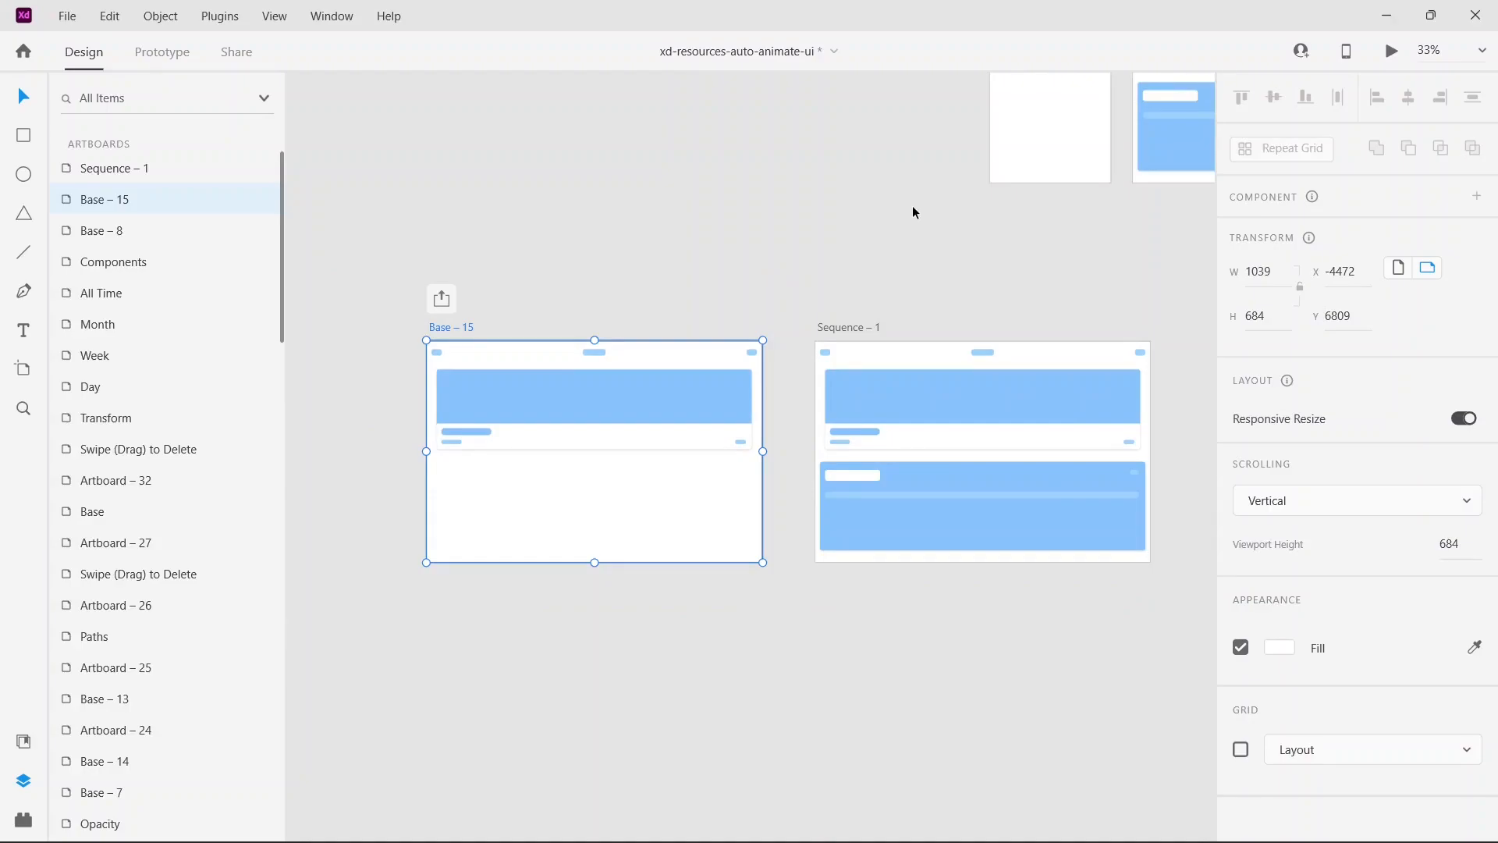
# Step: Preview the widened Base – 15 artboard's staggered transition to Sequence – 1 and close the preview
pyautogui.click(914, 211)
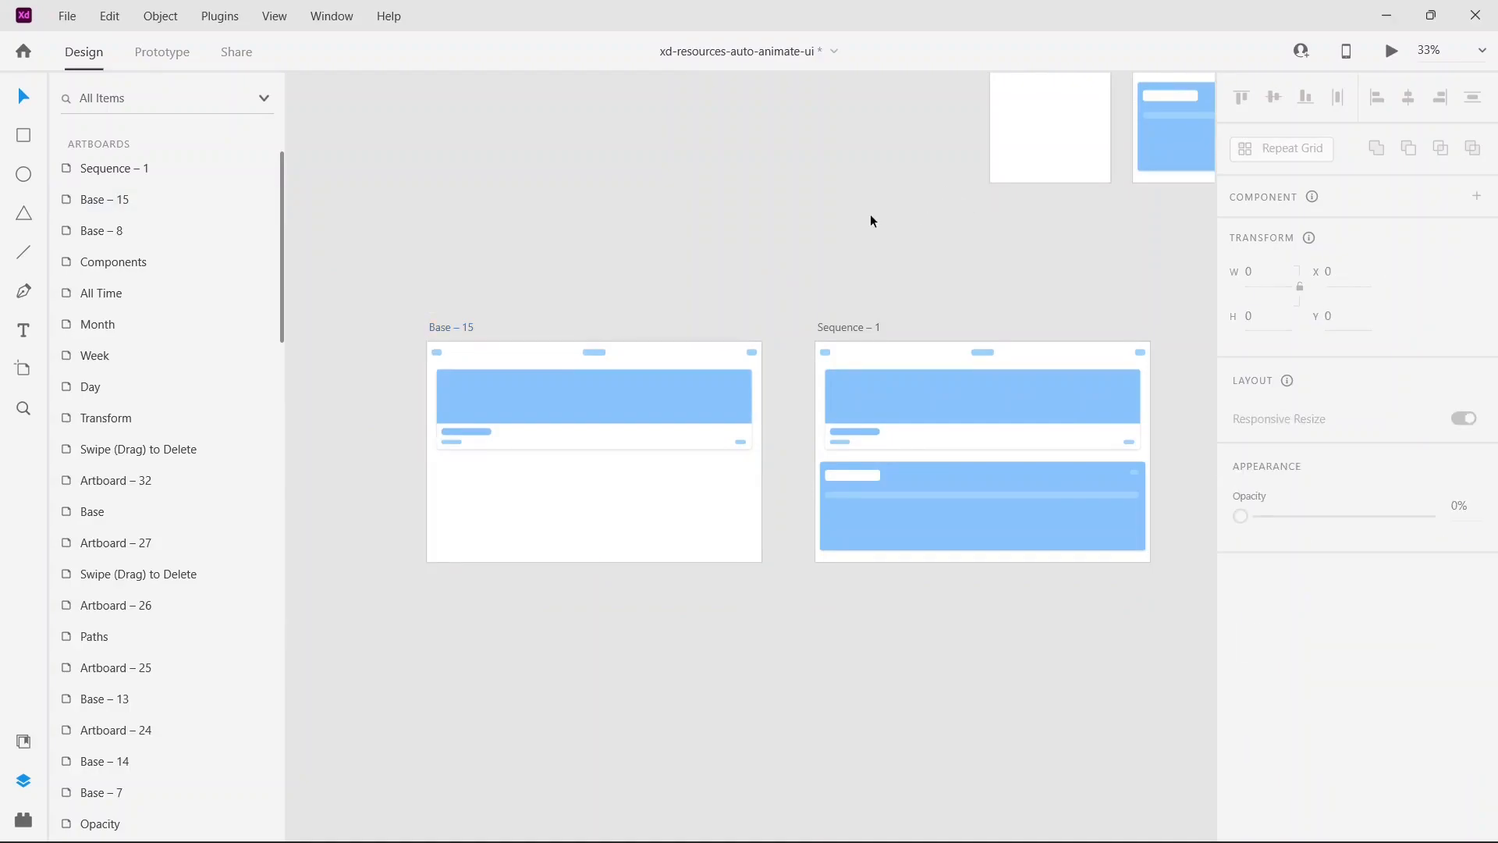
pyautogui.click(459, 325)
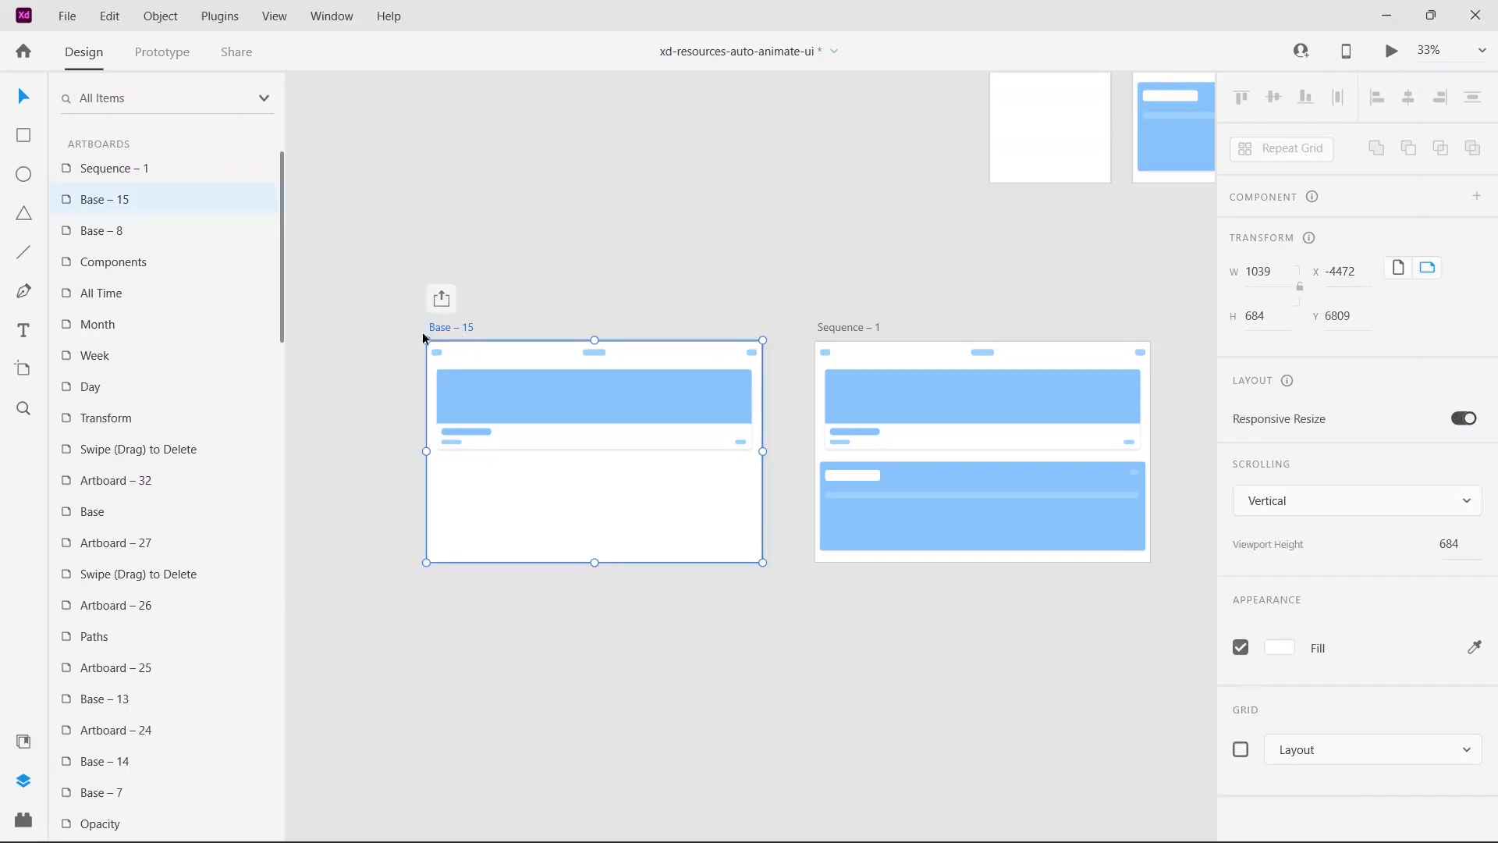
pyautogui.click(1395, 53)
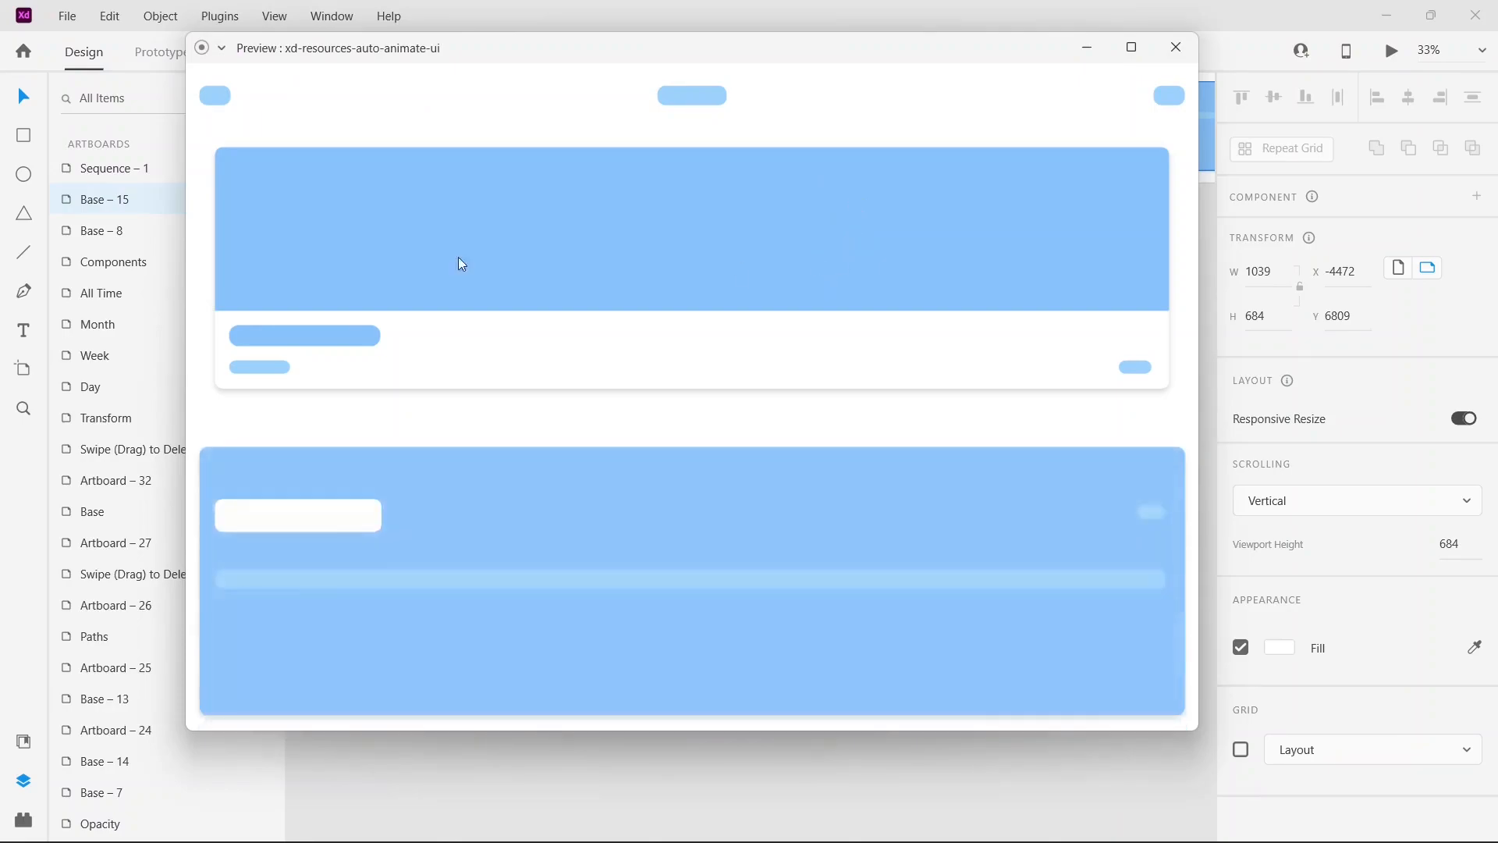
pyautogui.click(1174, 55)
# Step: Preview the original Base – 13 Staggering example, toggling its card several times to replay the animation, and close the preview
pyautogui.moveTo(977, 258); pyautogui.dragTo(696, 534)
pyautogui.click(739, 215)
pyautogui.click(1393, 53)
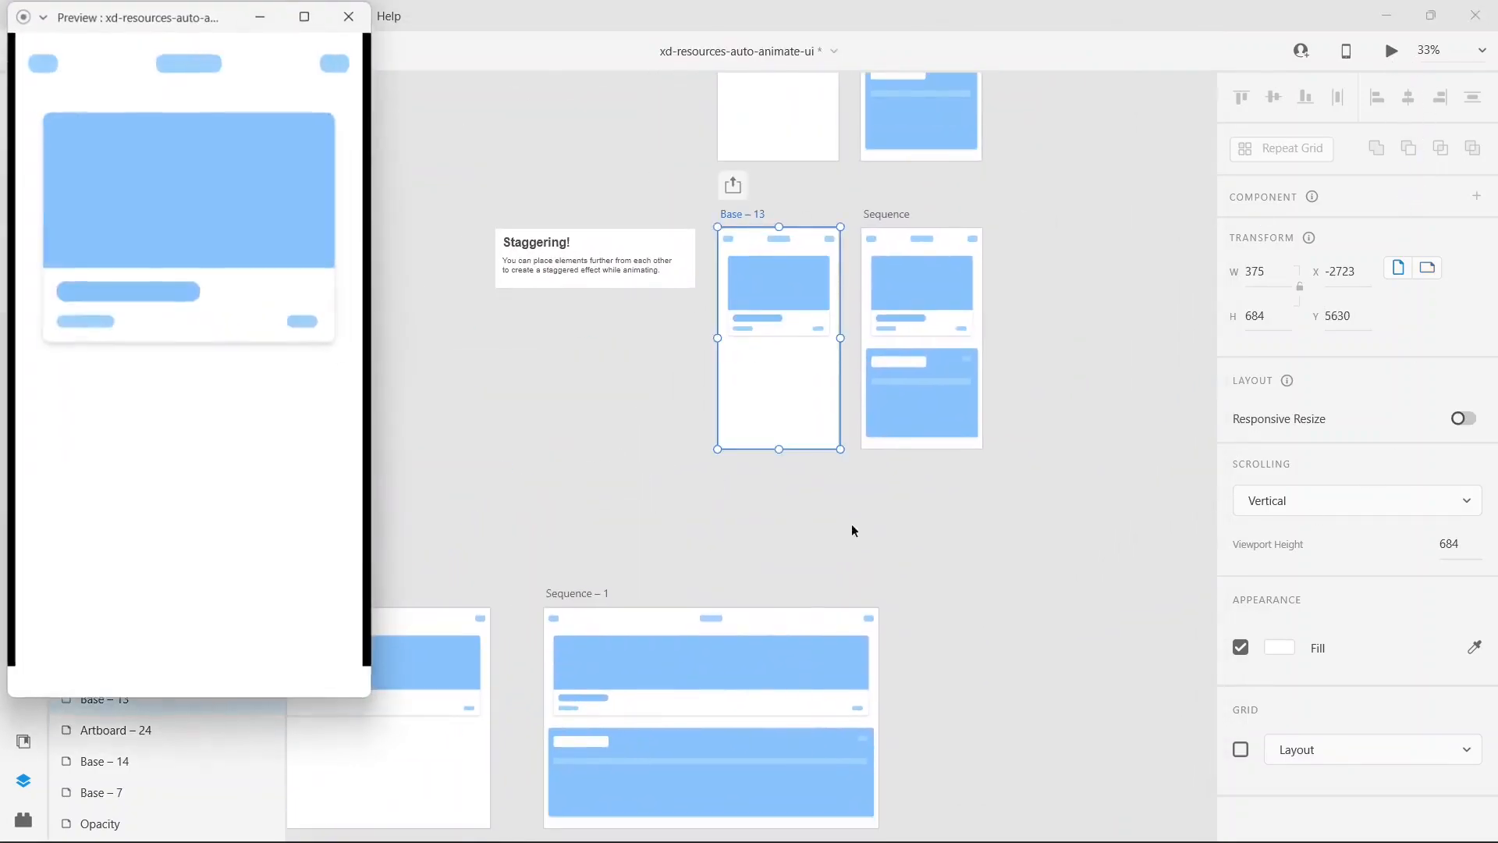
pyautogui.click(279, 199)
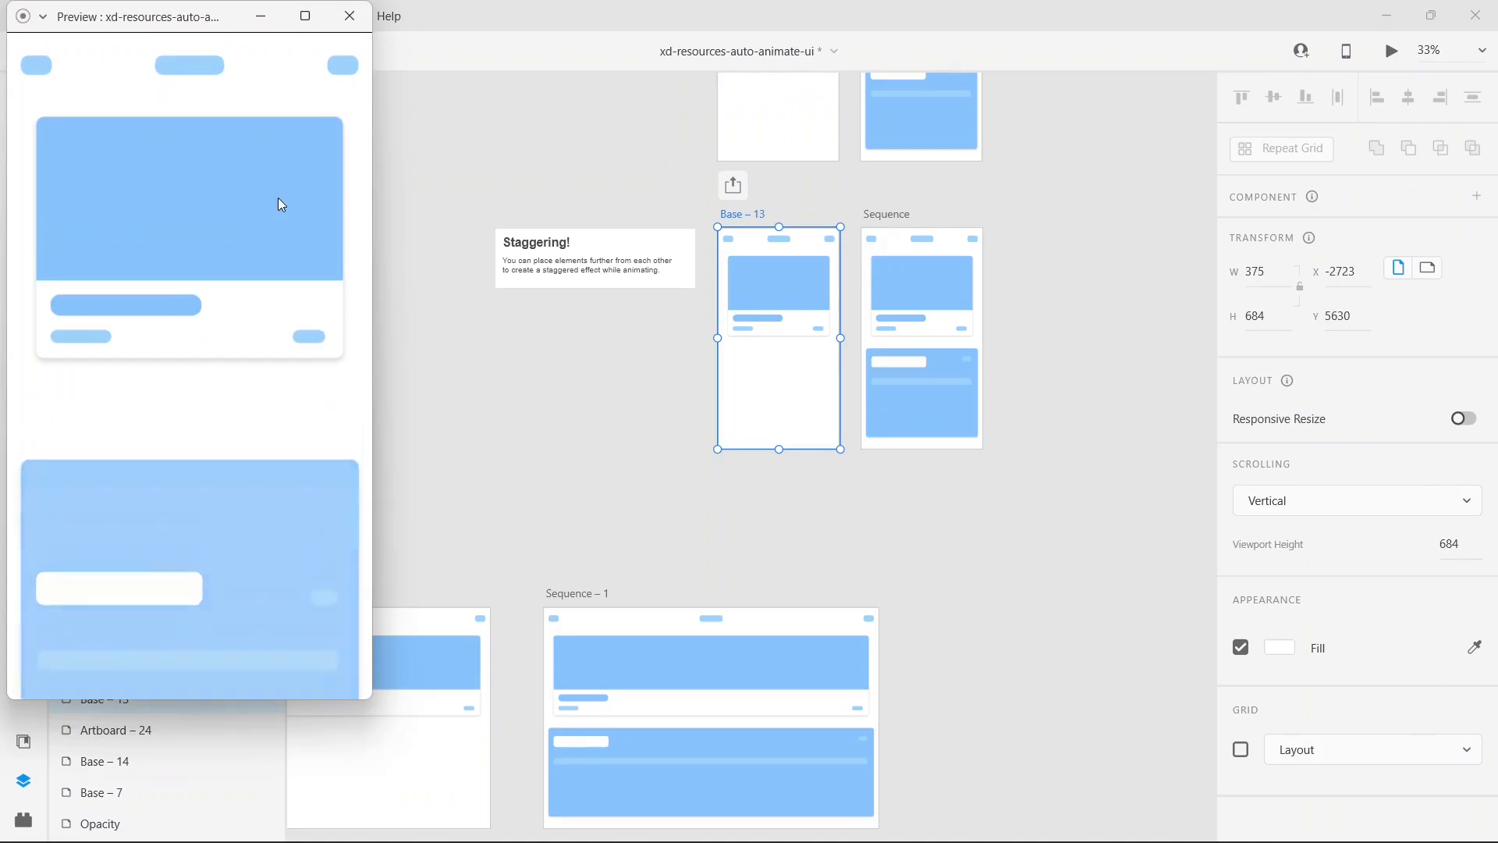
pyautogui.click(278, 210)
pyautogui.click(278, 209)
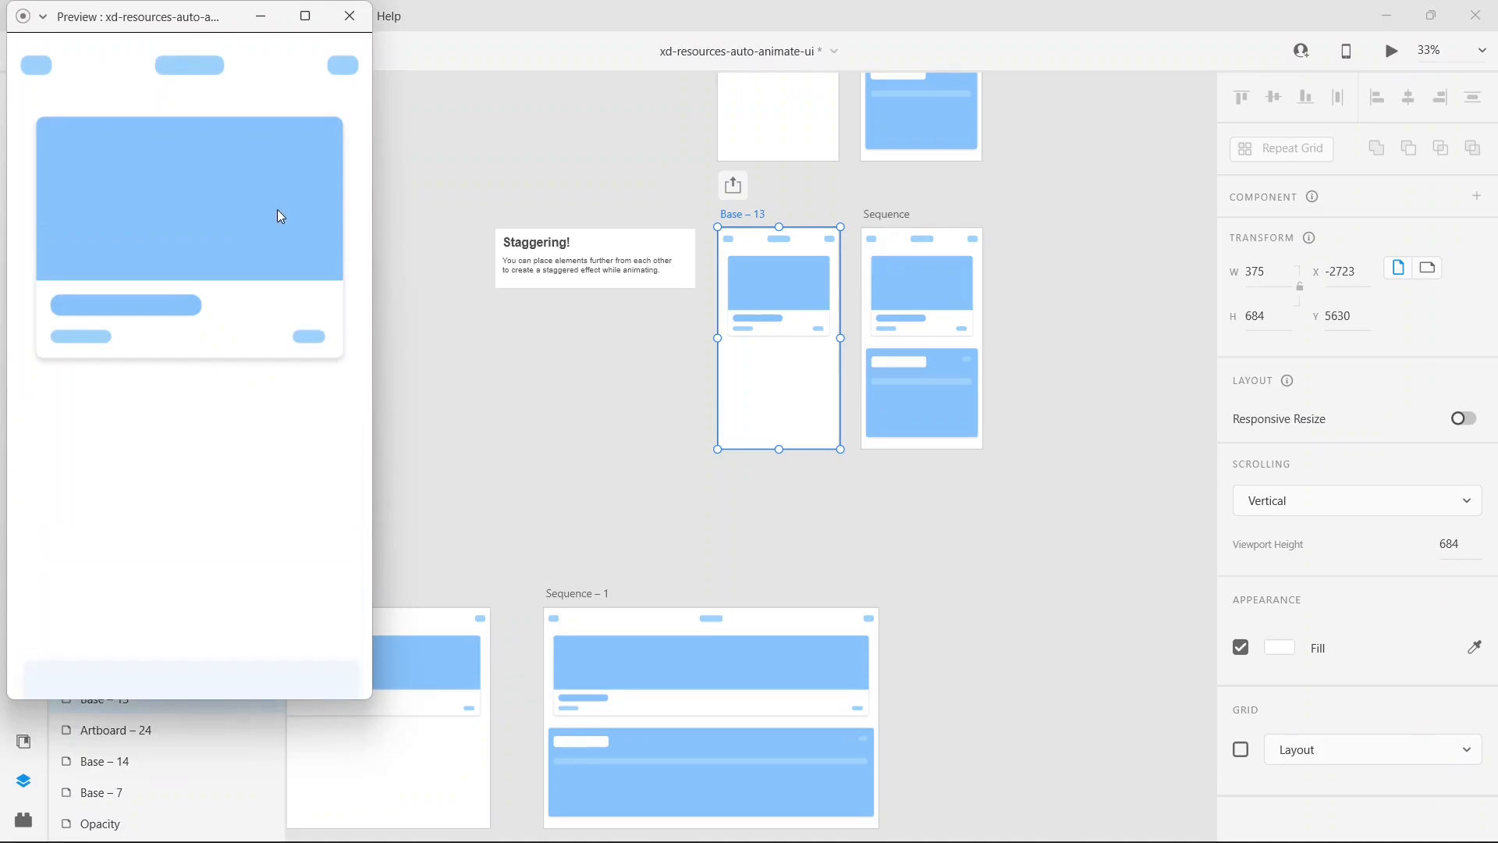
pyautogui.click(278, 209)
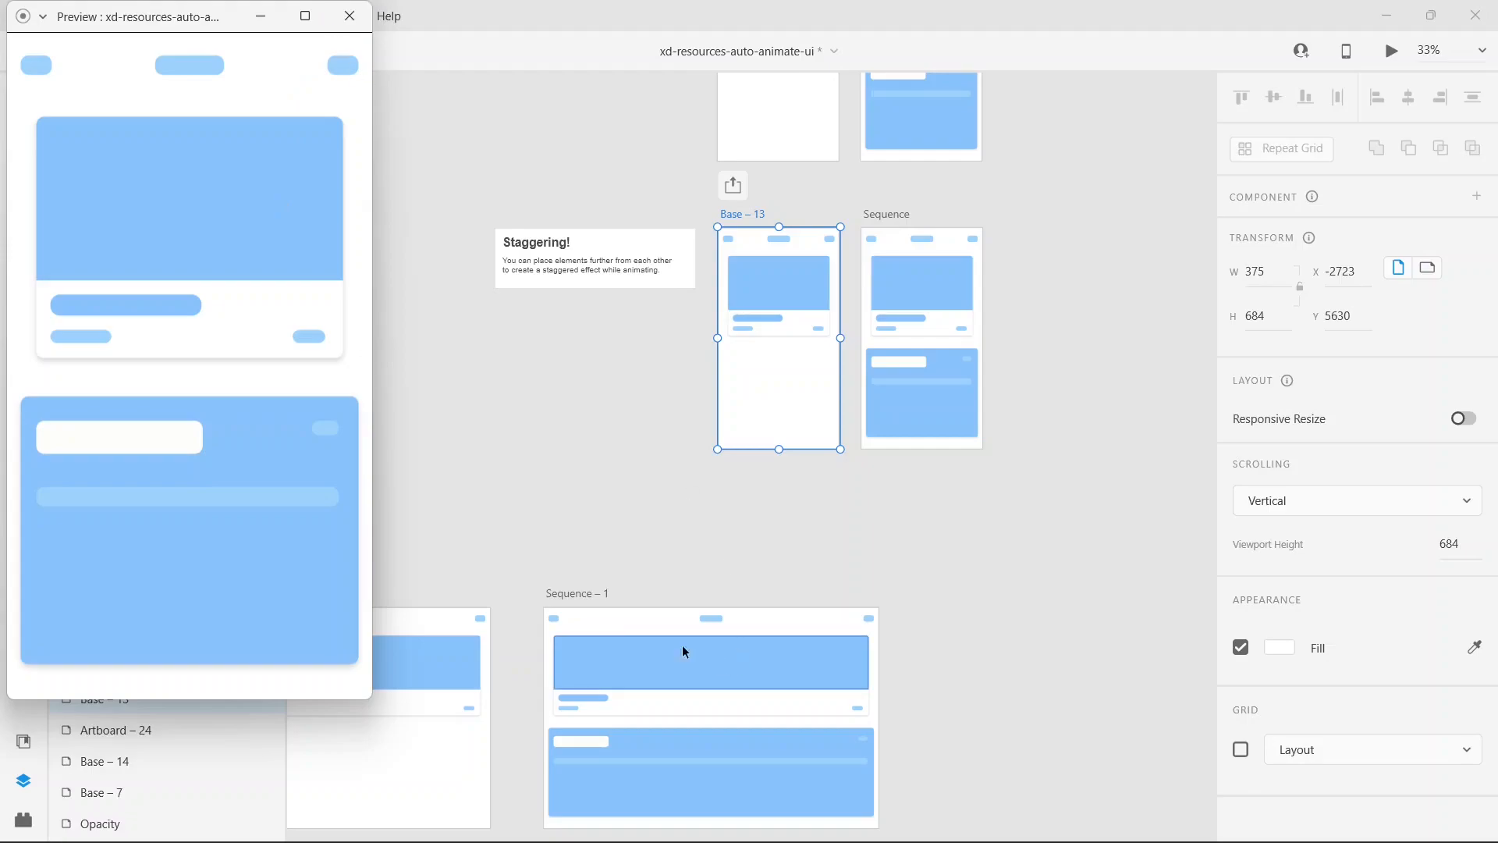
pyautogui.click(349, 16)
# Step: Preview the Loading Bar – Start animation under UI Elements in Prototype mode and close the preview
pyautogui.hotkey('ctrl', '0')
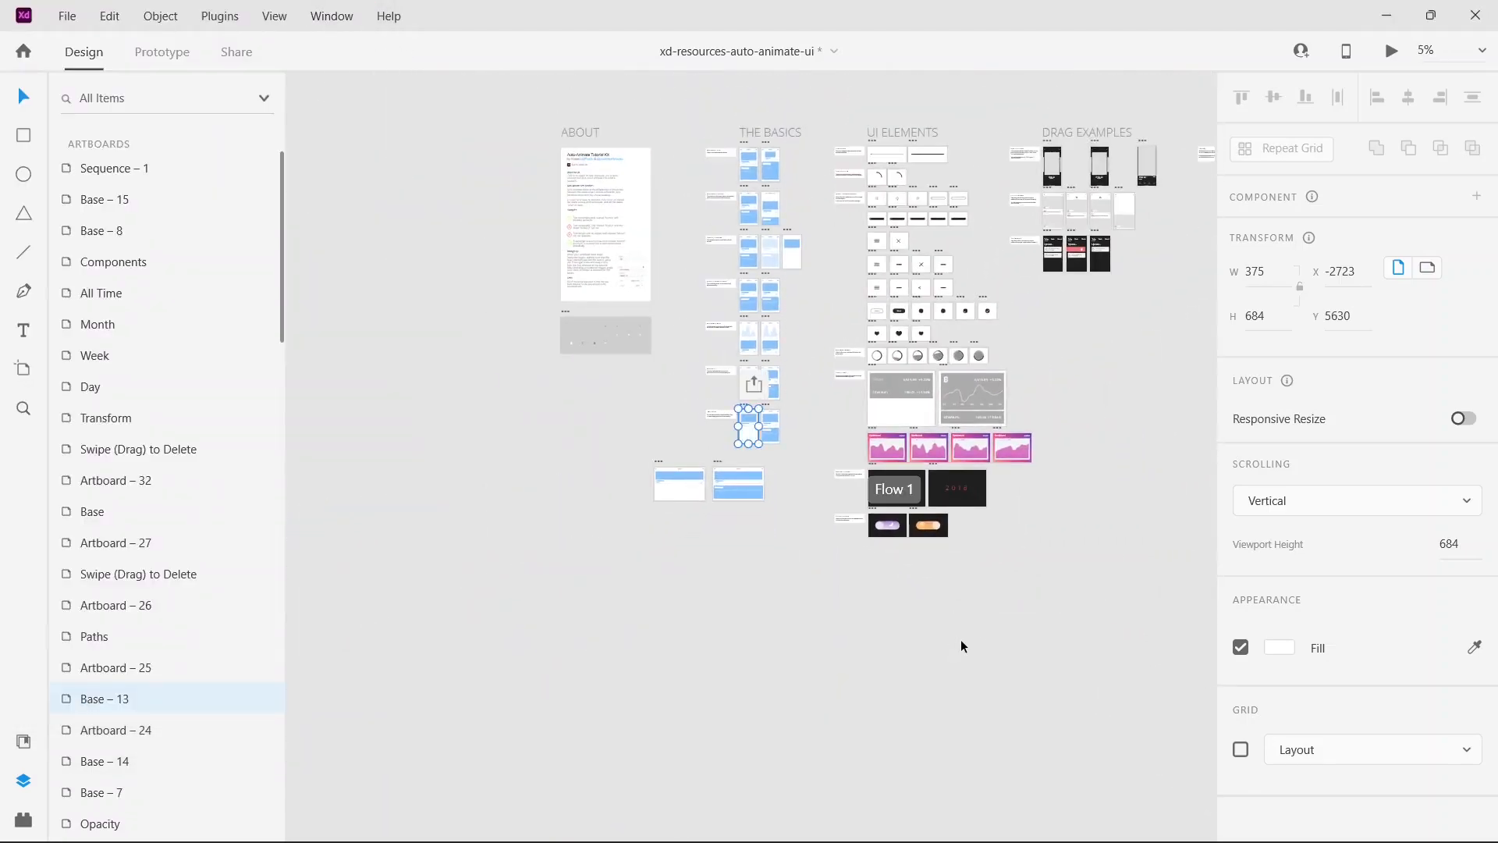
pyautogui.moveTo(1083, 433); pyautogui.dragTo(859, 524)
pyautogui.hotkey('ctrl', '+')
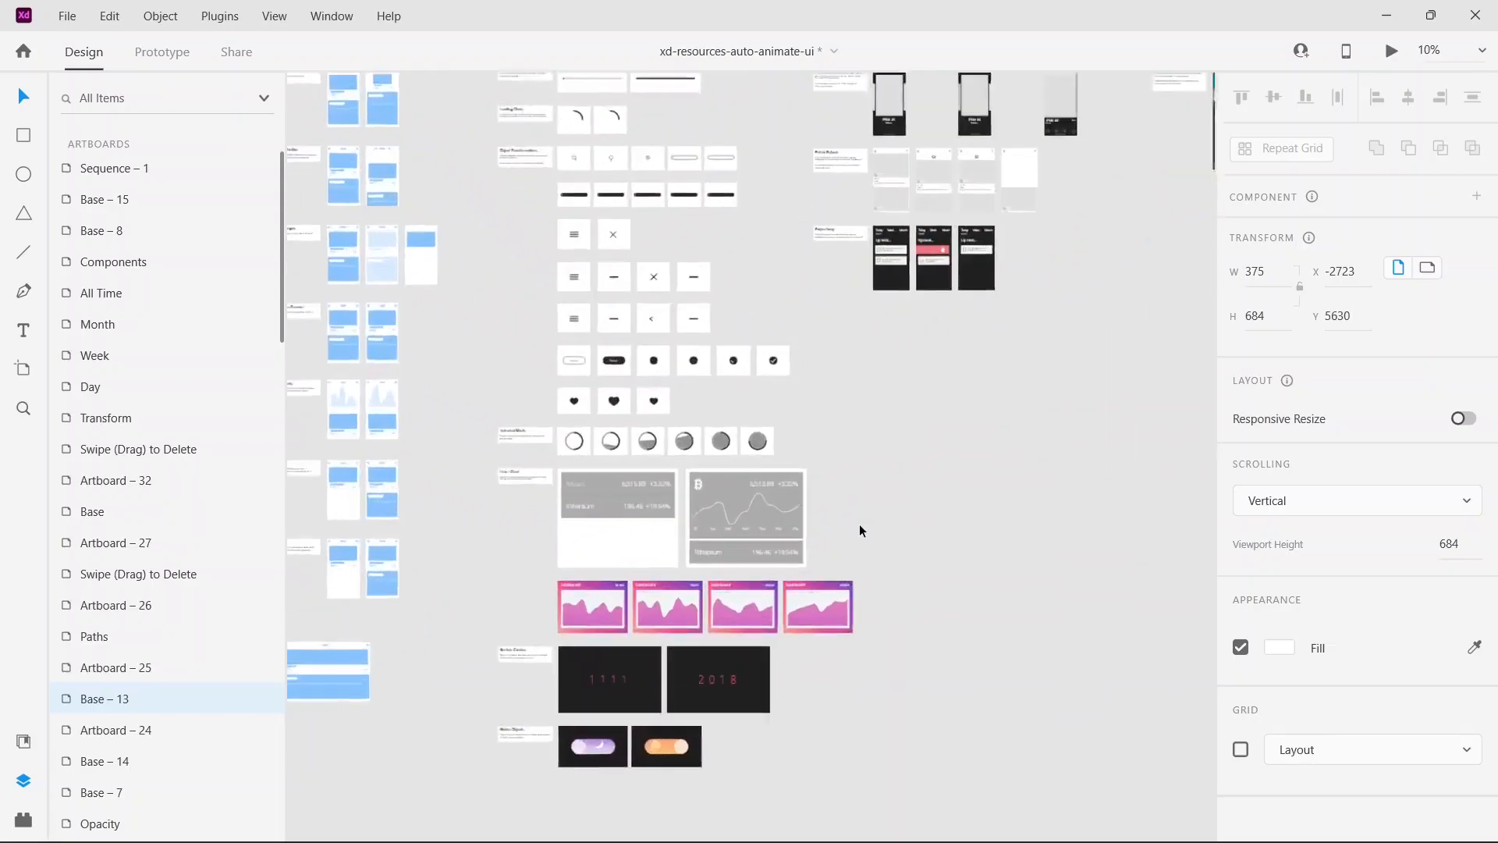
pyautogui.scroll(3, 481, 540)
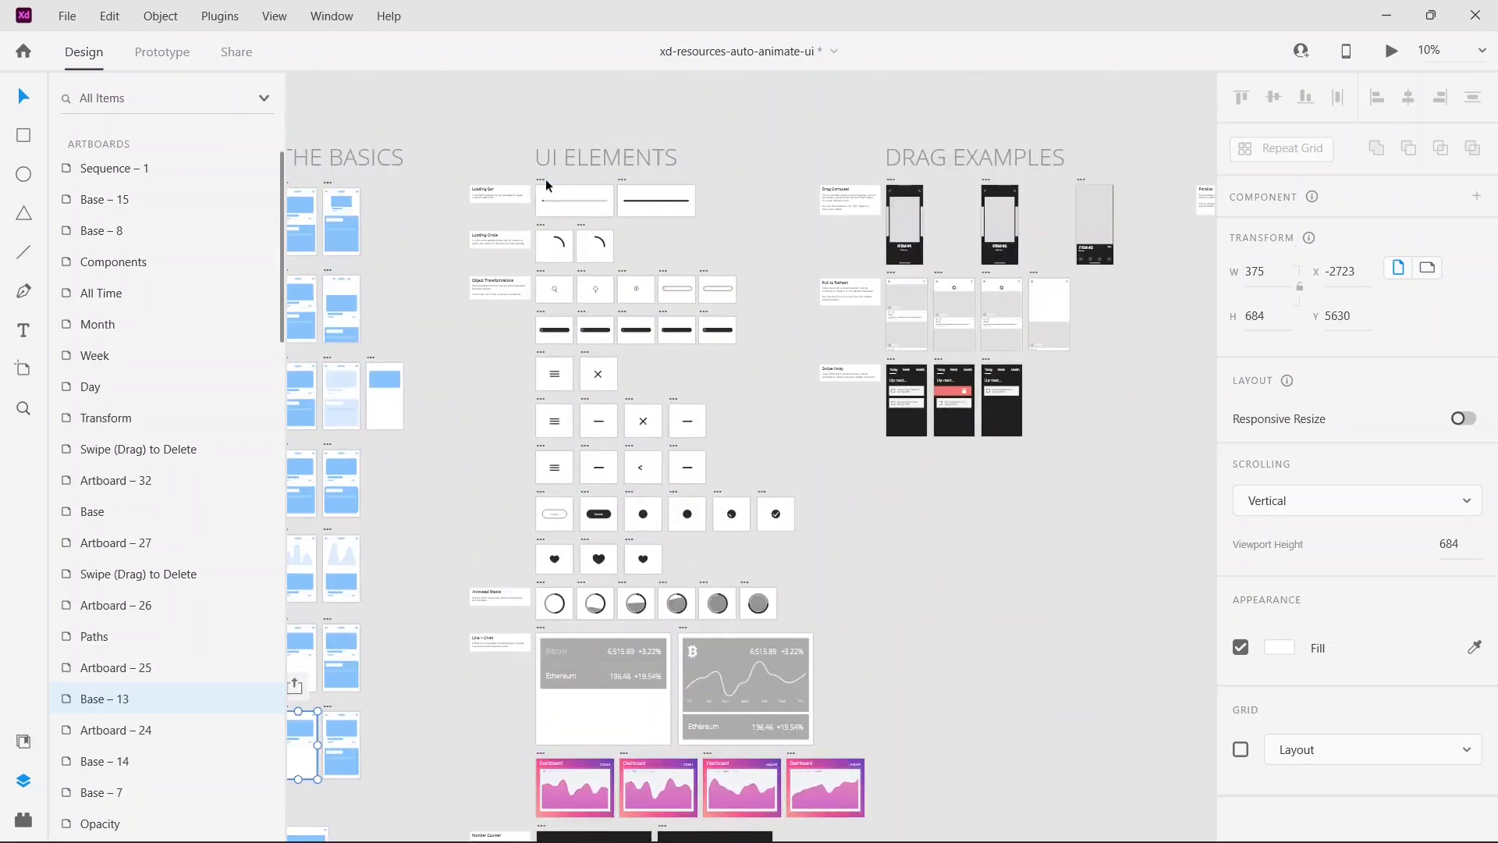
pyautogui.click(542, 187)
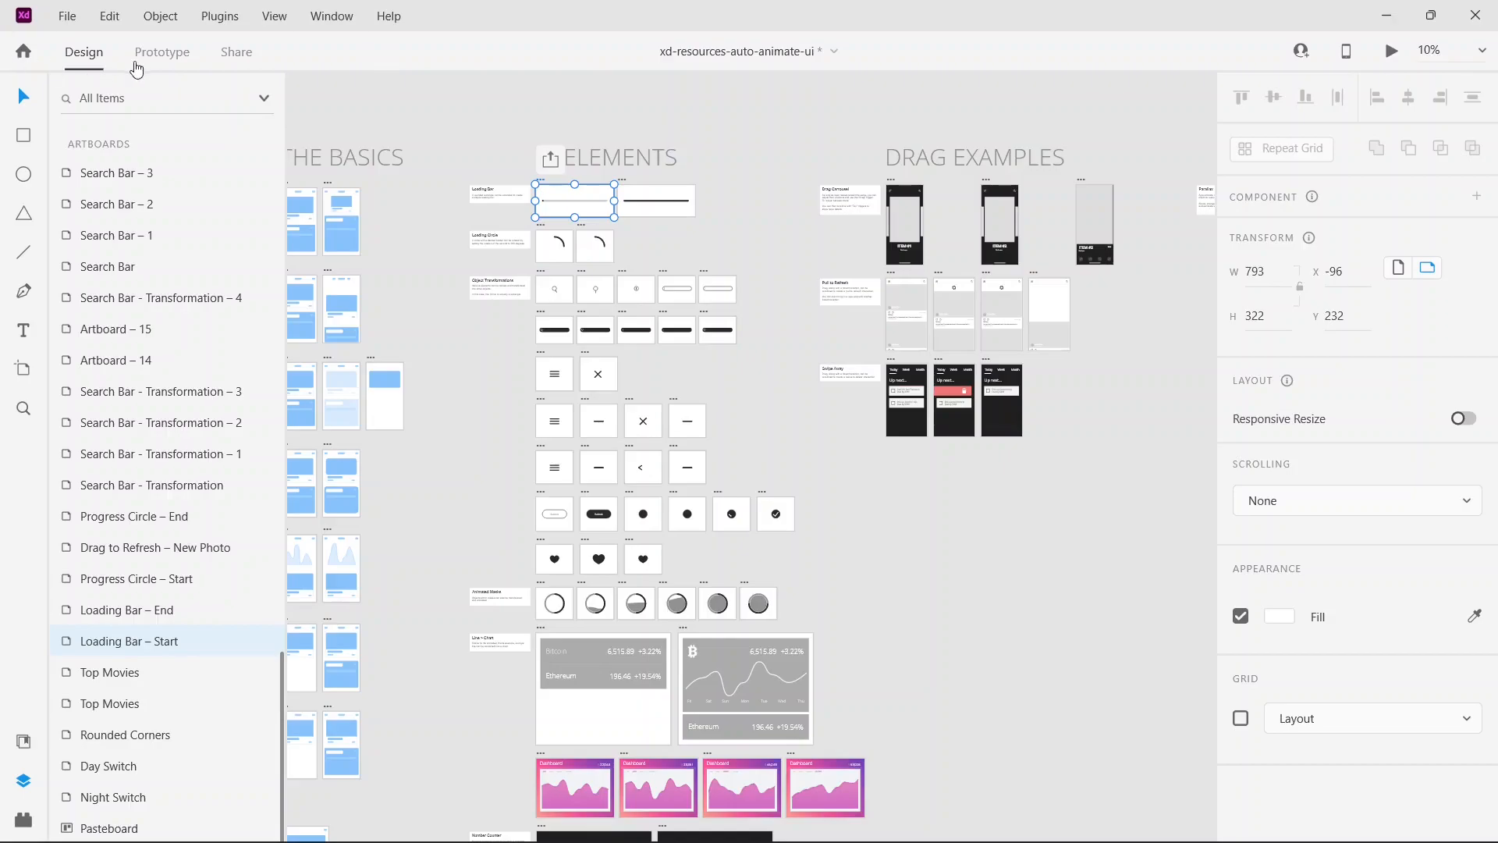
pyautogui.click(160, 53)
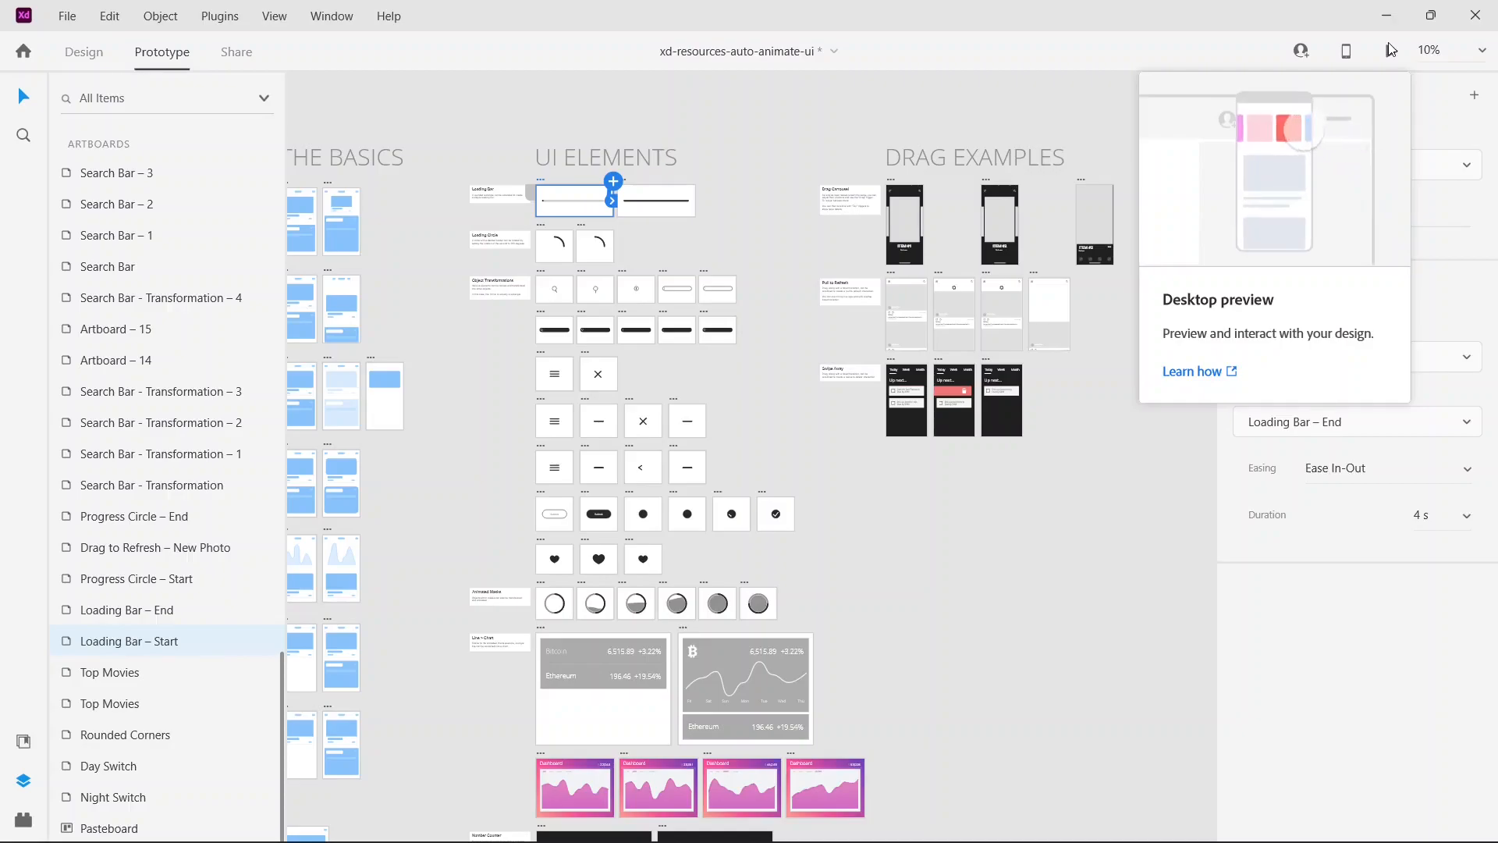
pyautogui.click(1391, 51)
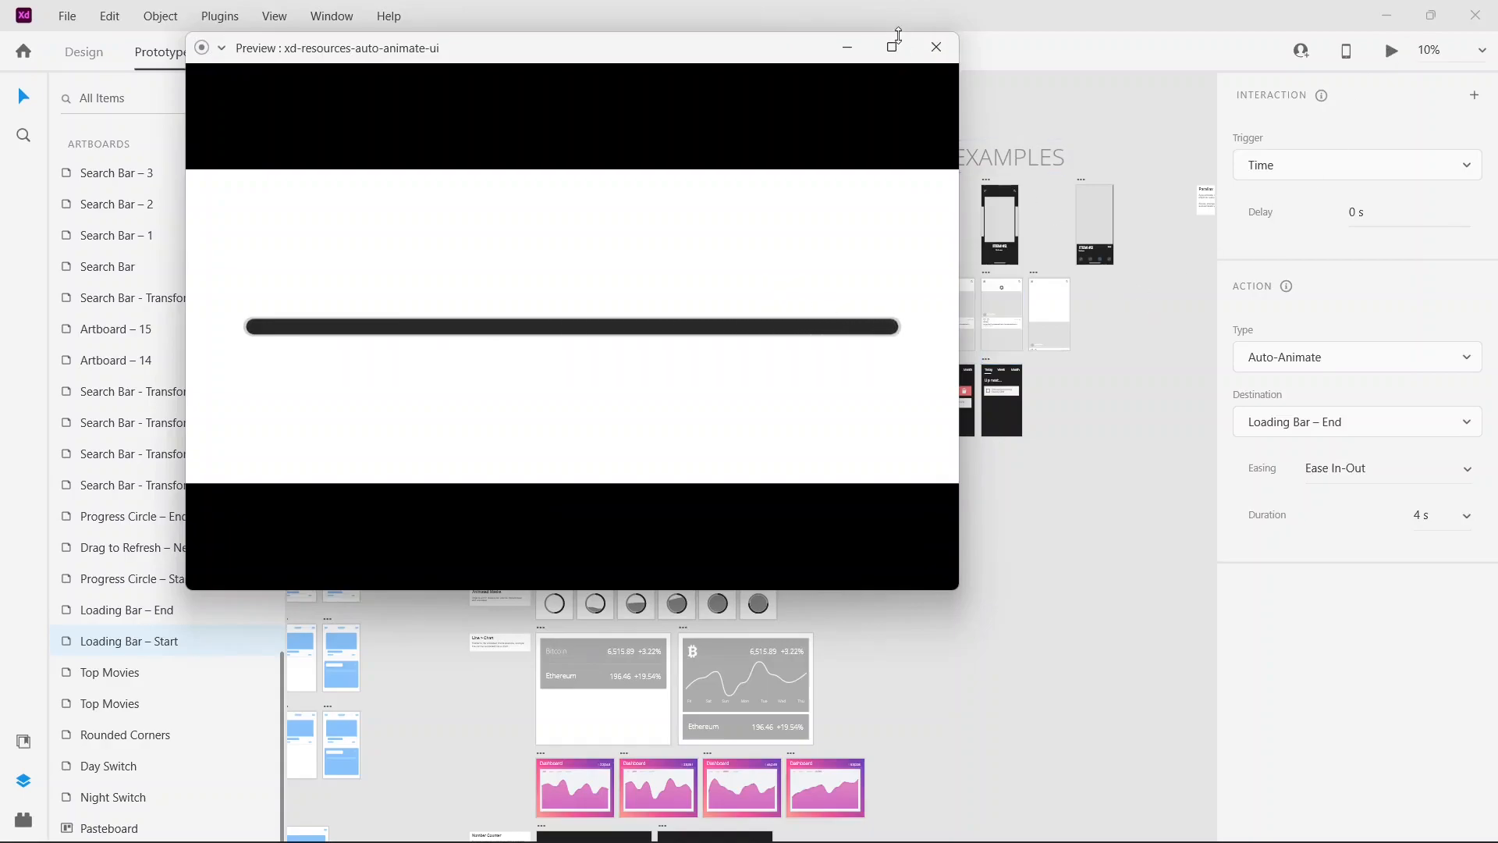
pyautogui.click(937, 48)
# Step: Preview the Progress Circle – Start loading animation and close the preview
pyautogui.click(543, 227)
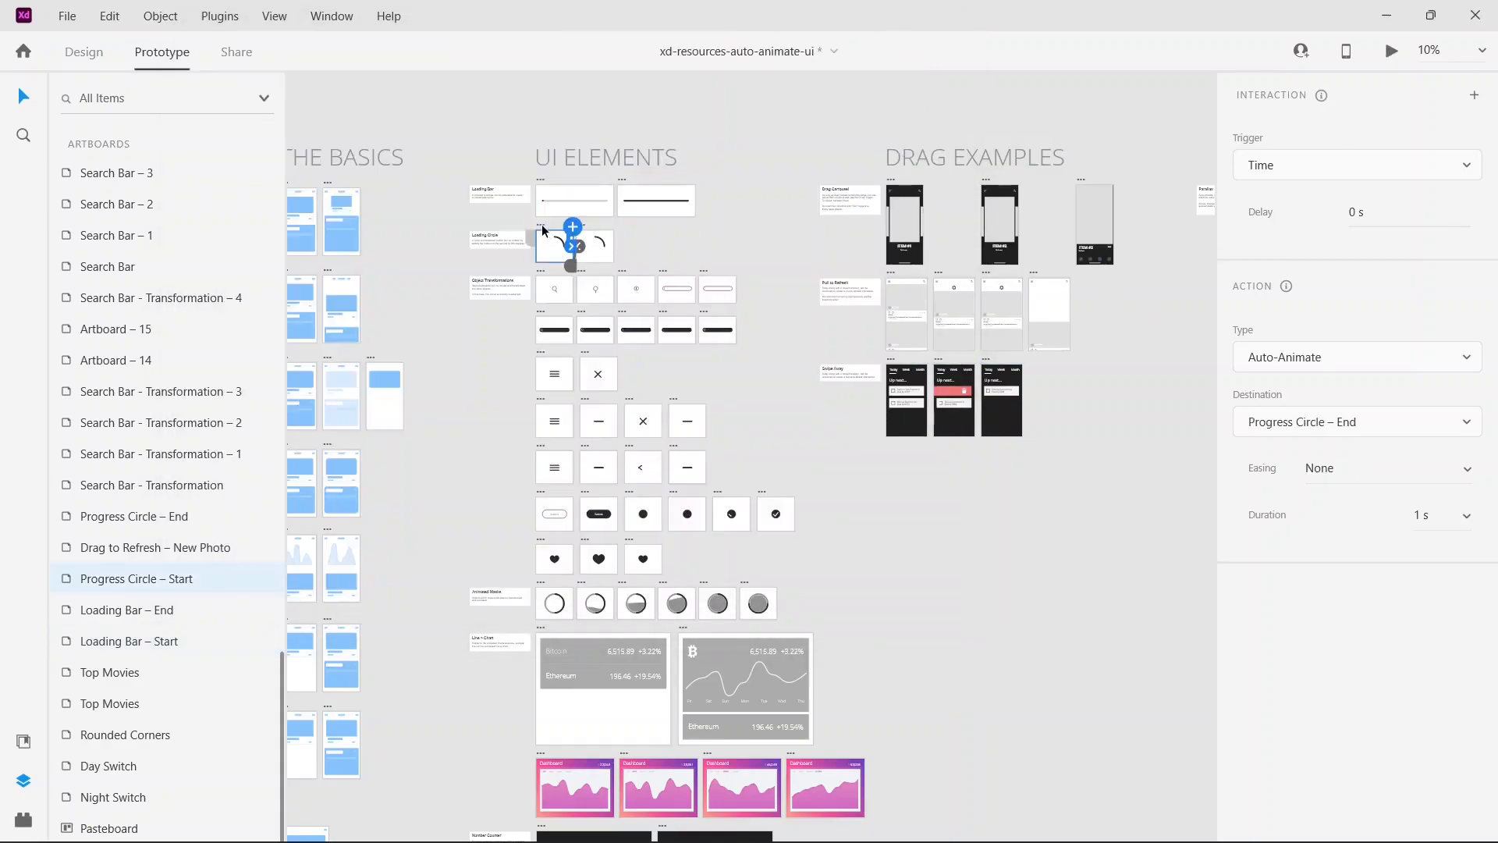
pyautogui.click(1391, 51)
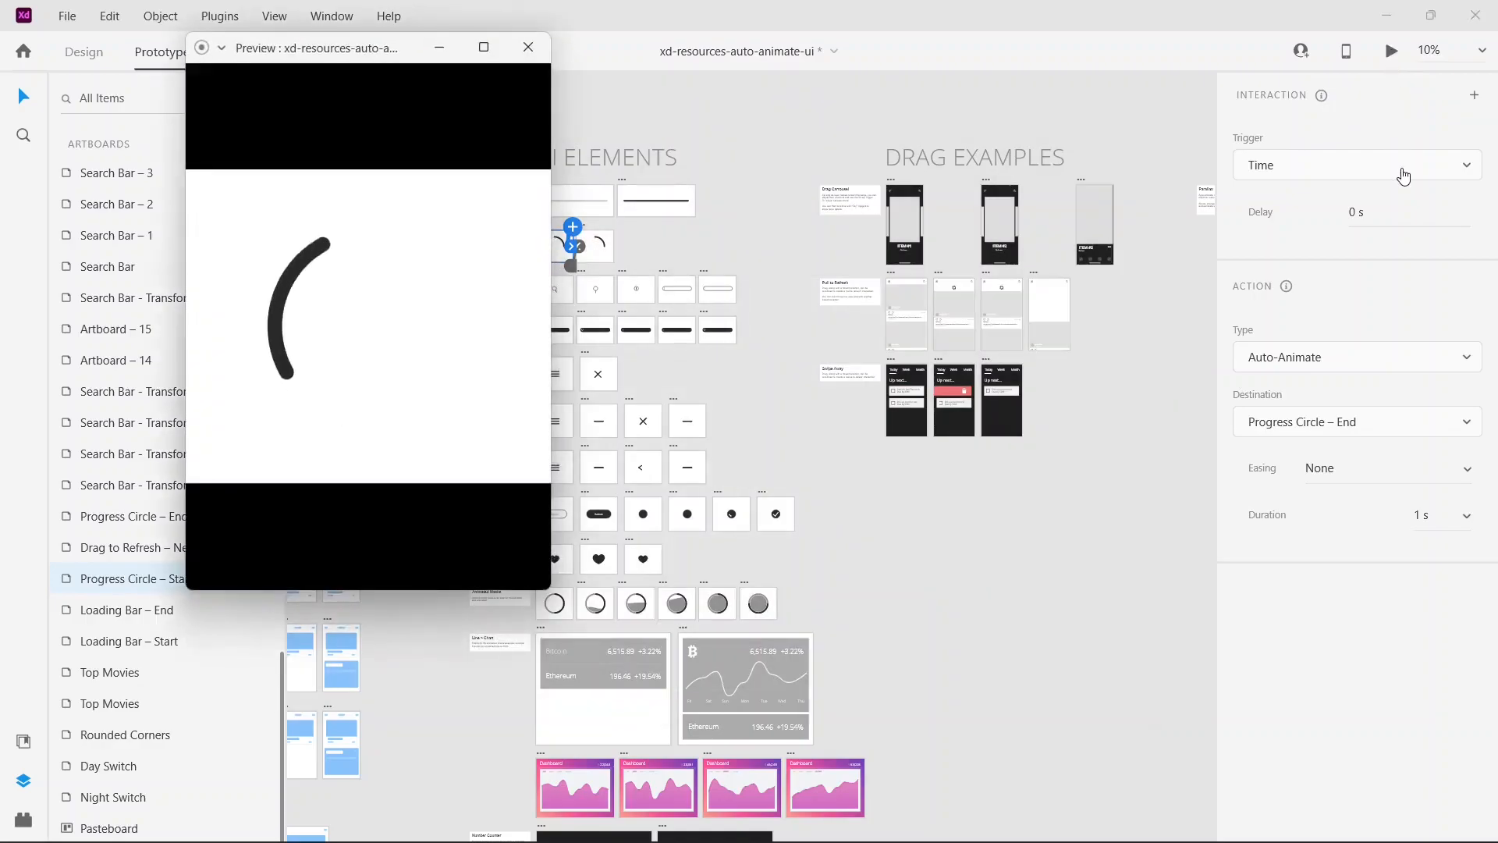
pyautogui.click(528, 47)
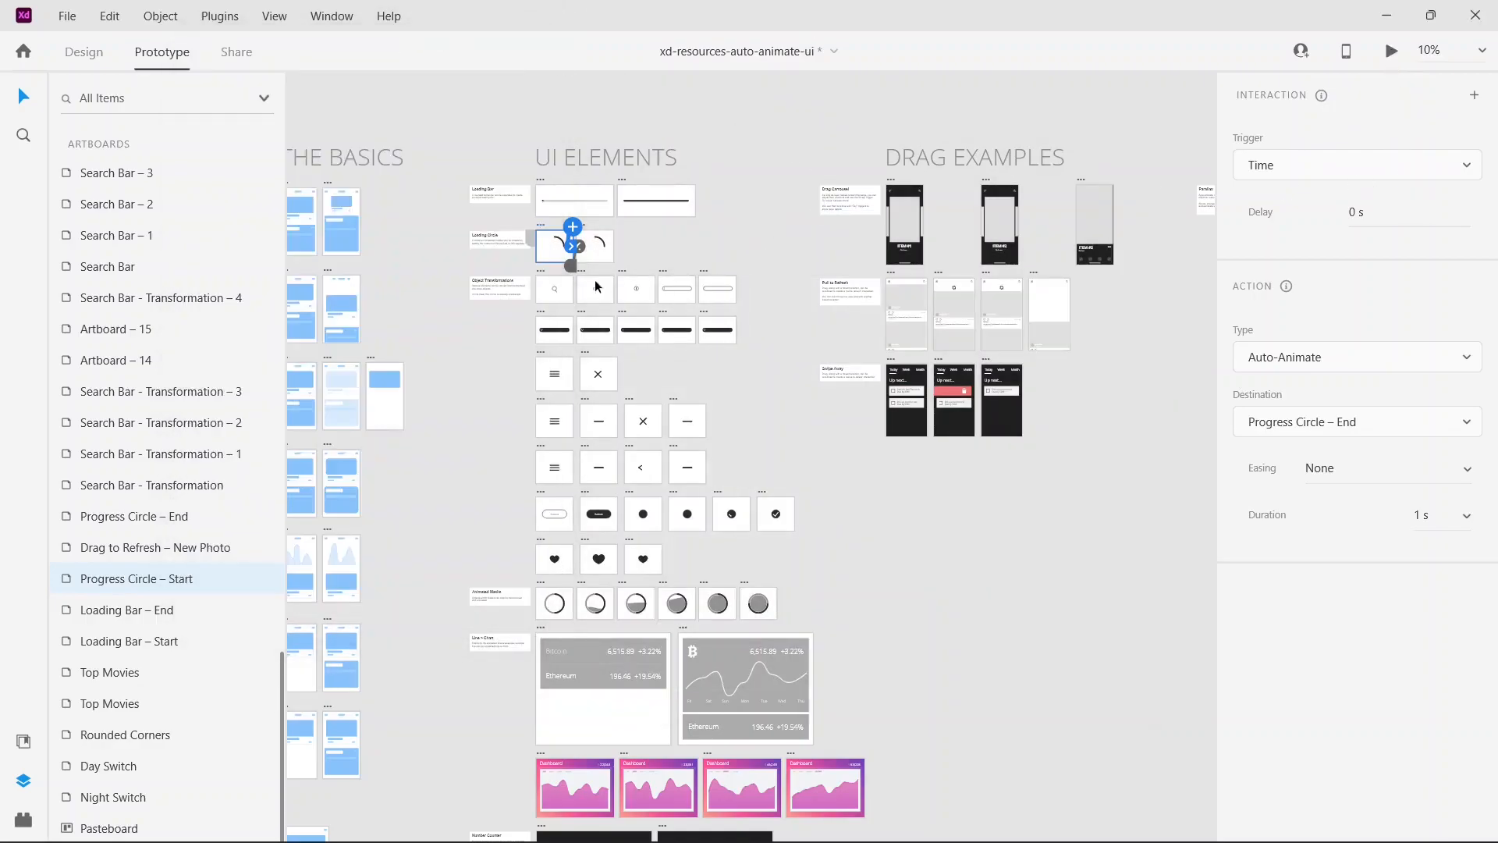
# Step: Preview the Search Bar - Transformation animation and the dark Search Bar variant, dismissing each preview
pyautogui.click(541, 279)
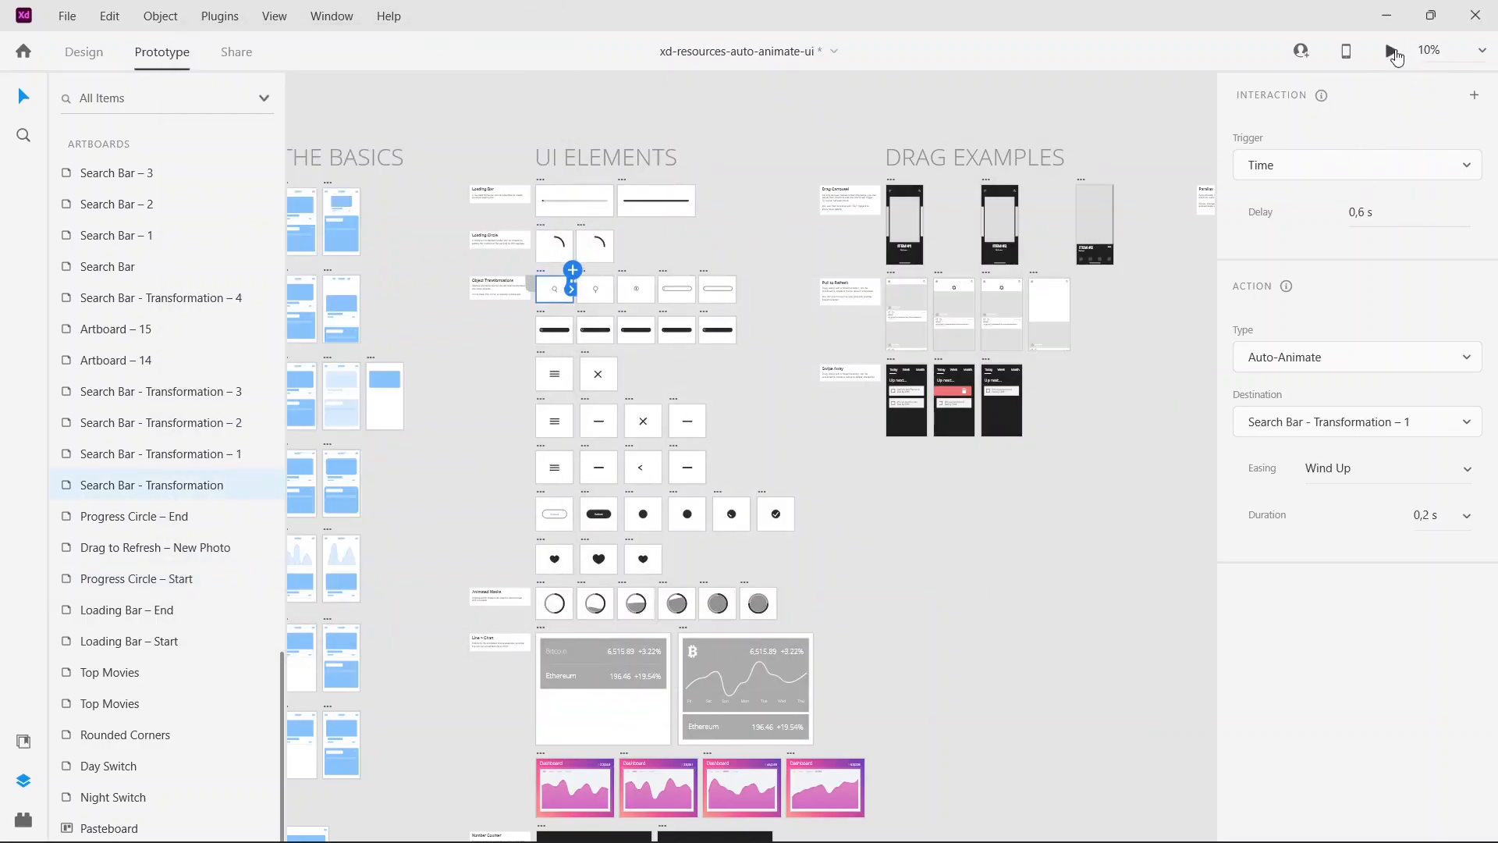
pyautogui.click(1393, 53)
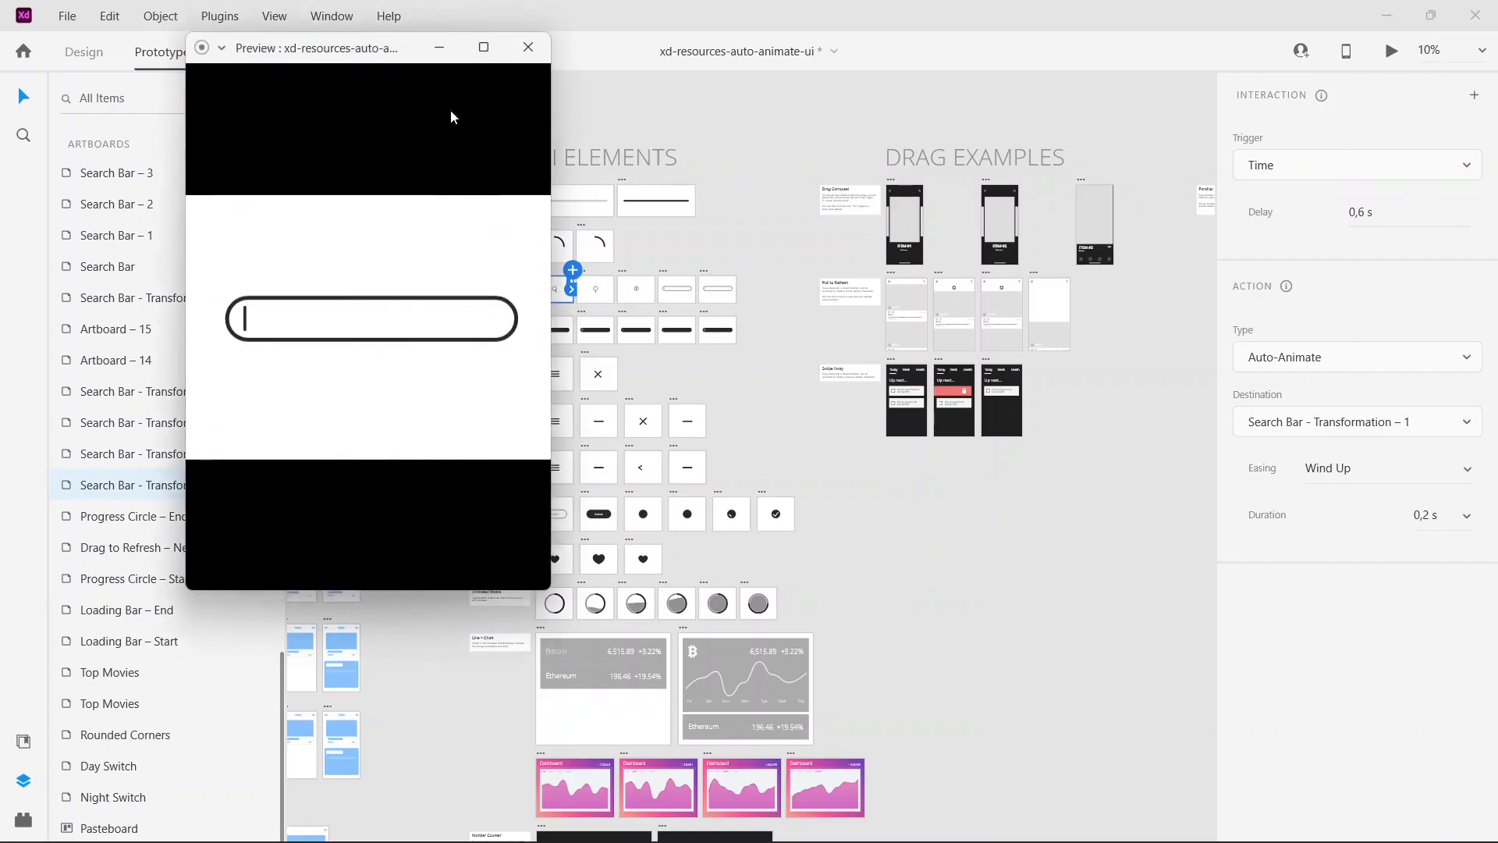
pyautogui.click(439, 47)
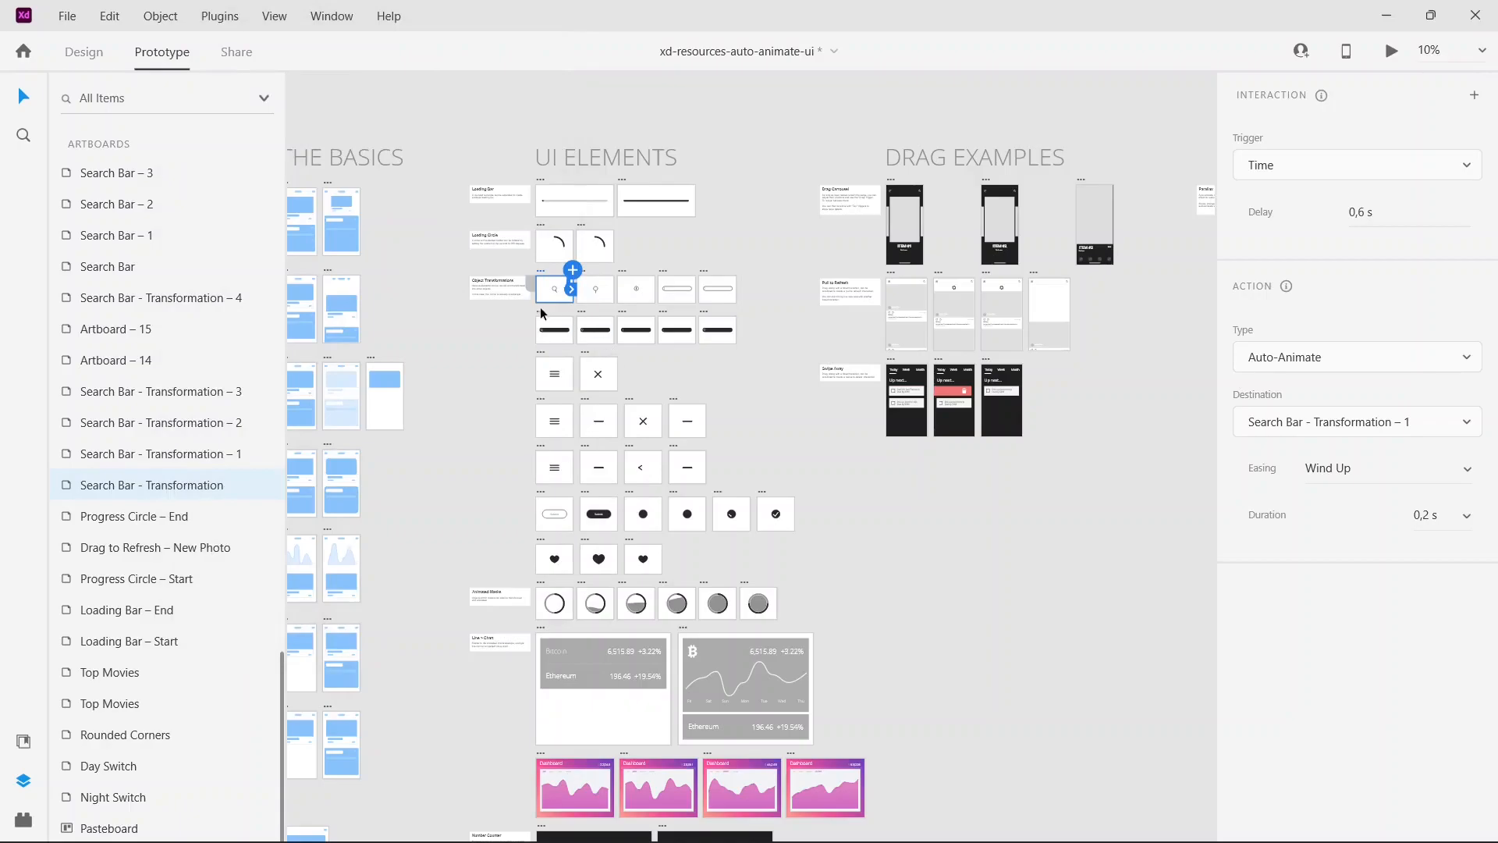
pyautogui.click(546, 319)
pyautogui.click(1392, 53)
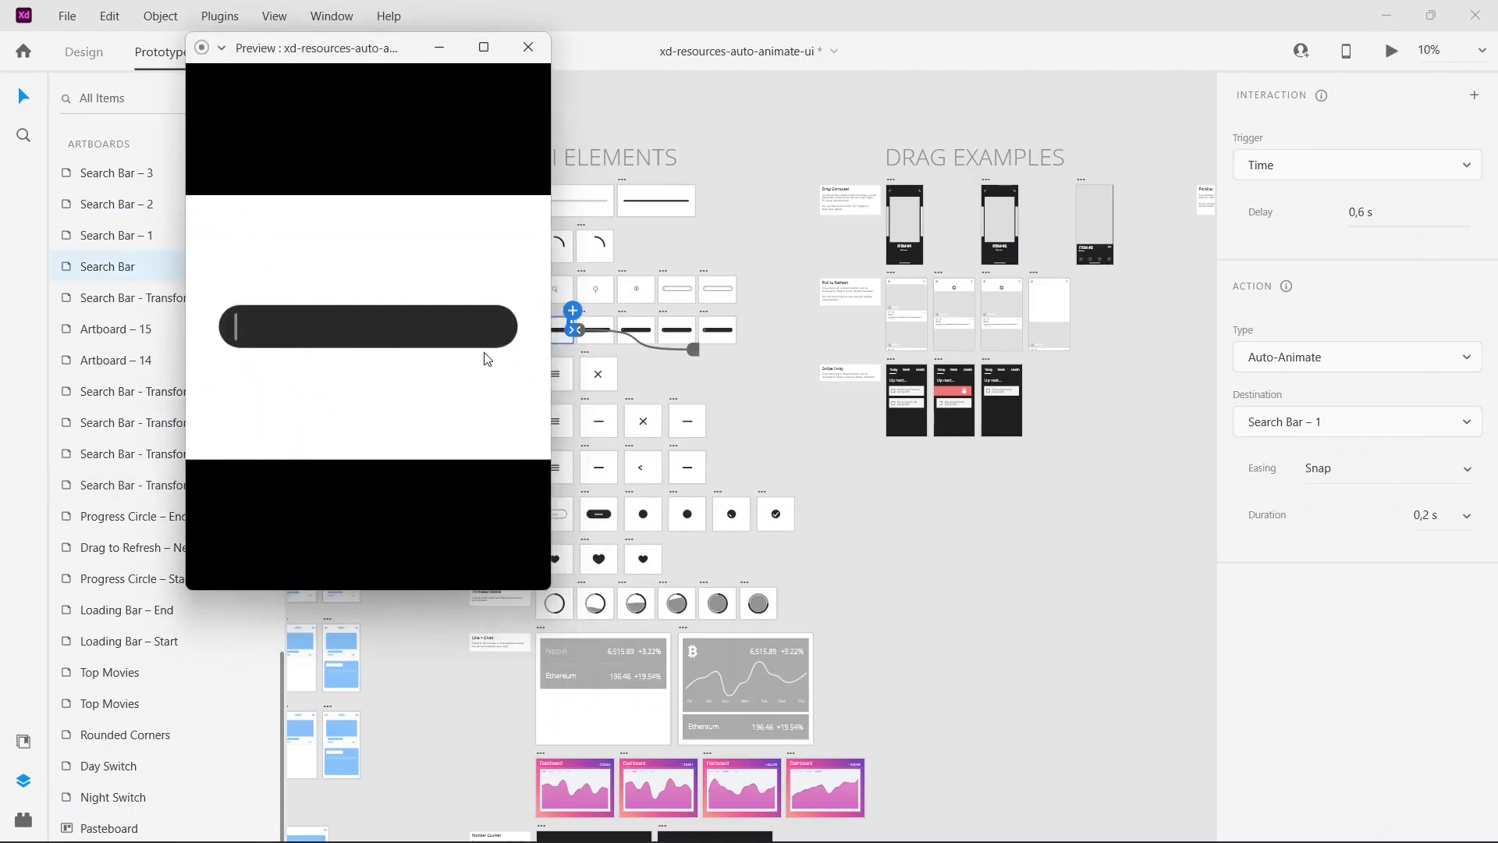
pyautogui.click(529, 48)
# Step: Preview the Top Movies drag carousel, swipe to Item #2, expand and collapse its details, and close the preview
pyautogui.hscroll(3, 730, 195)
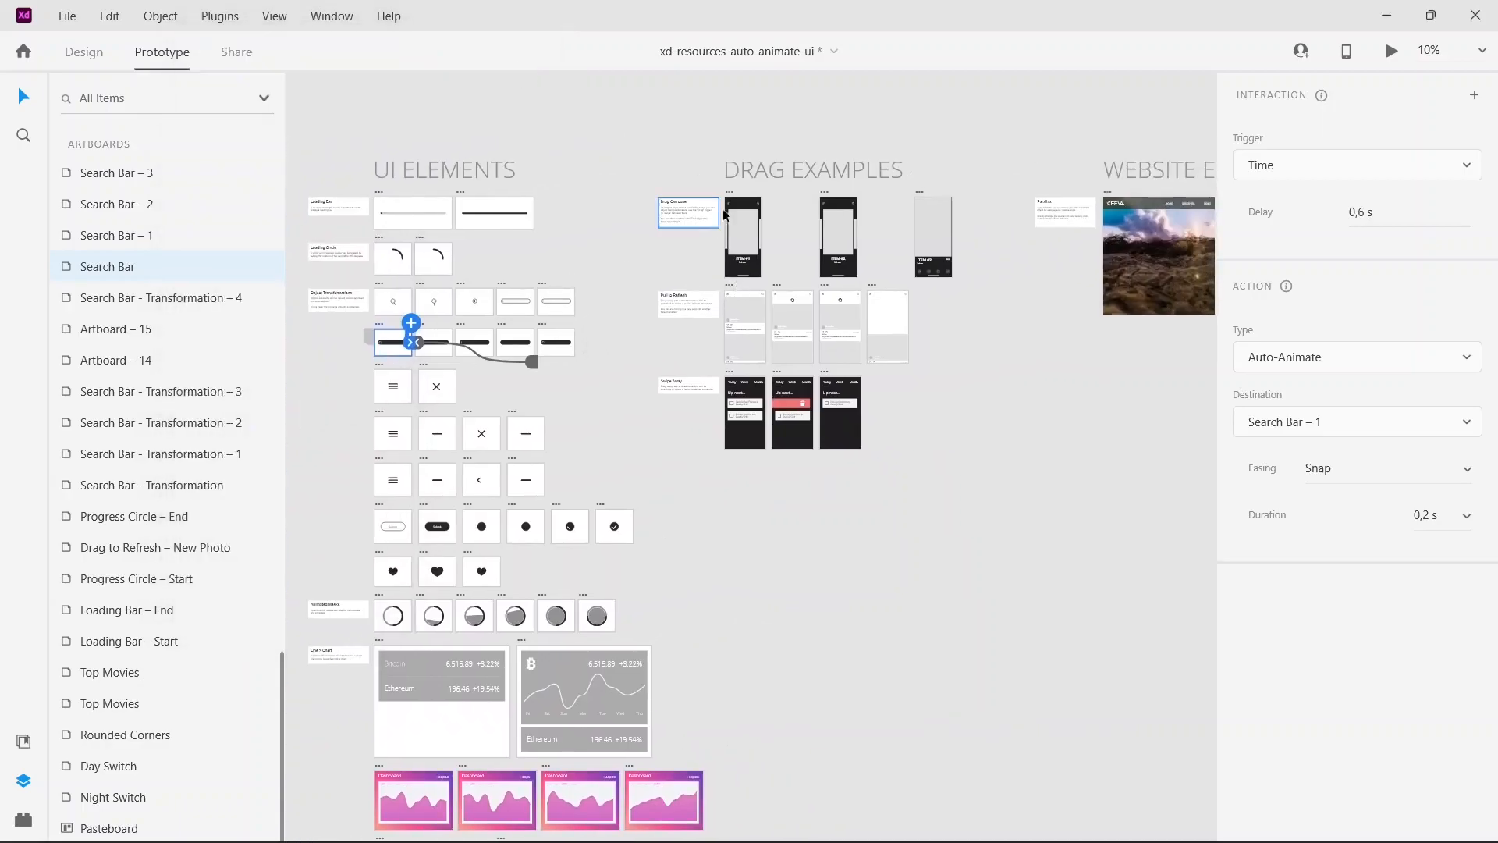
pyautogui.click(730, 195)
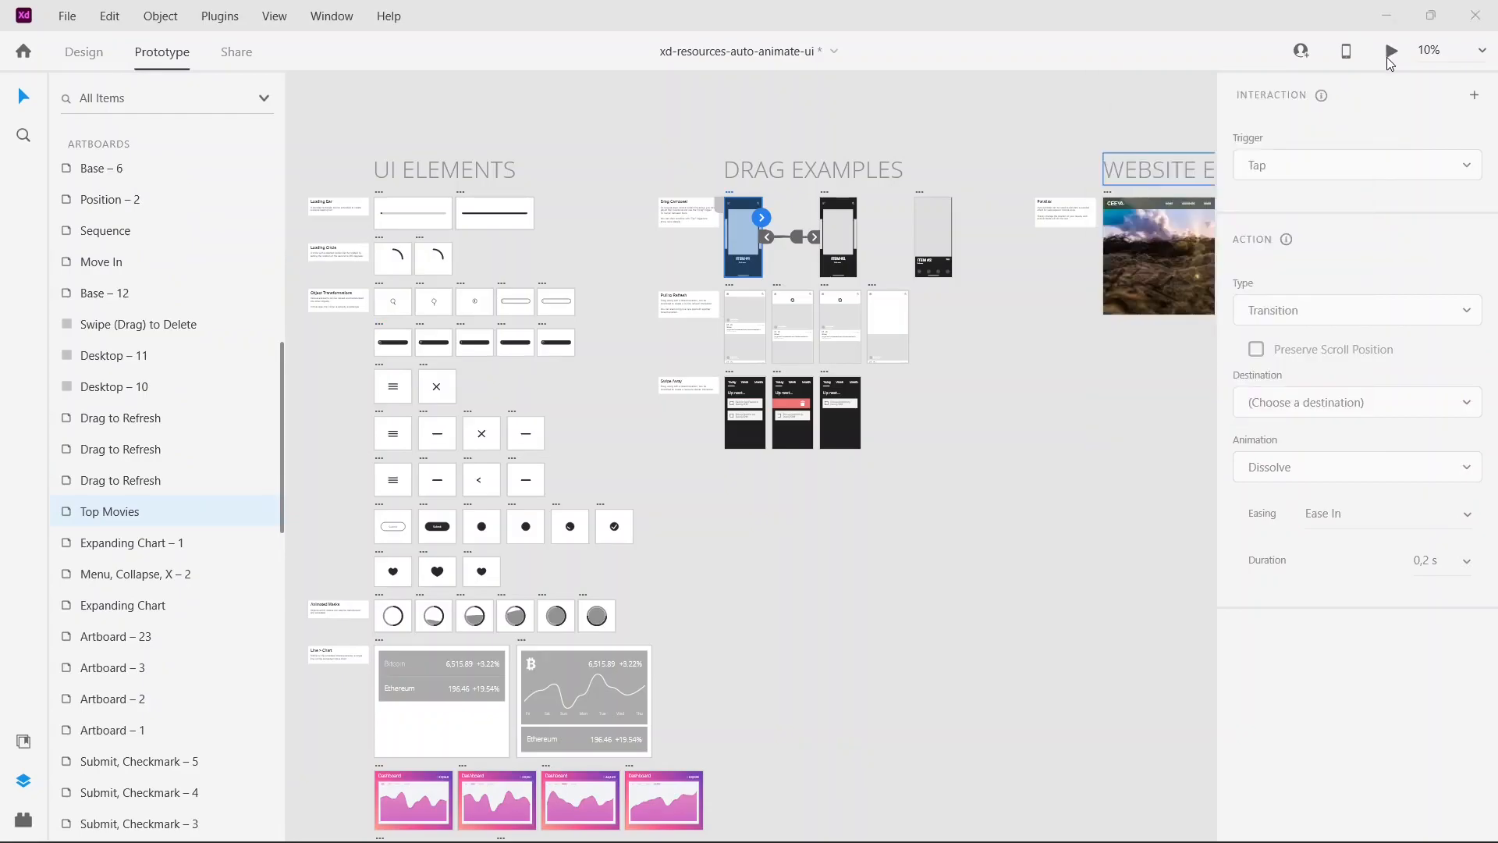
pyautogui.click(1391, 51)
pyautogui.moveTo(448, 392); pyautogui.dragTo(224, 401)
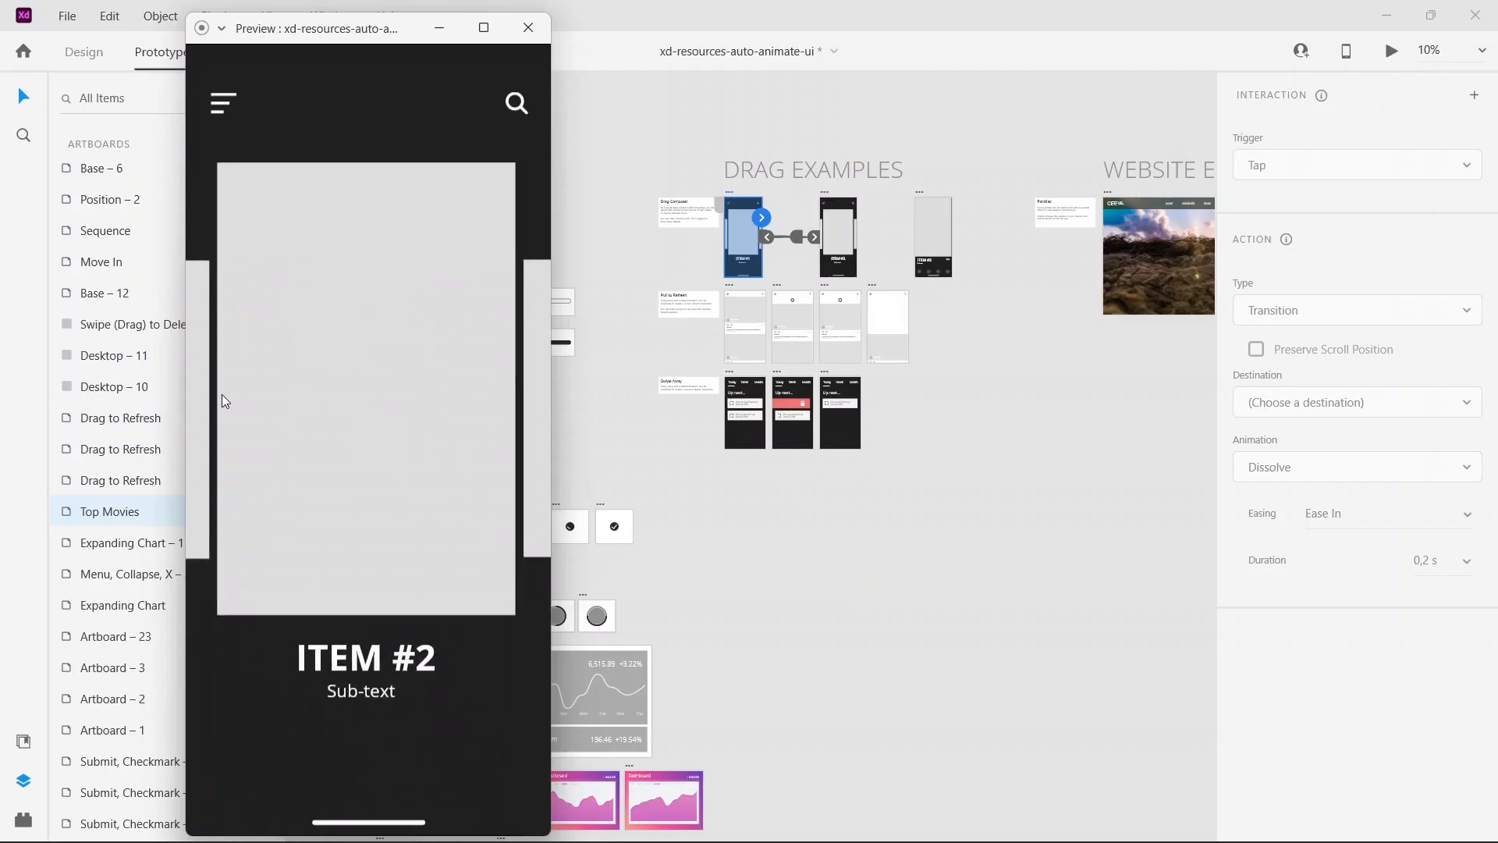
pyautogui.click(336, 368)
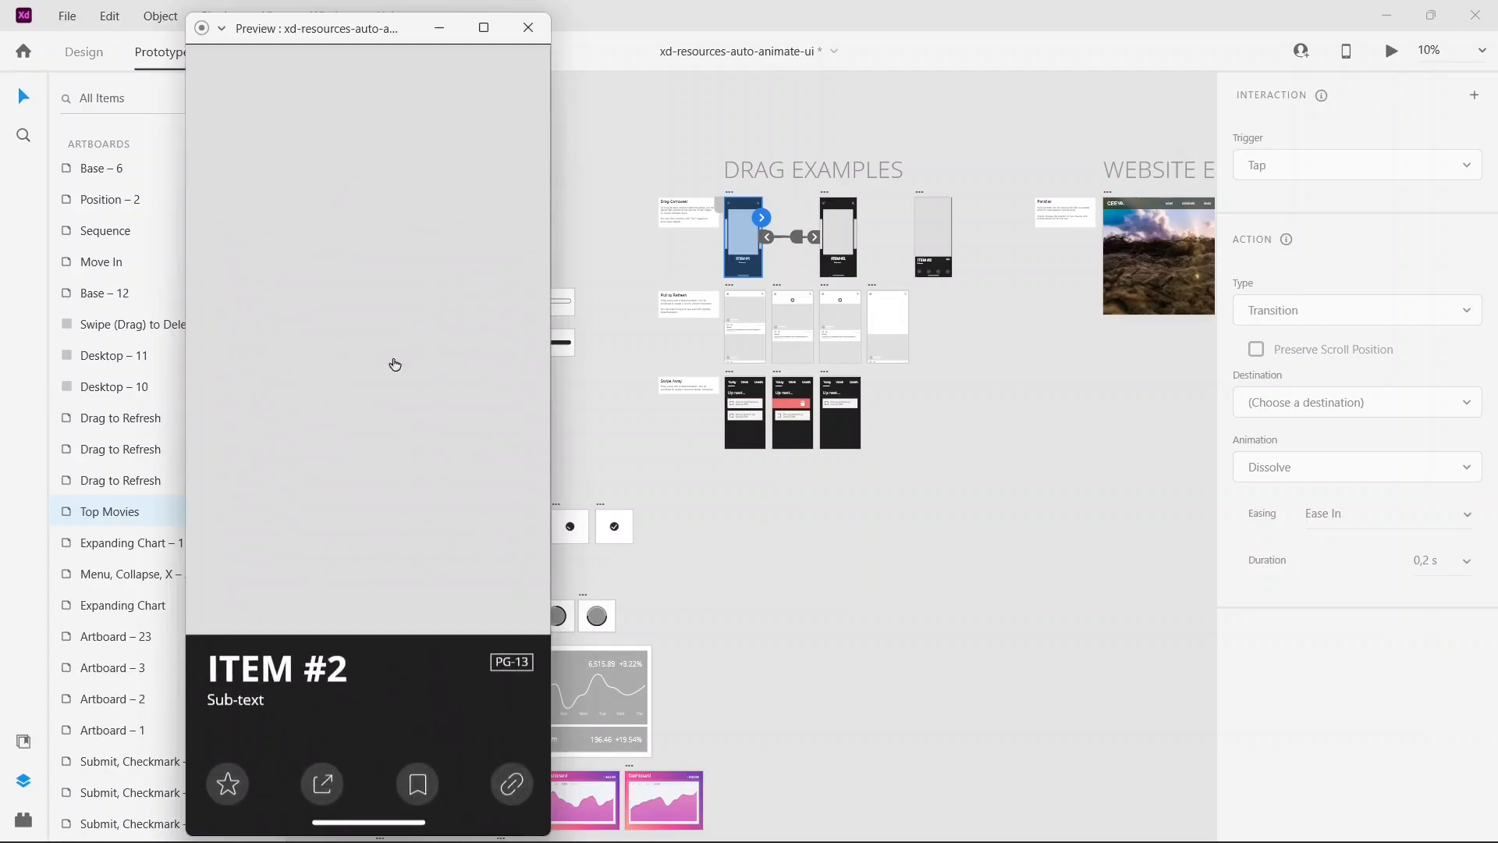
pyautogui.click(324, 396)
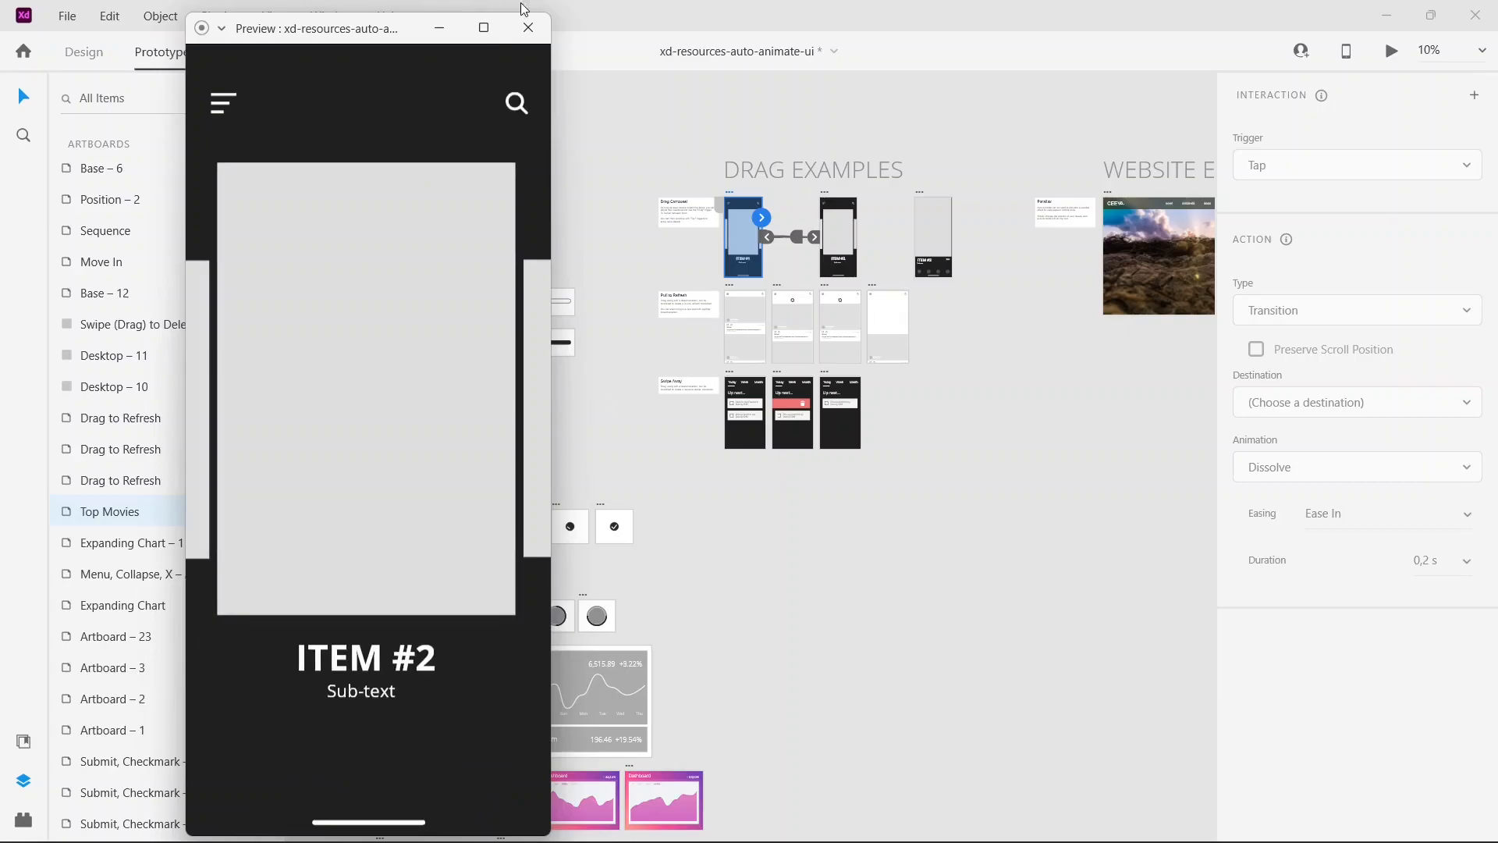
pyautogui.click(528, 27)
# Step: Preview the first Drag to Refresh artboard, try a drag in the photo feed, and close the preview
pyautogui.click(729, 288)
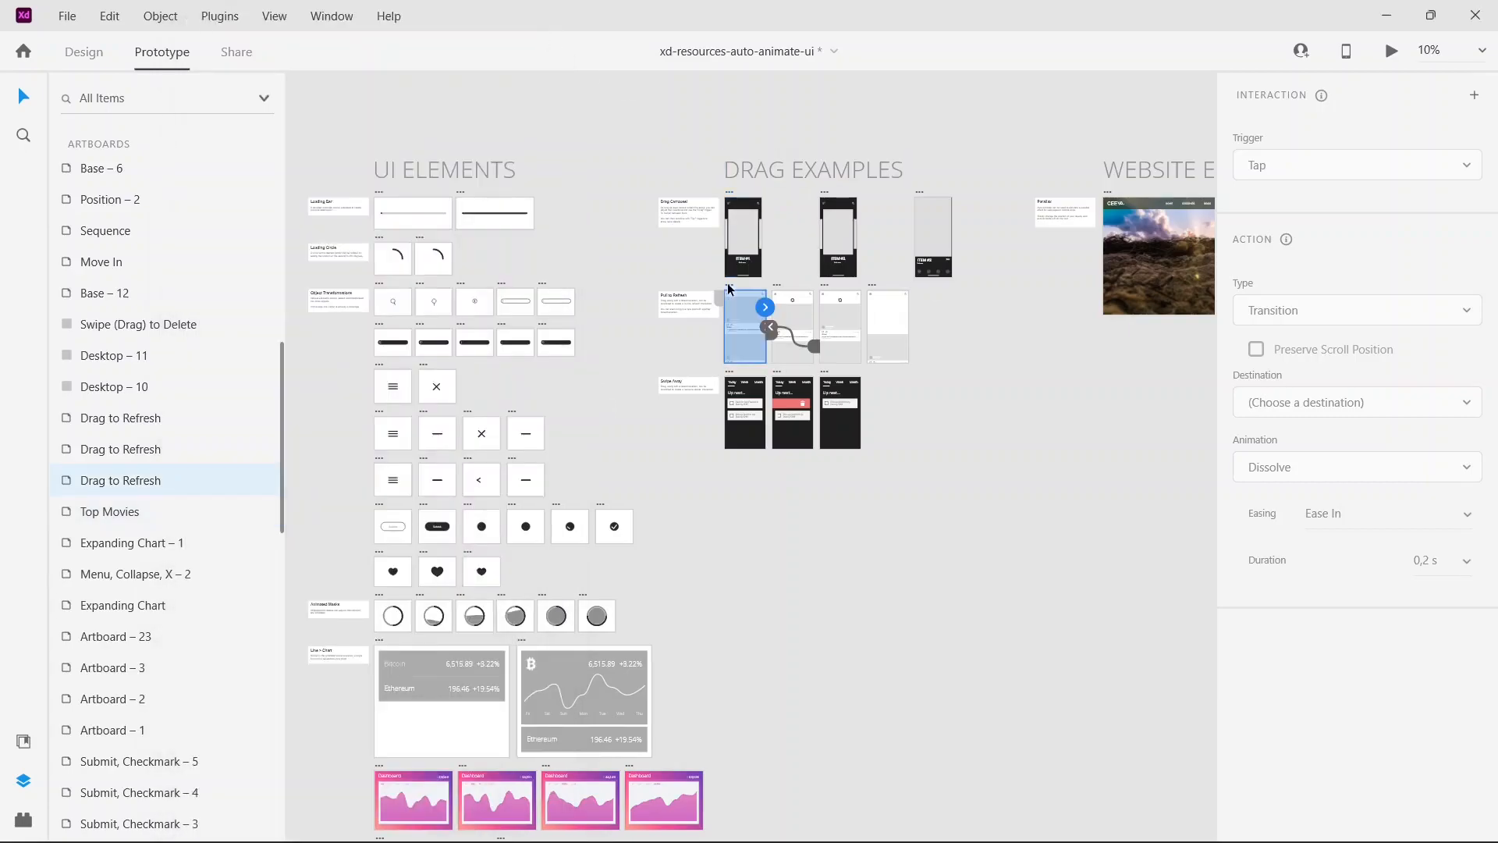
pyautogui.click(1392, 53)
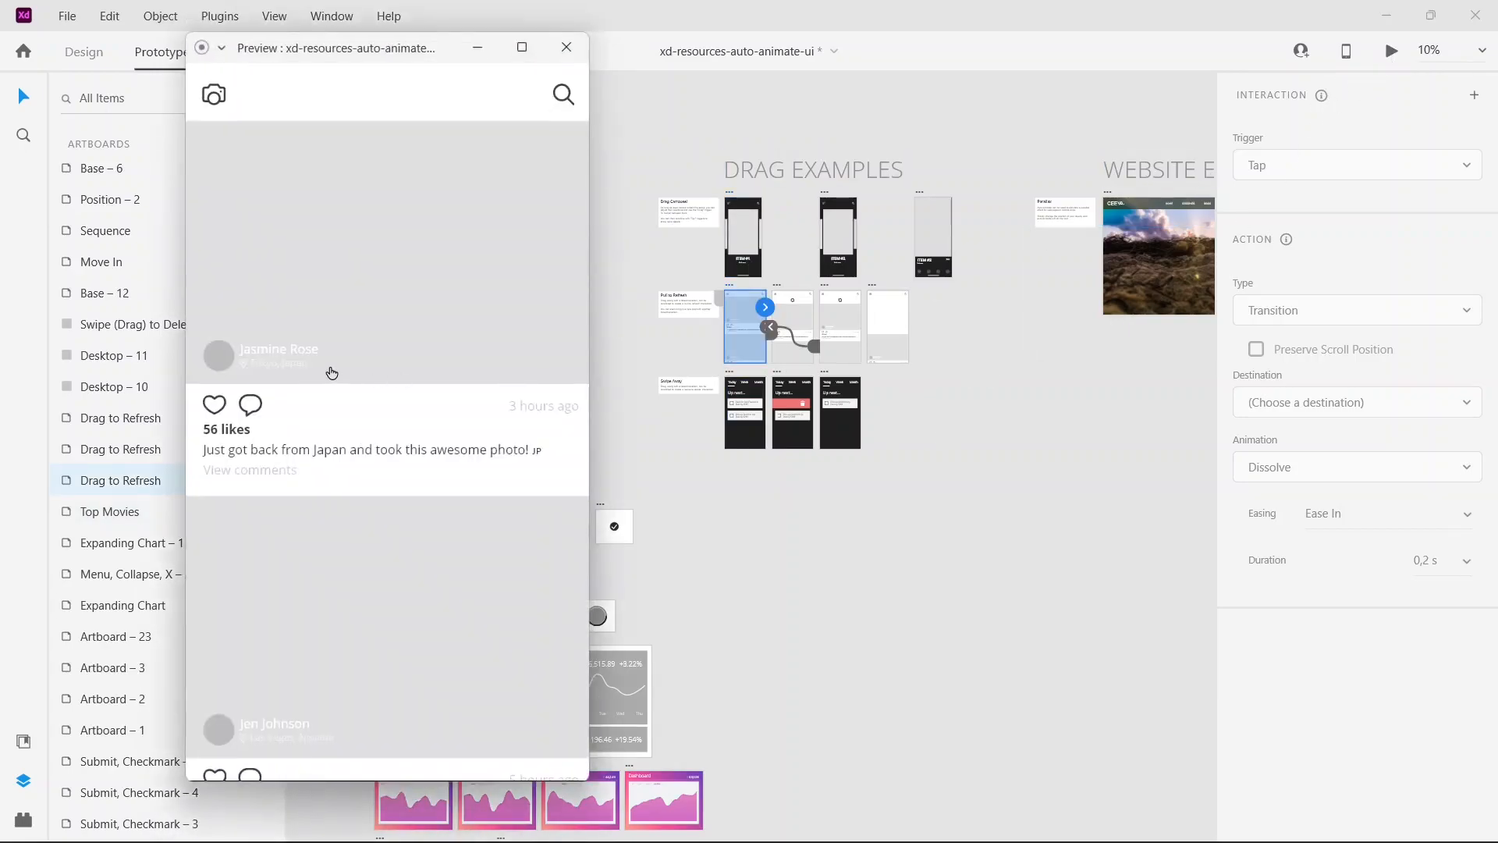
pyautogui.moveTo(395, 244); pyautogui.dragTo(486, 7)
pyautogui.click(567, 48)
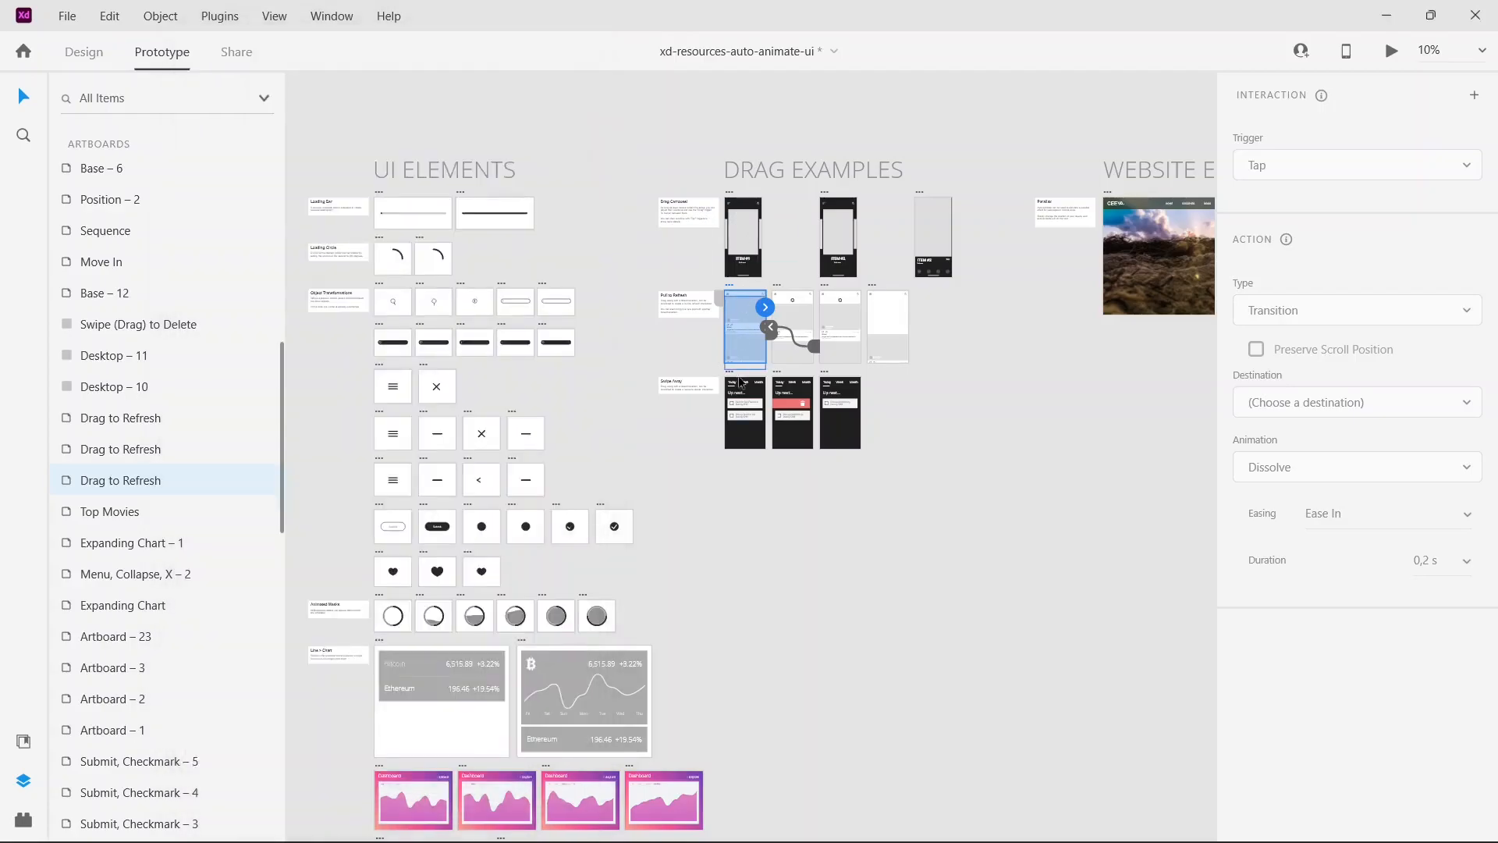
# Step: Preview the Swipe (Drag) to Delete example, swipe a list item sideways, and close the preview
pyautogui.click(733, 377)
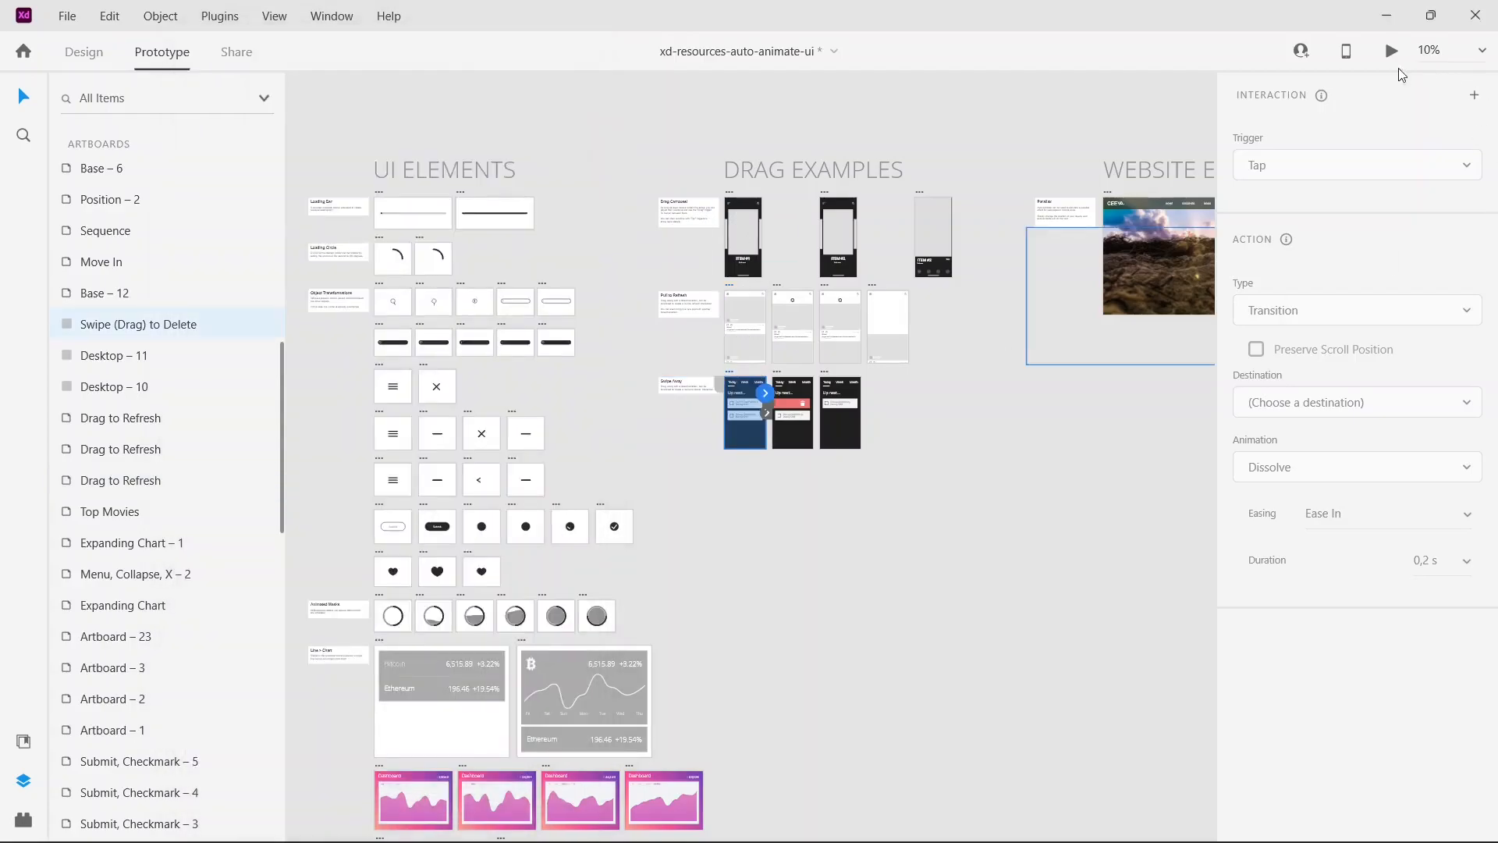
pyautogui.click(1392, 52)
pyautogui.moveTo(526, 326); pyautogui.dragTo(134, 346)
pyautogui.click(567, 47)
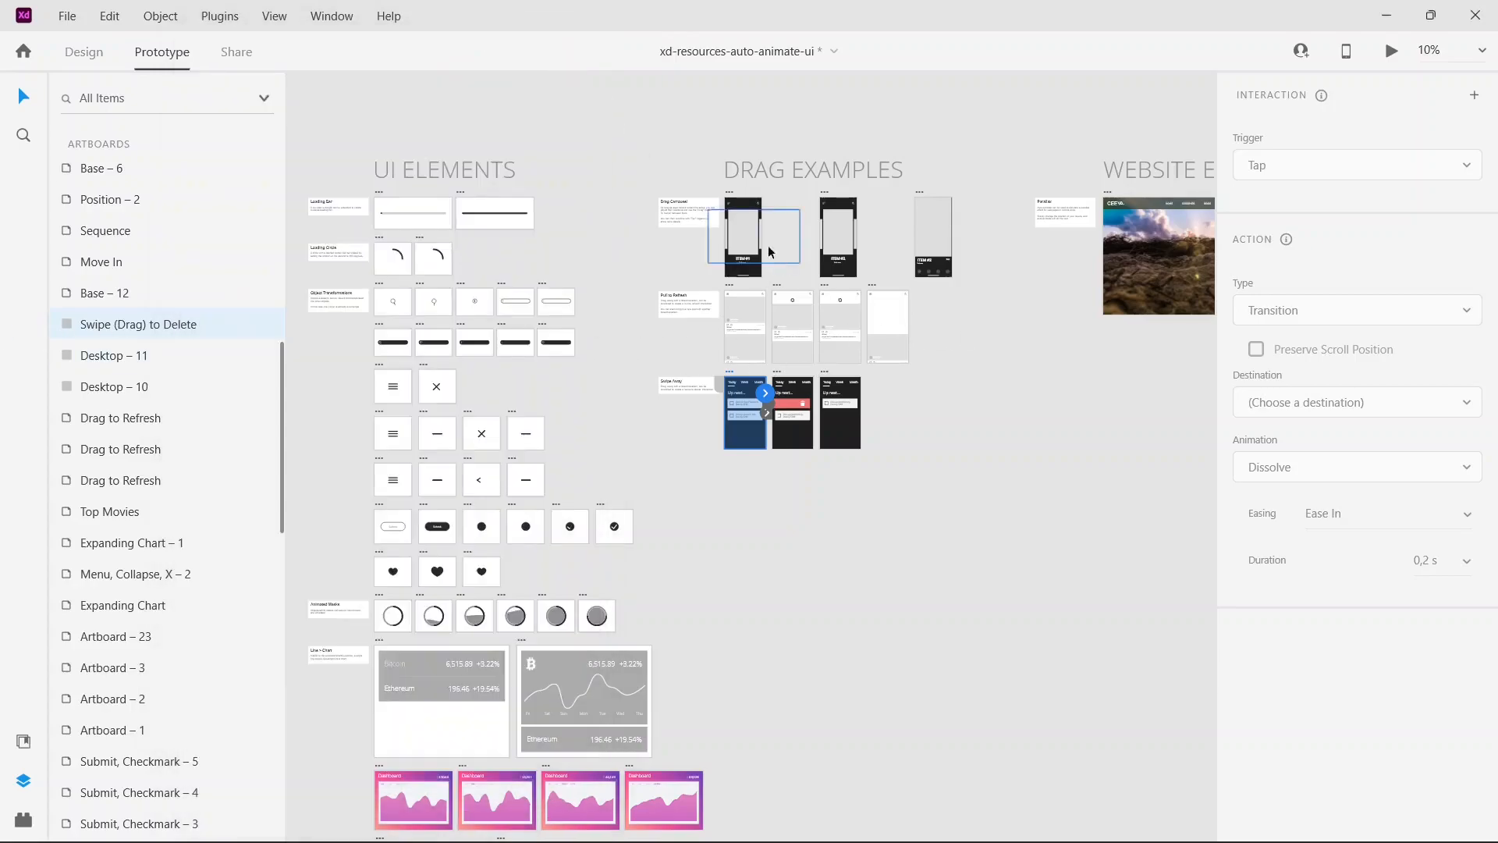
# Step: Preview the number counter animation from Artboard – 14 to Artboard – 15 and close the preview
pyautogui.scroll(-3, 786, 287)
pyautogui.scroll(-4, 786, 287)
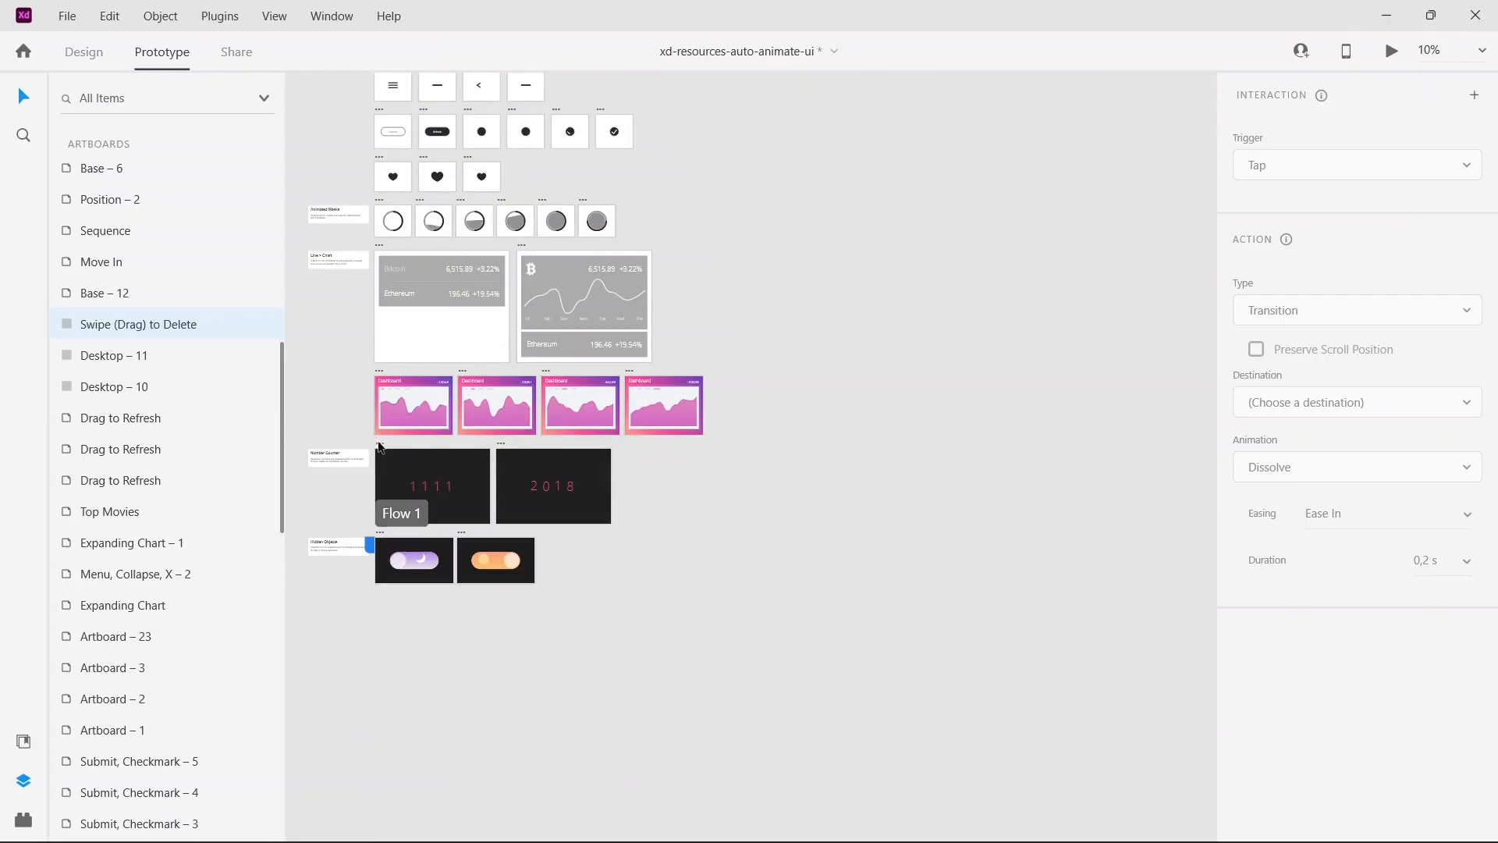
pyautogui.click(391, 446)
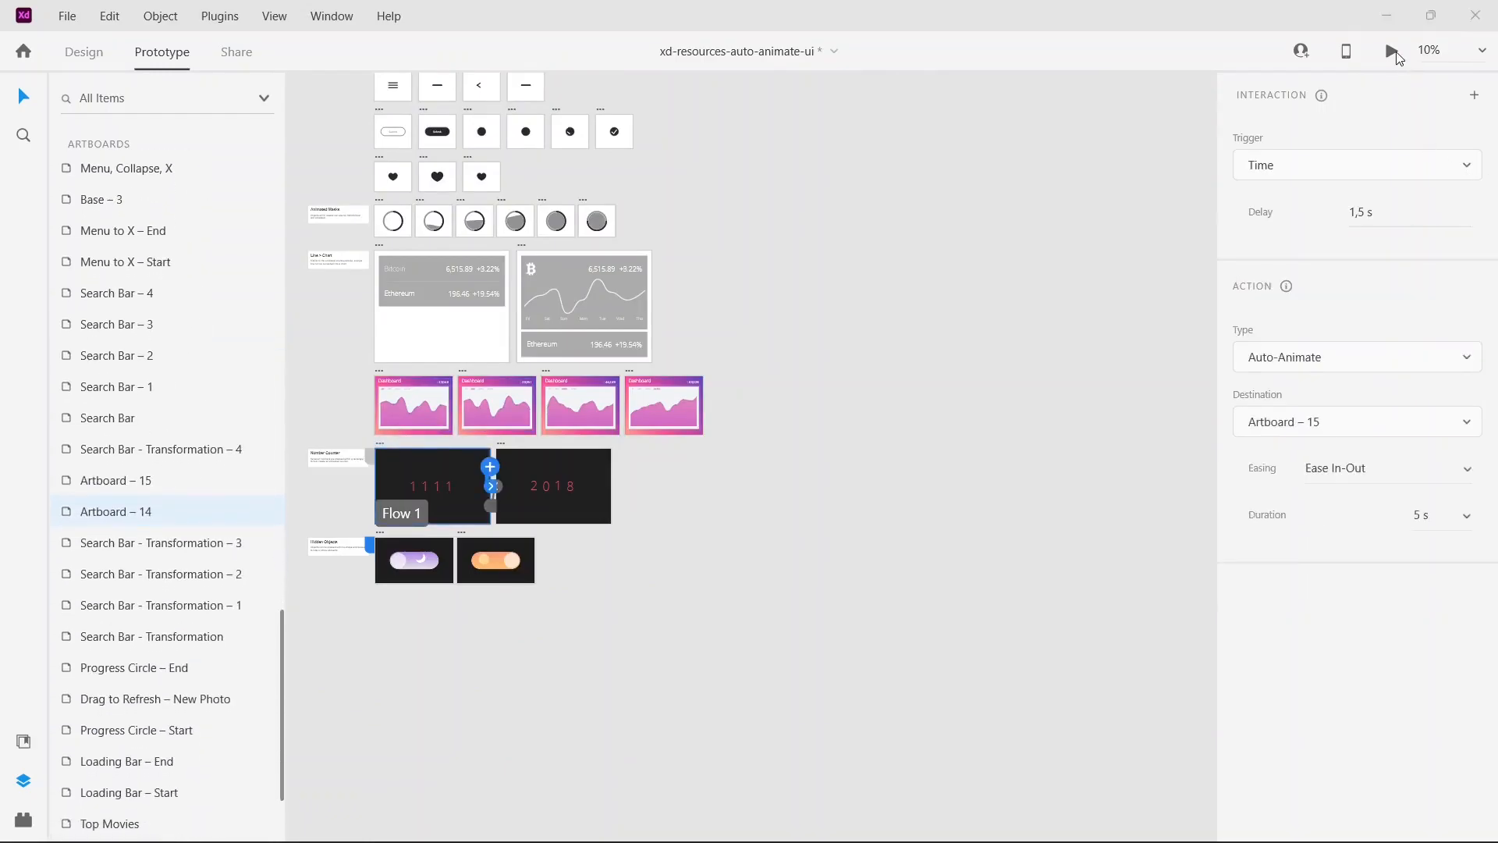
pyautogui.click(1395, 53)
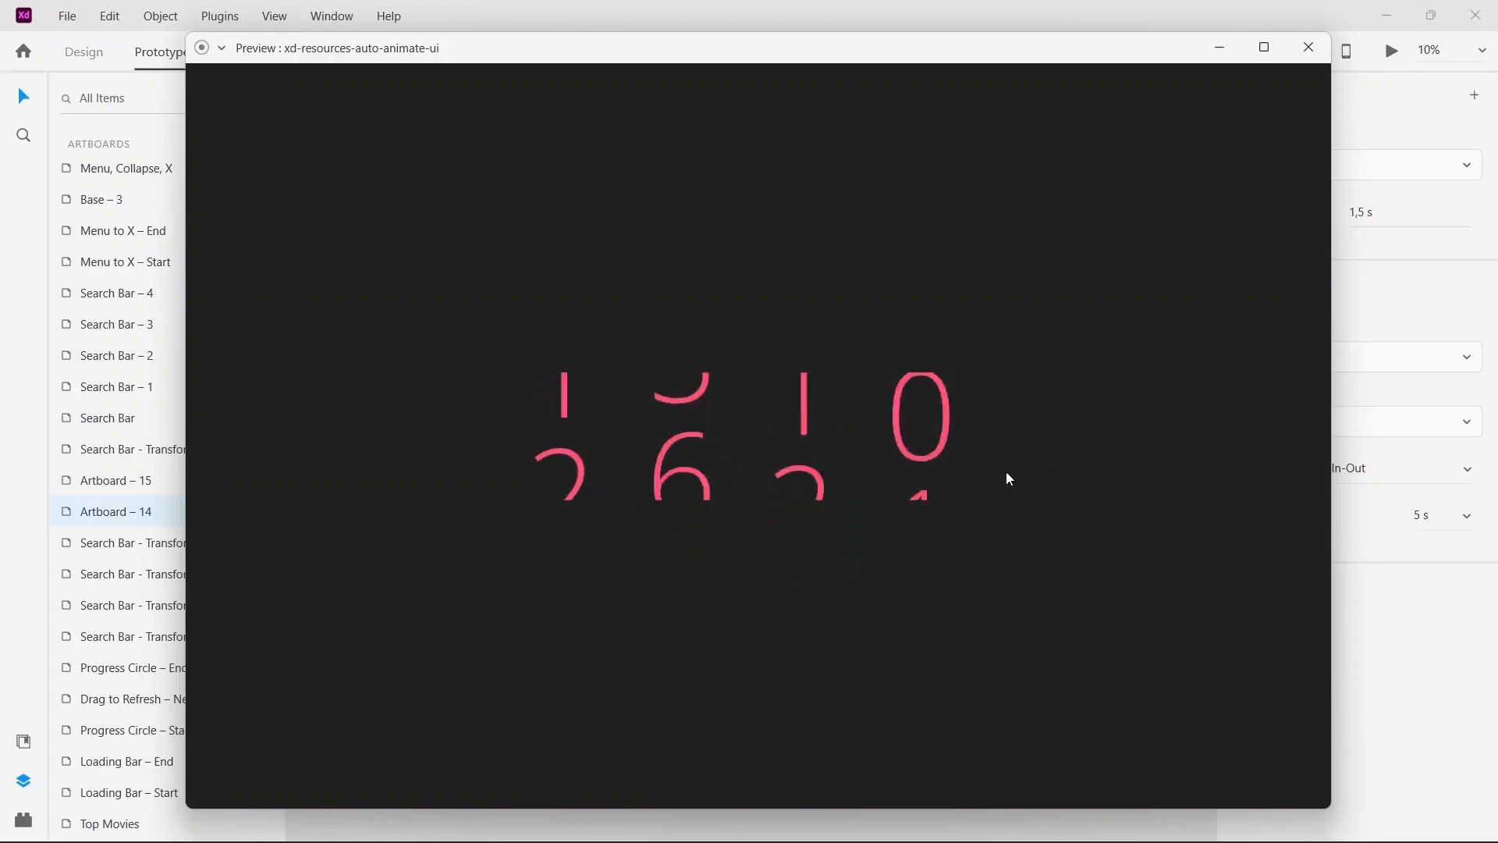
pyautogui.moveTo(970, 62); pyautogui.dragTo(772, 31)
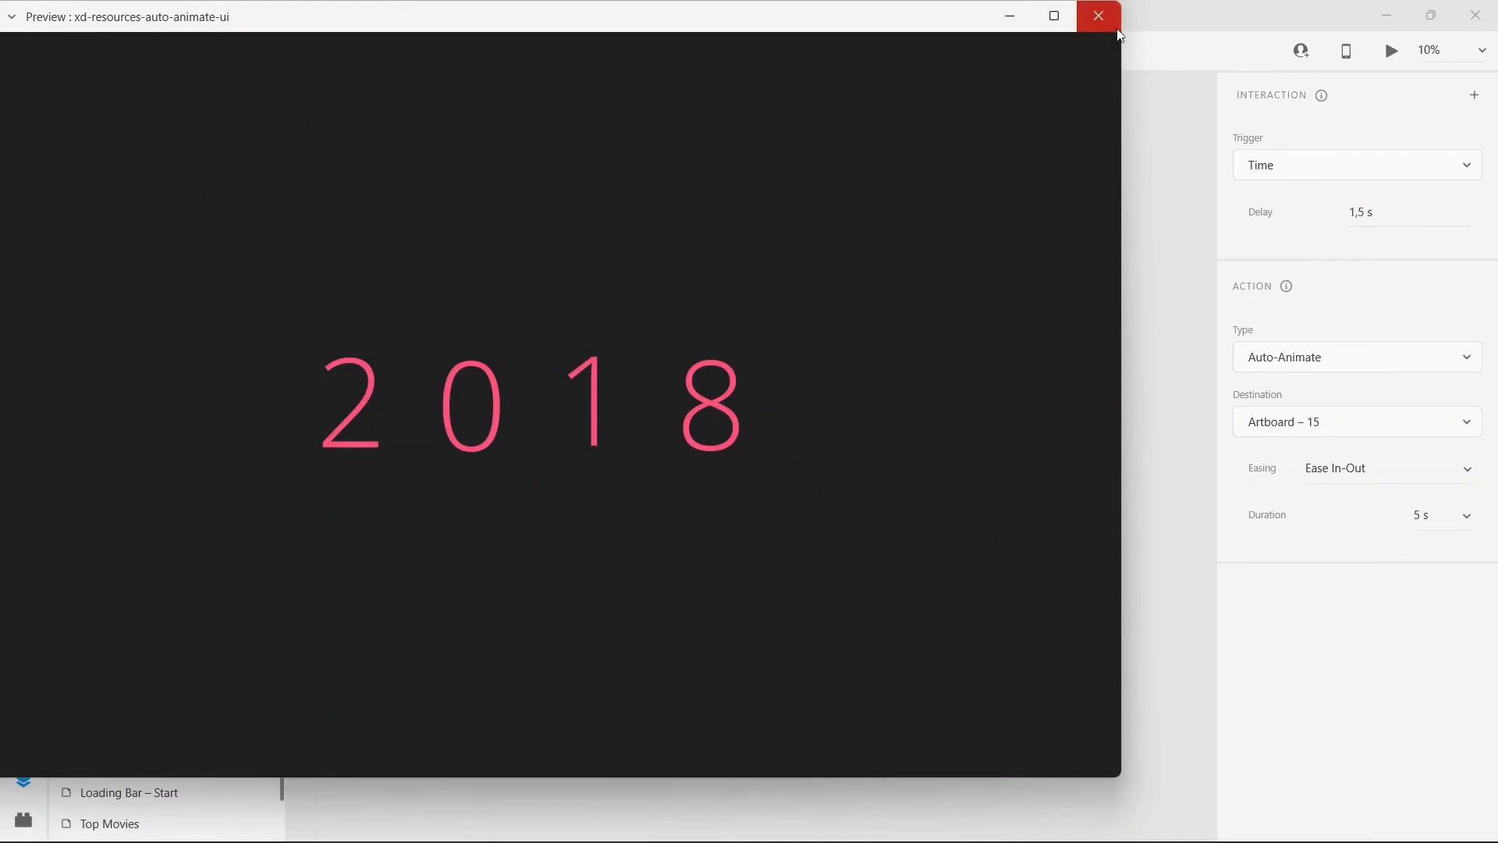
pyautogui.click(1098, 16)
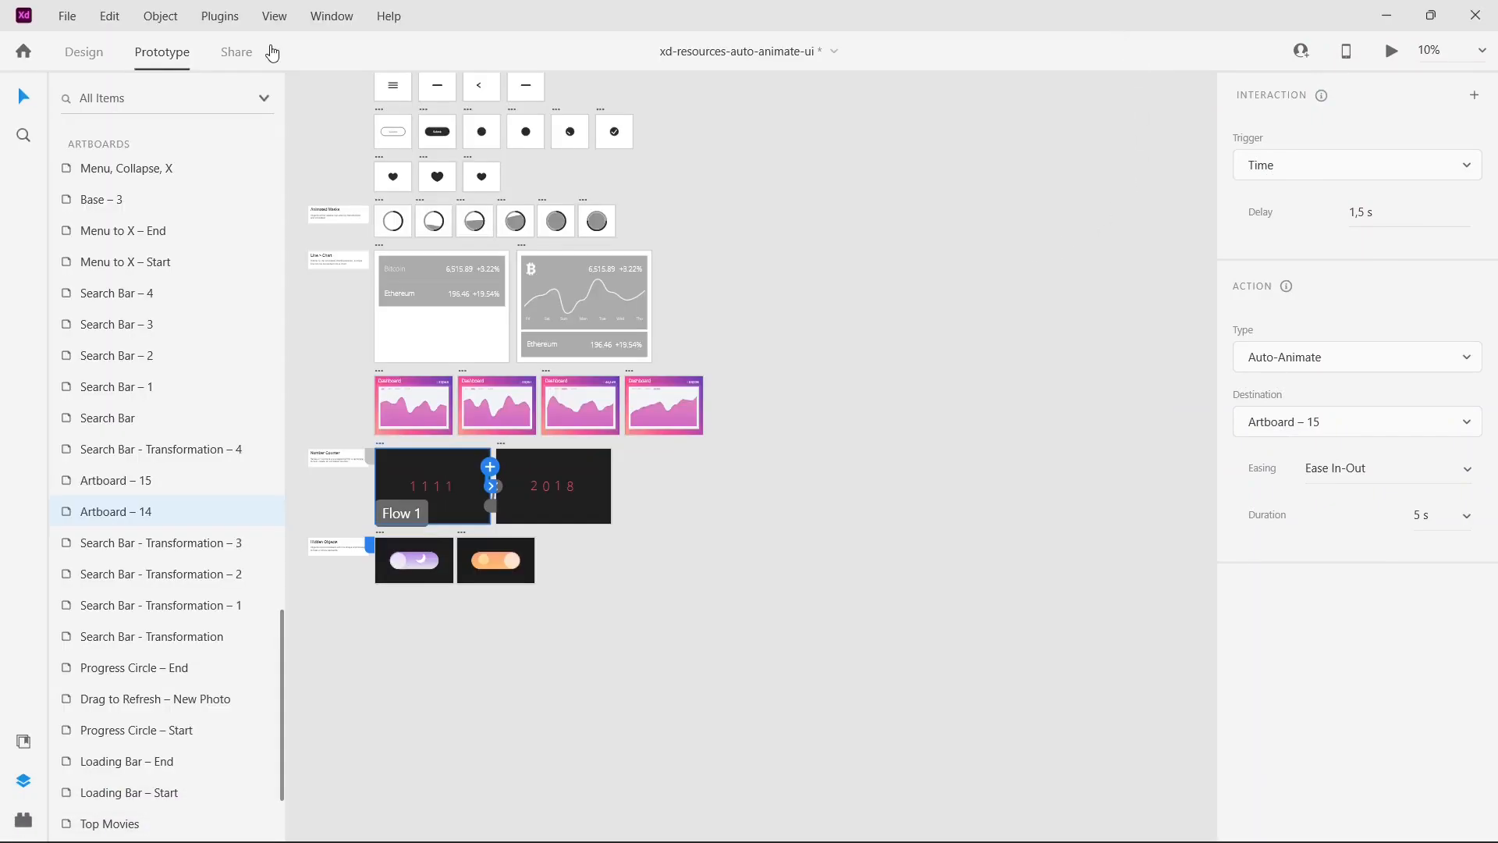
# Step: Look through the Design, Prototype and Share workspaces, including the Flow 1 link settings, and open the help options
pyautogui.scroll(2, 1045, 358)
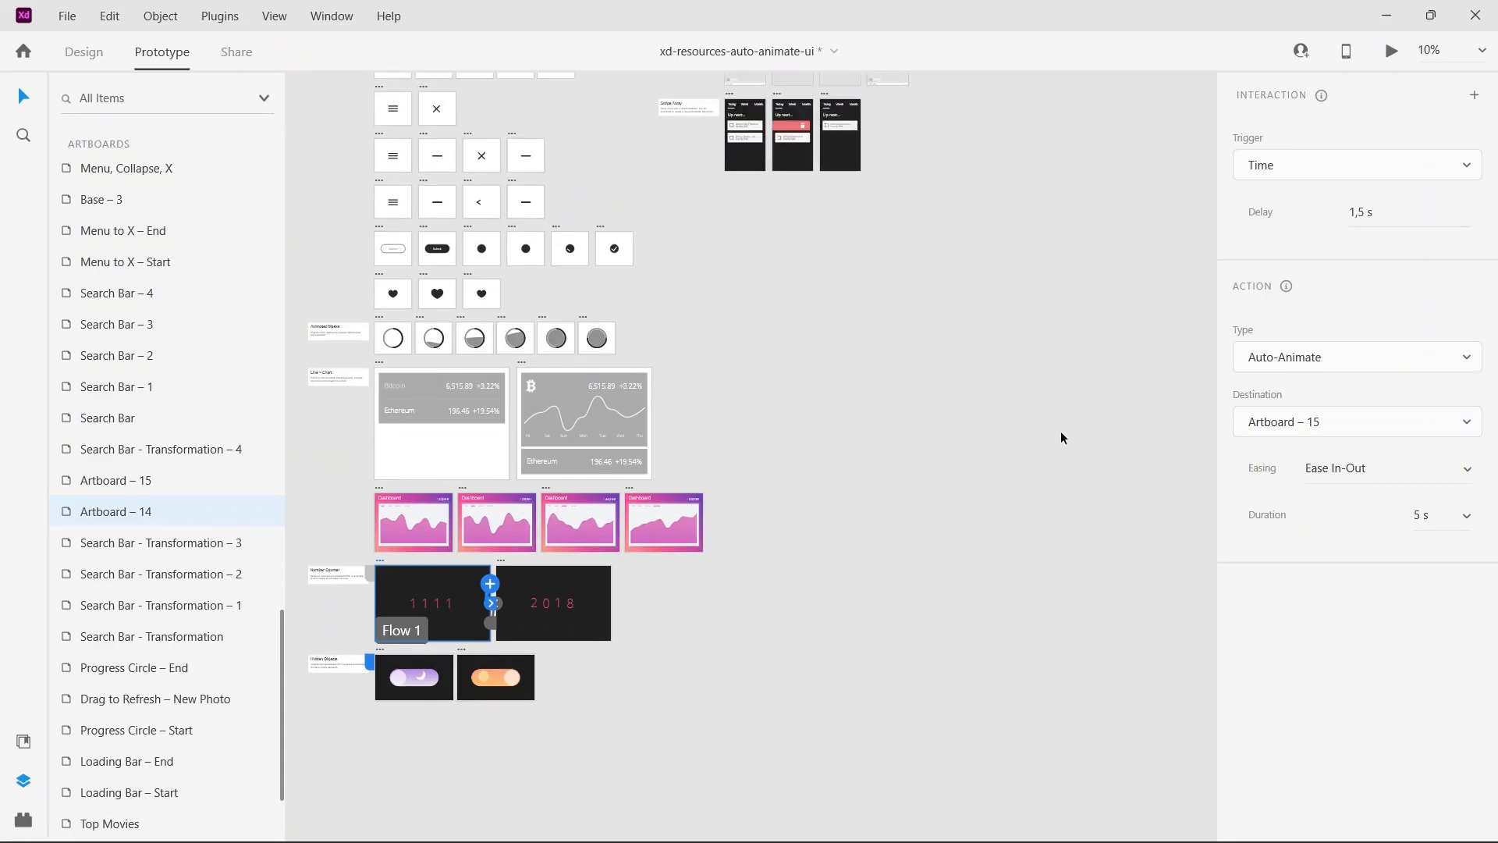
pyautogui.click(95, 52)
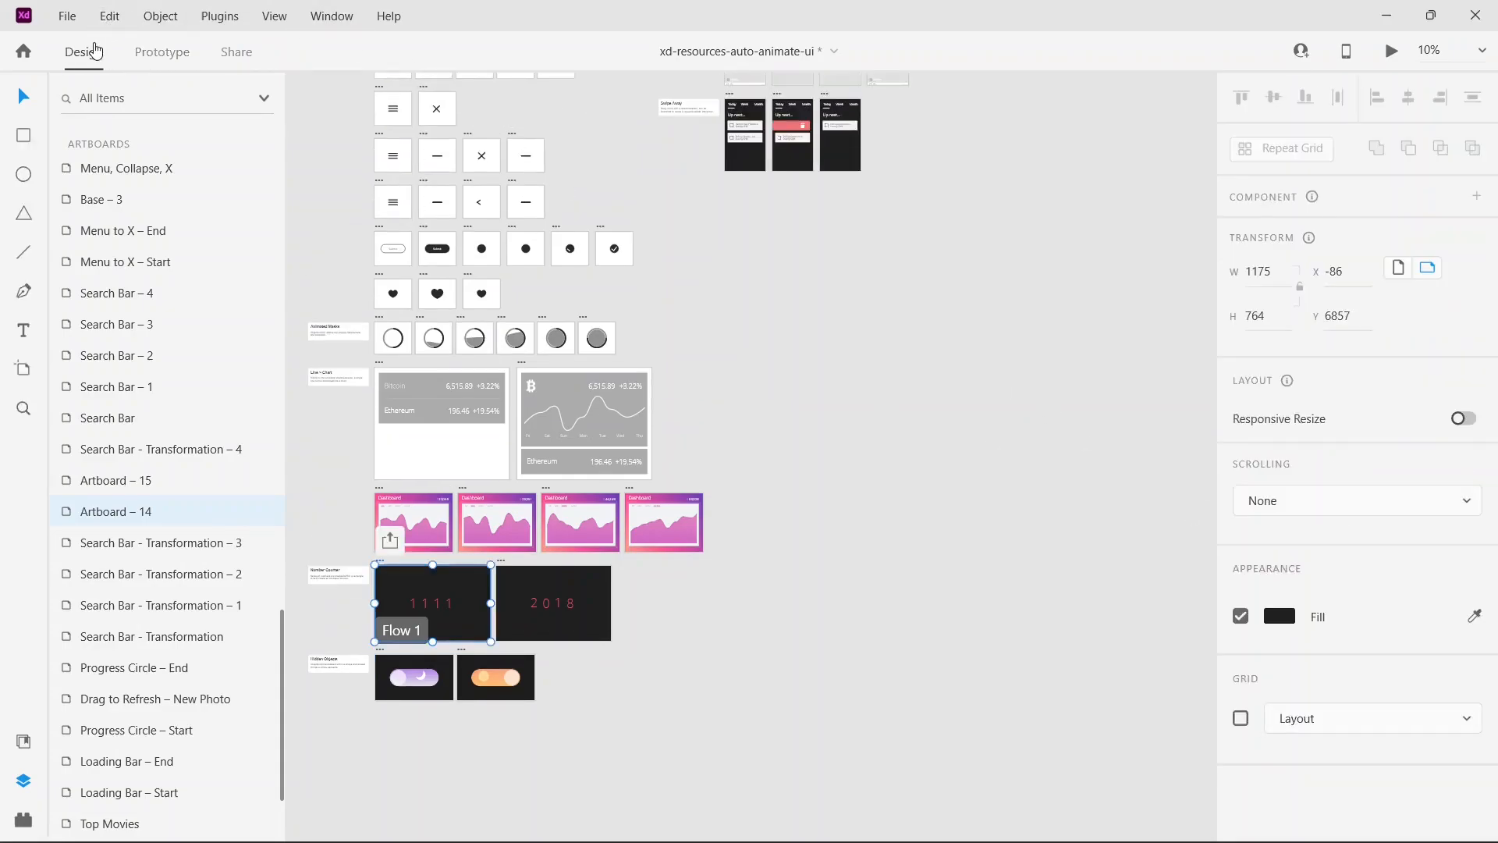
pyautogui.click(160, 52)
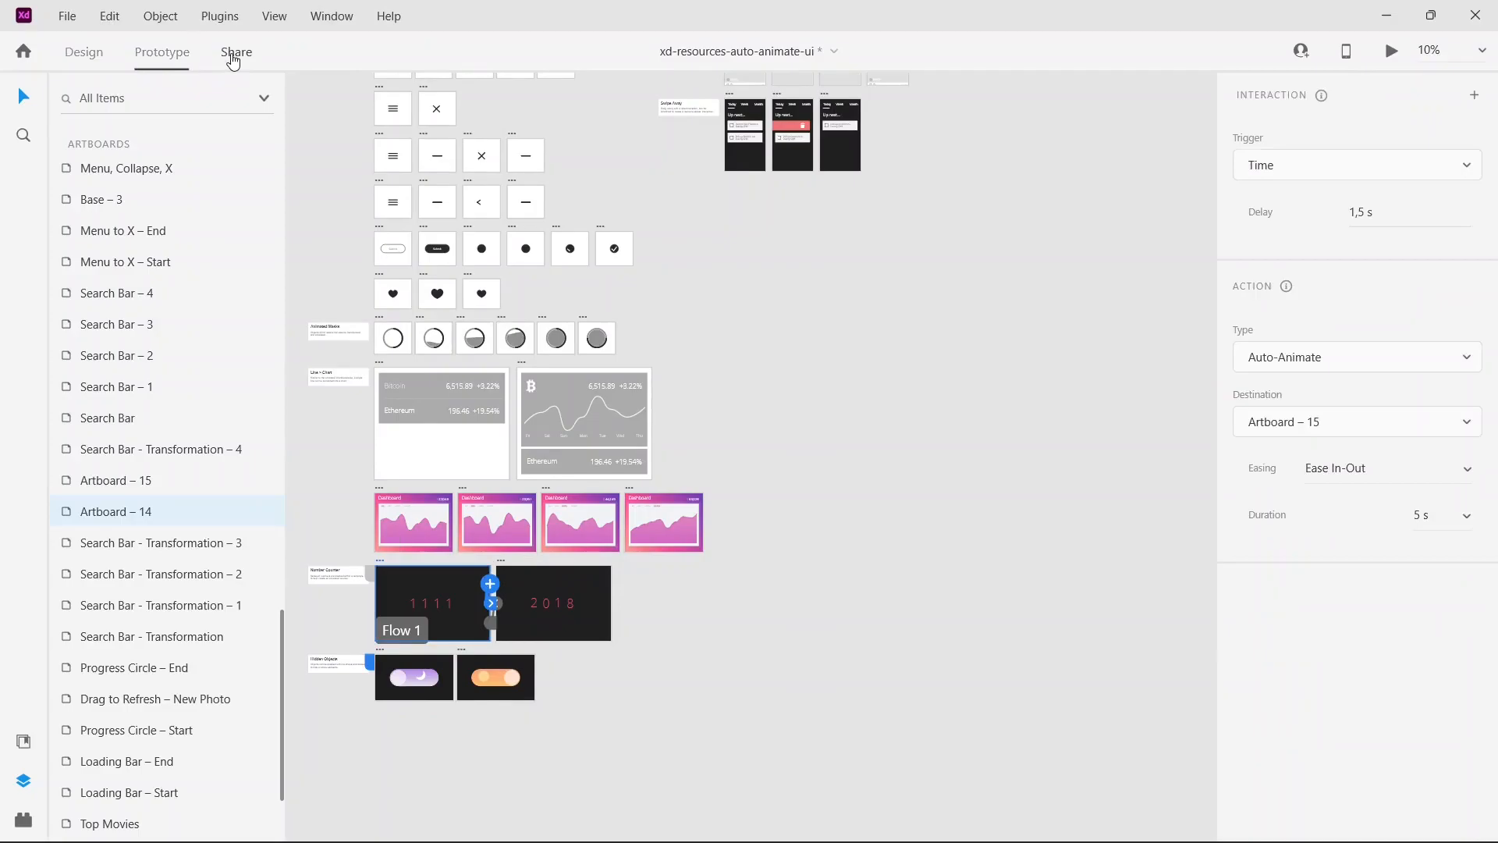
pyautogui.click(231, 52)
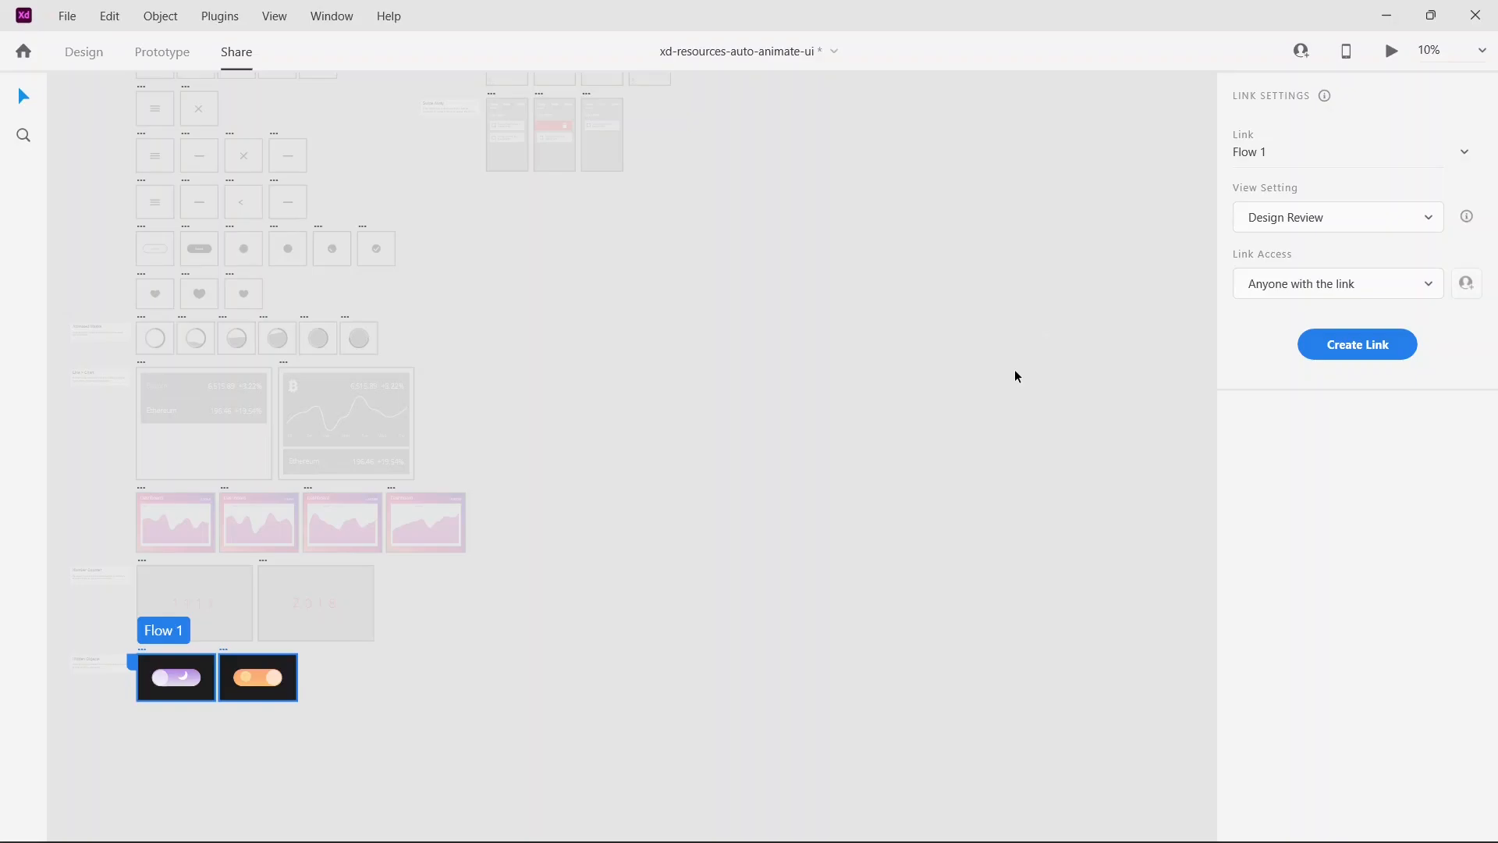
pyautogui.click(389, 15)
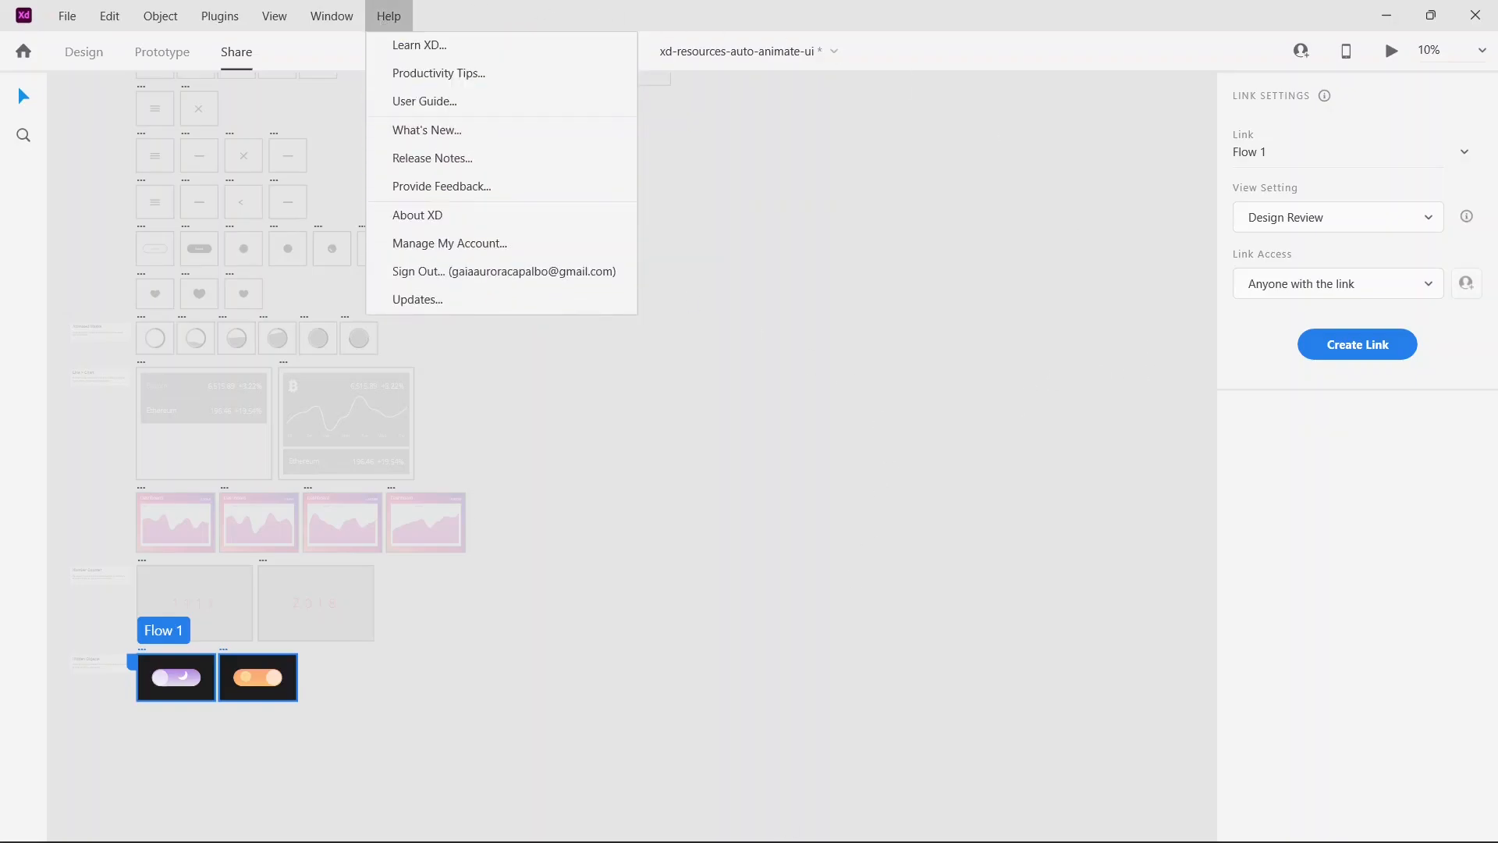
# Step: Switch to Chrome, open the Adobe Creative Cloud page and translate it into English
pyautogui.click(707, 820)
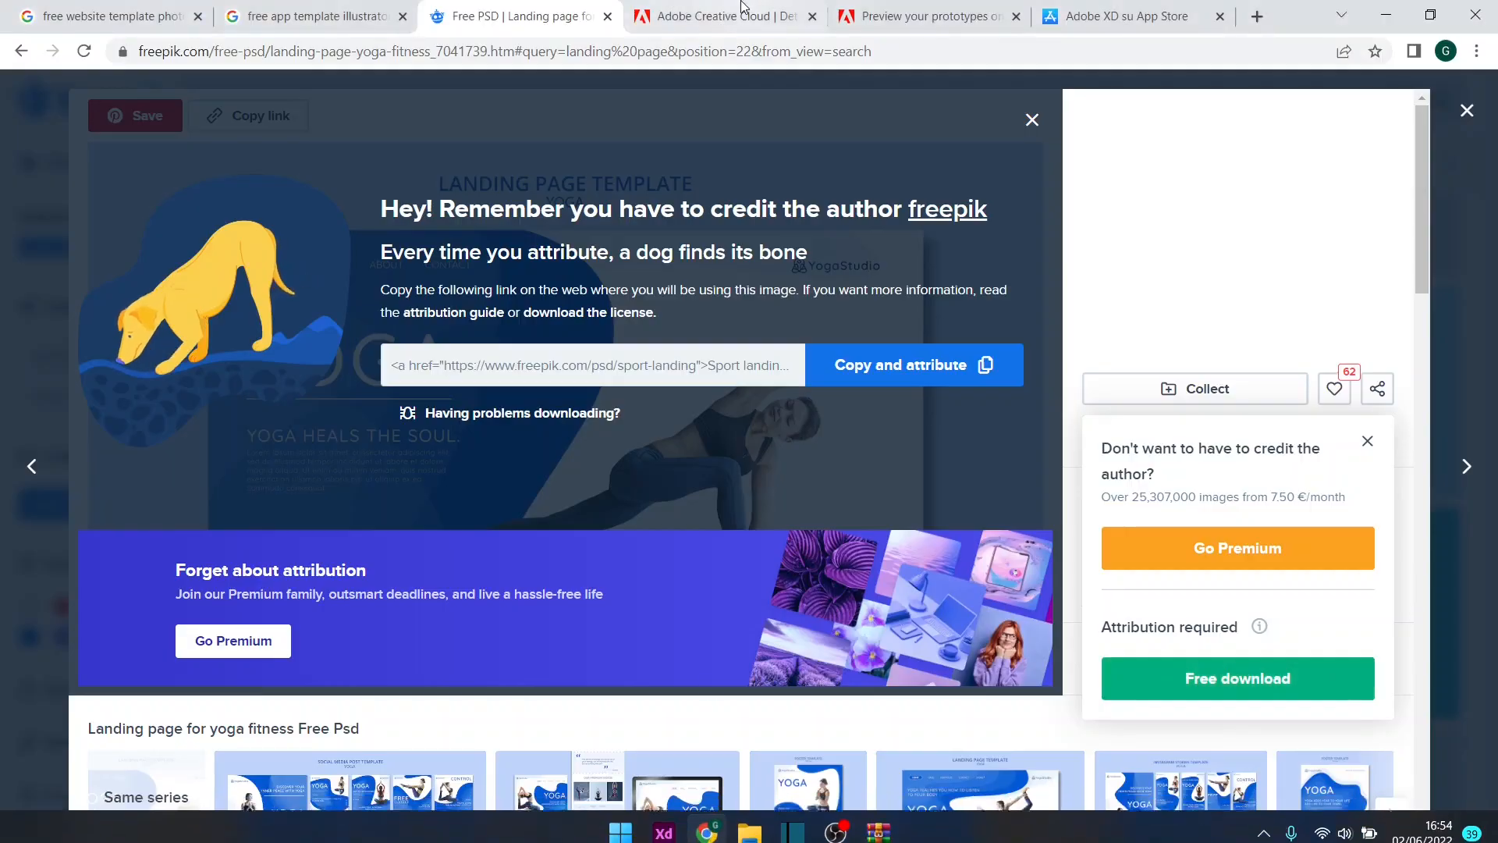
pyautogui.click(721, 16)
pyautogui.scroll(10, 842, 149)
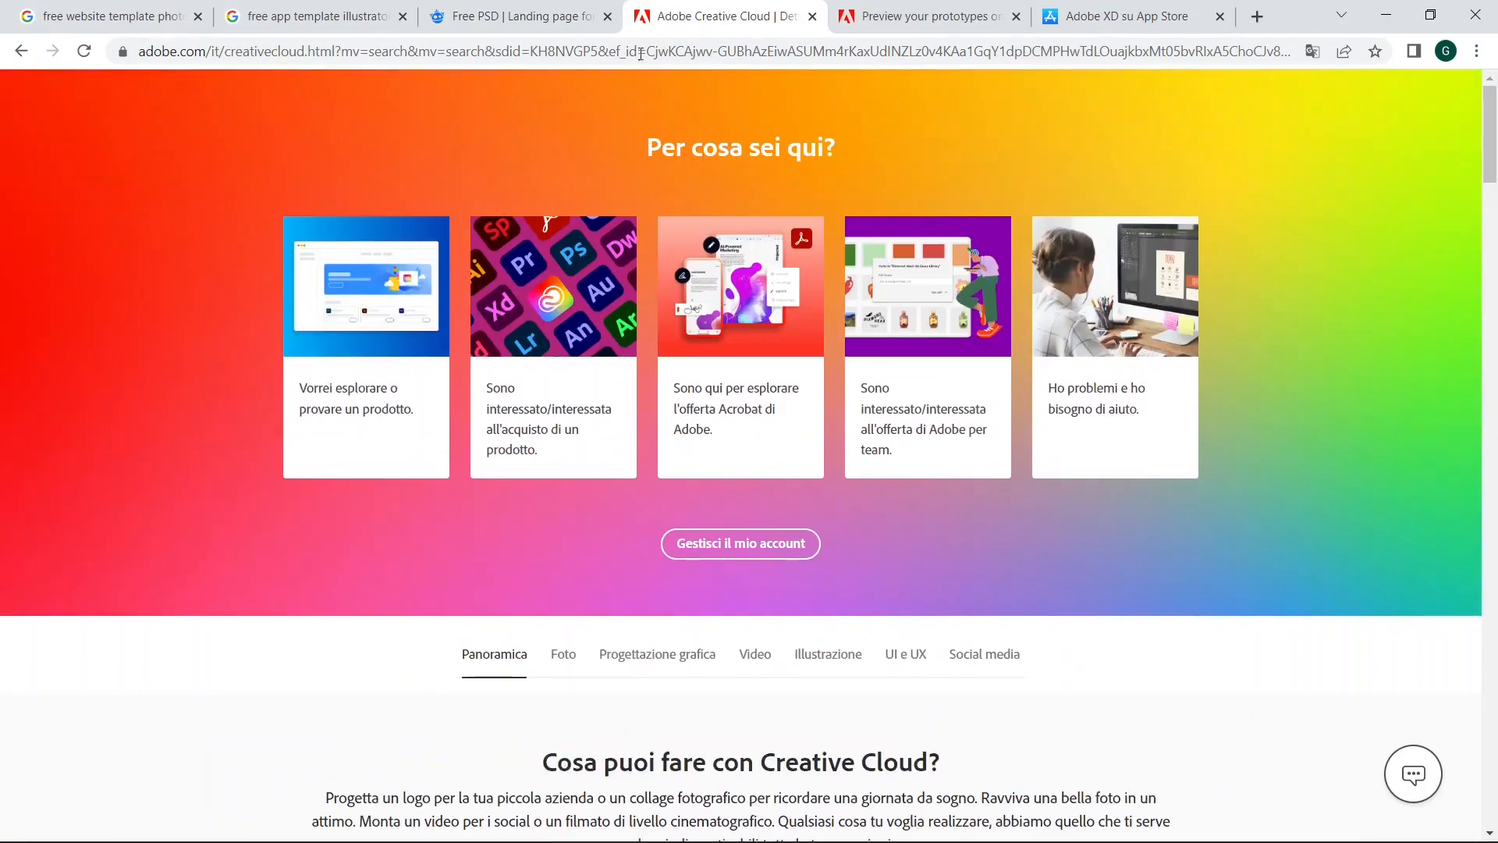
pyautogui.scroll(-20, 1108, 211)
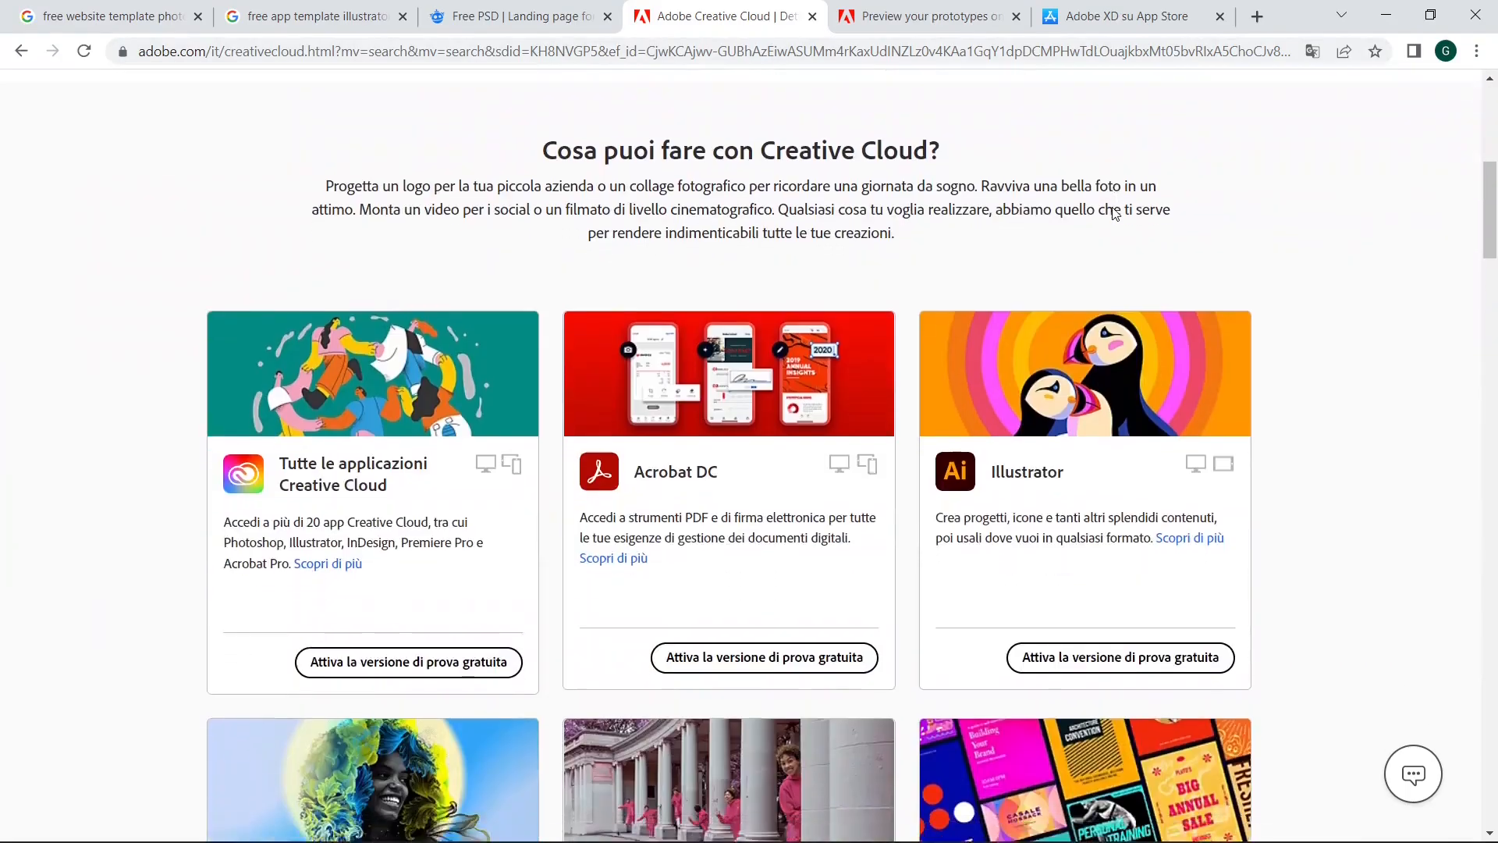
pyautogui.scroll(-11, 1108, 212)
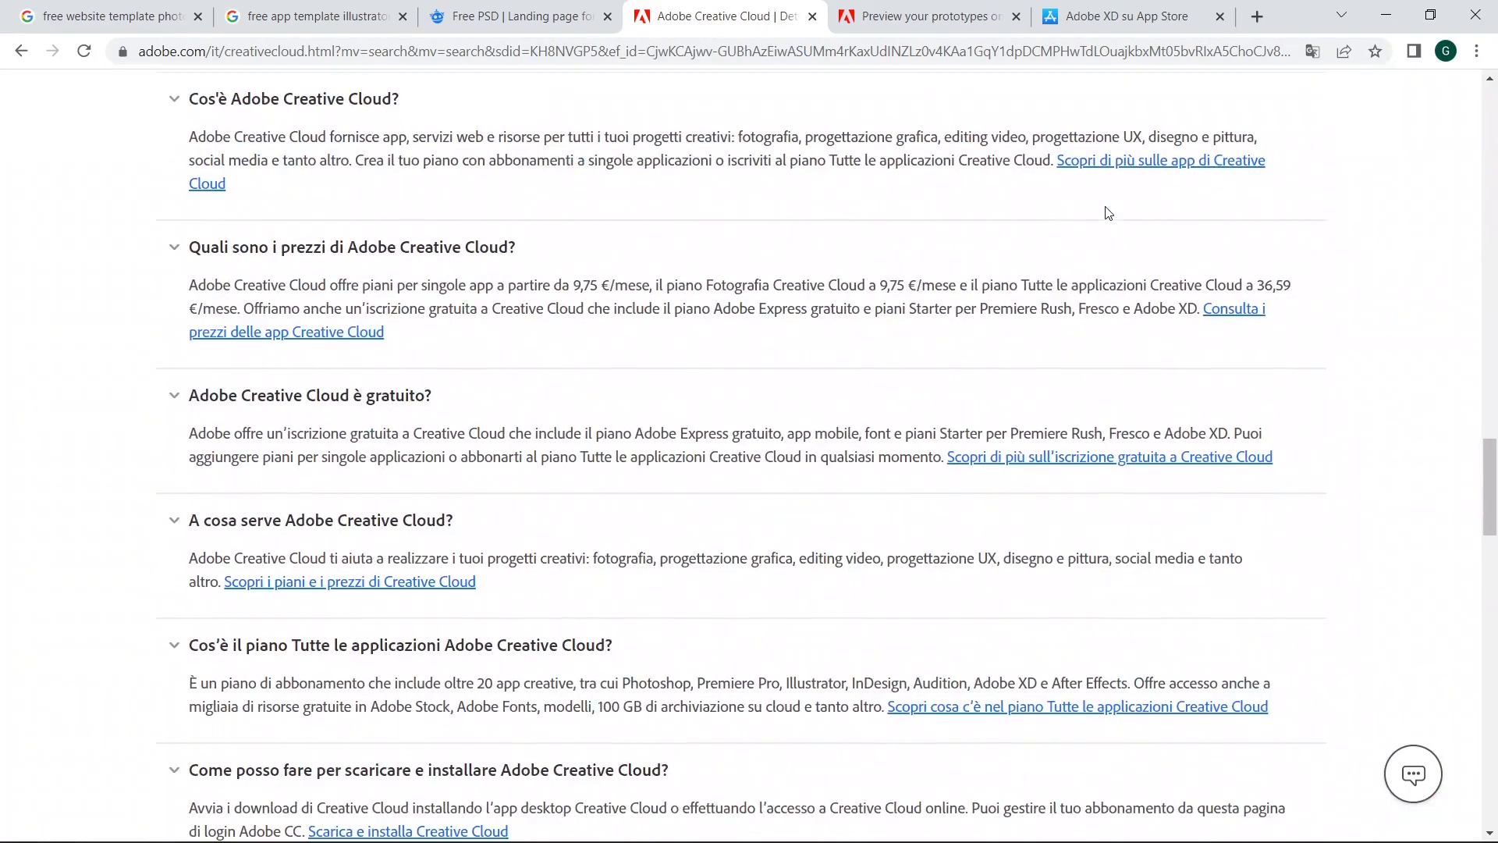
pyautogui.scroll(1, 773, 210)
pyautogui.click(1314, 53)
pyautogui.click(1229, 89)
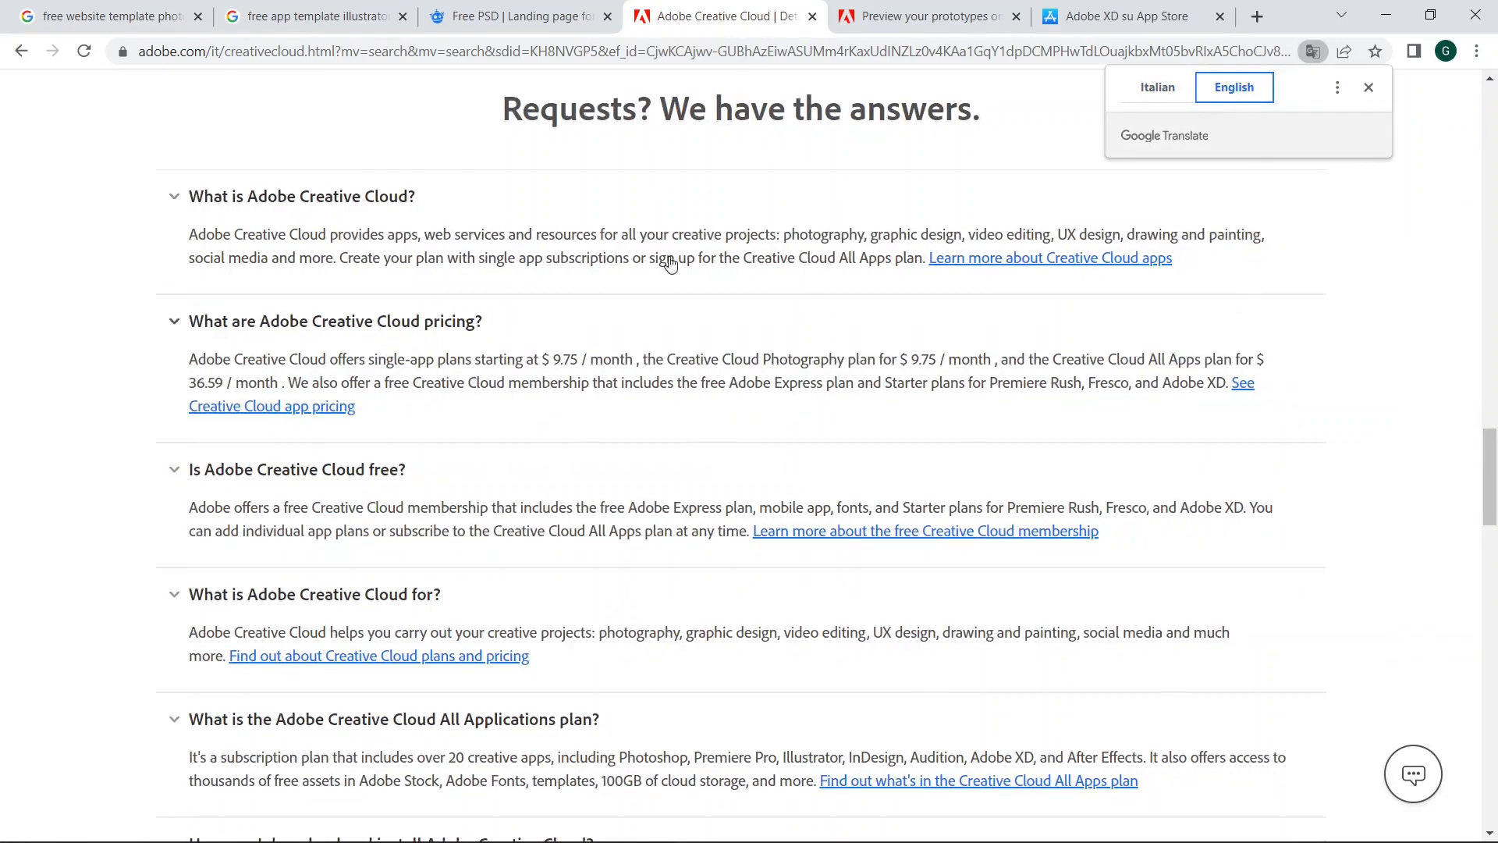
# Step: Read the Creative Cloud questions about the free plan and installation, and return to Adobe XD
pyautogui.scroll(-5, 423, 337)
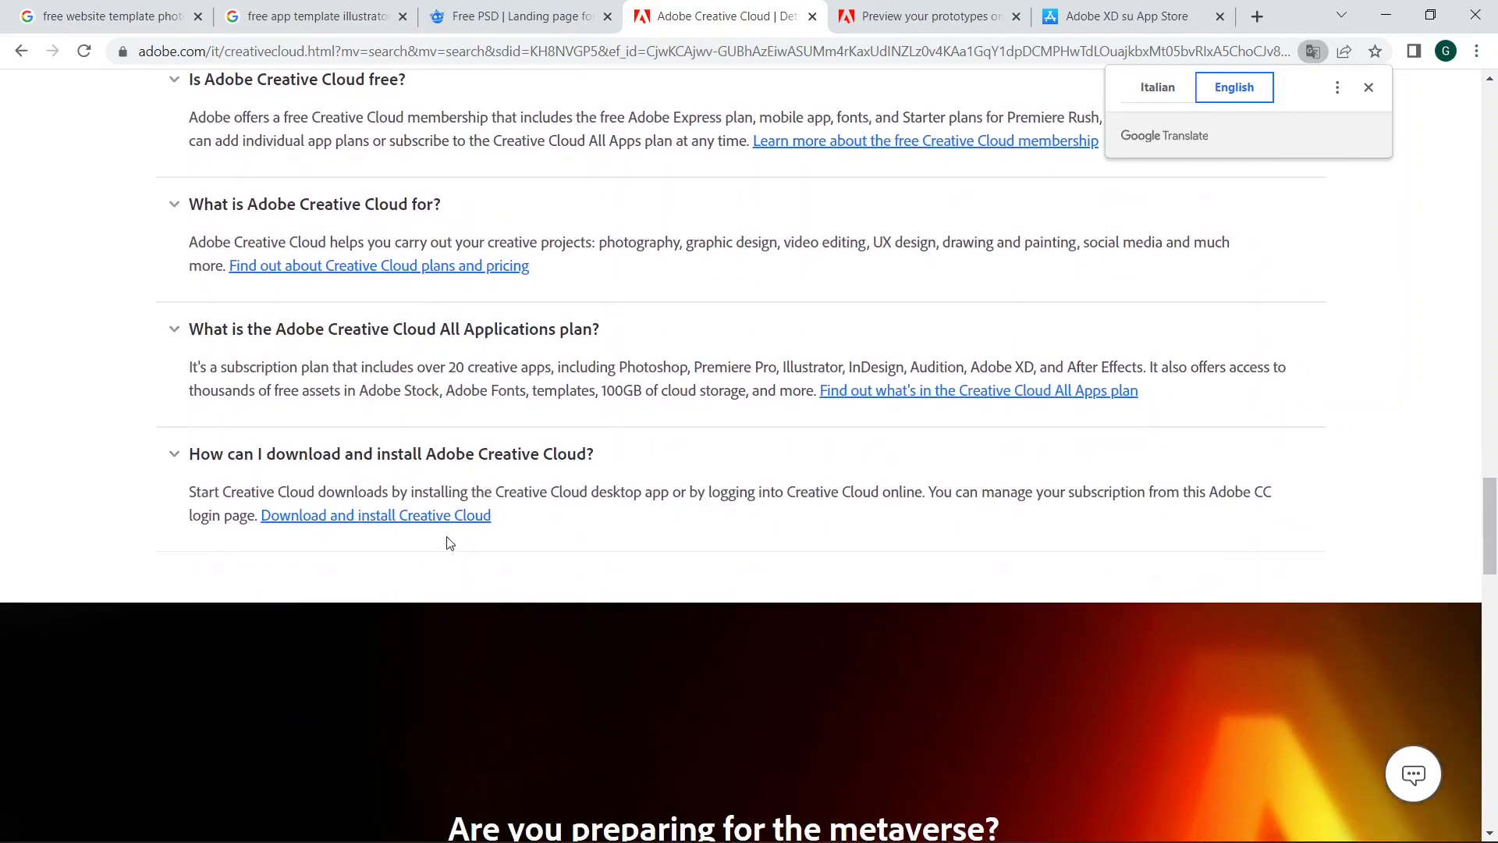
pyautogui.scroll(2, 913, 337)
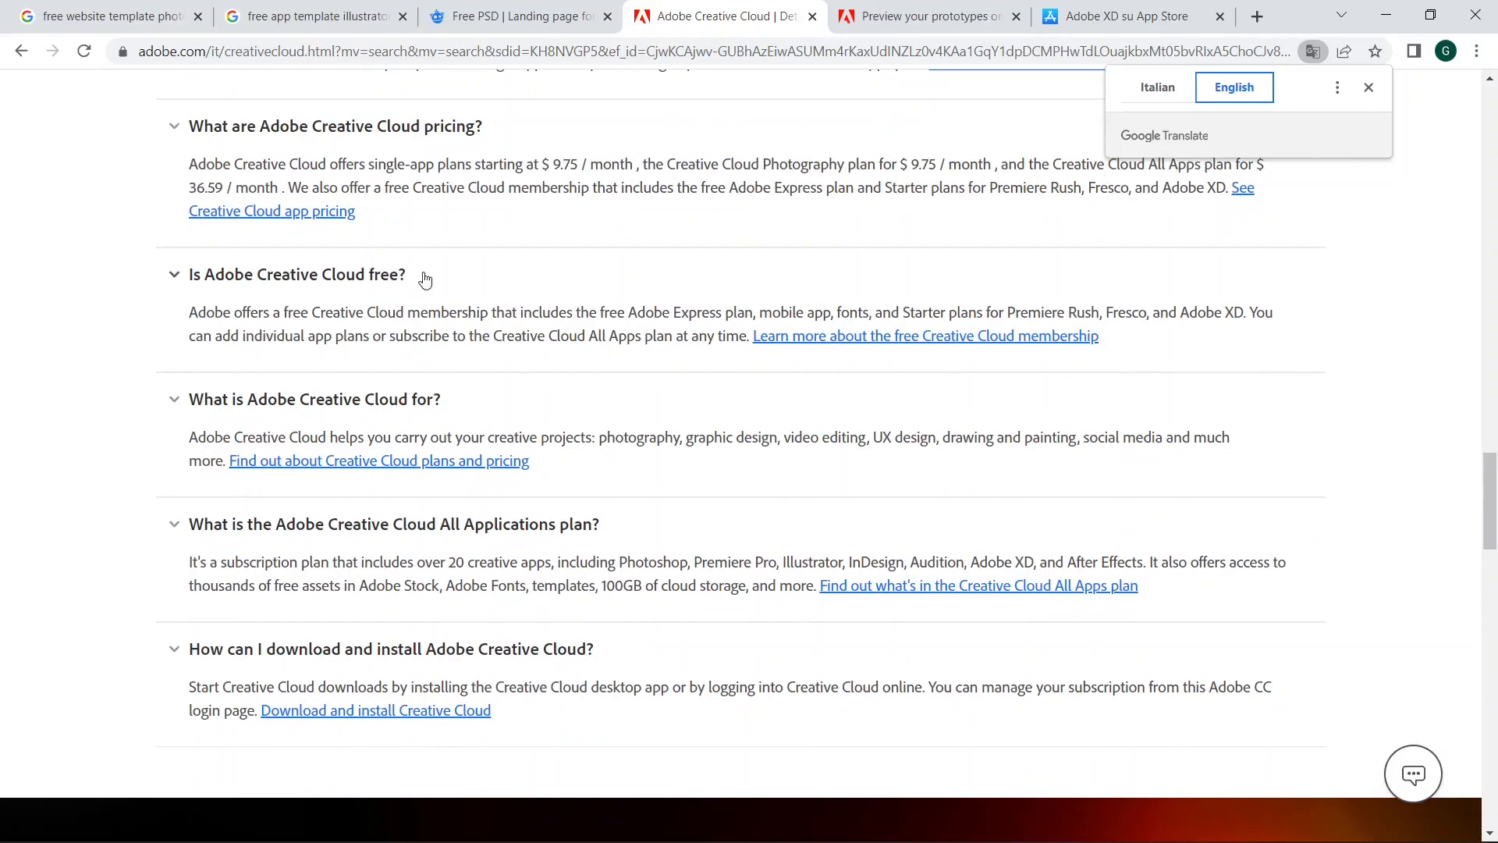
pyautogui.scroll(8, 628, 282)
pyautogui.scroll(10, 681, 238)
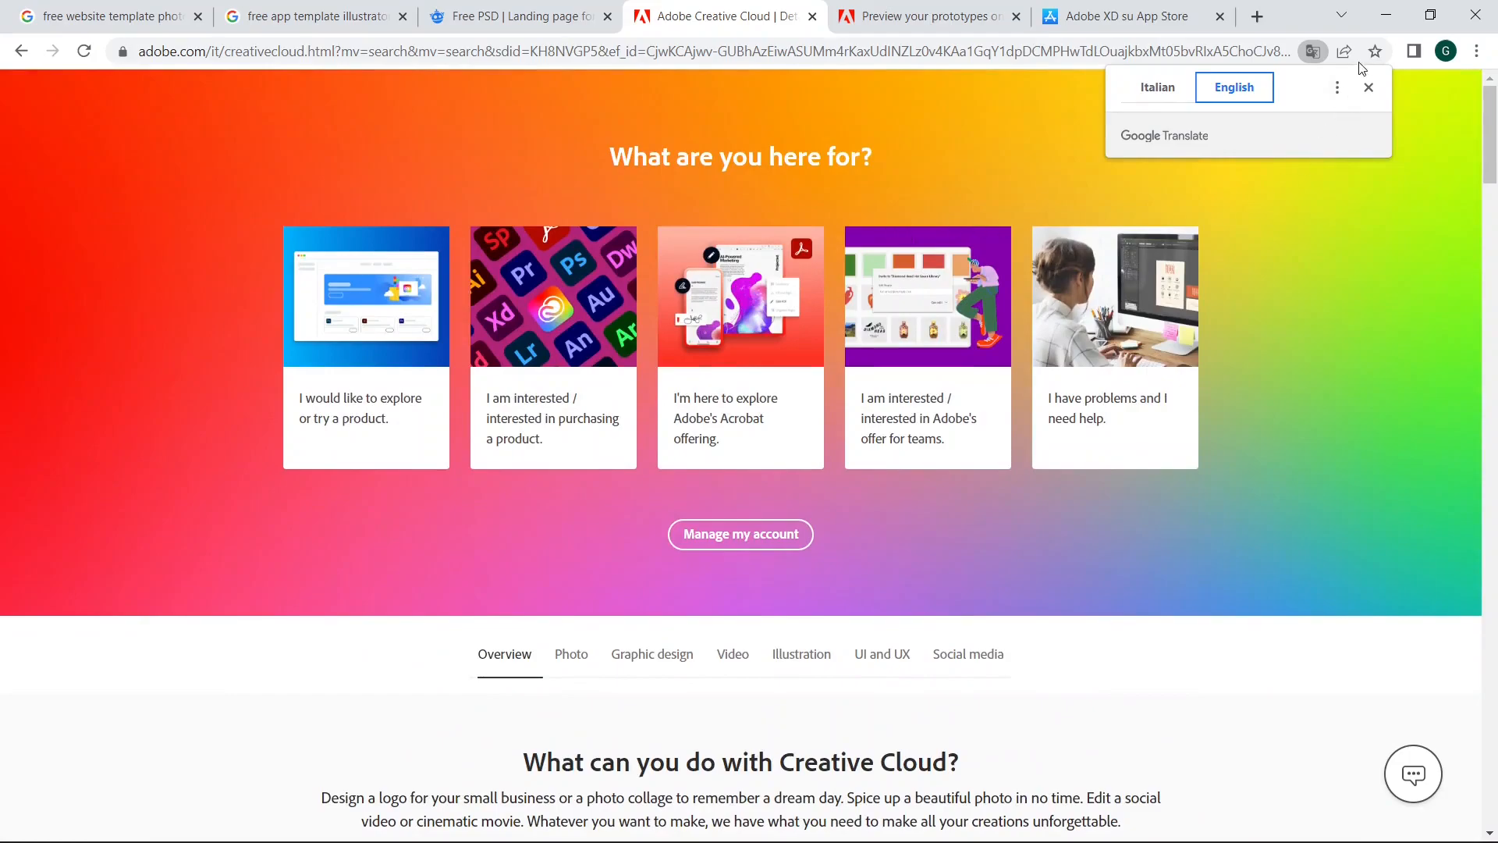
pyautogui.click(1387, 17)
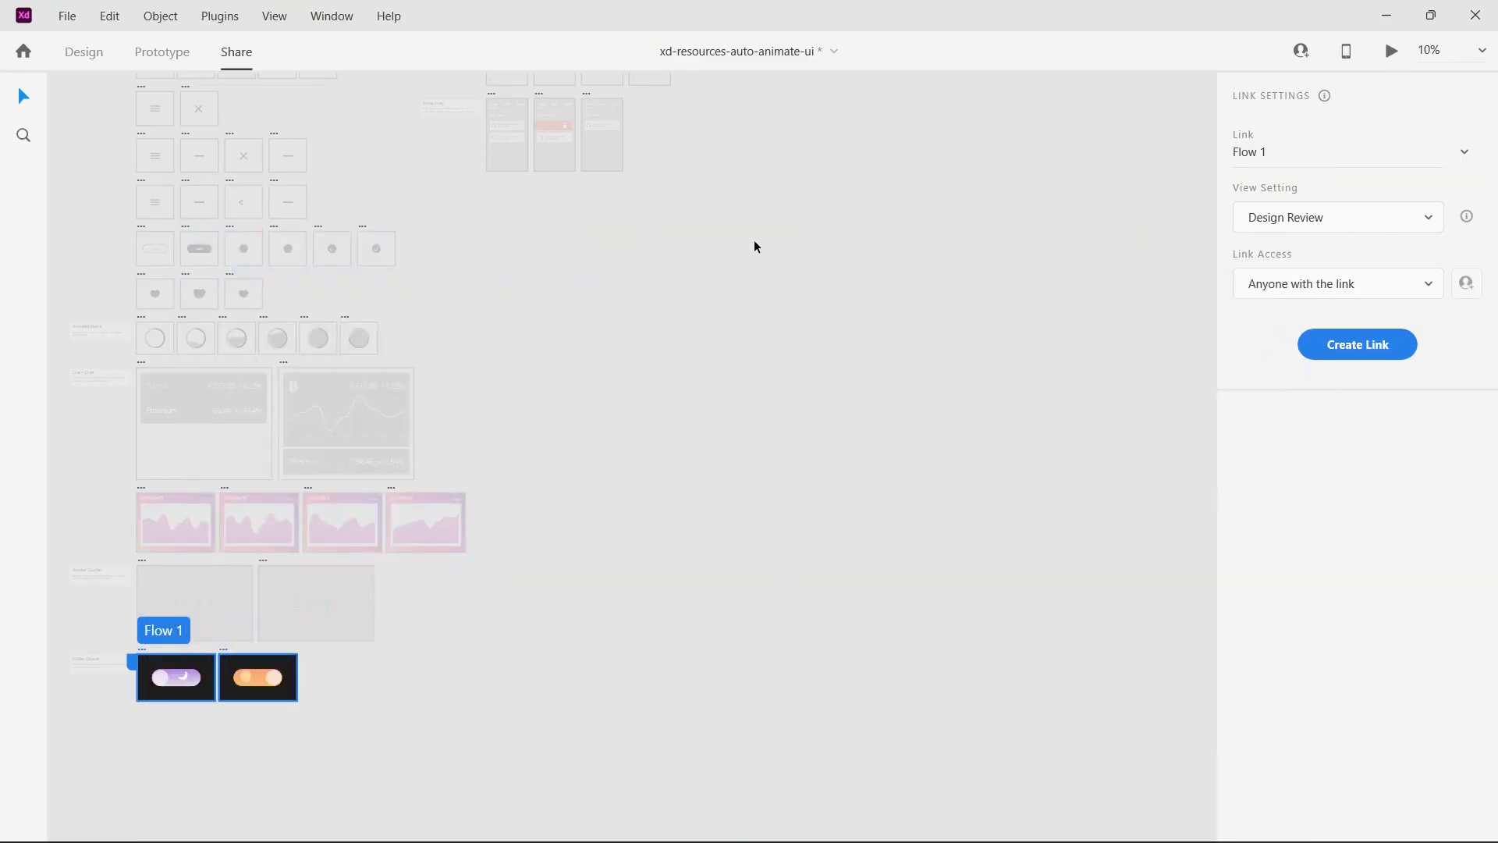
# Step: Start inviting people to the document and save it to Creative Cloud as a cloud document, keeping the suggested file name
pyautogui.scroll(8, 1140, 157)
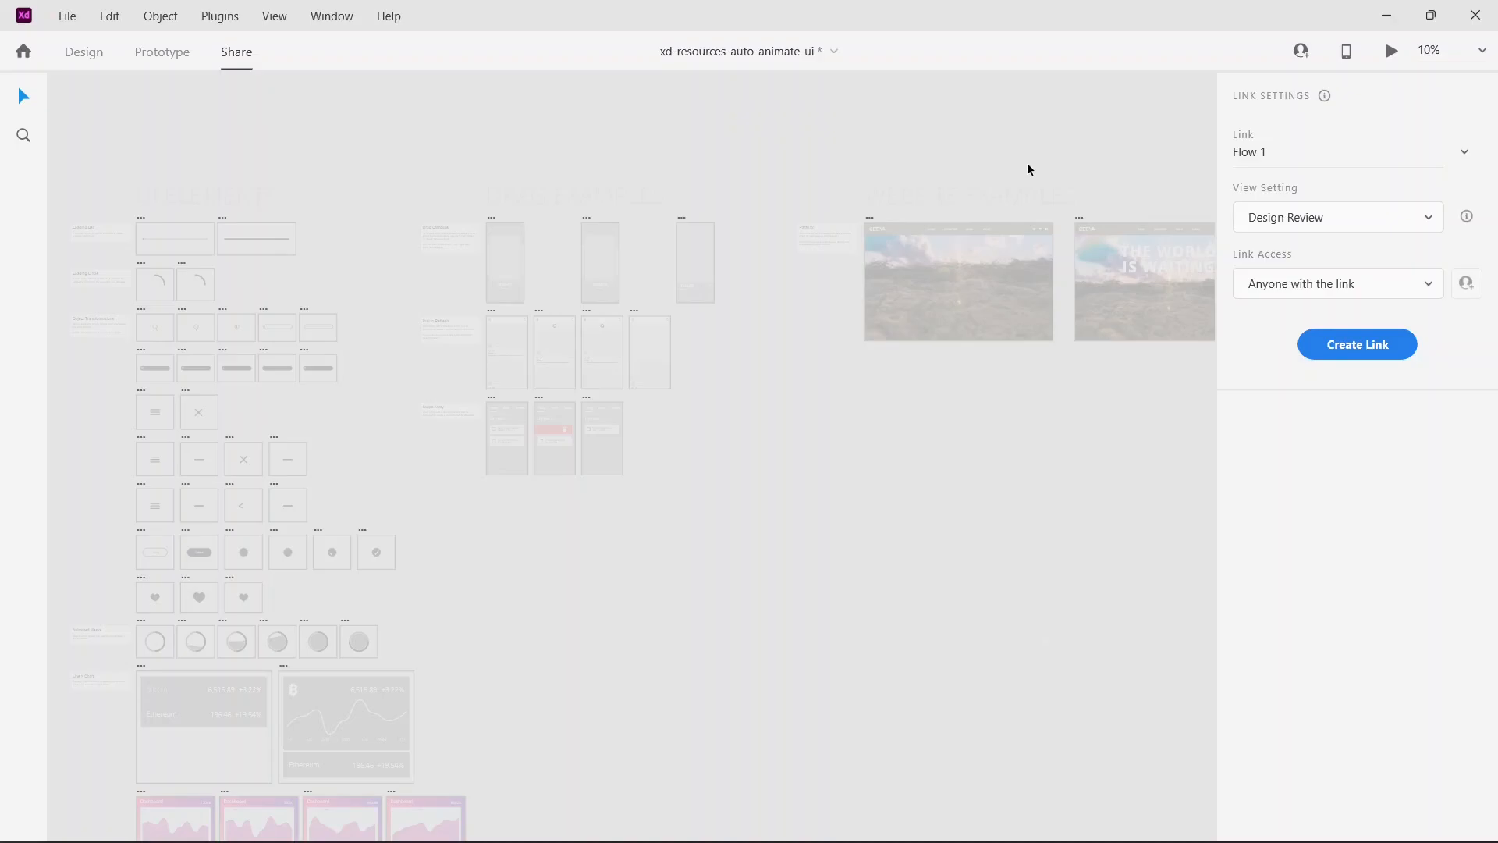
pyautogui.moveTo(1314, 64)
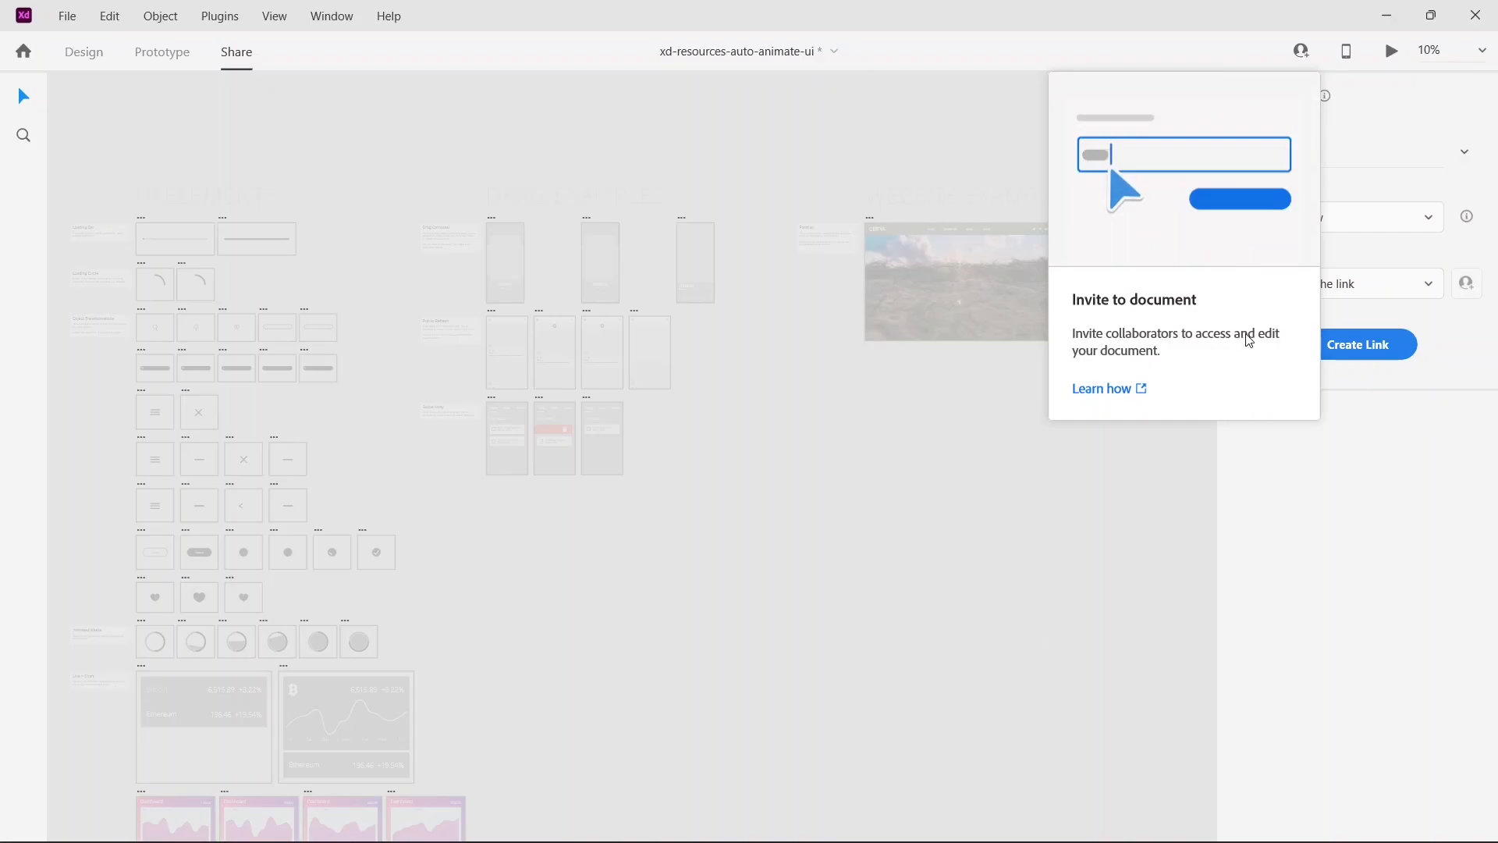
pyautogui.click(1168, 352)
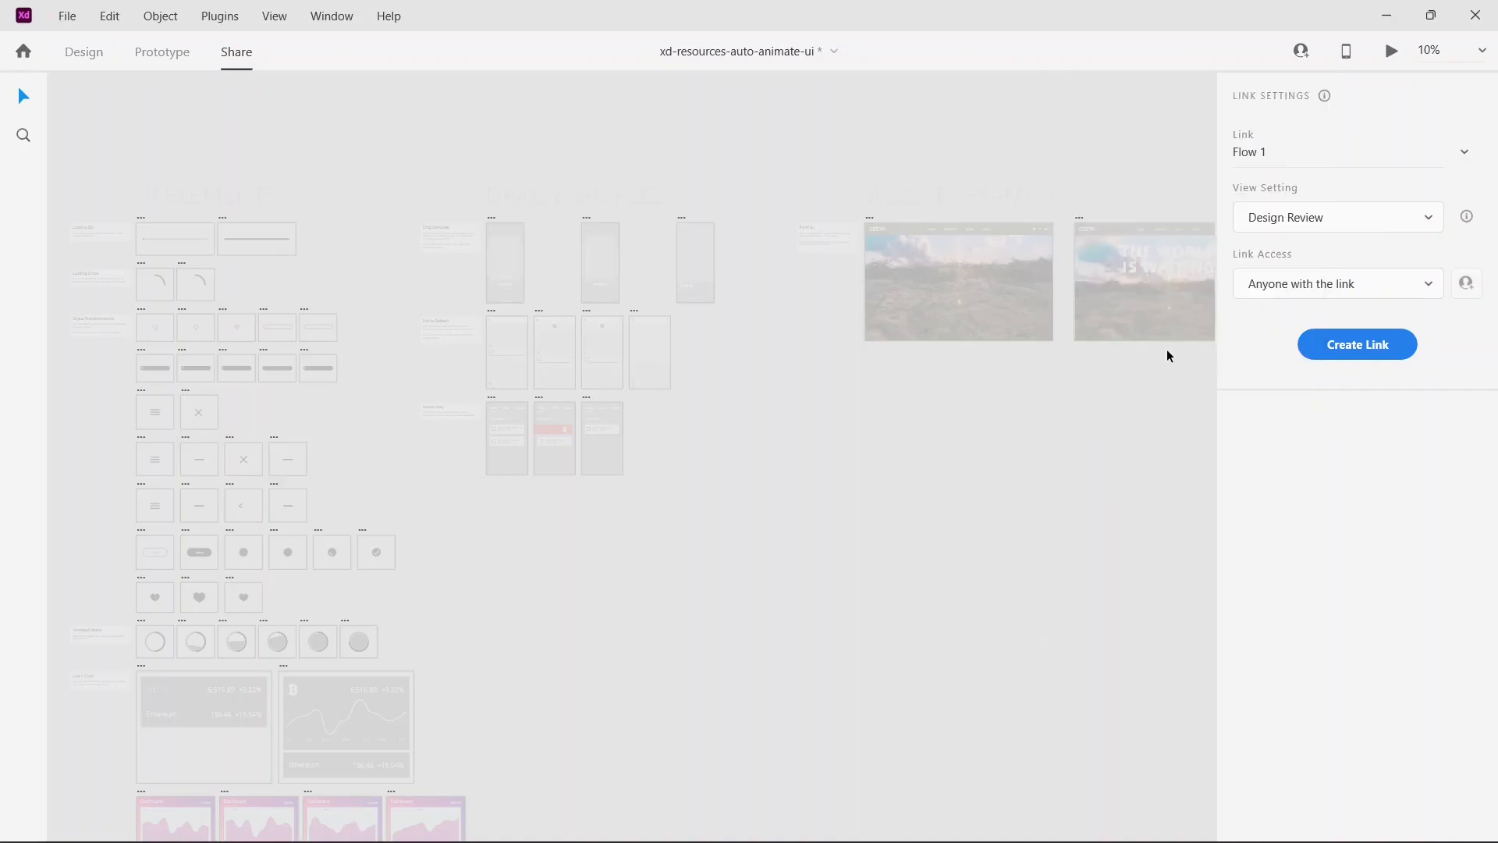
pyautogui.click(1304, 51)
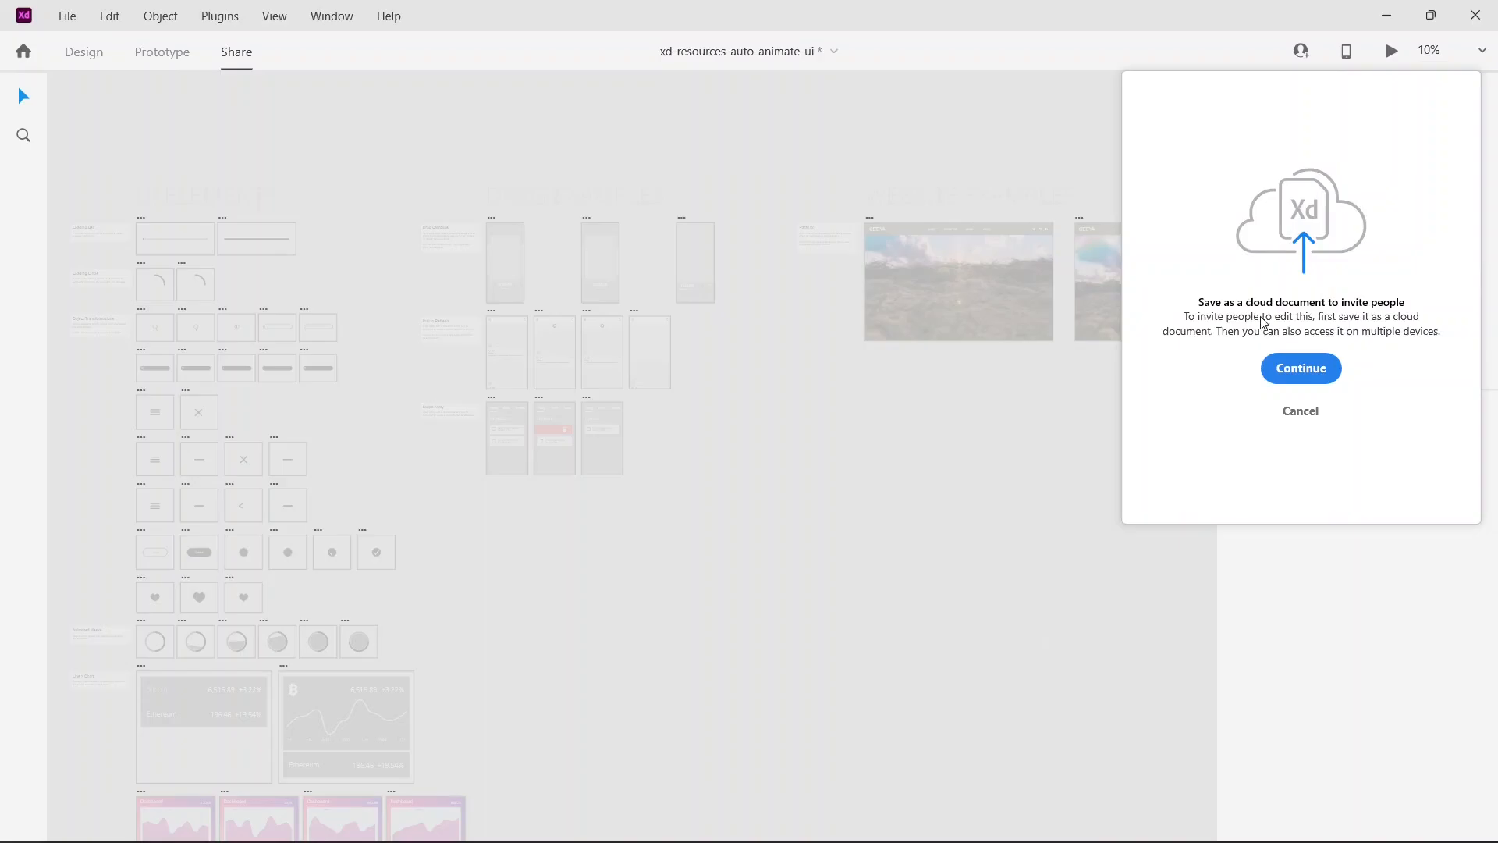
pyautogui.click(1294, 368)
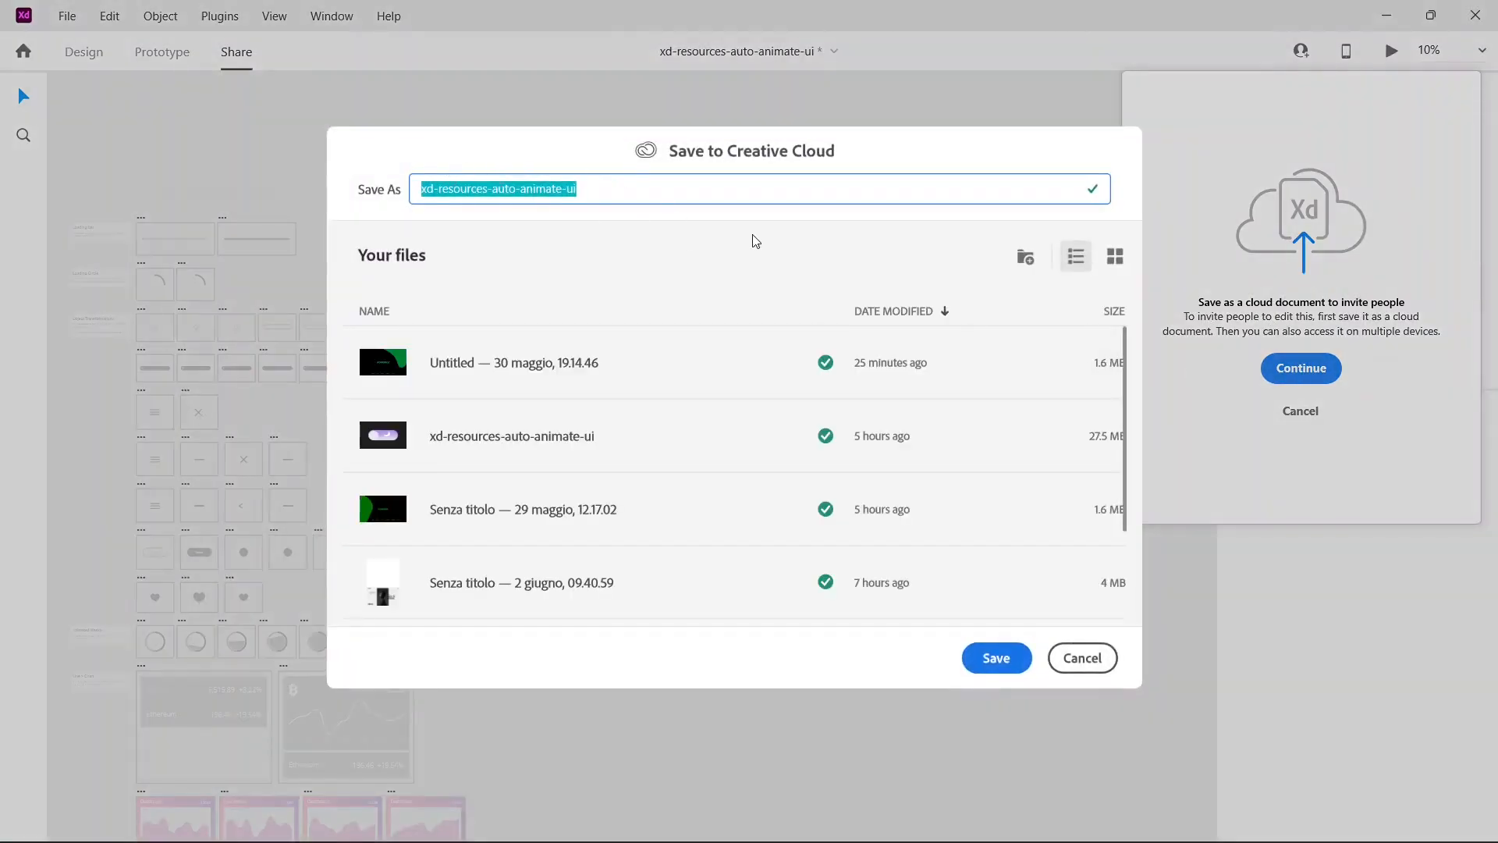
pyautogui.click(997, 658)
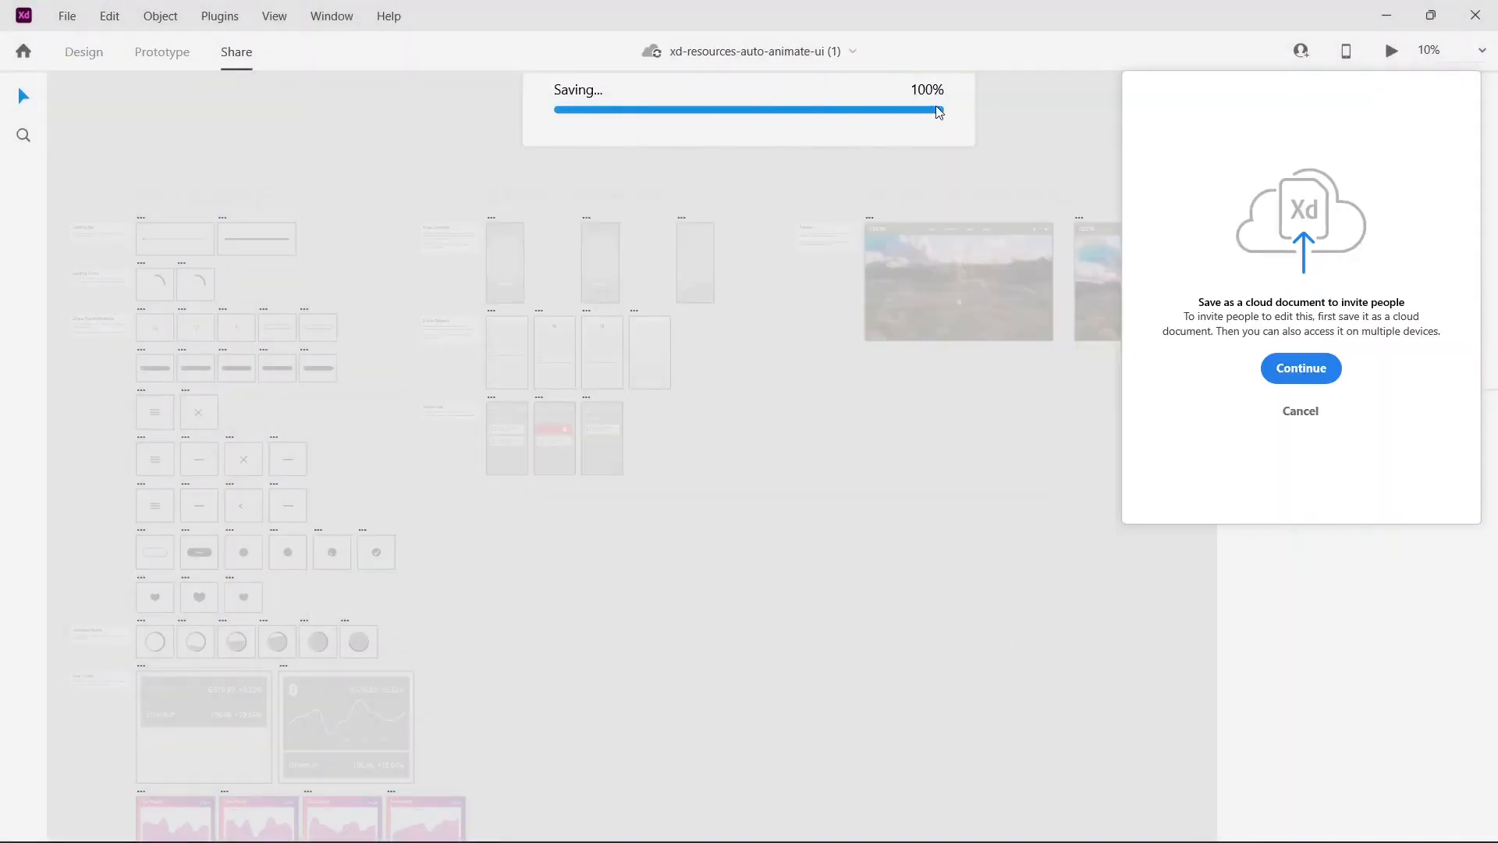
# Step: Reopen the invitation options for the saved cloud document, examine who has access, and close them
pyautogui.click(1384, 659)
pyautogui.click(1303, 56)
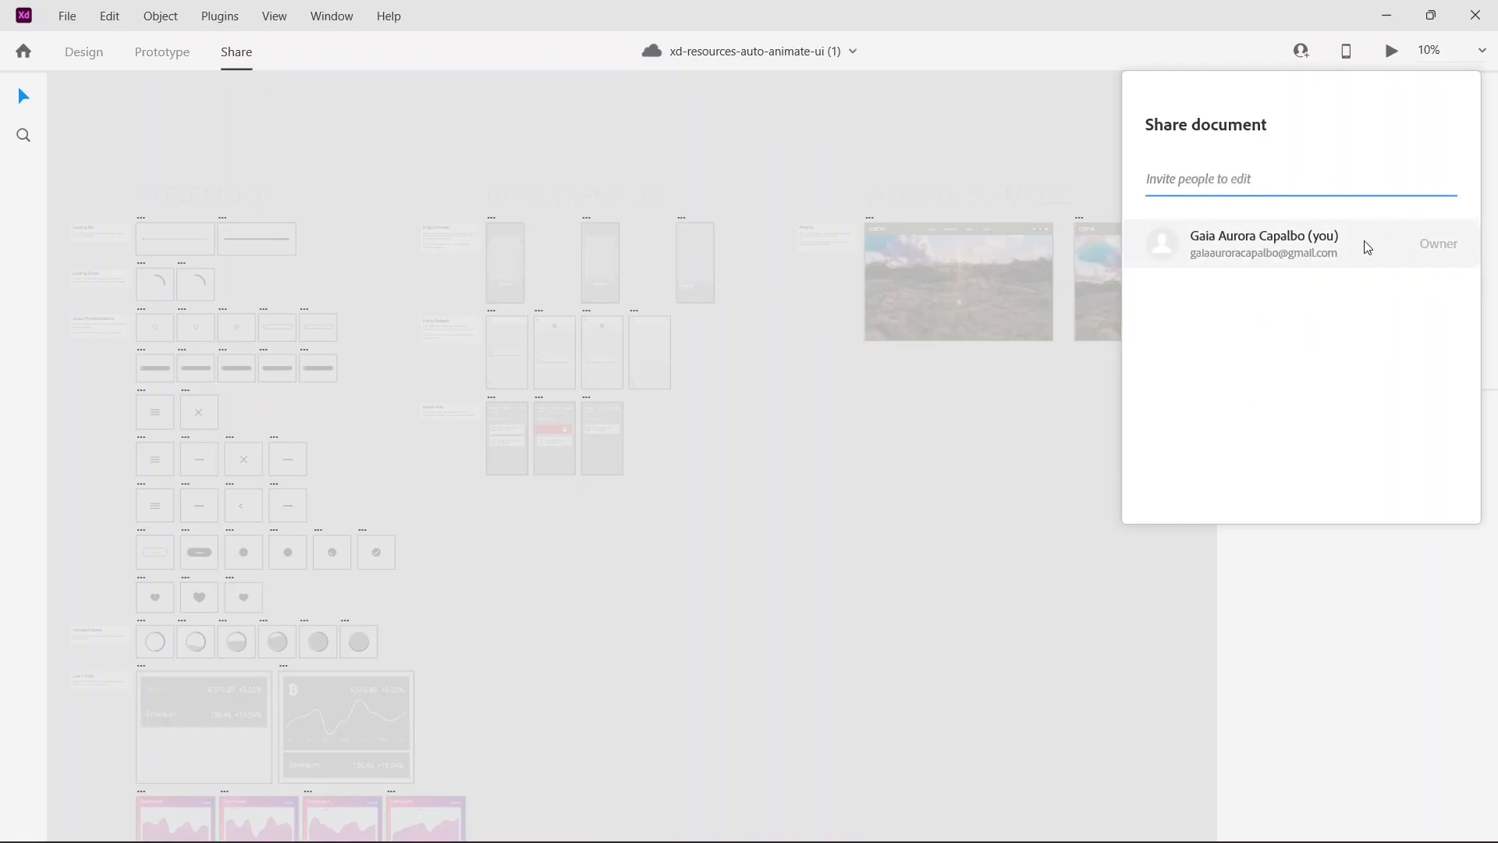
pyautogui.click(1415, 598)
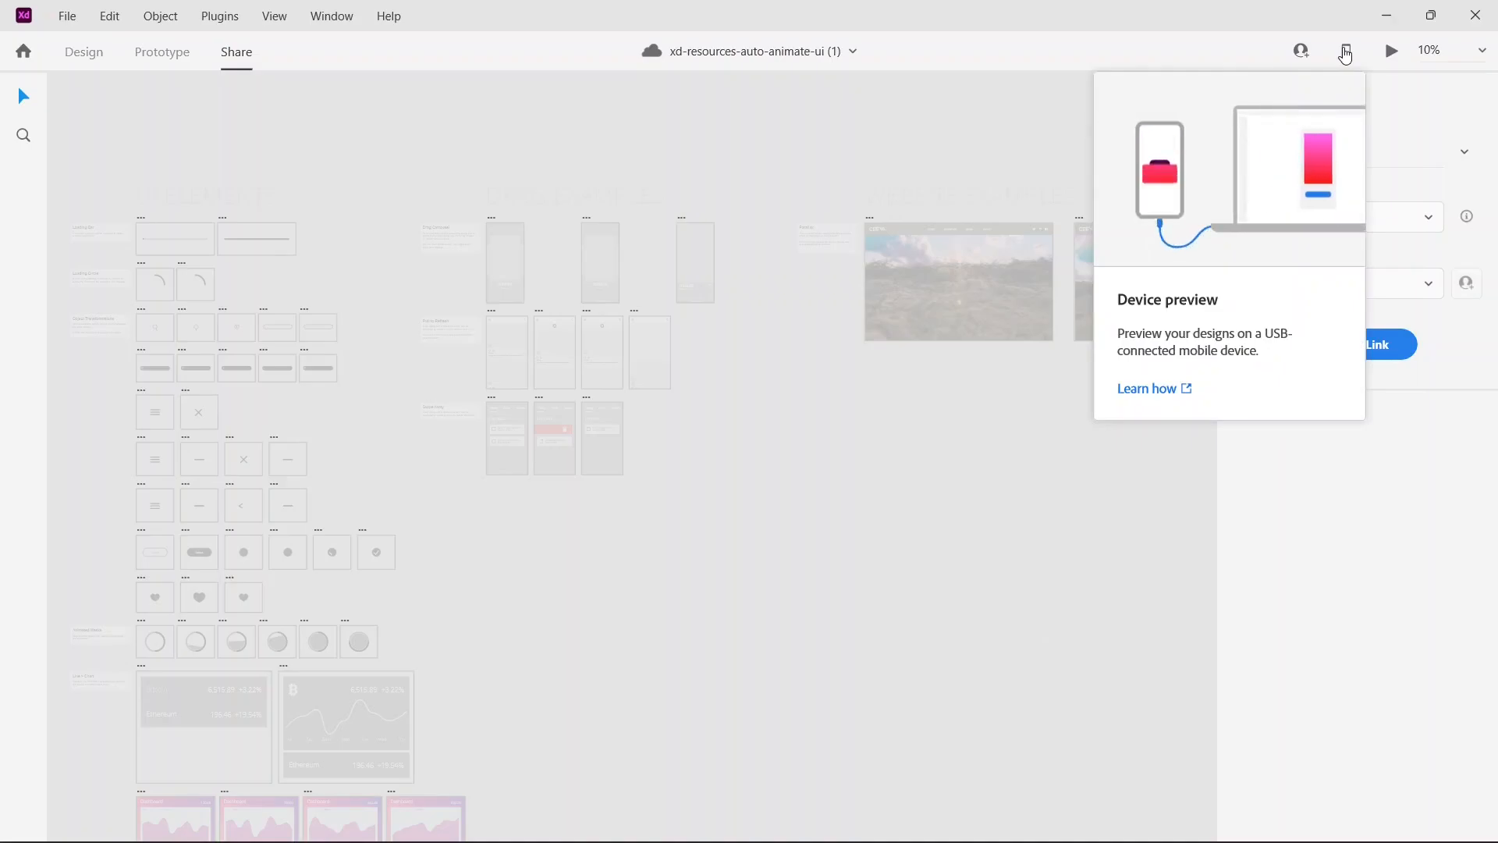
# Step: Open the mobile app help article from the device preview information, continue to the United States site, and read the requirements and real-time preview instructions
pyautogui.click(1347, 51)
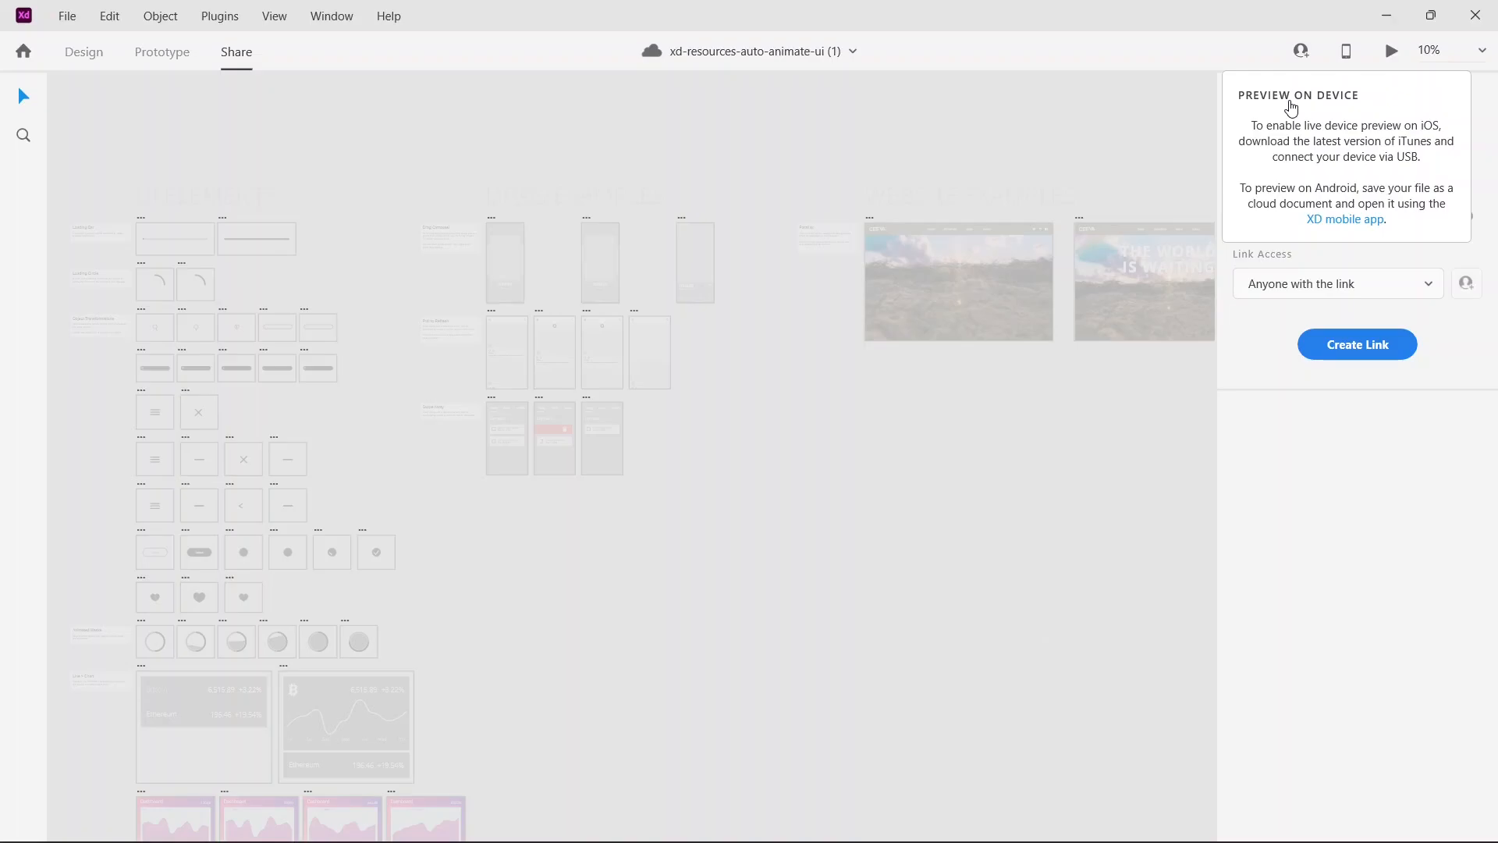
pyautogui.click(1342, 220)
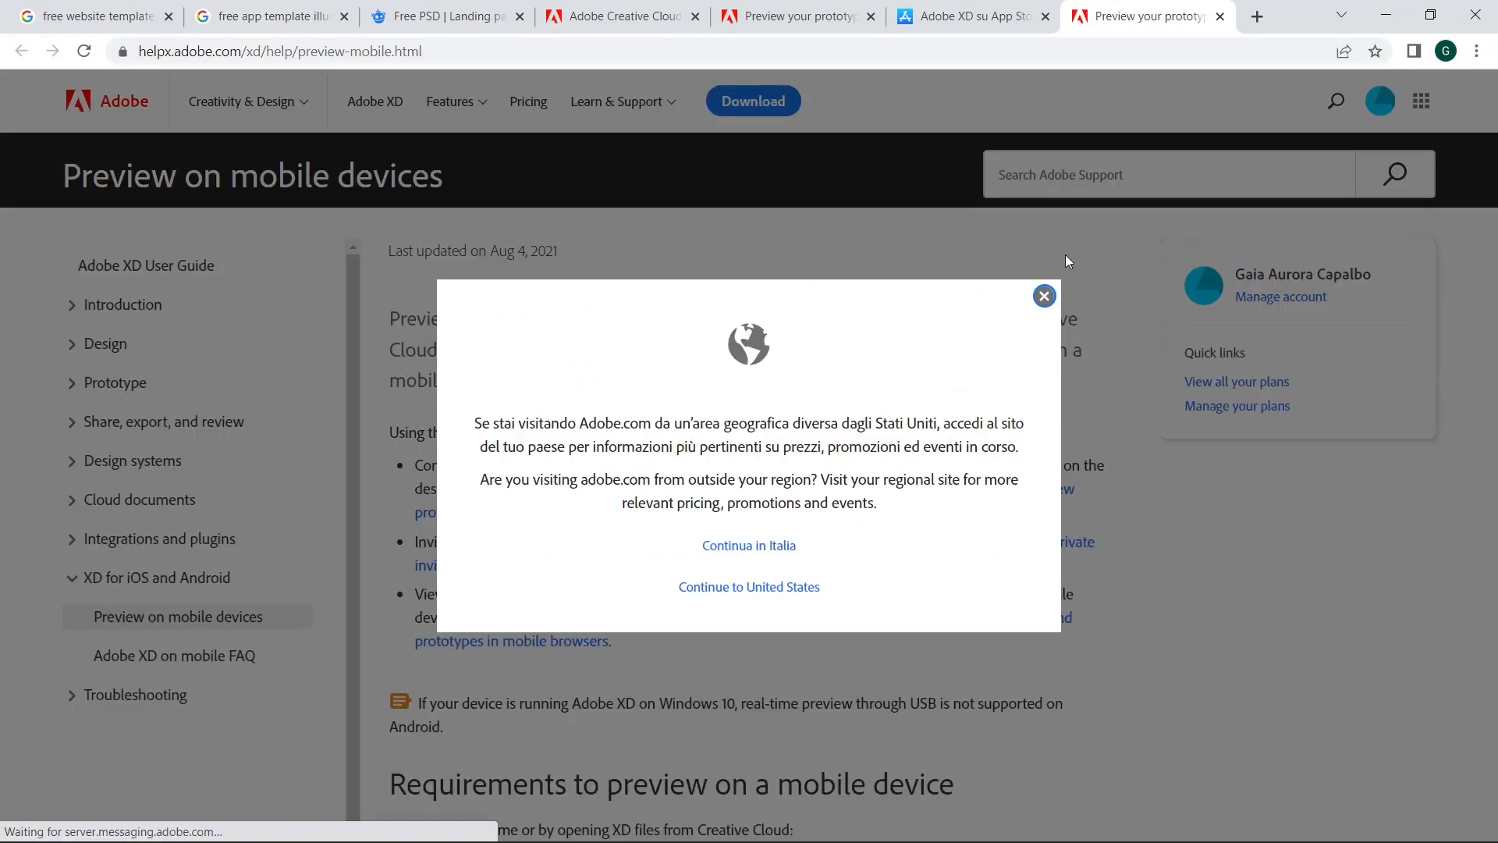
pyautogui.click(748, 589)
pyautogui.scroll(-5, 884, 608)
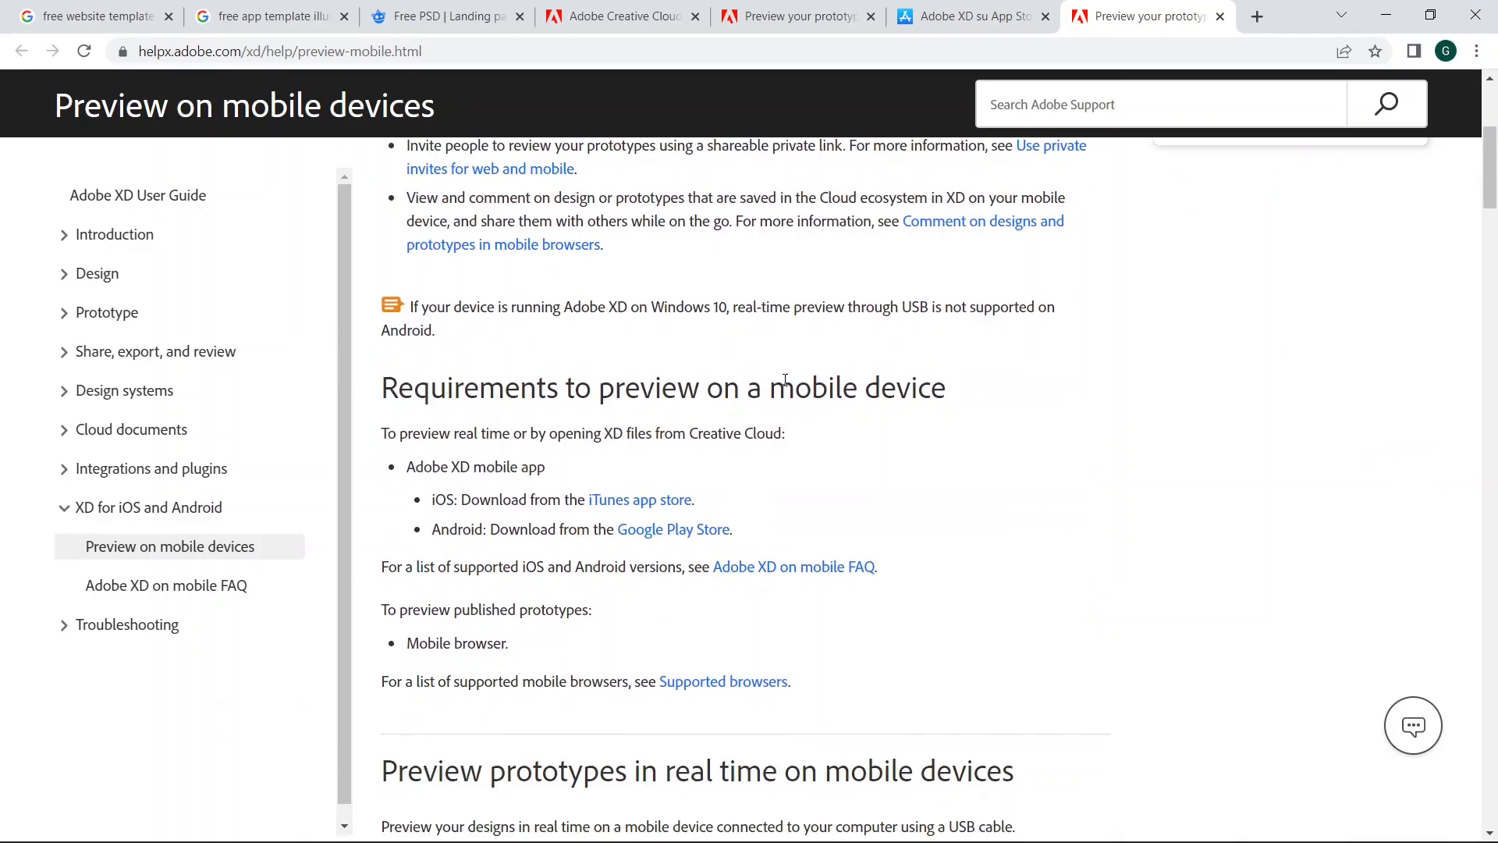
pyautogui.scroll(-9, 785, 380)
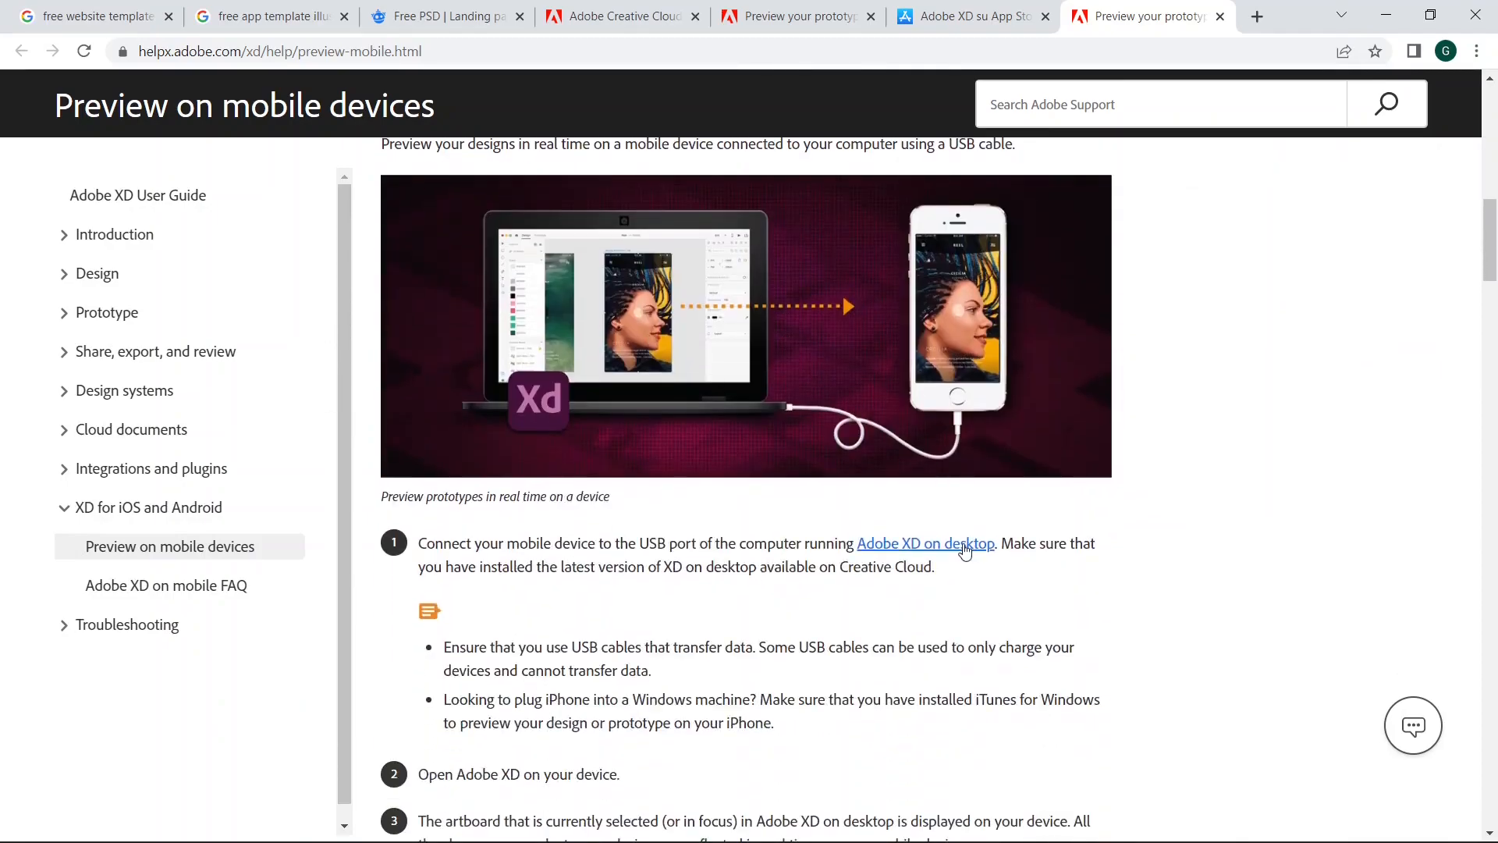
pyautogui.scroll(4, 965, 550)
pyautogui.scroll(-3, 841, 584)
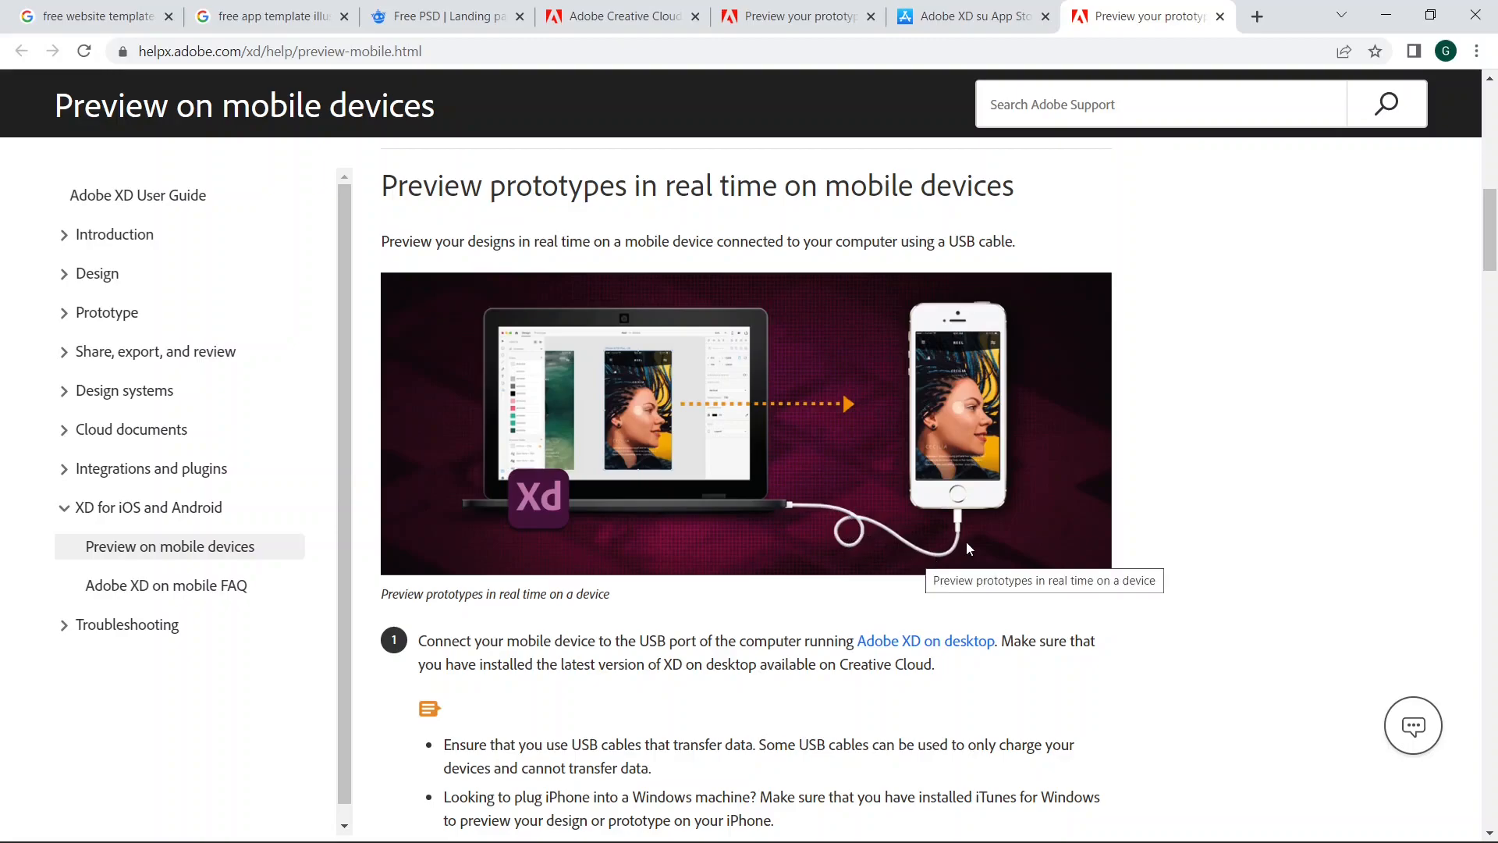
# Step: Check the Adobe XD App Store page, read the rest of the mobile preview article up to the fonts section, and return to Adobe XD
pyautogui.hotkey('ctrl', 'shift', 'Tab')
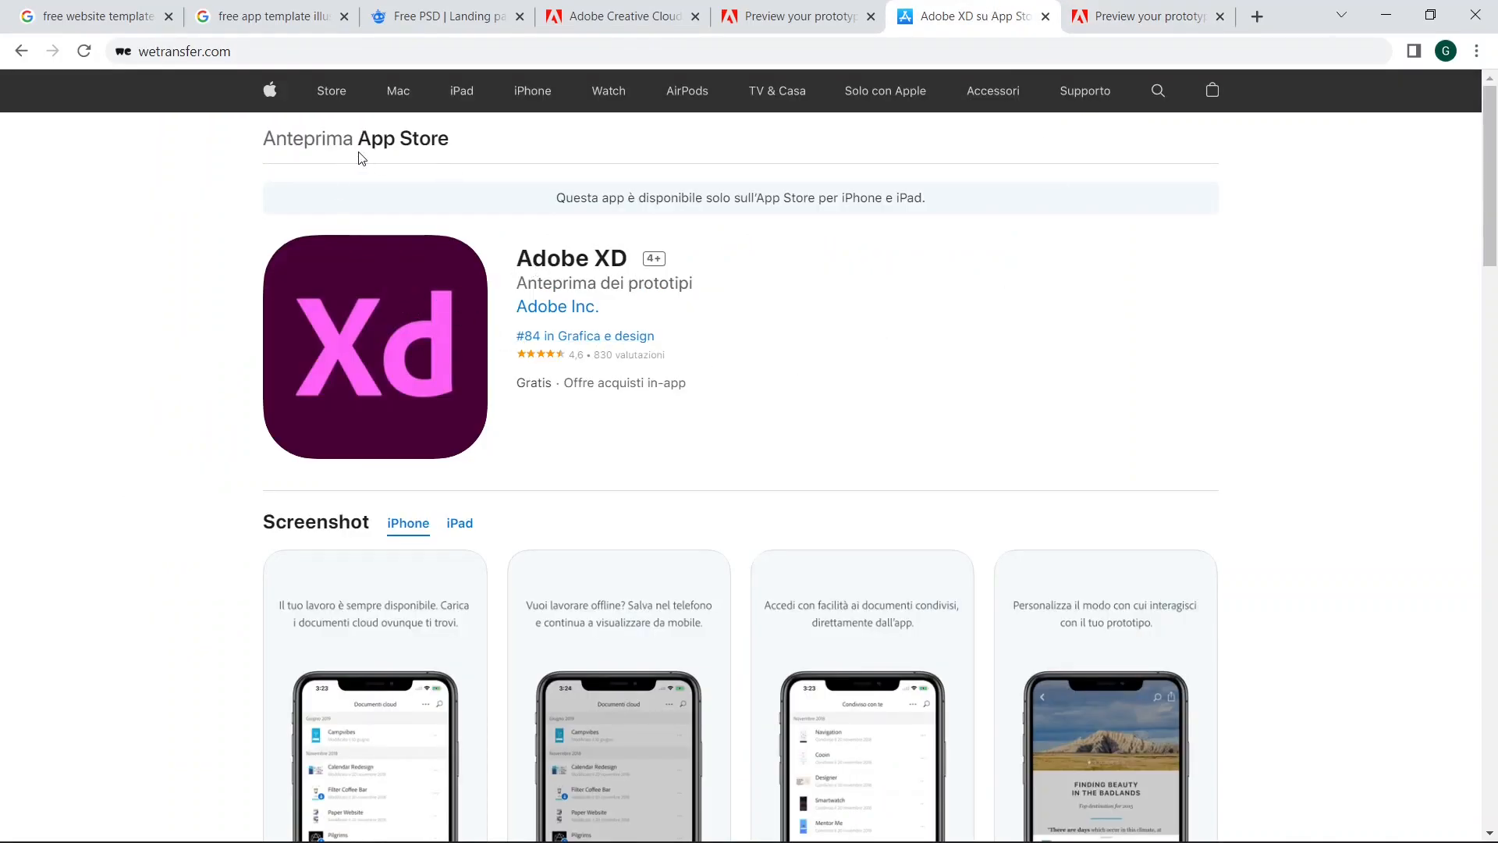
pyautogui.click(1218, 5)
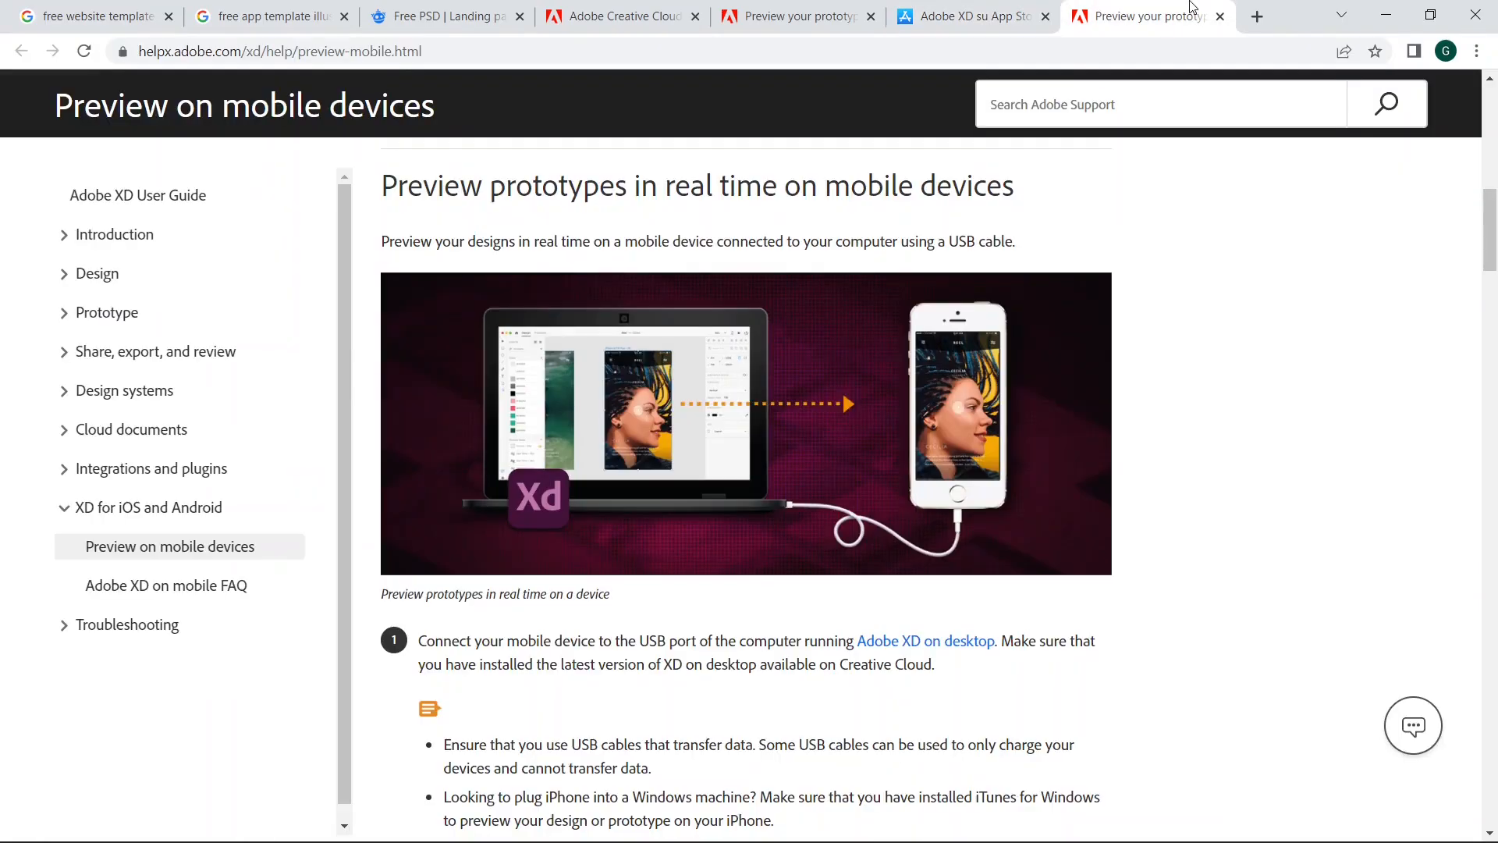
pyautogui.scroll(-8, 1154, 343)
pyautogui.scroll(-15, 1161, 358)
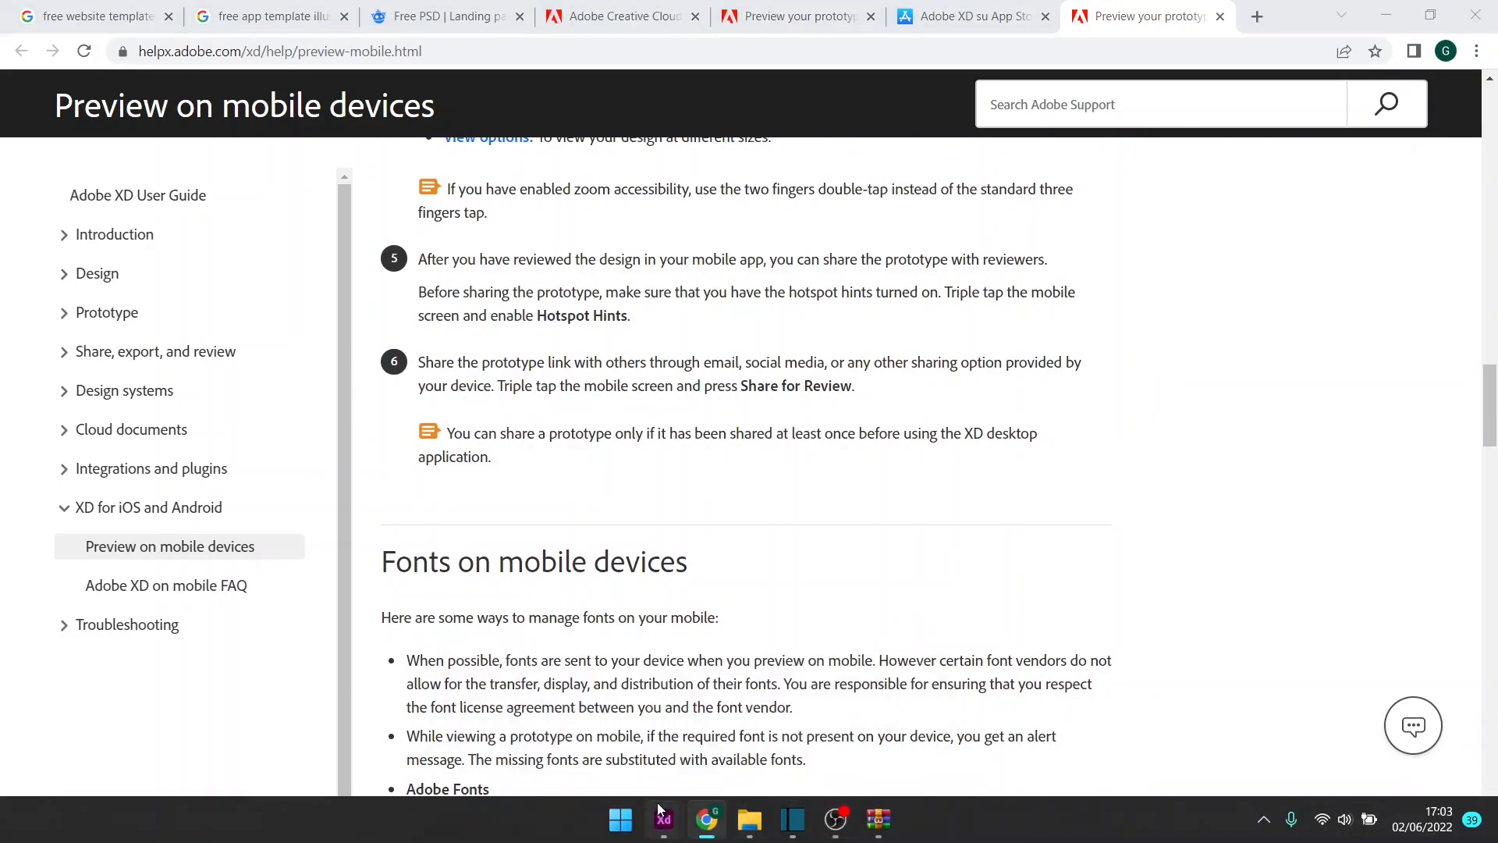
pyautogui.moveTo(676, 814)
pyautogui.click(718, 729)
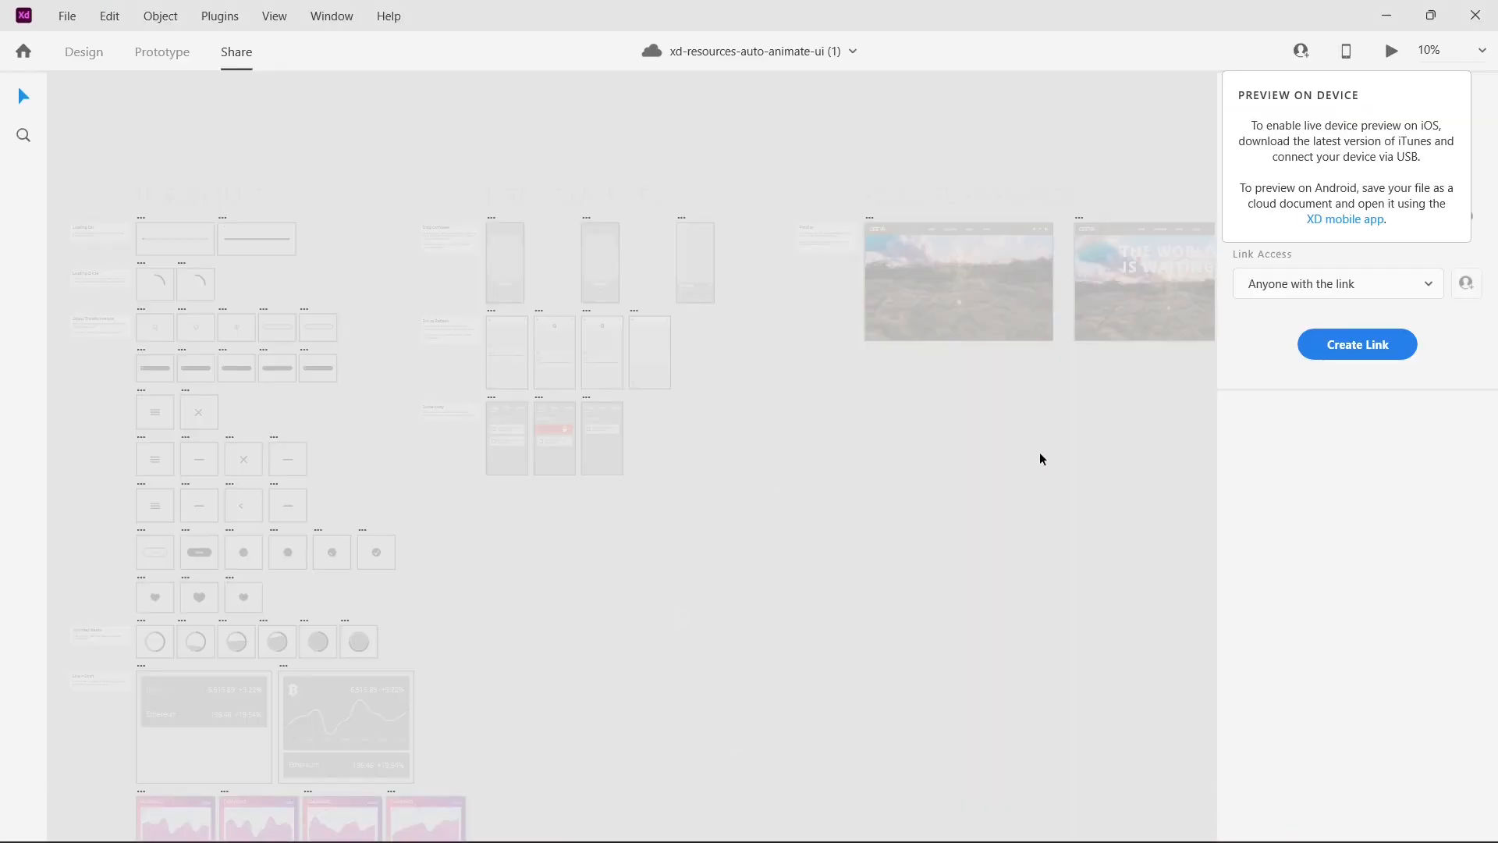
# Step: Preview the Night Switch prototype, toggle it between night and day several times, and close the preview
pyautogui.click(164, 55)
pyautogui.click(1396, 59)
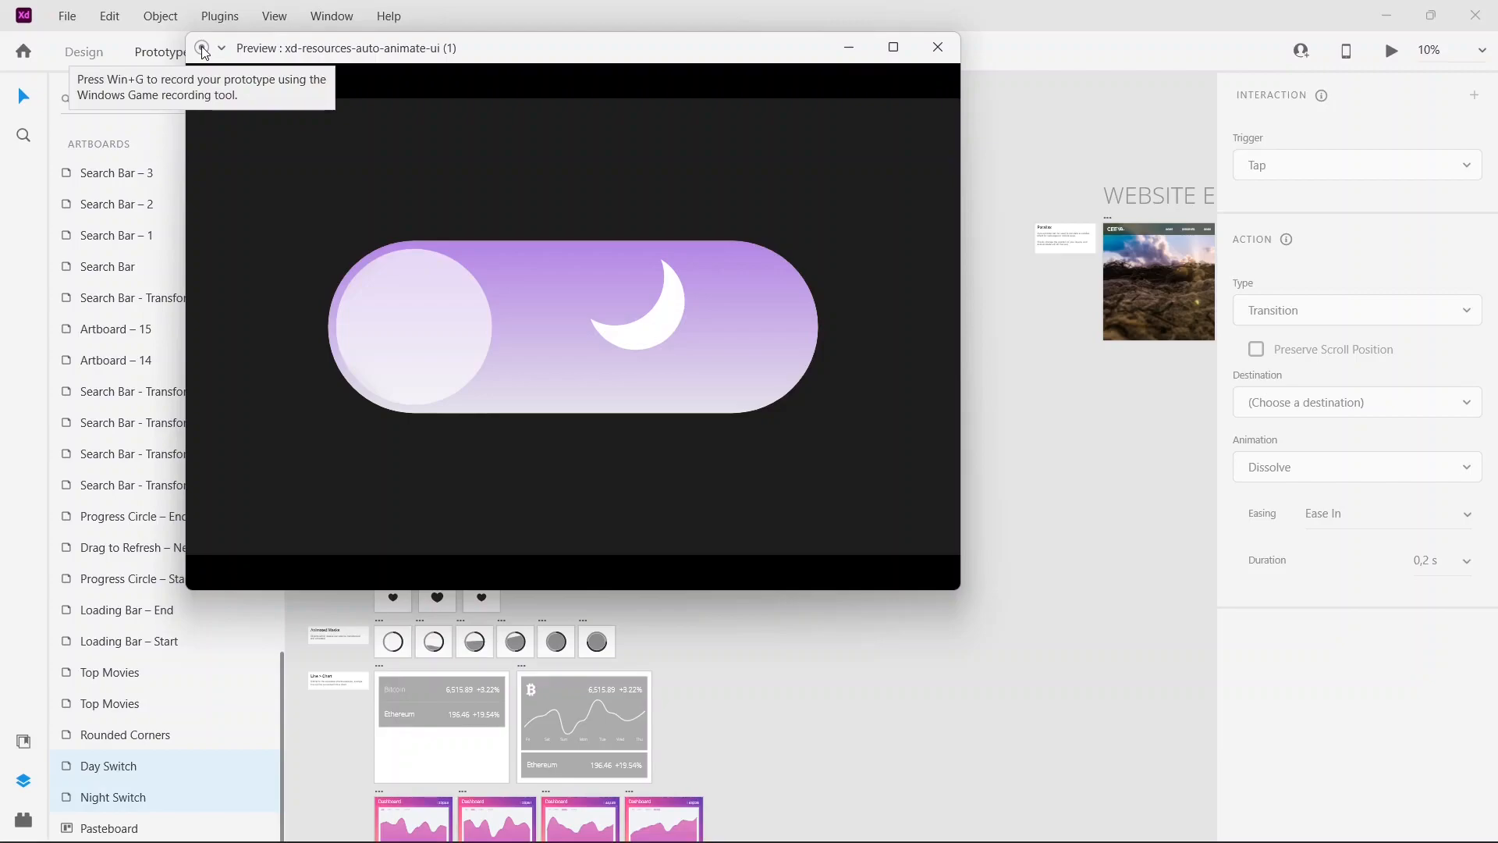
pyautogui.click(481, 332)
pyautogui.click(685, 348)
pyautogui.click(454, 346)
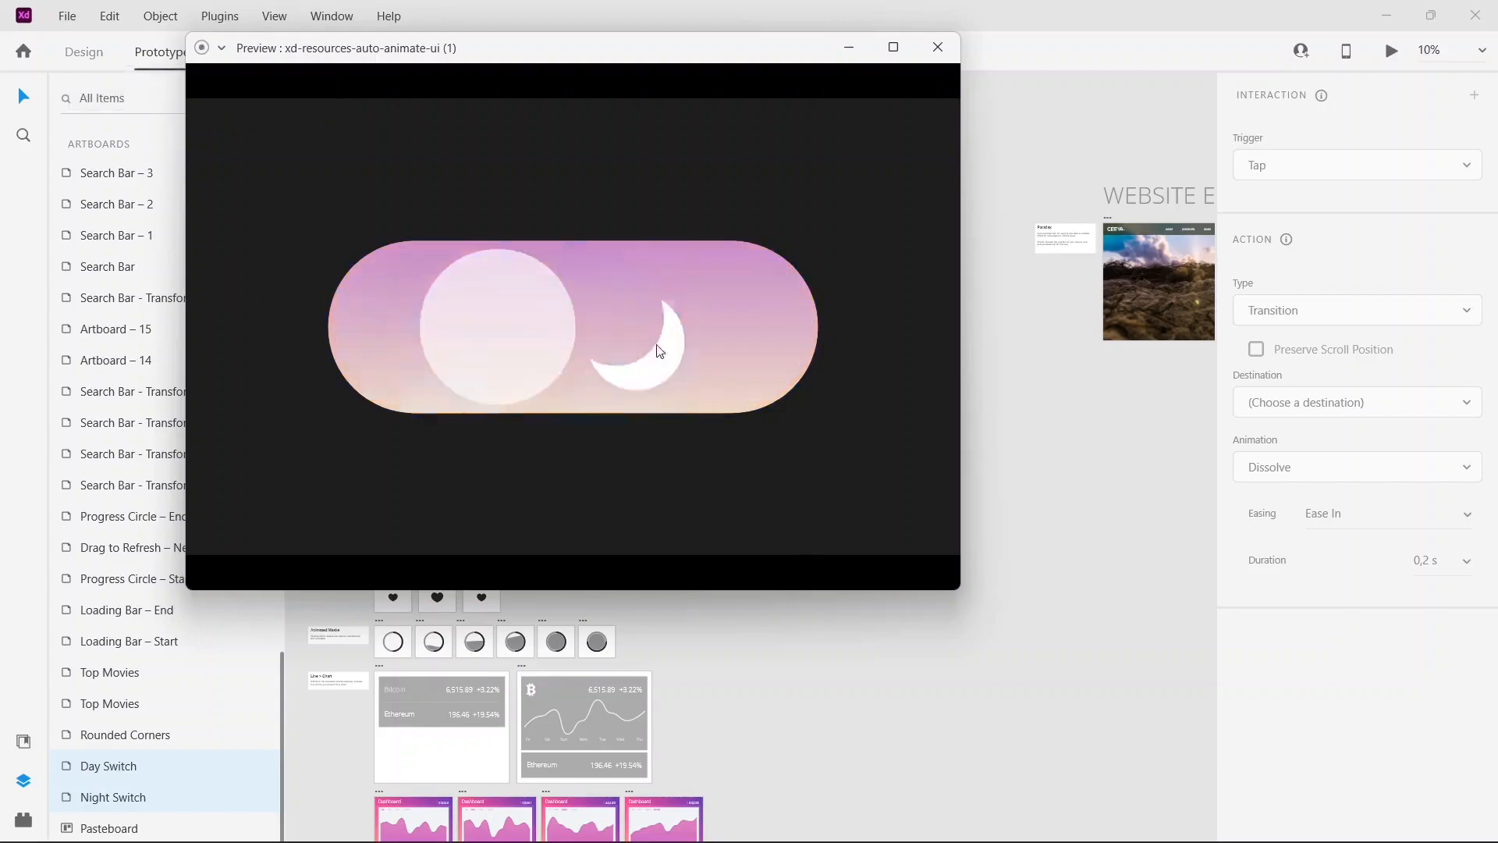
pyautogui.click(686, 345)
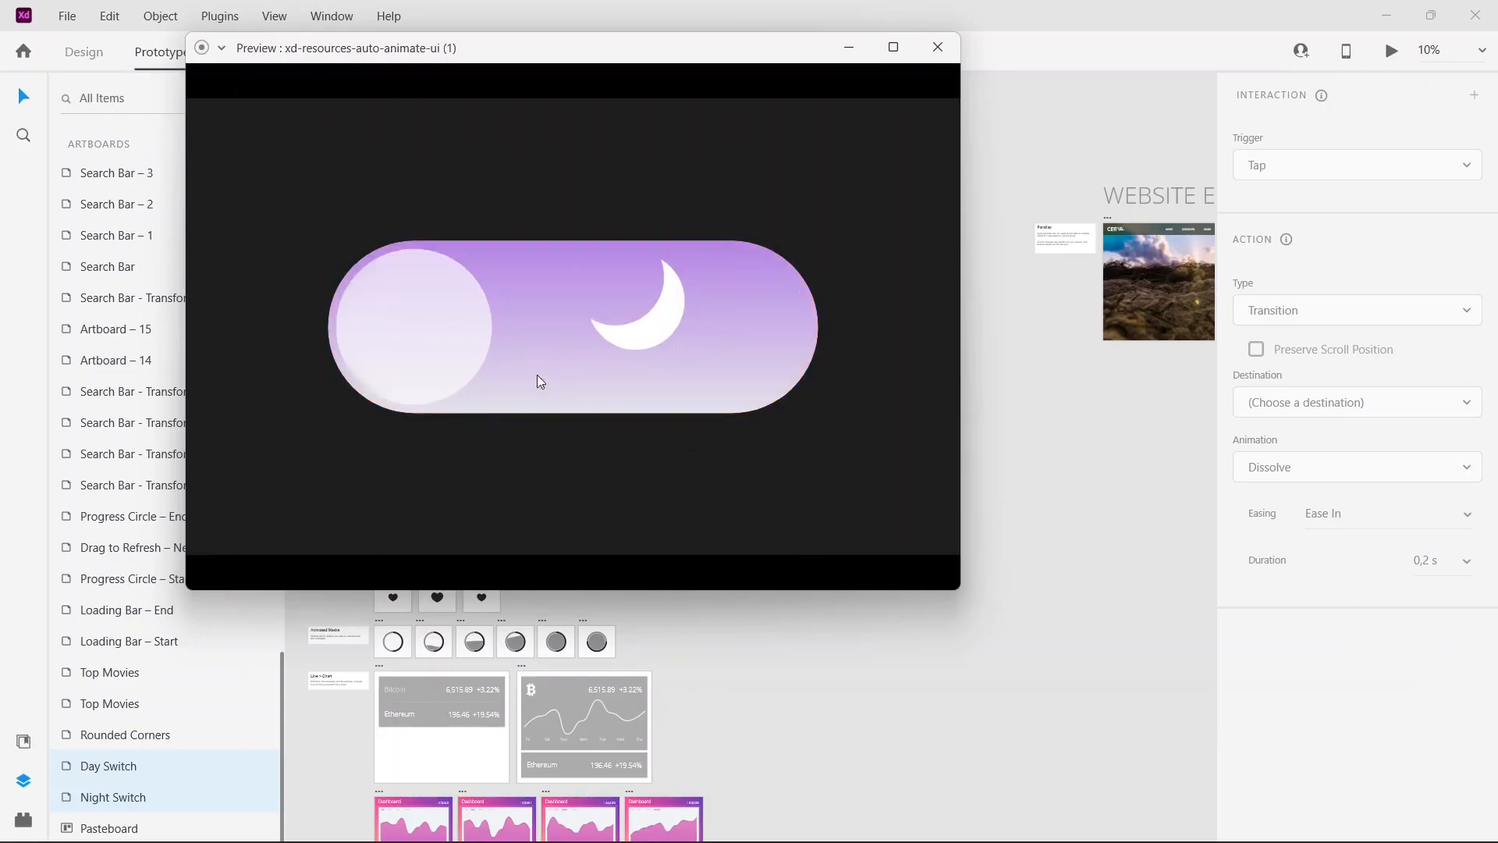
pyautogui.click(936, 48)
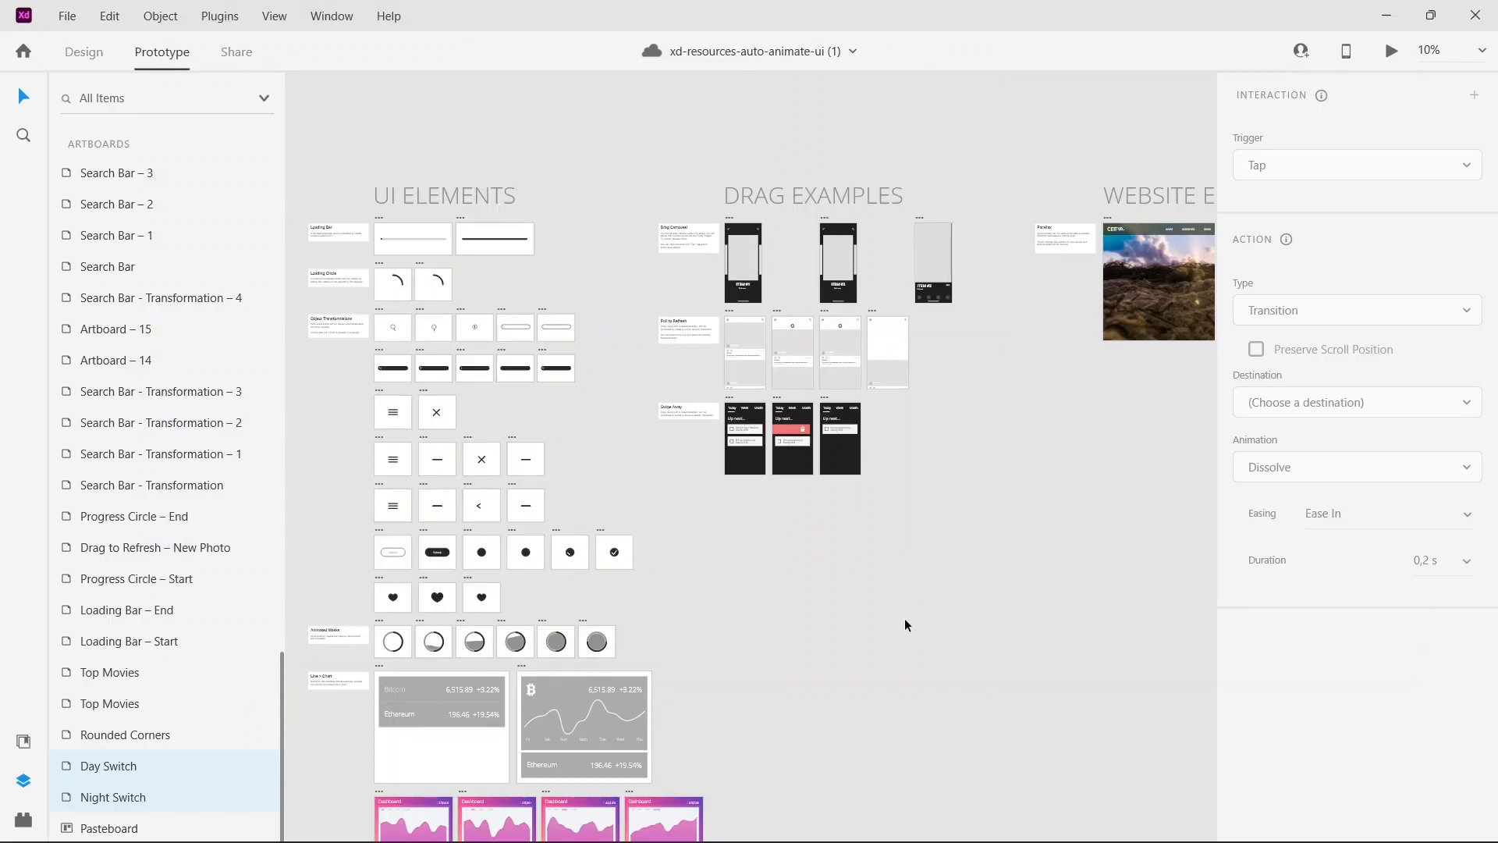